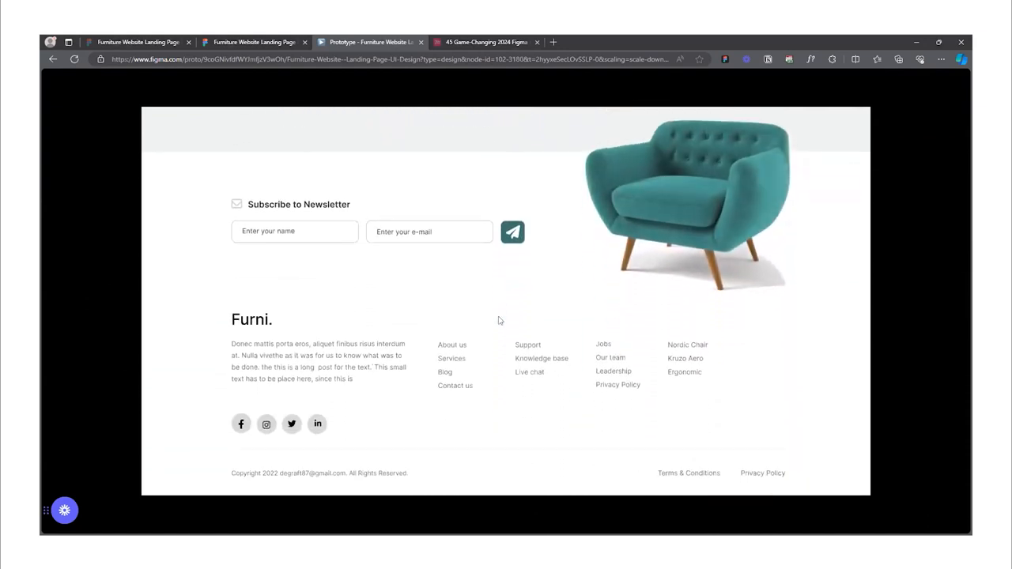
# - Review the Furniture Website Landing Page UI Design community page and its opened design file
pyautogui.click(138, 42)
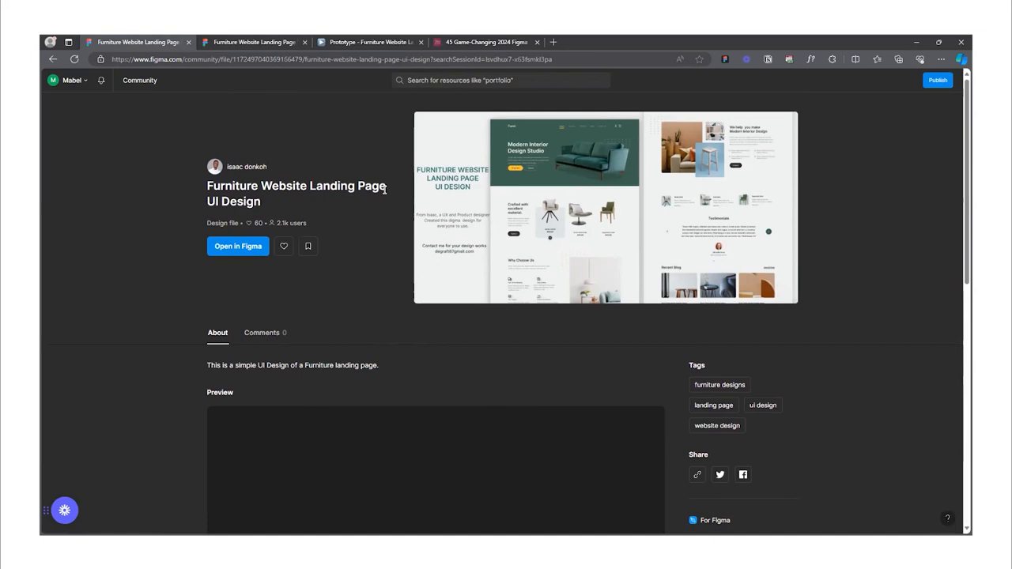
pyautogui.click(249, 43)
pyautogui.scroll(-5, 484, 217)
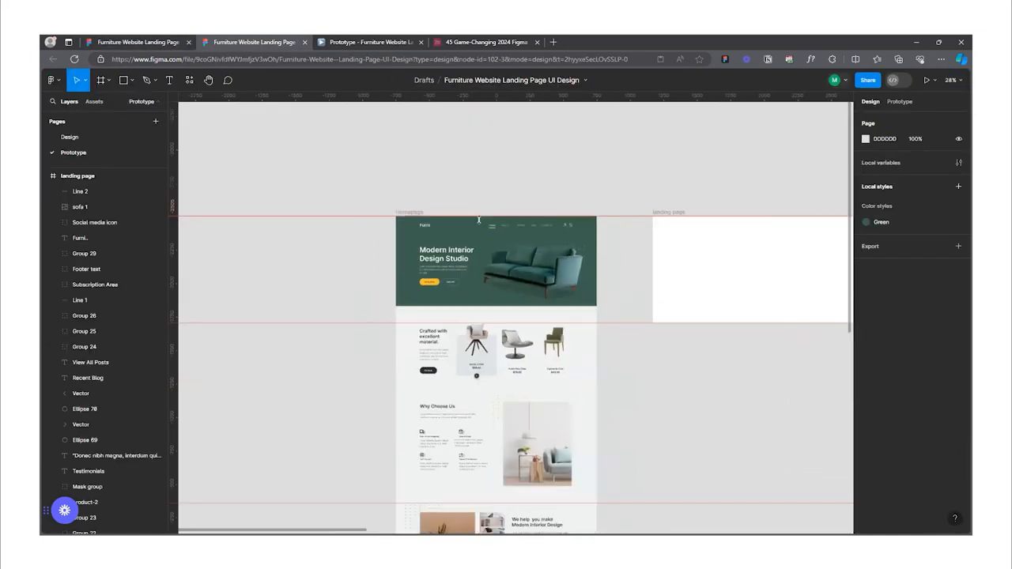
pyautogui.scroll(2, 400, 253)
pyautogui.scroll(1, 399, 253)
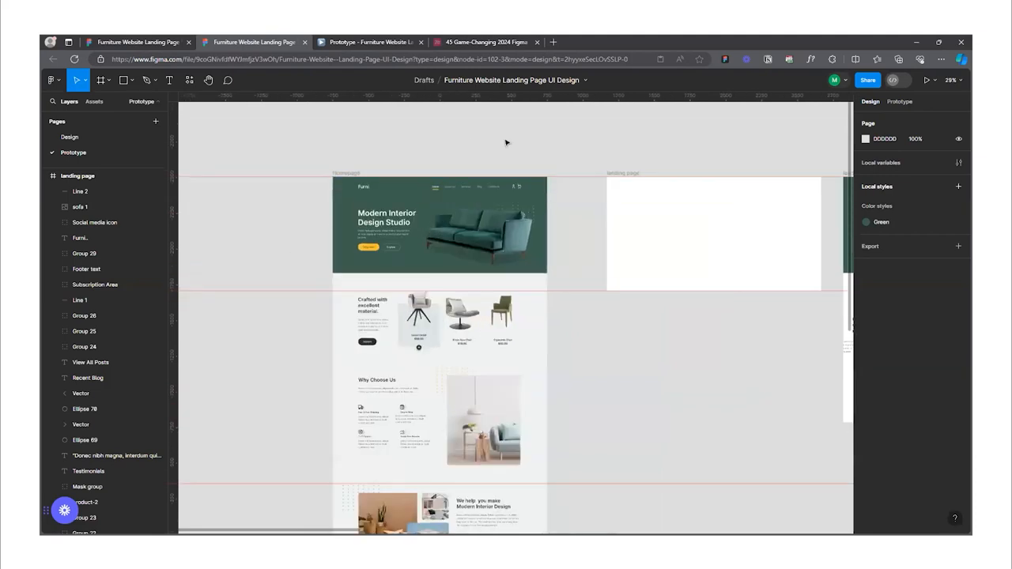
pyautogui.scroll(-3, 506, 135)
pyautogui.click(132, 42)
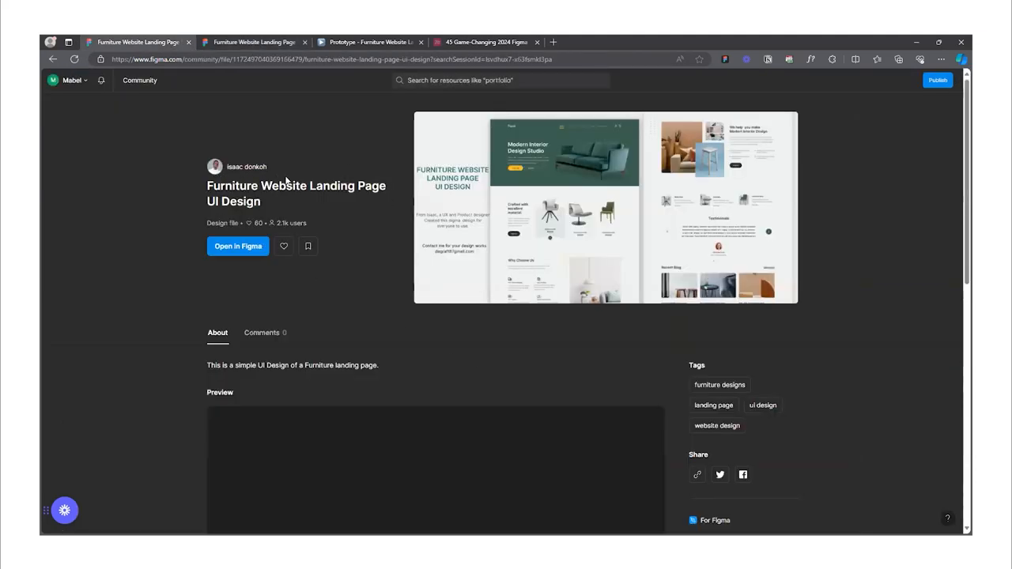
pyautogui.click(259, 43)
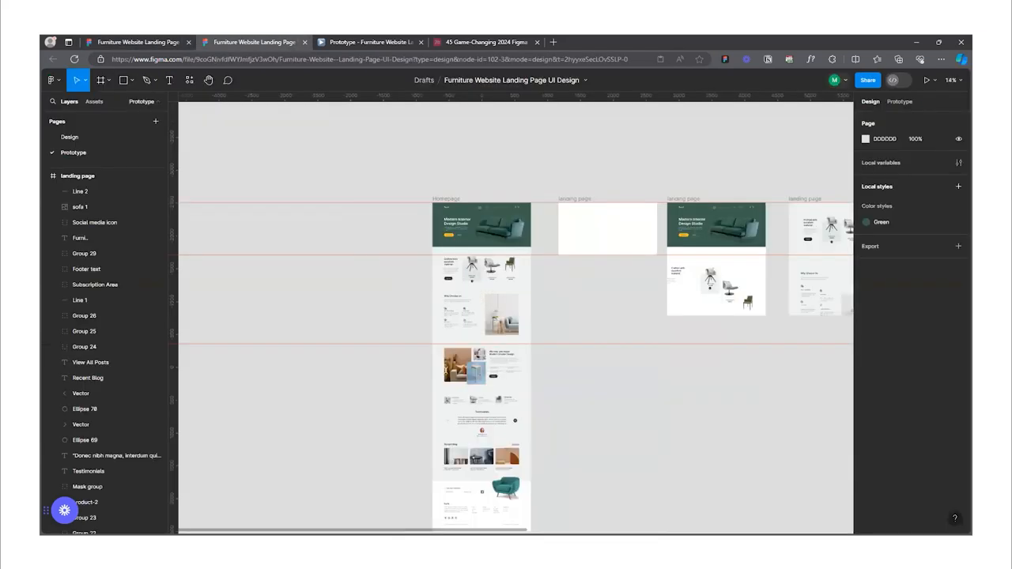
# - Examine the Homepage frame and the row of landing page frames on the Prototype page
pyautogui.scroll(-3, 507, 277)
pyautogui.scroll(2, 510, 380)
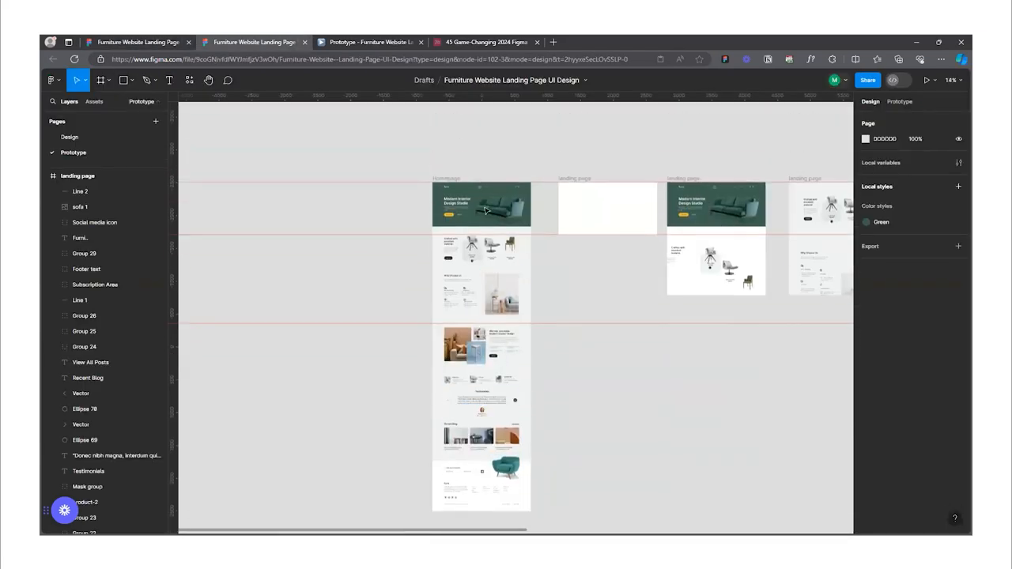
pyautogui.scroll(3, 514, 205)
pyautogui.scroll(-6, 552, 191)
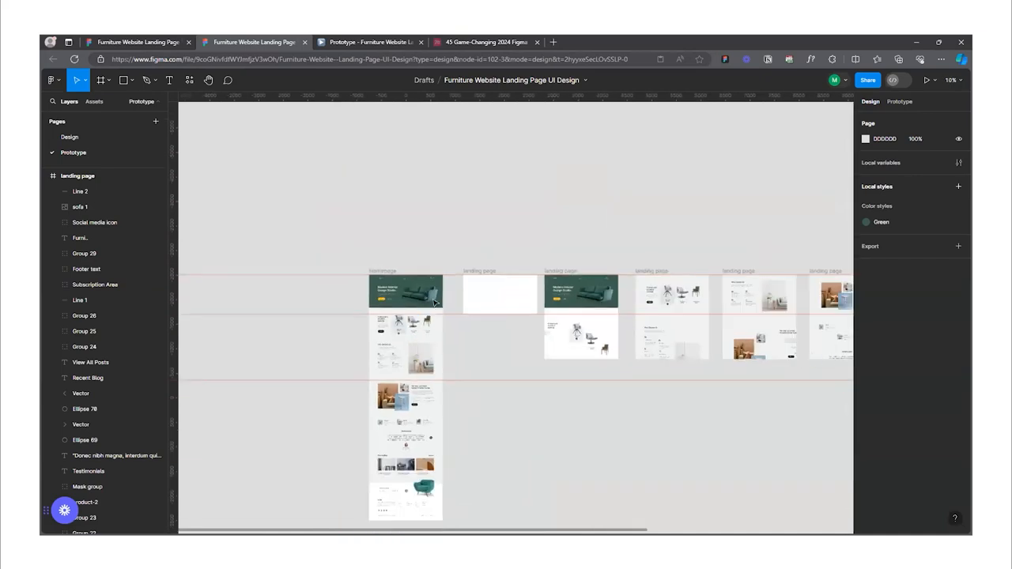
pyautogui.scroll(-1, 563, 271)
pyautogui.scroll(4, 603, 267)
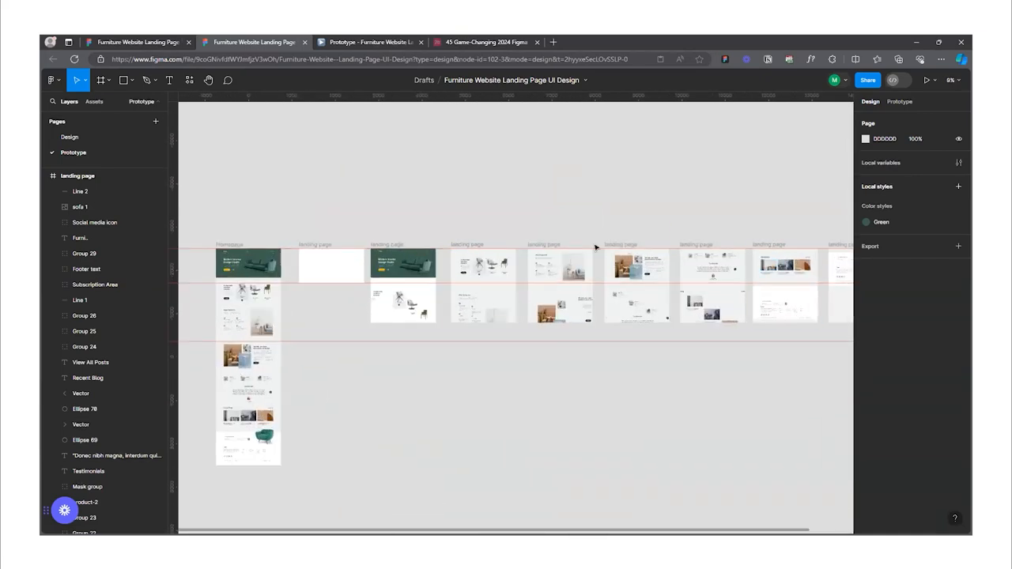
pyautogui.scroll(-2, 311, 283)
pyautogui.scroll(3, 384, 223)
pyautogui.scroll(1, 384, 223)
# - Copy the Homepage frame and add a new page named Animation
pyautogui.click(388, 226)
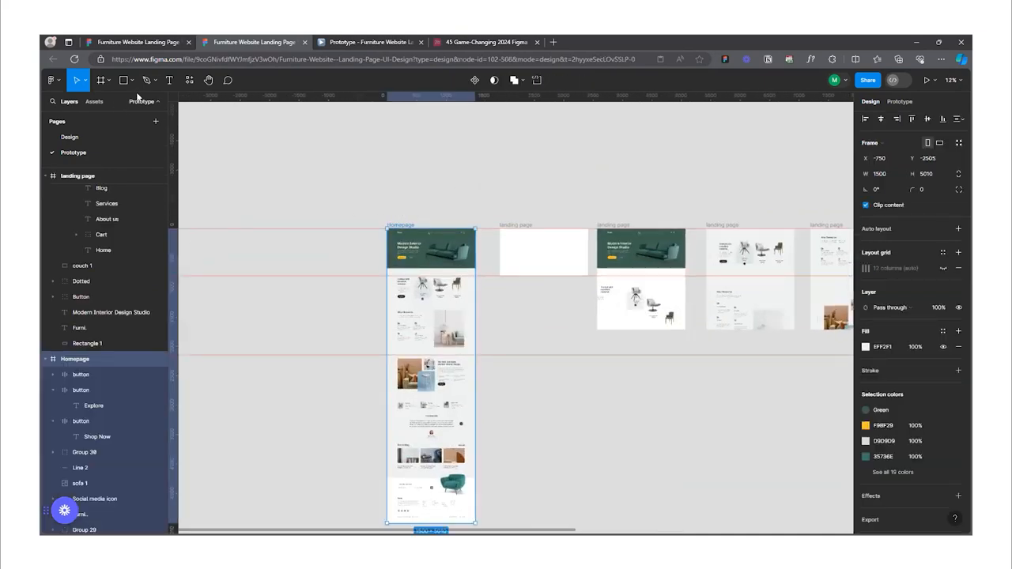
pyautogui.click(155, 121)
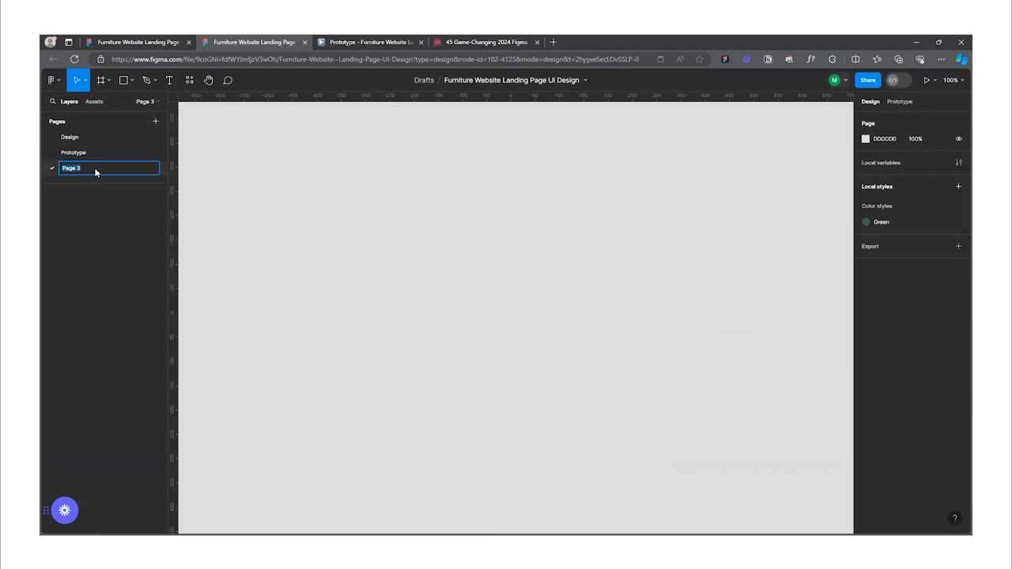
pyautogui.write('Animation')
pyautogui.press('Return')
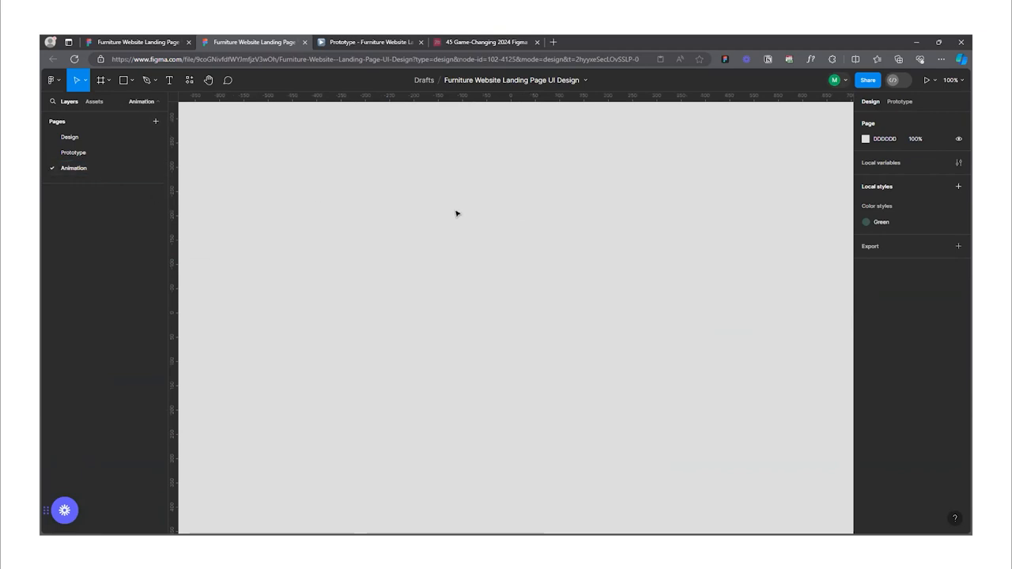
# - Paste the Homepage frame onto the Animation page and move it horizontally to about X -1261
pyautogui.hotkey('ctrl', 'v')
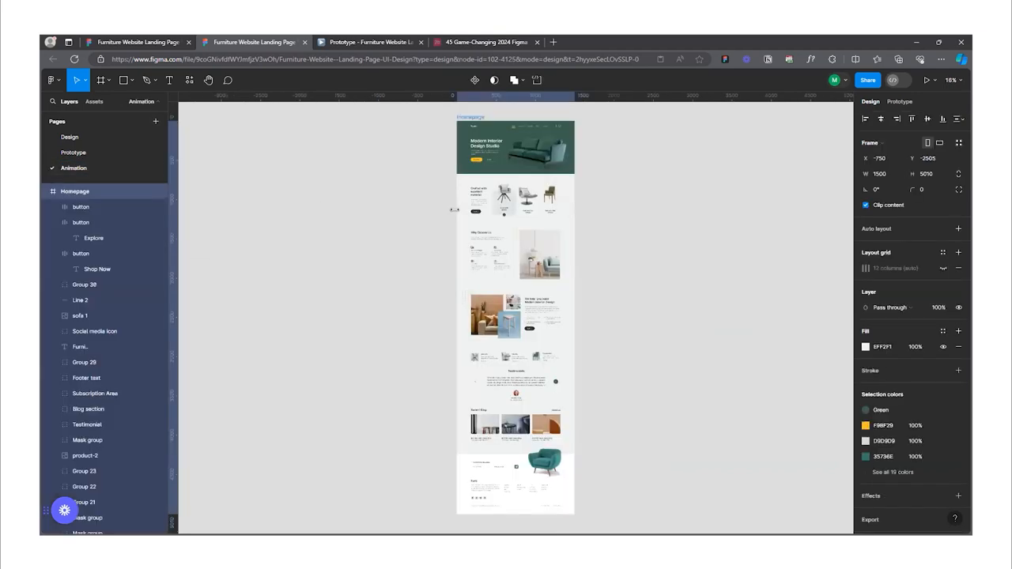
pyautogui.scroll(-2, 355, 342)
pyautogui.scroll(1, 482, 231)
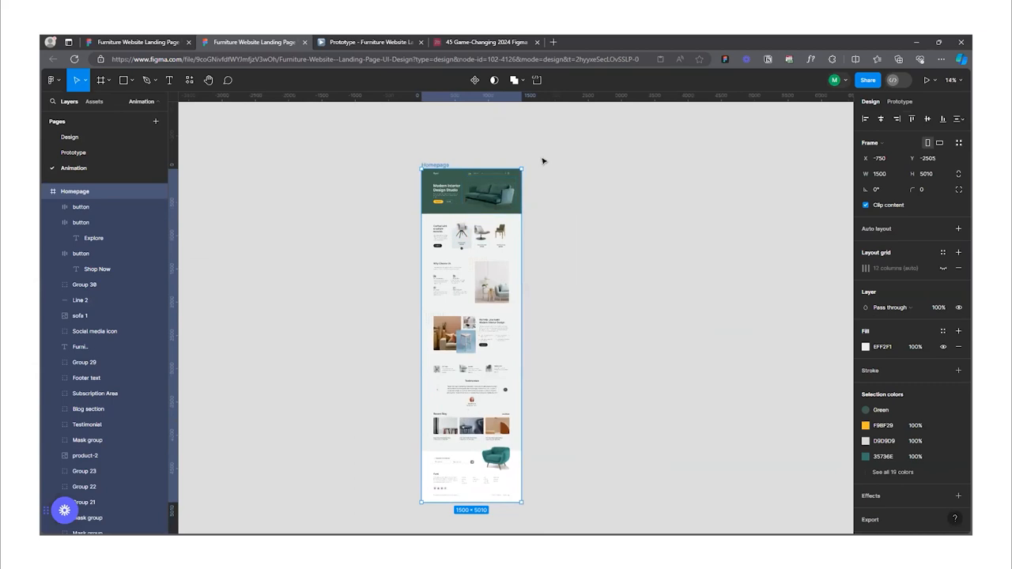
pyautogui.moveTo(433, 165); pyautogui.dragTo(400, 166)
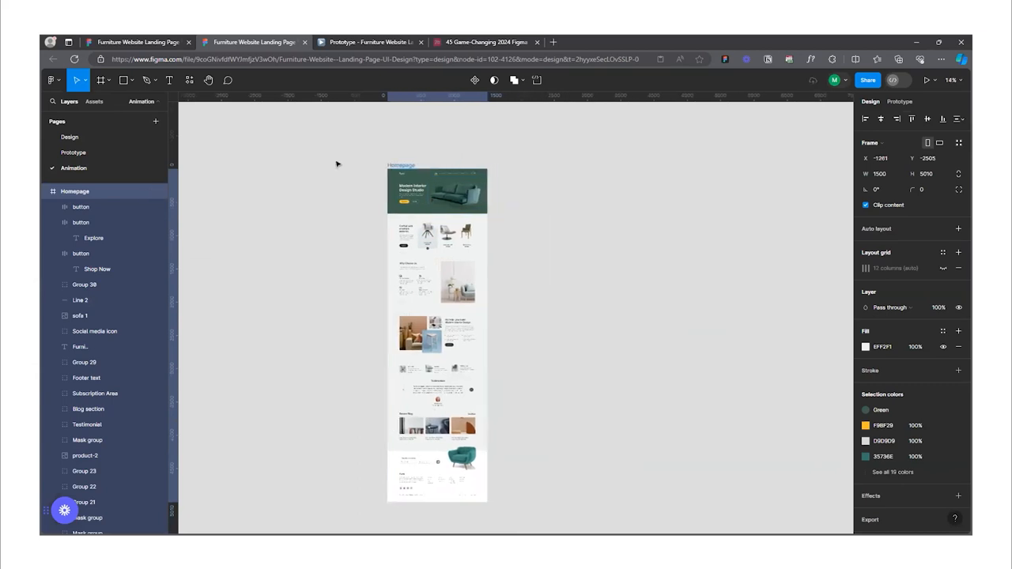
# - Add a 1440 × 1024 Desktop frame beside the Homepage frame at about X 1191, aligned with its upper edge
pyautogui.click(99, 80)
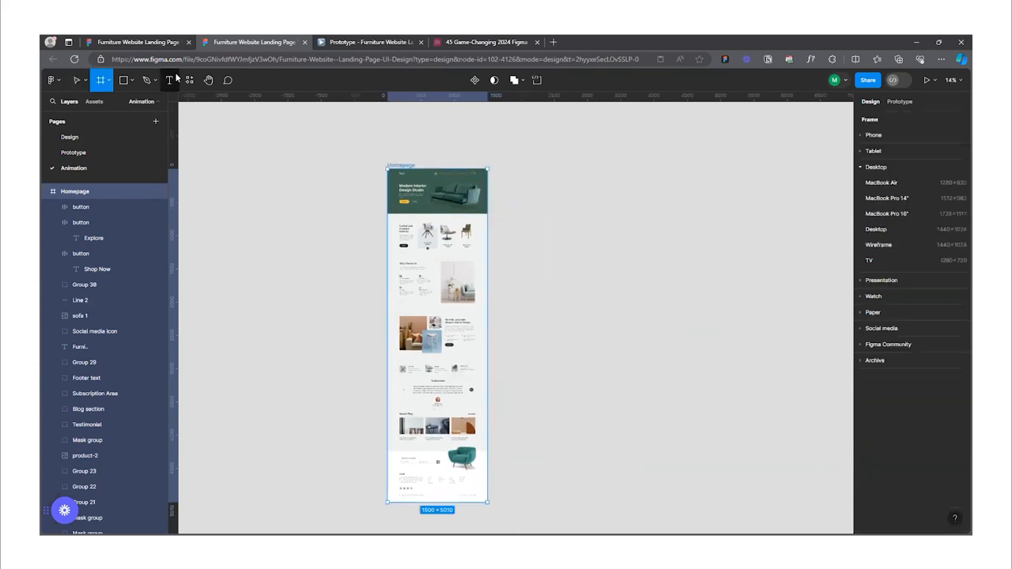
pyautogui.click(917, 229)
pyautogui.moveTo(509, 275); pyautogui.dragTo(487, 173)
pyautogui.click(408, 168)
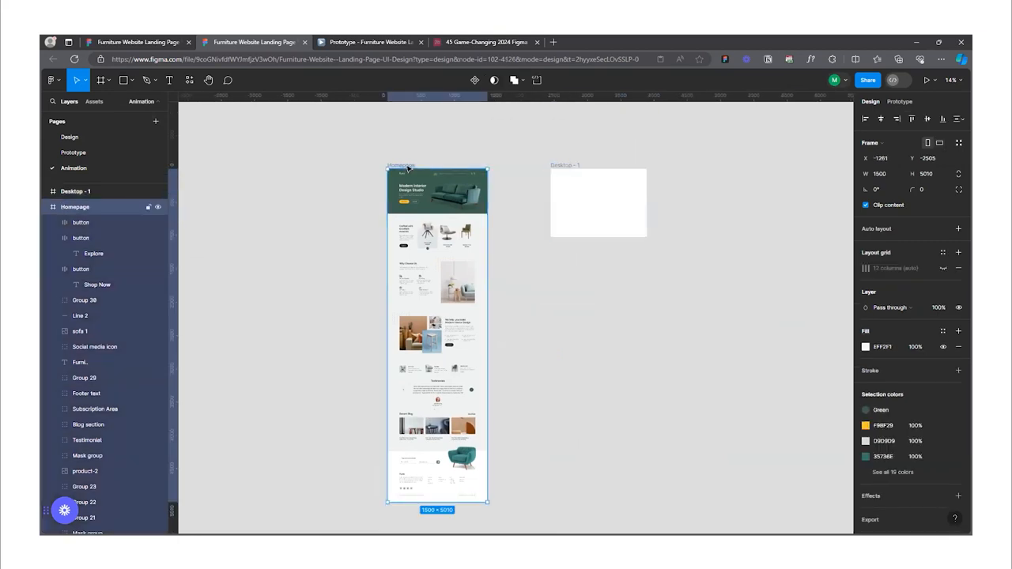
# - Rename the new desktop frame as Landing page and set its width to 1500
pyautogui.click(560, 164)
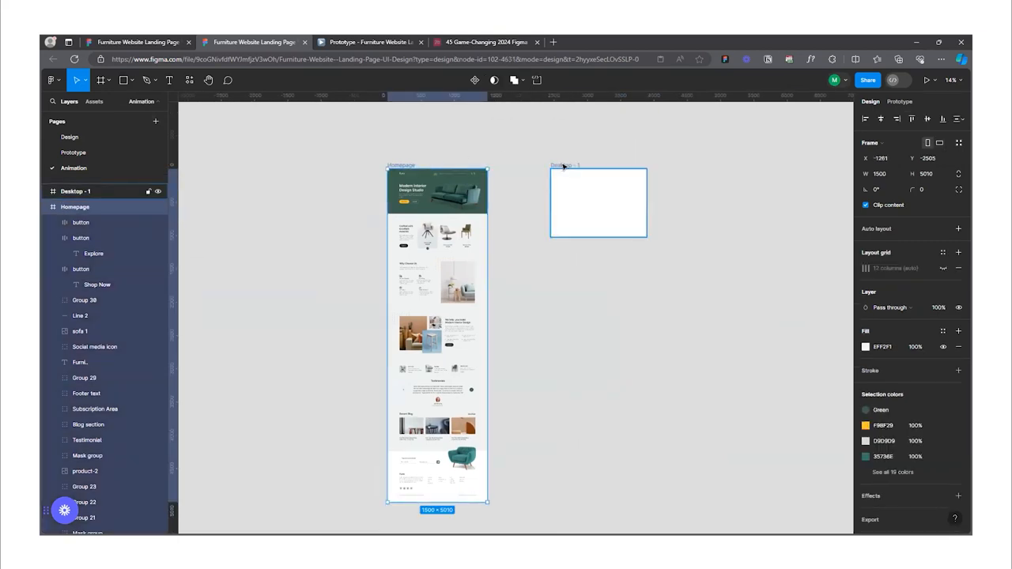
pyautogui.doubleClick(565, 165)
pyautogui.write('14')
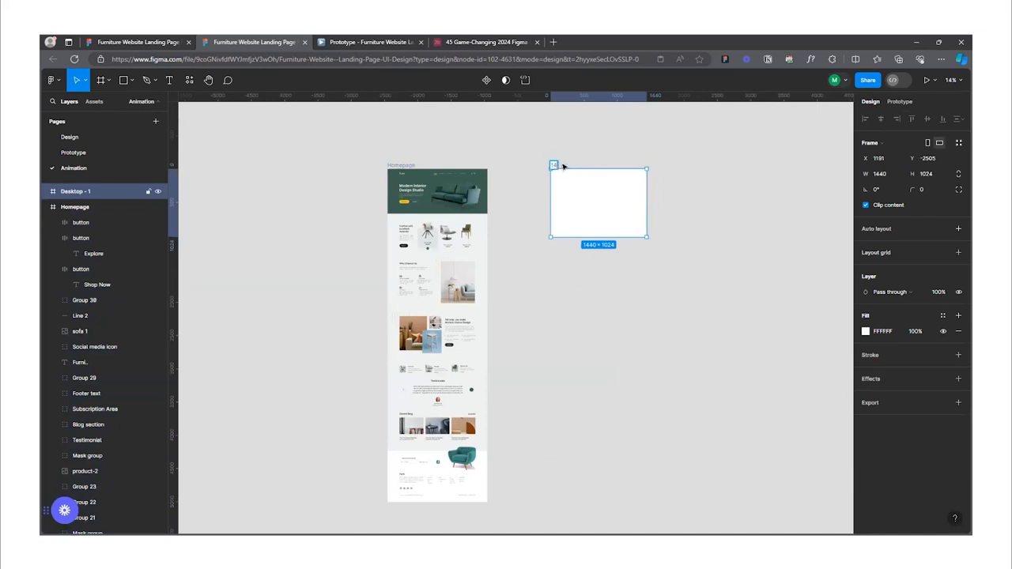
pyautogui.write('00')
pyautogui.write('Landing page')
pyautogui.press('Return')
pyautogui.click(890, 175)
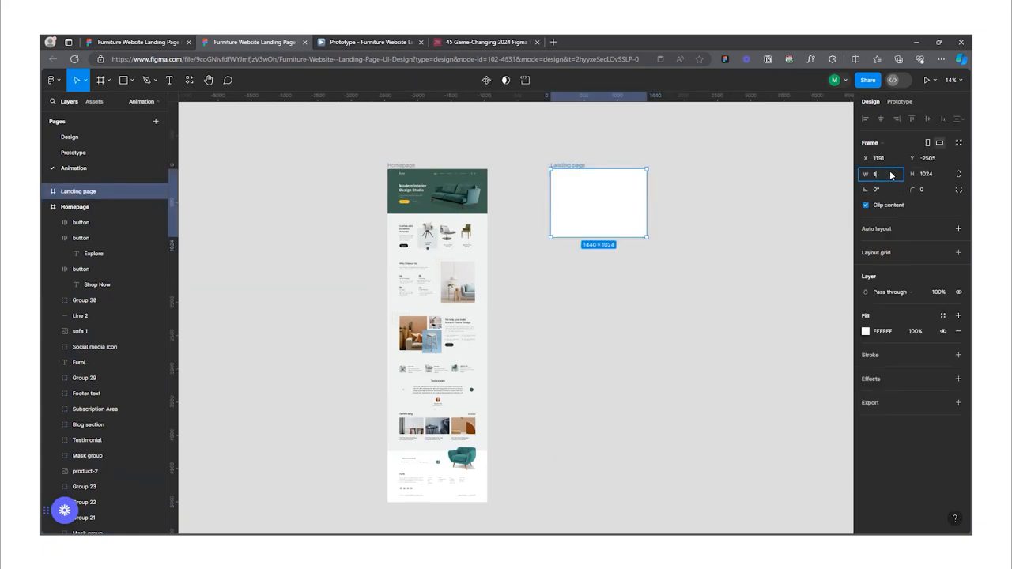
pyautogui.press('Return')
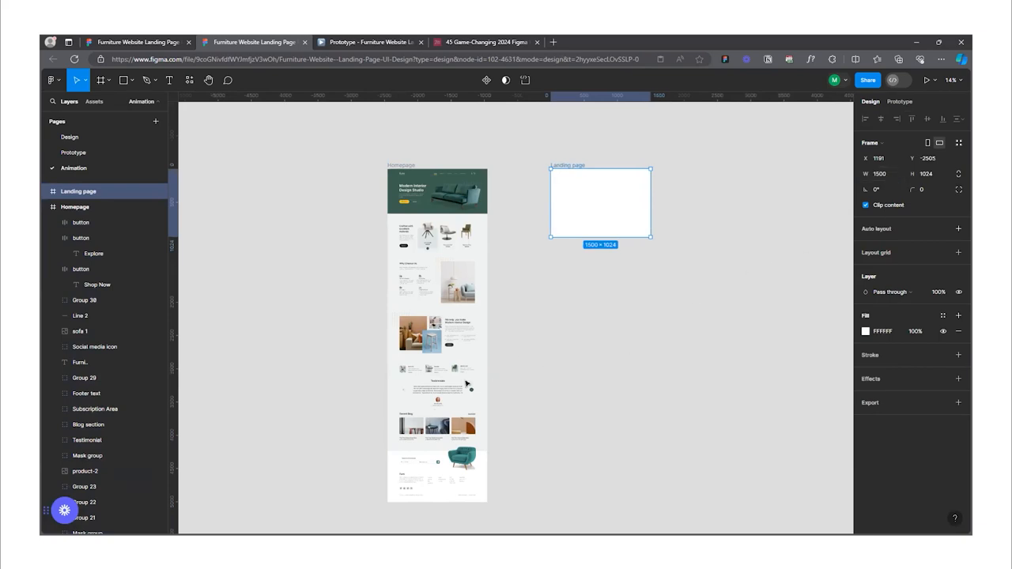
# - Move the Landing page frame closer to the Homepage frame, to about X 825, keeping their upper edges aligned
pyautogui.scroll(-3, 467, 384)
pyautogui.scroll(5, 562, 241)
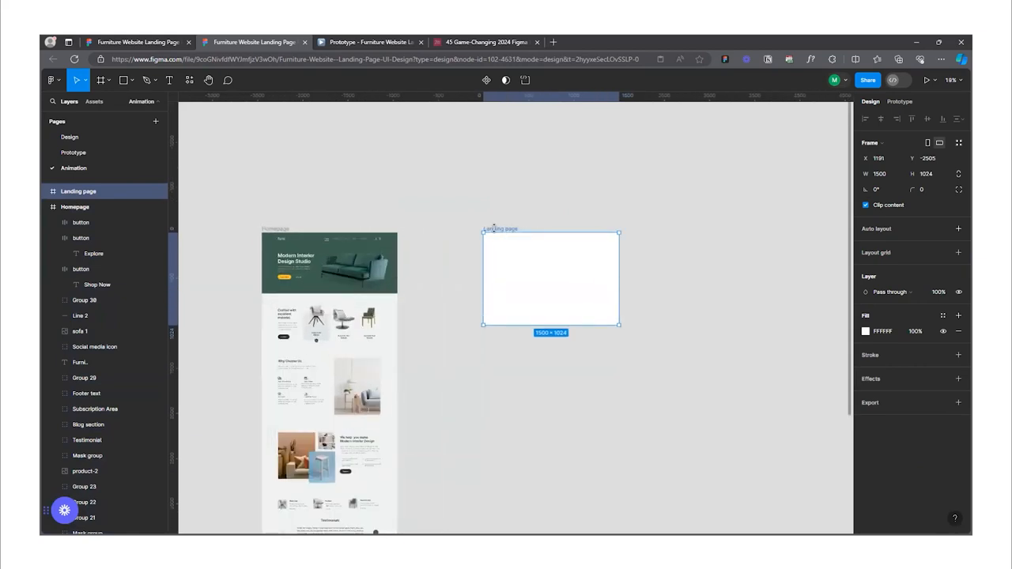
pyautogui.moveTo(504, 230); pyautogui.dragTo(468, 230)
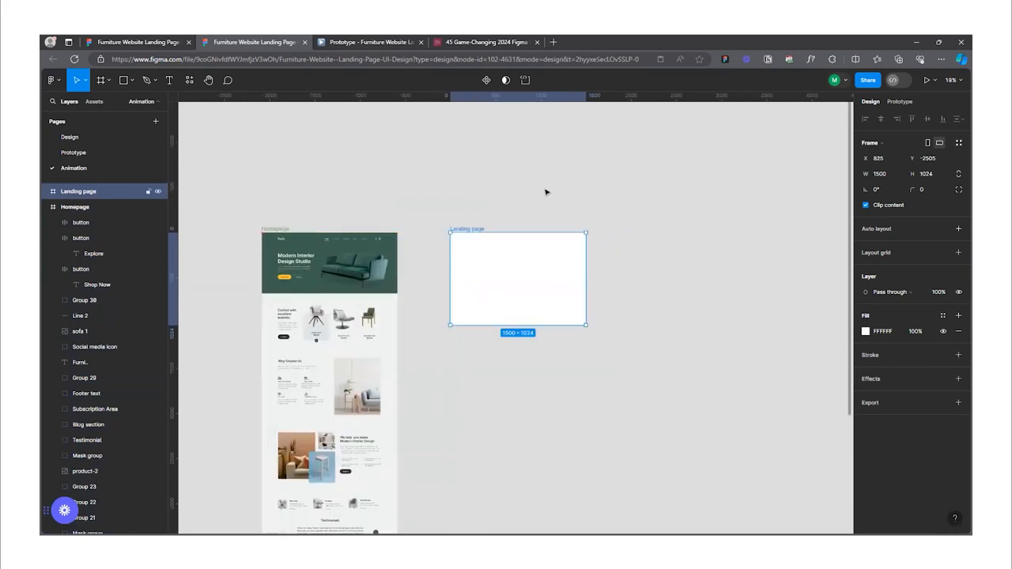
pyautogui.click(525, 211)
pyautogui.click(466, 230)
pyautogui.scroll(-3, 483, 245)
pyautogui.scroll(5, 338, 309)
pyautogui.scroll(-2, 573, 240)
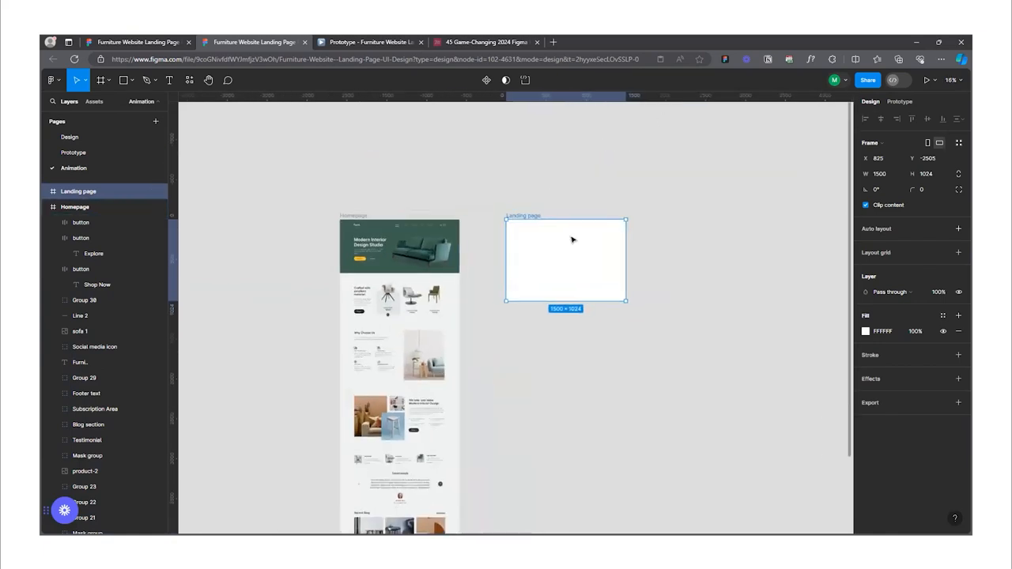
pyautogui.scroll(2, 505, 244)
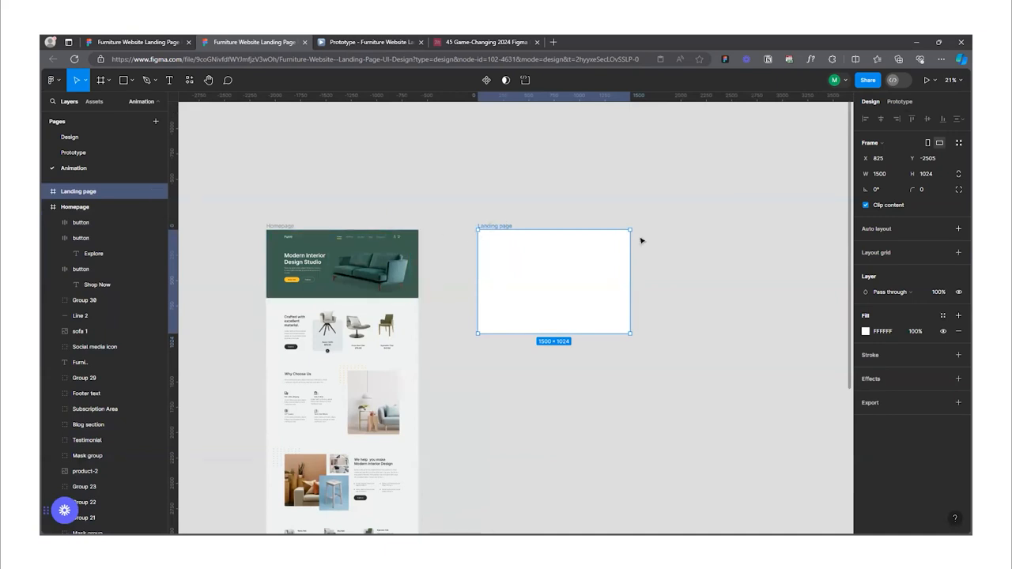
# - Present the Homepage frame as a prototype and scroll through the full page and back up
pyautogui.click(937, 177)
pyautogui.click(558, 217)
pyautogui.click(287, 226)
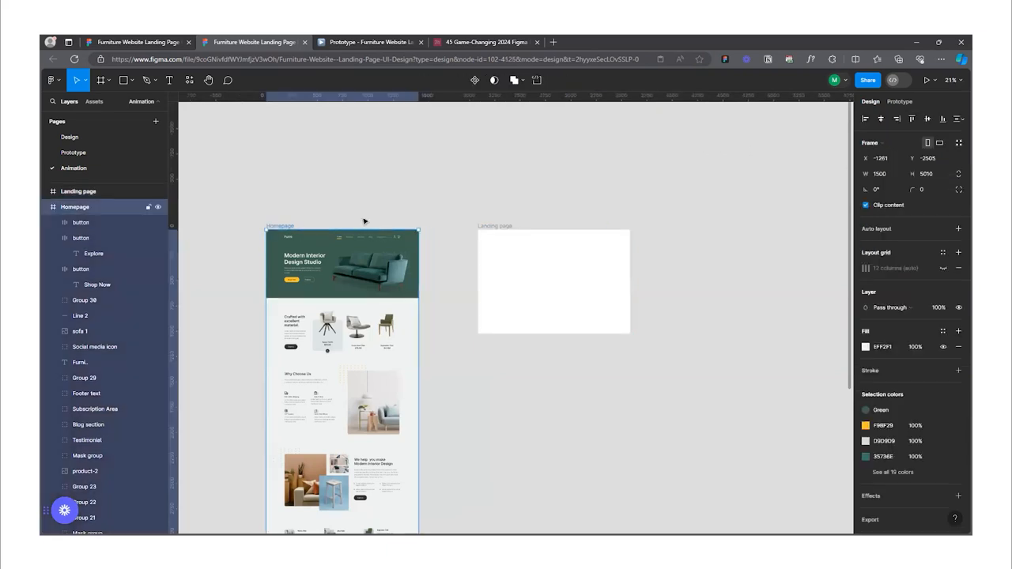
pyautogui.click(926, 80)
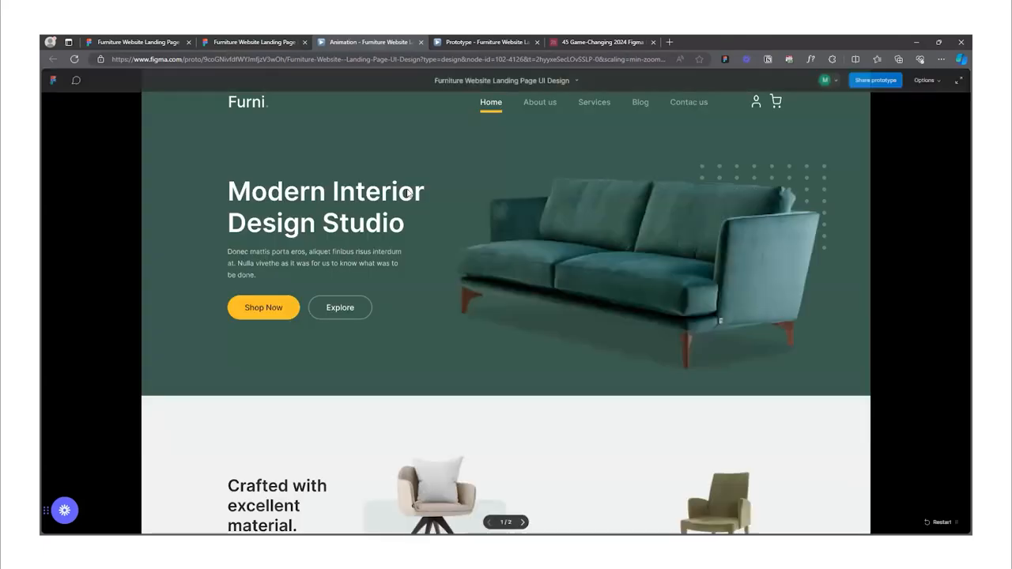
pyautogui.scroll(-3, 514, 371)
pyautogui.scroll(-10, 525, 387)
pyautogui.scroll(10, 524, 389)
pyautogui.scroll(5, 521, 381)
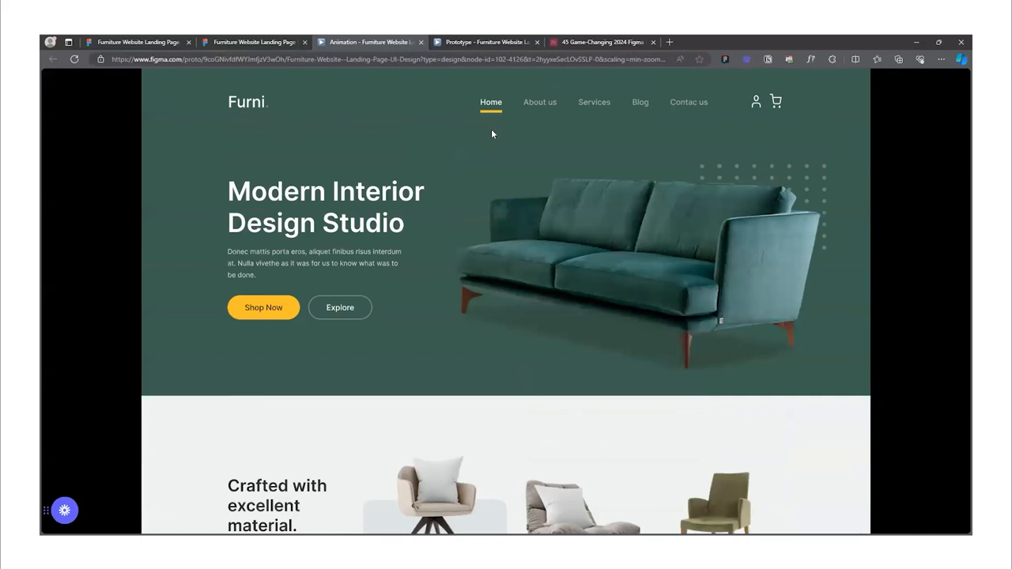
# - Examine the scroll animation in the Prototype page's preview and return to the design file
pyautogui.click(478, 42)
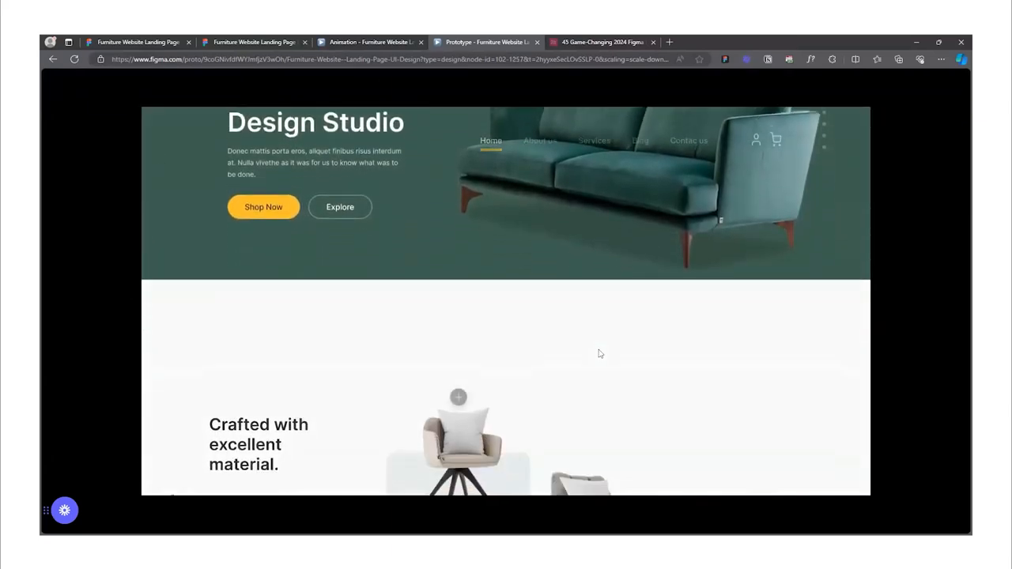
pyautogui.click(261, 42)
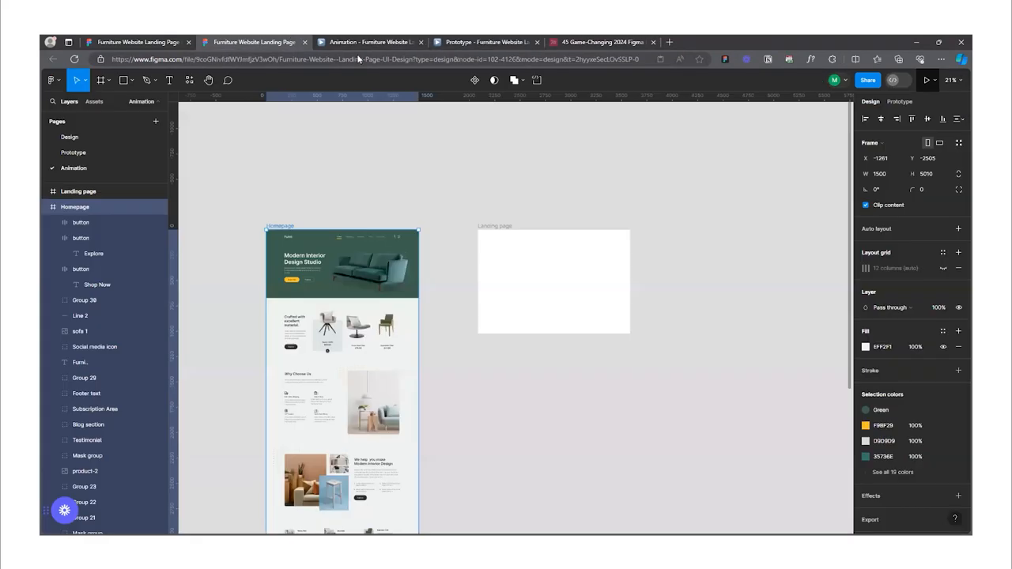
pyautogui.scroll(3, 586, 233)
pyautogui.scroll(-2, 553, 268)
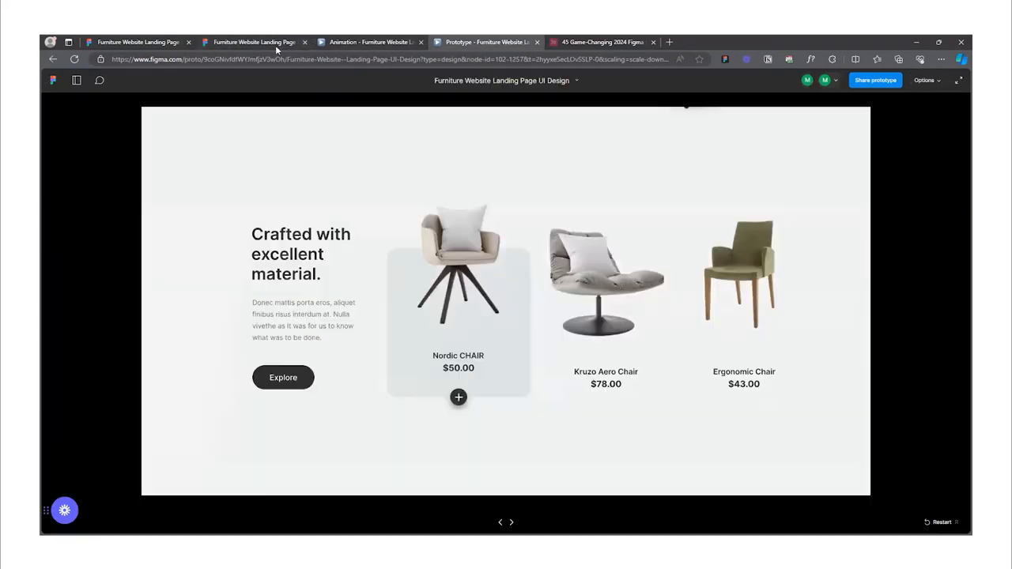
pyautogui.click(275, 44)
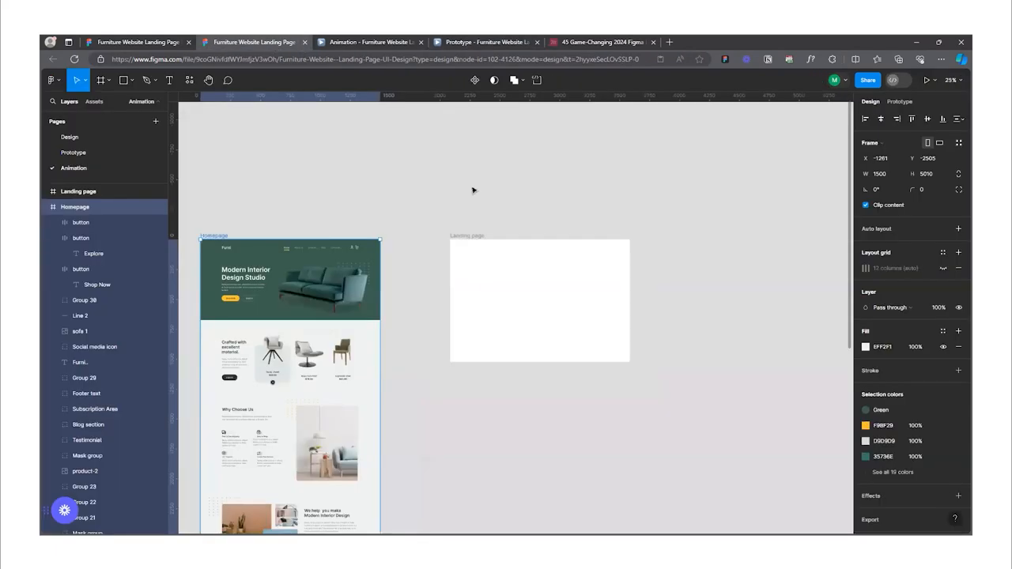
# - Set the prototype device to a custom size of 1500 by 800
pyautogui.click(466, 237)
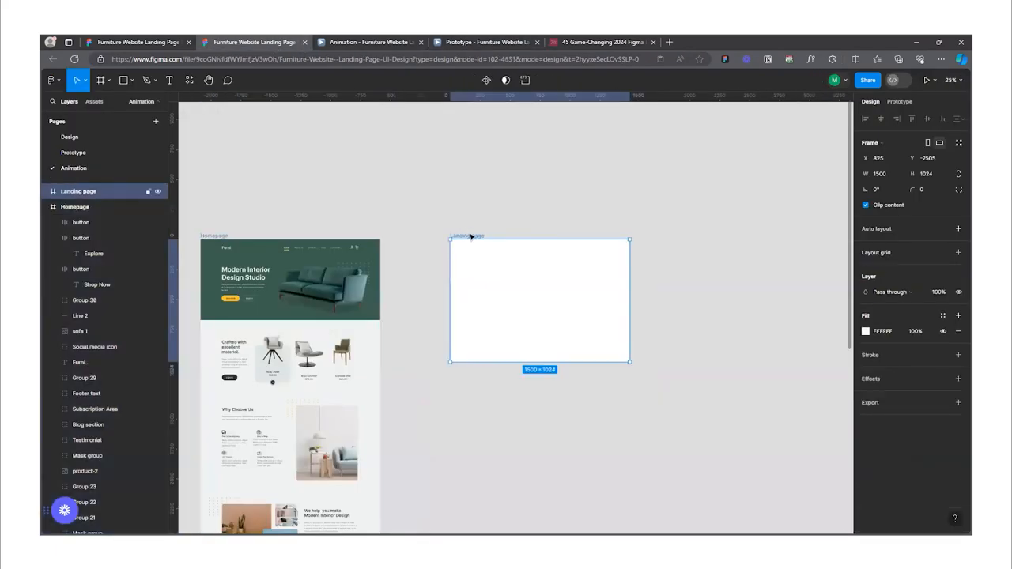
pyautogui.click(900, 102)
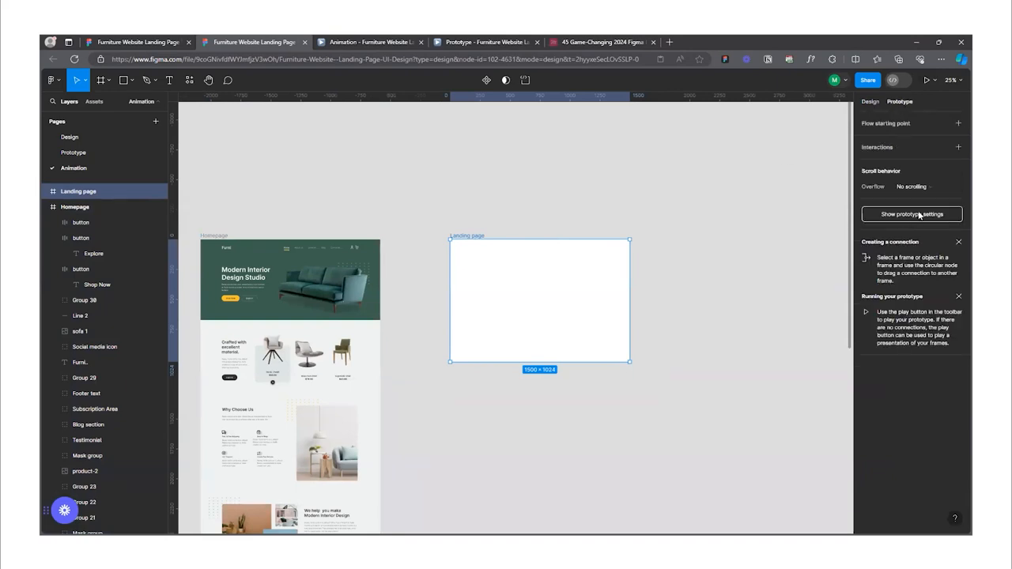
pyautogui.click(919, 214)
pyautogui.click(878, 141)
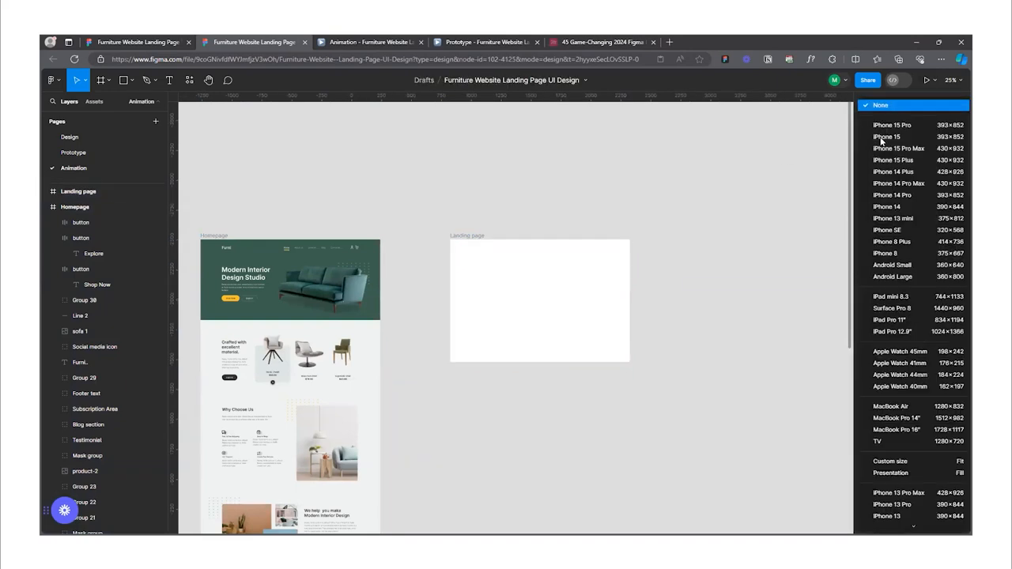
pyautogui.scroll(-2, 897, 395)
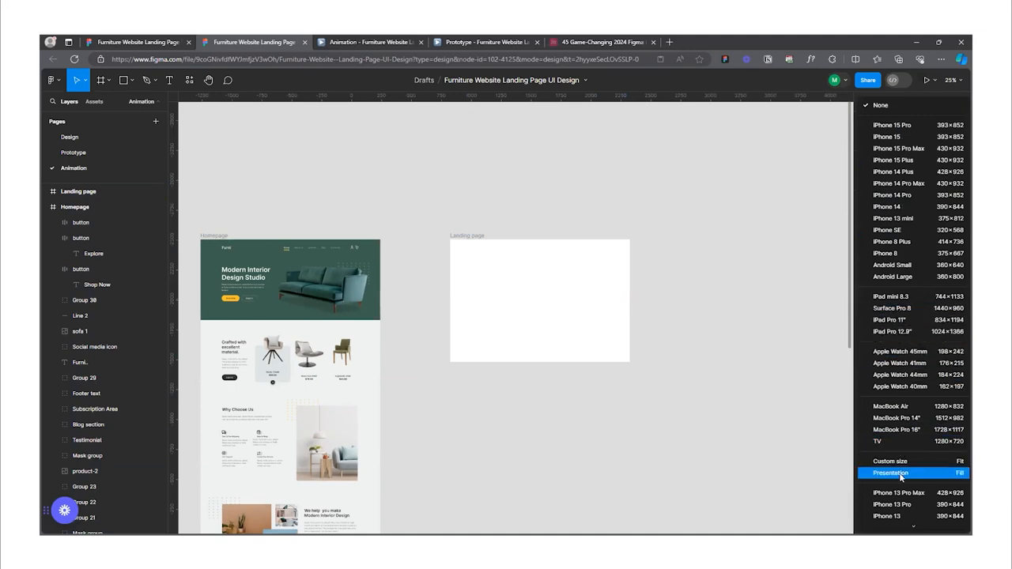
pyautogui.click(889, 381)
pyautogui.click(884, 157)
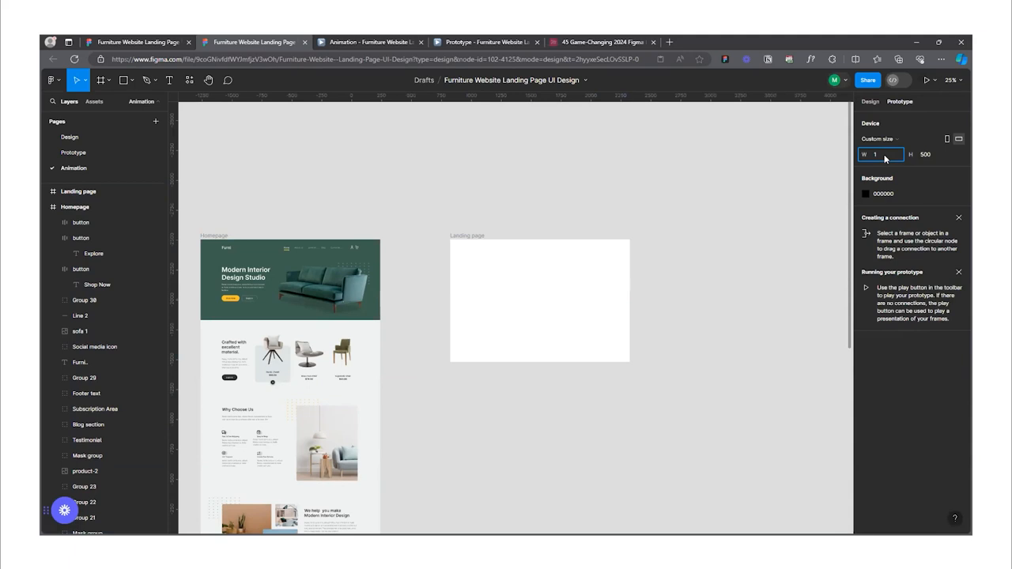
pyautogui.click(936, 155)
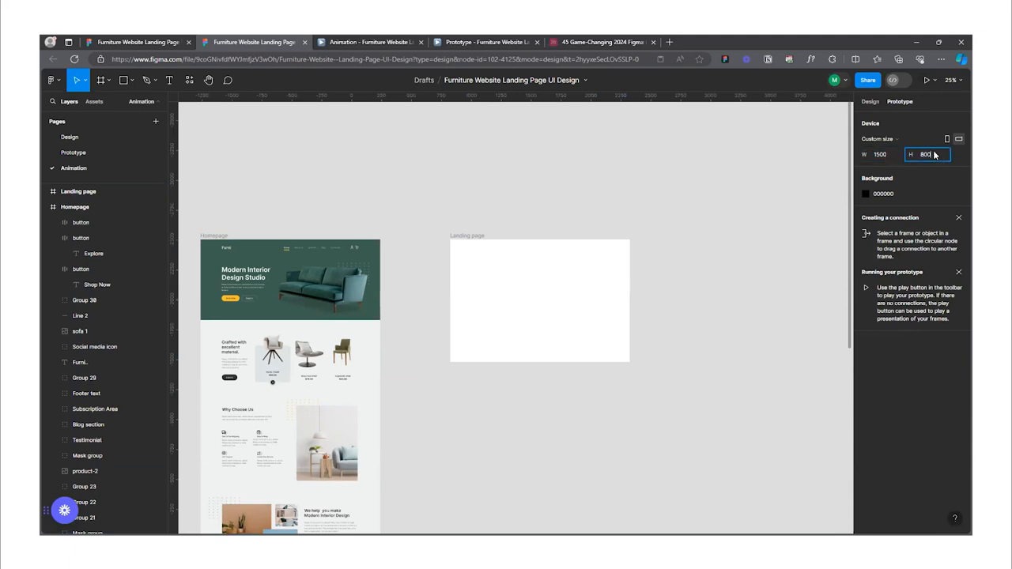
pyautogui.press('Return')
# - Set the Landing page frame's height to 800 and shift it slightly to X 837
pyautogui.click(462, 235)
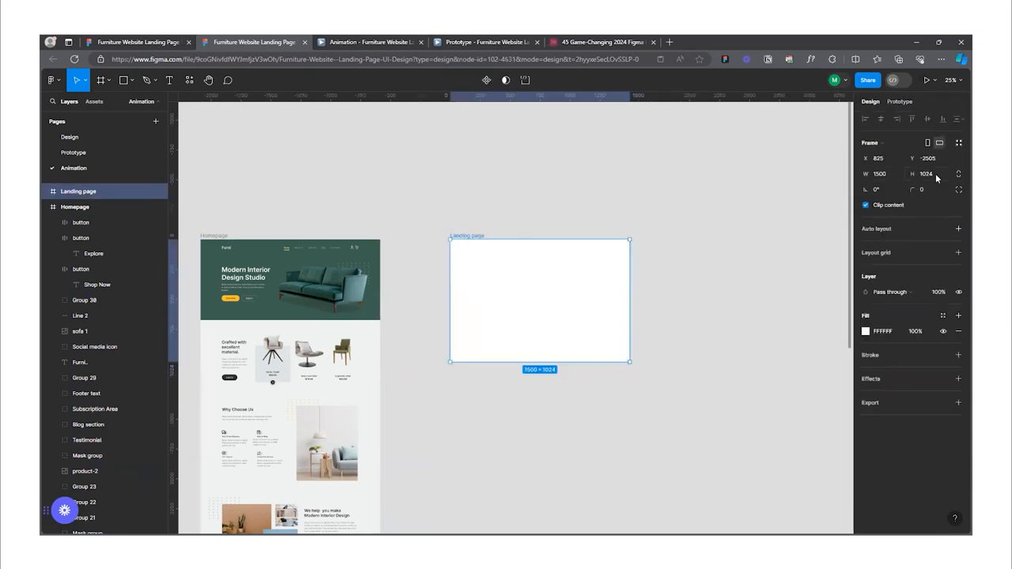
pyautogui.click(936, 177)
pyautogui.write('800')
pyautogui.press('Return')
pyautogui.moveTo(624, 268); pyautogui.dragTo(626, 269)
# - Place horizontal ruler guides along the upper and lower edges of the Landing page frame
pyautogui.moveTo(591, 95); pyautogui.dragTo(605, 235)
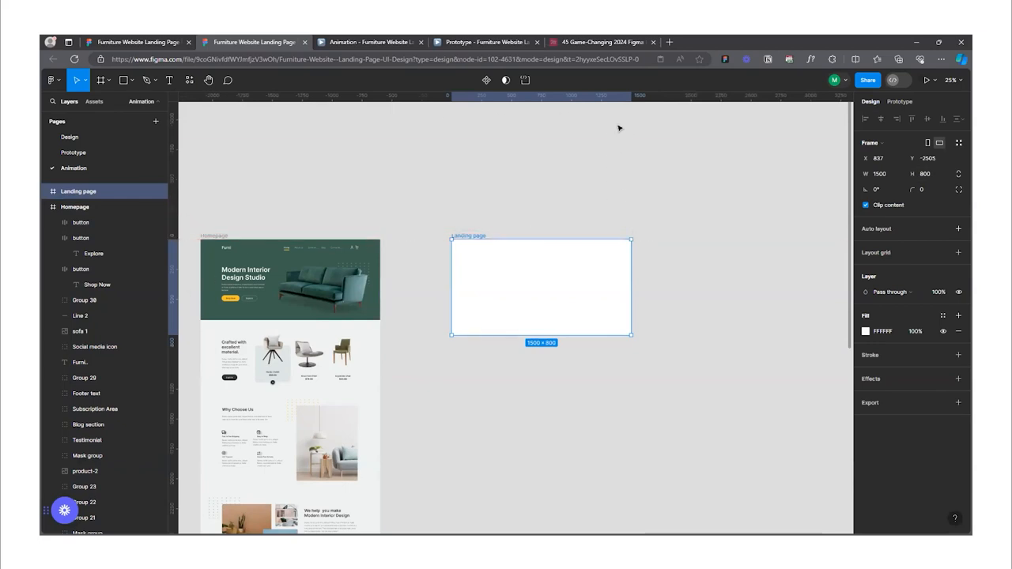
pyautogui.moveTo(613, 96); pyautogui.dragTo(453, 237)
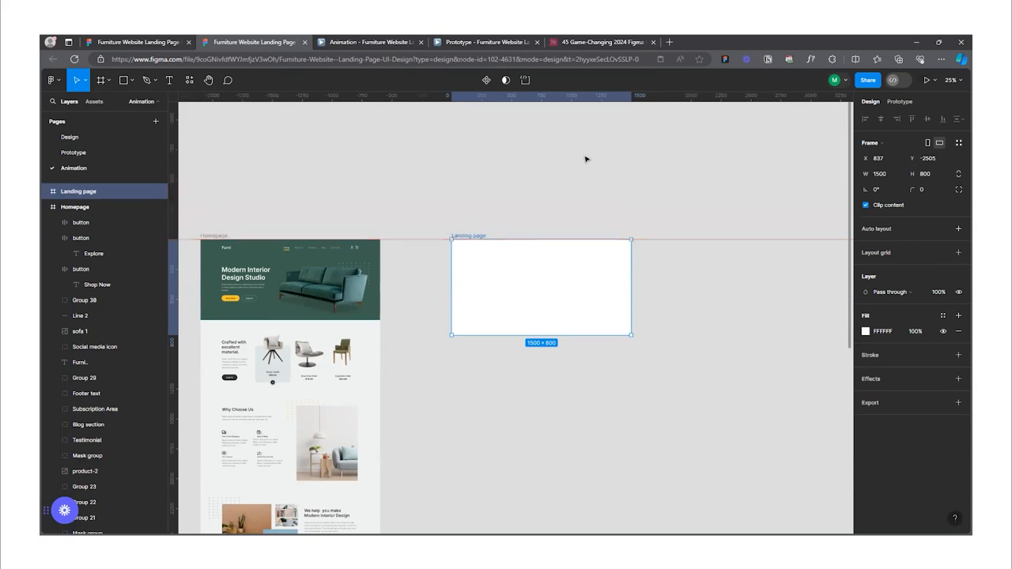
pyautogui.moveTo(592, 98); pyautogui.dragTo(429, 337)
pyautogui.click(682, 290)
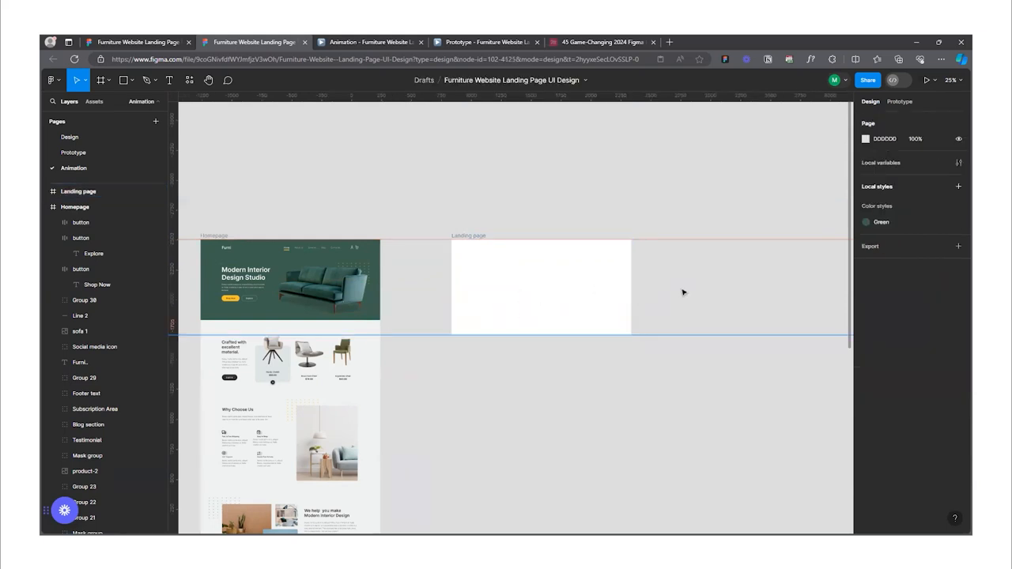
# - Duplicate the Landing page frame to the right at about X 2491, keeping it between the two guides
pyautogui.scroll(-3, 664, 348)
pyautogui.scroll(-2, 651, 355)
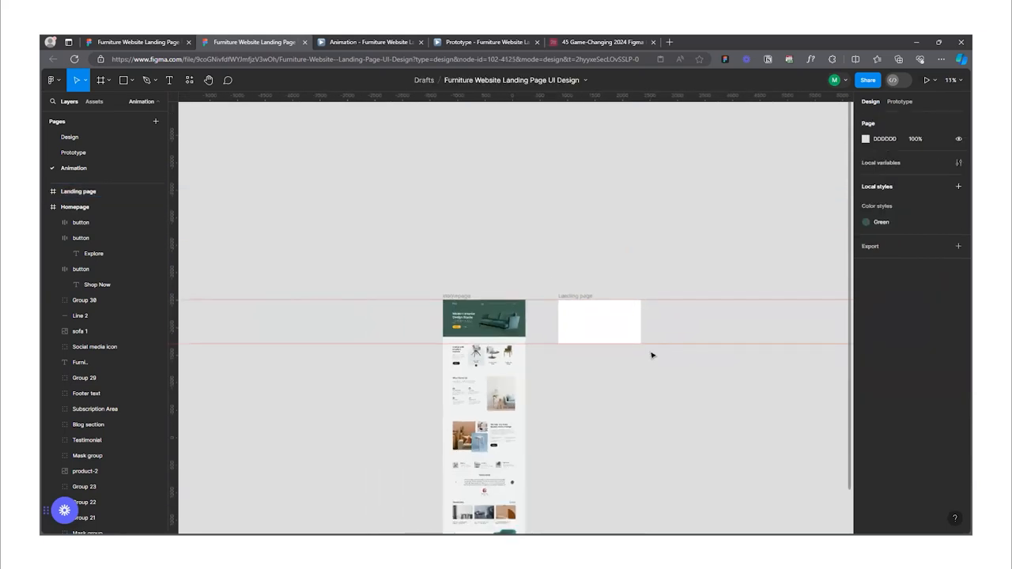
pyautogui.scroll(3, 669, 341)
pyautogui.scroll(-2, 625, 295)
pyautogui.scroll(3, 613, 293)
pyautogui.click(452, 271)
pyautogui.scroll(-2, 474, 277)
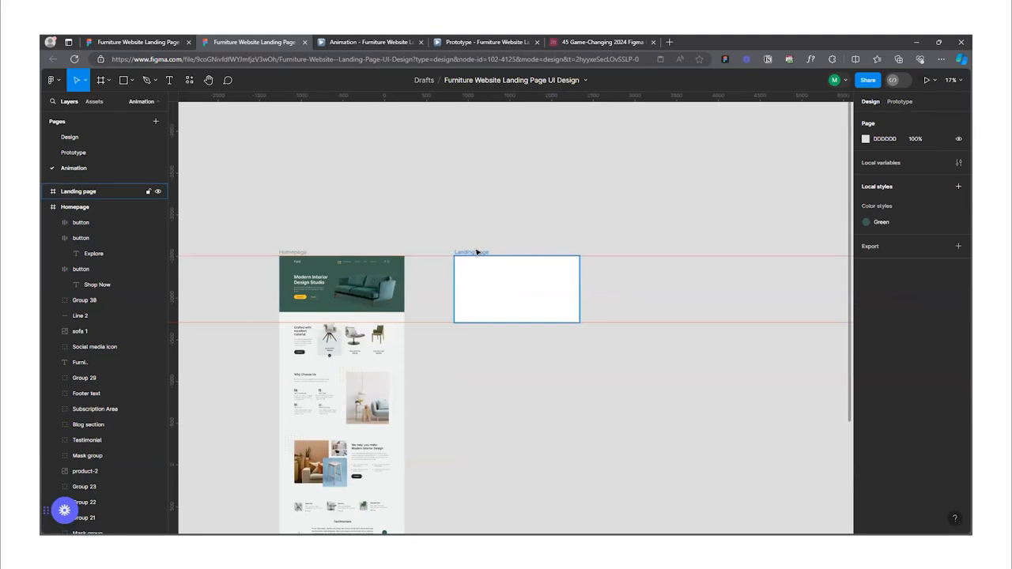
pyautogui.moveTo(476, 252); pyautogui.dragTo(615, 253)
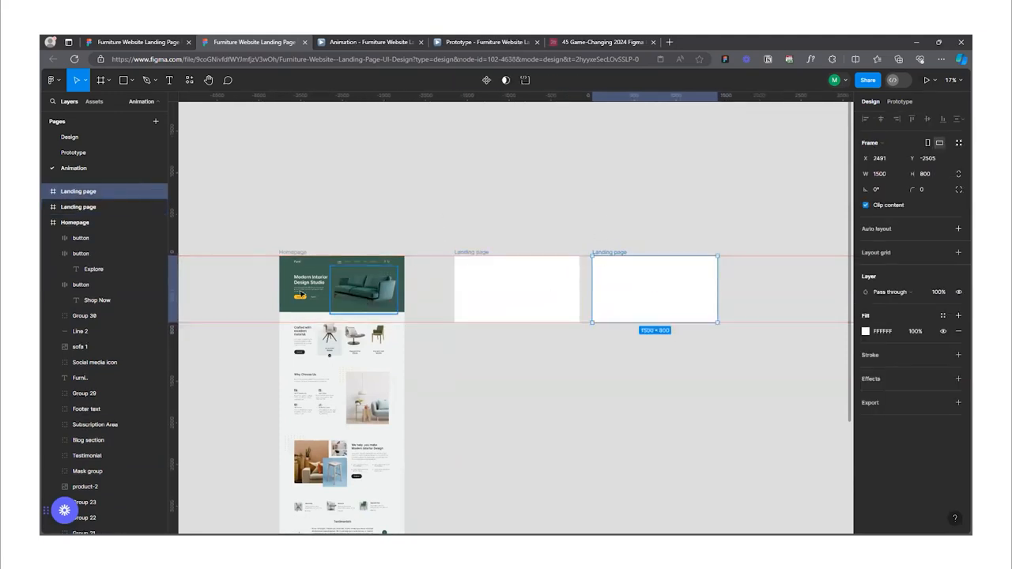
# - Copy the Homepage frame's whole hero section into the first Landing page frame and align it with the frame's upper and side edges
pyautogui.scroll(5, 285, 305)
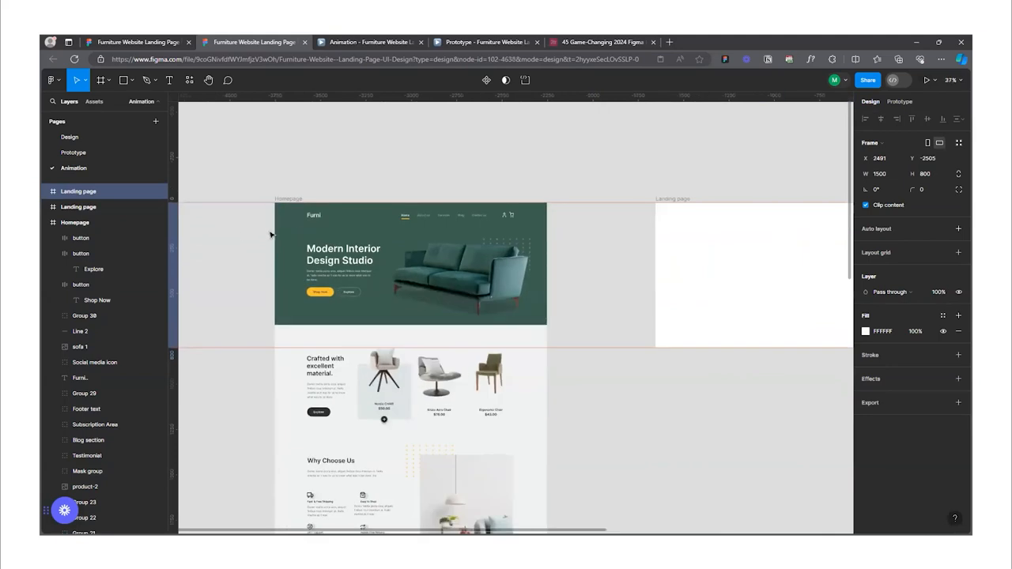
pyautogui.scroll(-5, 269, 229)
pyautogui.scroll(2, 255, 180)
pyautogui.moveTo(237, 180); pyautogui.dragTo(435, 286)
pyautogui.scroll(-2, 344, 256)
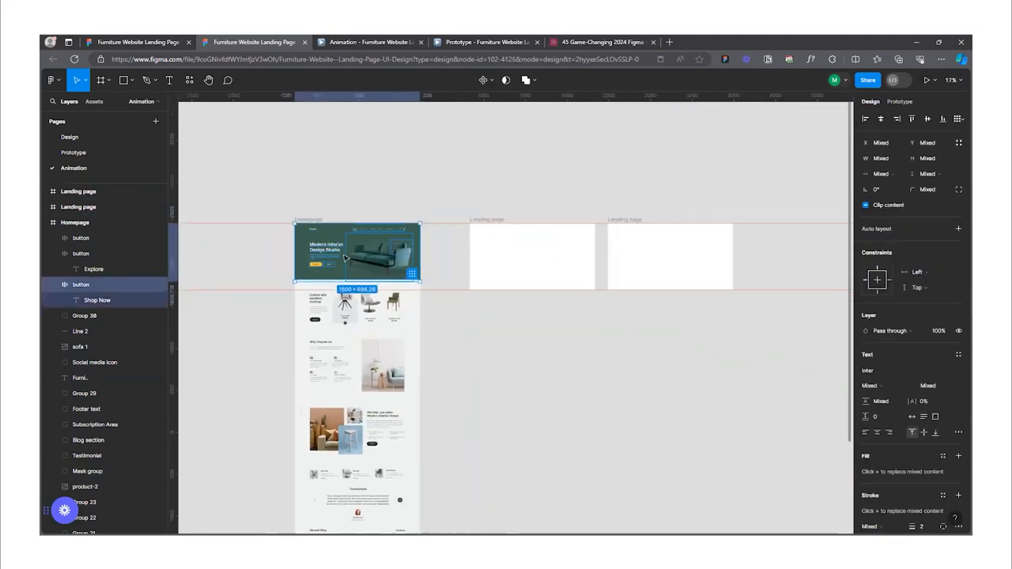
pyautogui.moveTo(344, 257); pyautogui.dragTo(529, 267)
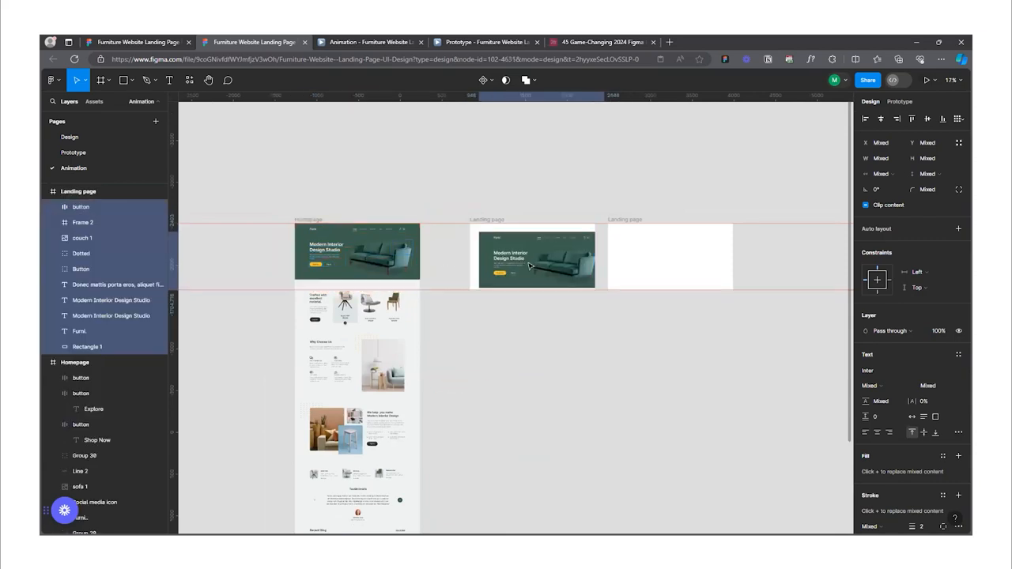
pyautogui.scroll(5, 530, 267)
pyautogui.moveTo(554, 235); pyautogui.dragTo(553, 236)
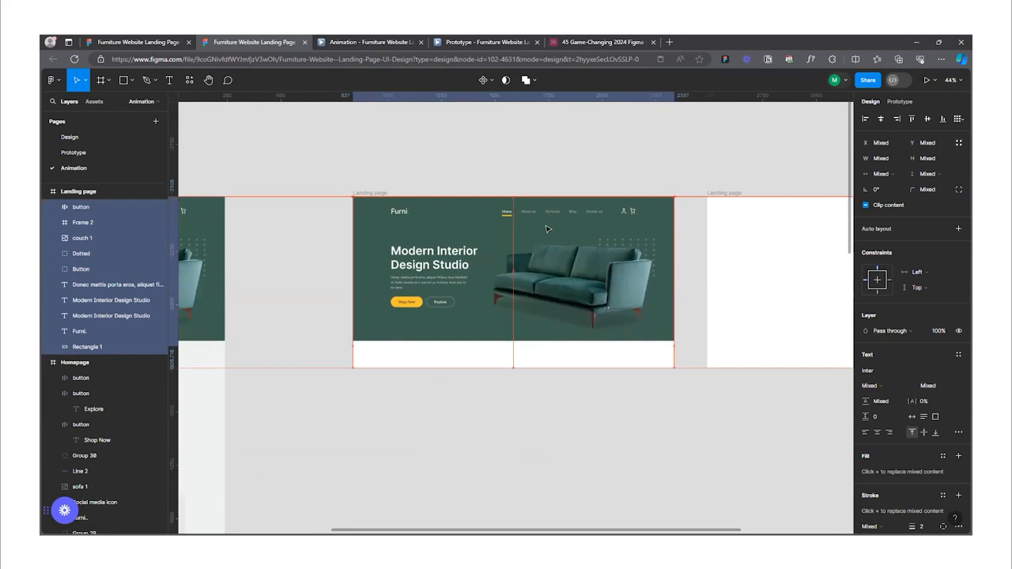
pyautogui.scroll(-3, 540, 380)
pyautogui.scroll(3, 630, 288)
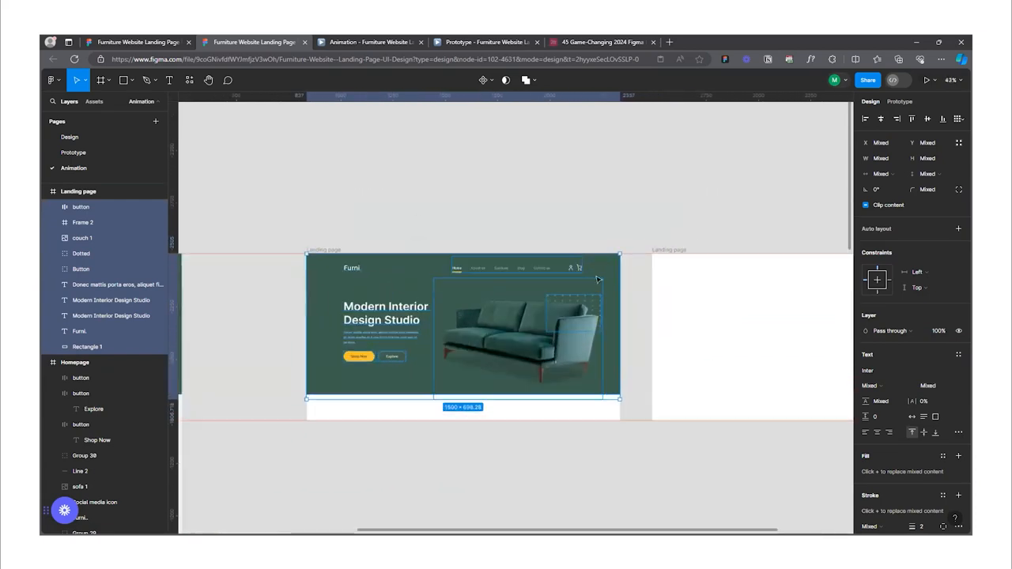
pyautogui.click(169, 81)
pyautogui.click(353, 153)
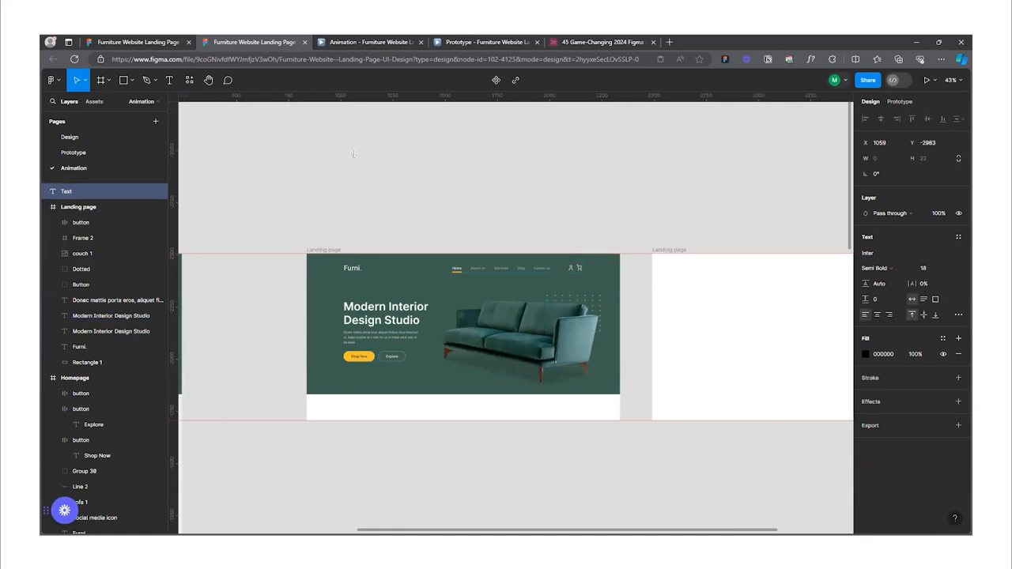
pyautogui.click(464, 208)
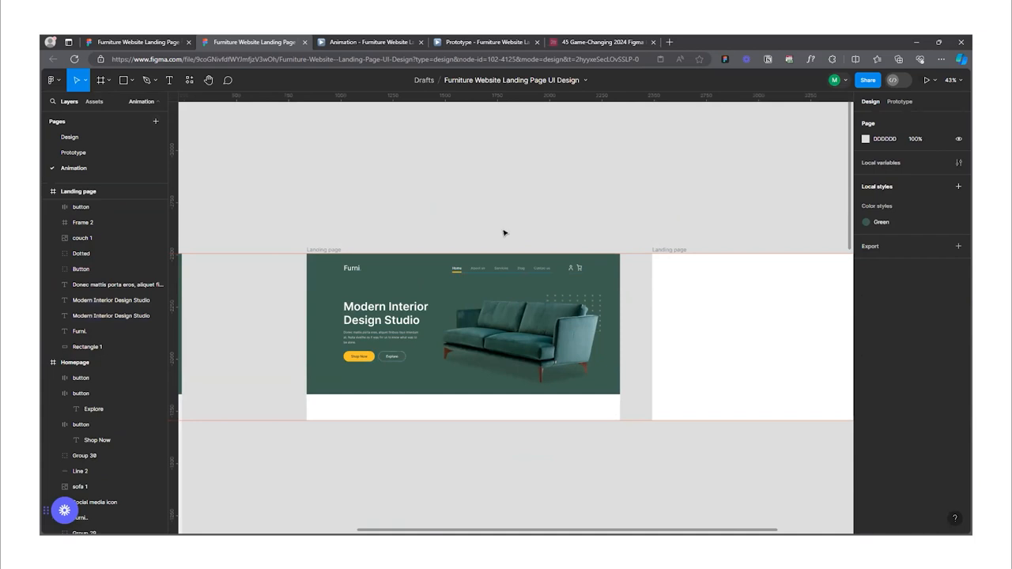
# - Copy all hero section elements from the Homepage frame and paste them into the second Landing page frame
pyautogui.scroll(-3, 504, 234)
pyautogui.scroll(5, 467, 279)
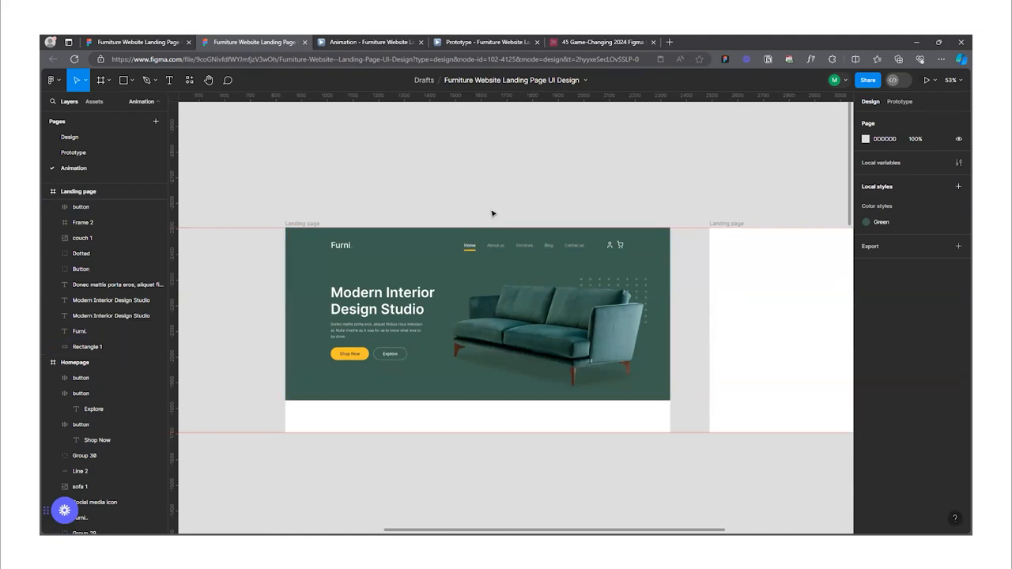
pyautogui.scroll(-3, 590, 251)
pyautogui.scroll(-5, 590, 251)
pyautogui.scroll(2, 226, 311)
pyautogui.moveTo(213, 240); pyautogui.dragTo(398, 330)
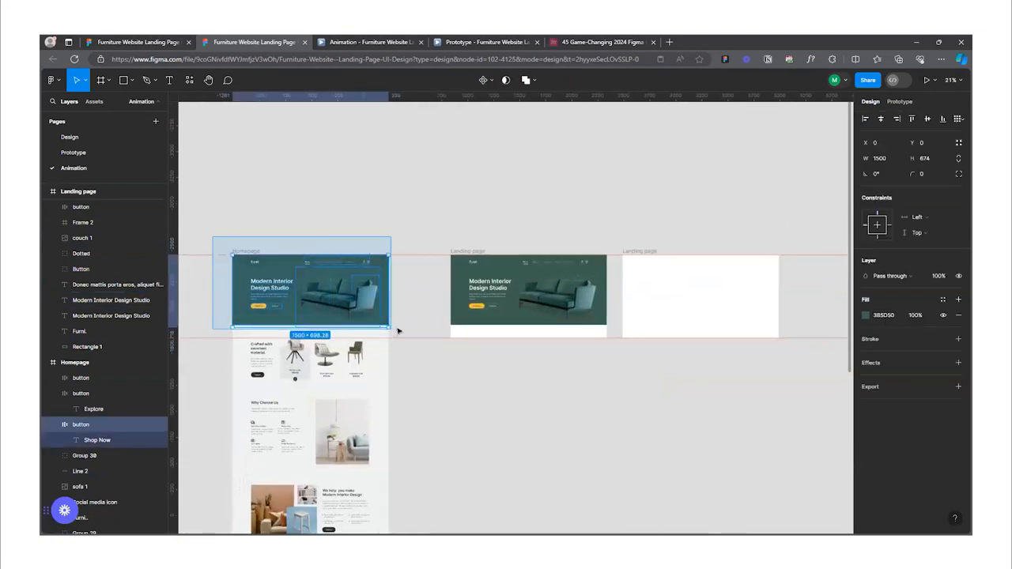
pyautogui.scroll(-1, 298, 320)
pyautogui.click(582, 309)
pyautogui.hotkey('ctrl', 'v')
pyautogui.scroll(3, 505, 302)
pyautogui.scroll(2, 504, 302)
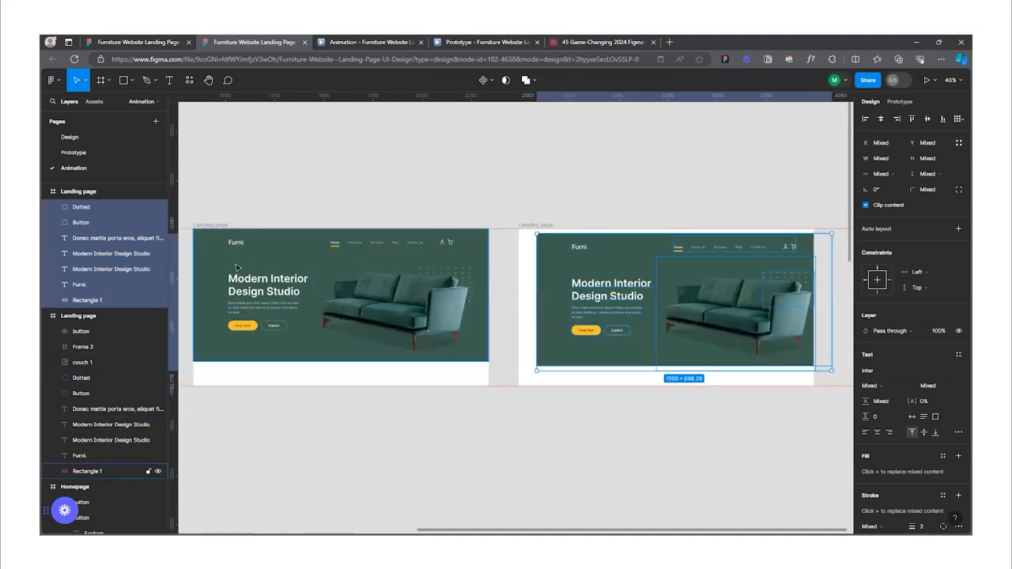
# - Align the pasted hero section with the upper and side edges of the second Landing page frame
pyautogui.scroll(-2, 340, 269)
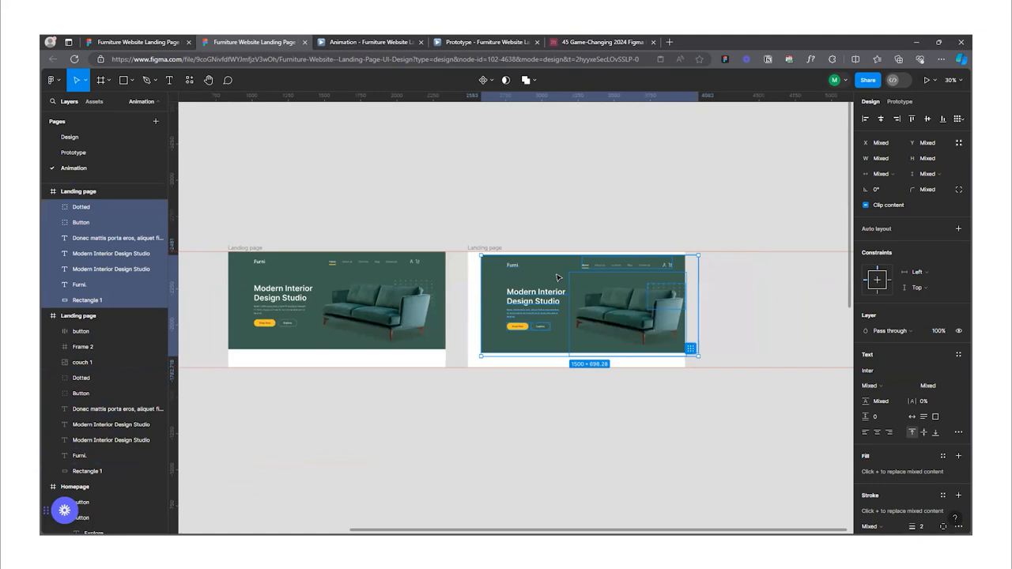
pyautogui.scroll(2, 611, 295)
pyautogui.scroll(-2, 611, 296)
pyautogui.scroll(3, 608, 277)
pyautogui.moveTo(608, 277)
pyautogui.mouseDown()
pyautogui.moveTo(581, 271)
pyautogui.moveTo(623, 271)
pyautogui.mouseUp()
pyautogui.scroll(-4, 628, 272)
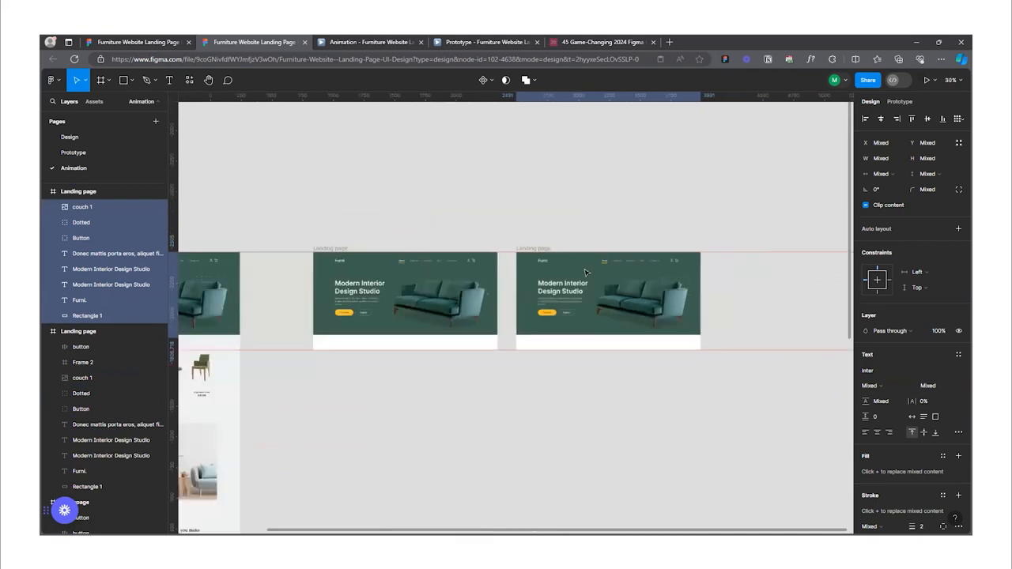
pyautogui.click(477, 250)
pyautogui.scroll(9, 633, 253)
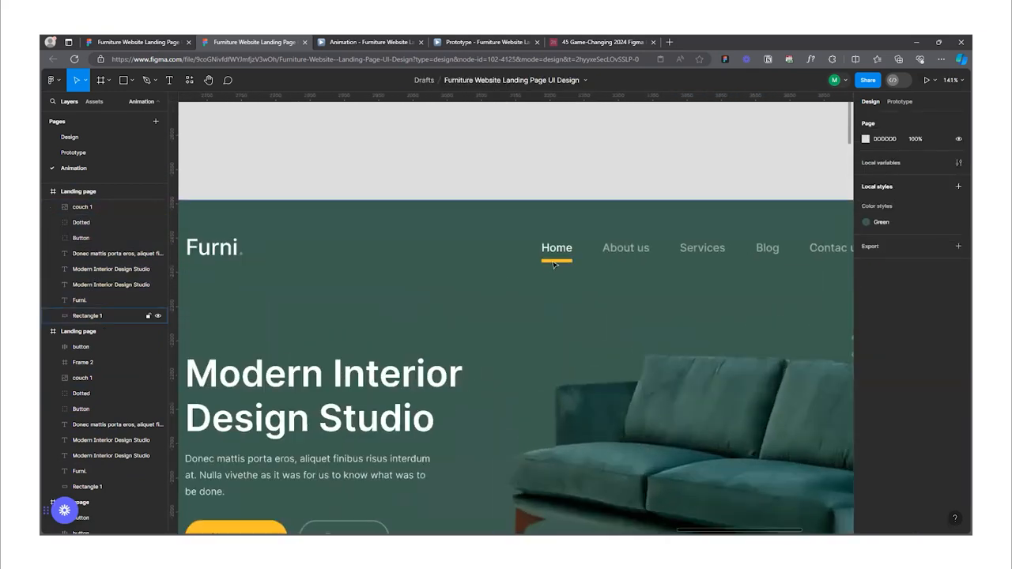
pyautogui.keyDown('ctrl'); pyautogui.click(563, 261); pyautogui.keyUp('ctrl')
pyautogui.moveTo(572, 262)
pyautogui.mouseDown()
pyautogui.moveTo(551, 261)
pyautogui.moveTo(573, 261)
pyautogui.mouseUp()
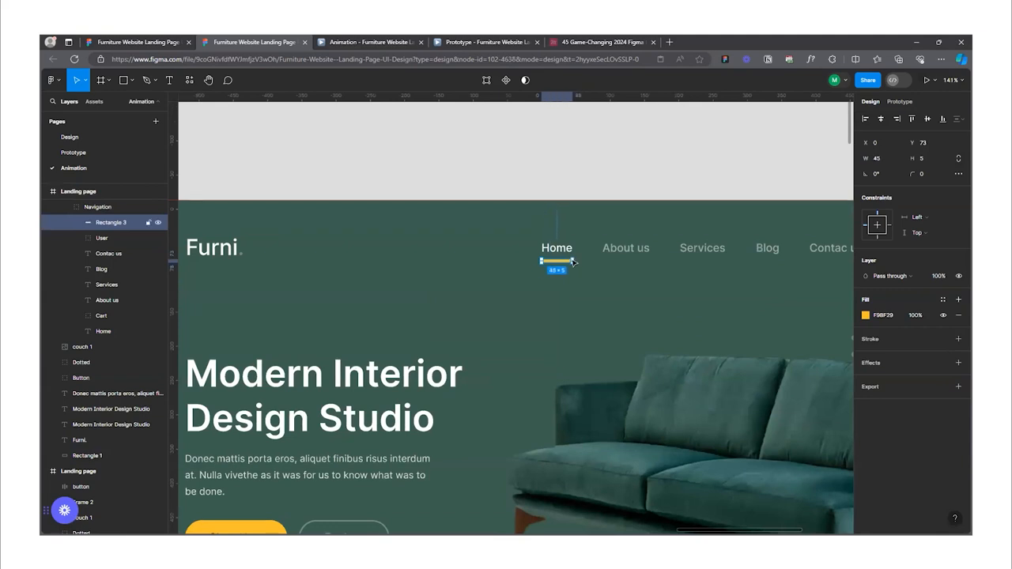
# - Shrink the yellow underline beneath Home in the first Landing page frame to 1 px wide and set its fill opacity to 0%
pyautogui.scroll(-5, 572, 261)
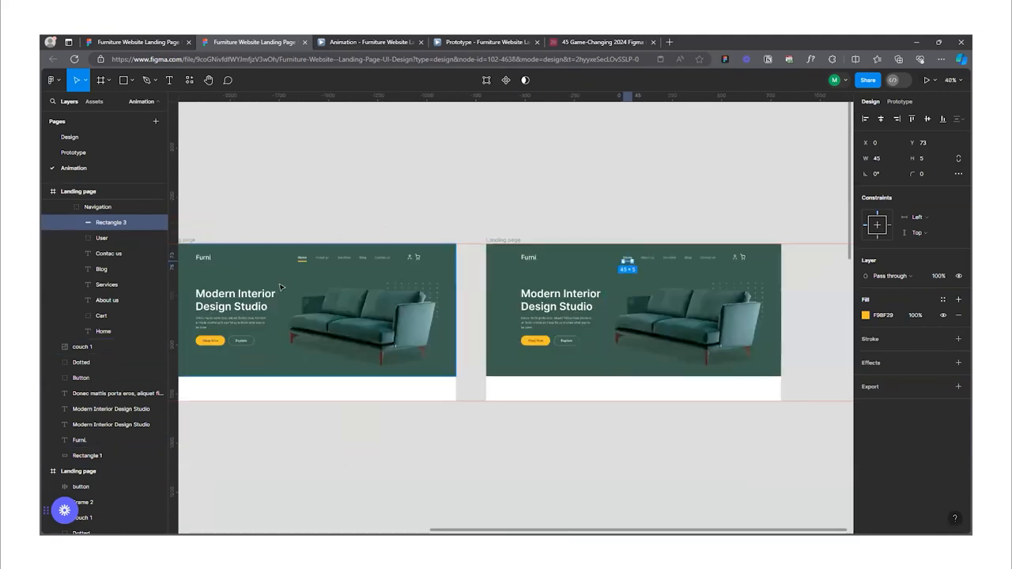
pyautogui.scroll(3, 309, 240)
pyautogui.scroll(10, 340, 245)
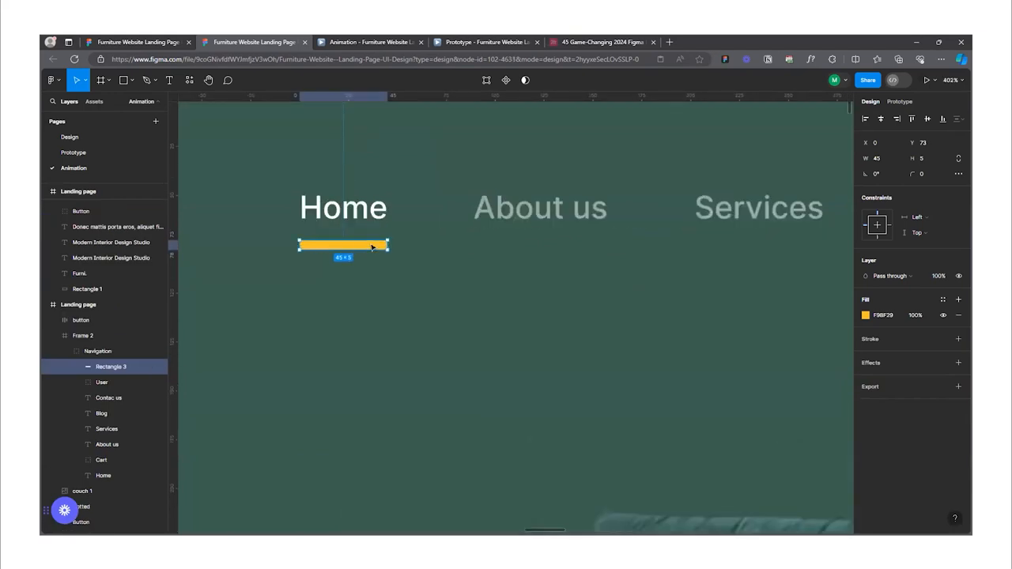
pyautogui.moveTo(392, 244); pyautogui.dragTo(294, 245)
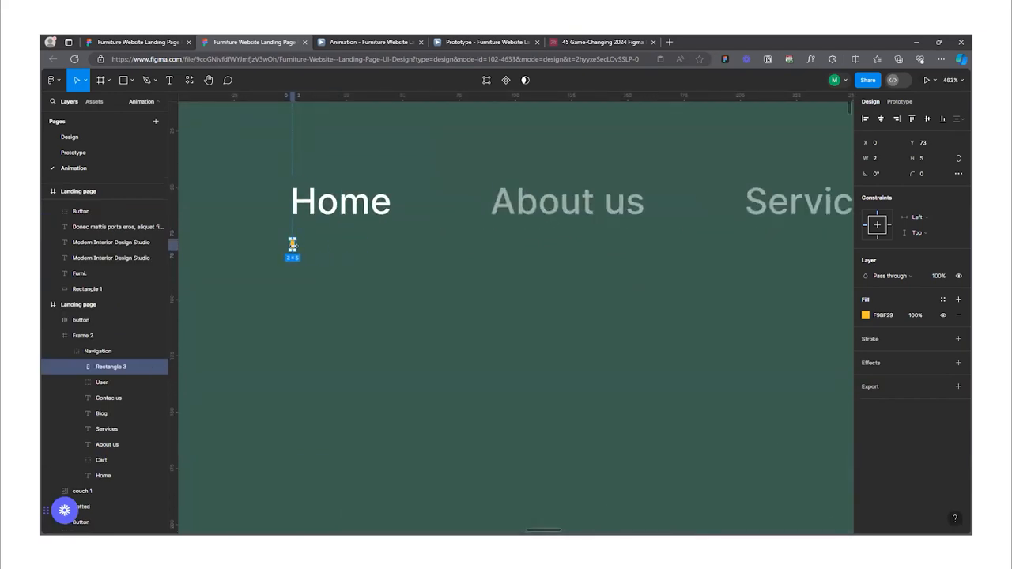
pyautogui.click(917, 315)
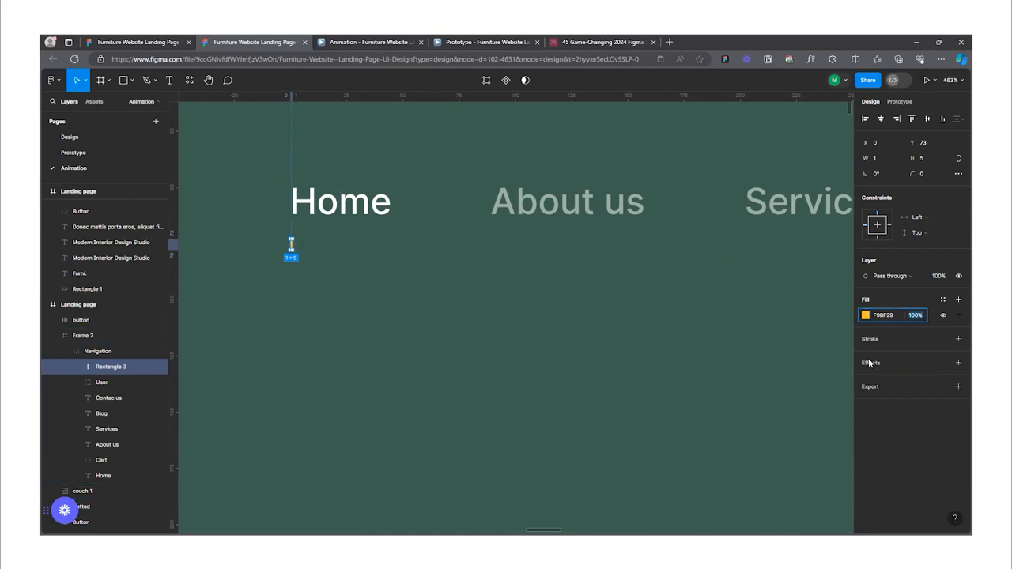
pyautogui.press('Return')
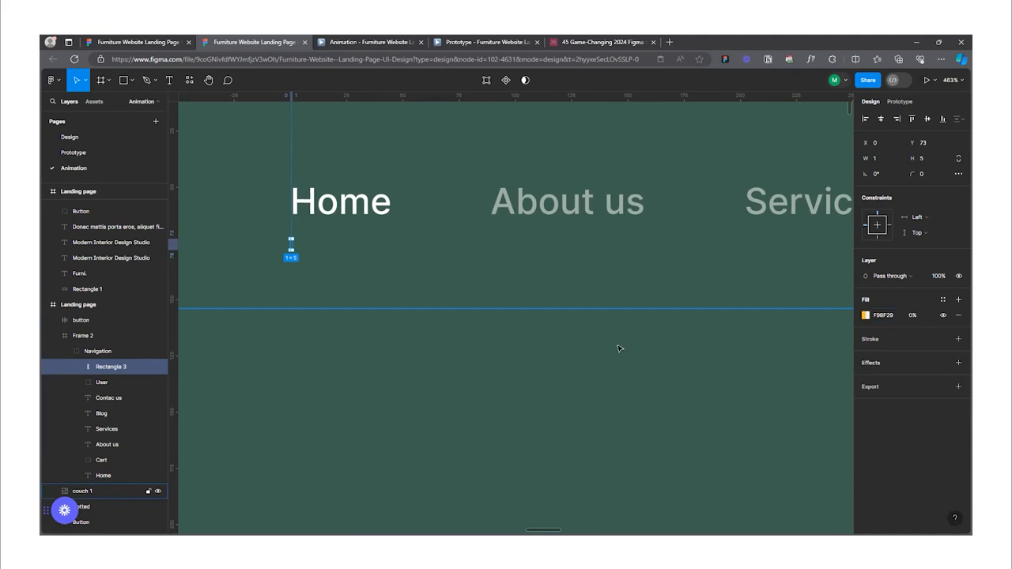
pyautogui.keyDown('ctrl'); pyautogui.scroll(-10, 622, 339); pyautogui.keyUp('ctrl')
pyautogui.keyDown('ctrl'); pyautogui.scroll(-5, 512, 298); pyautogui.keyUp('ctrl')
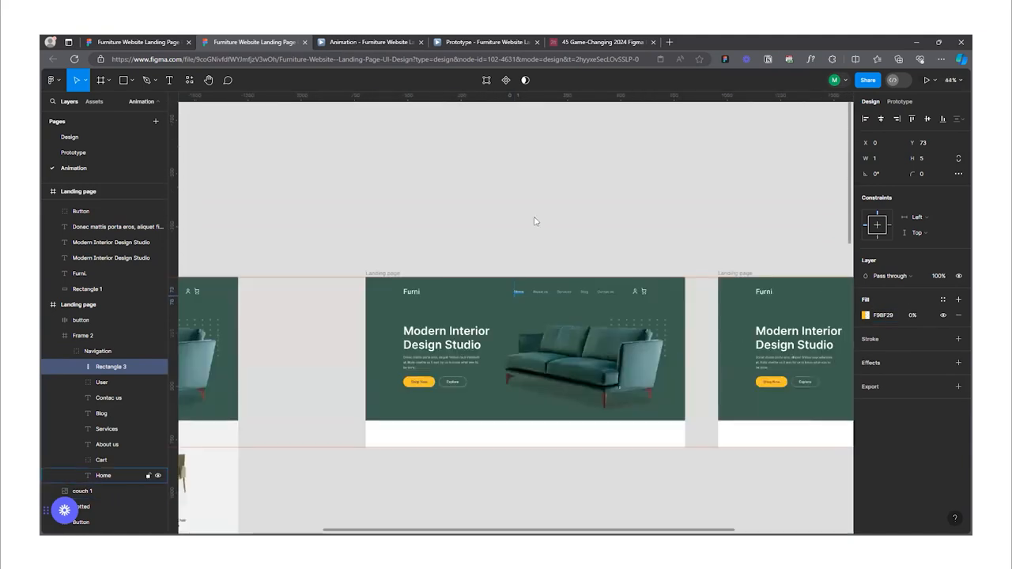
pyautogui.click(536, 219)
pyautogui.keyDown('ctrl'); pyautogui.scroll(-3, 753, 345); pyautogui.keyUp('ctrl')
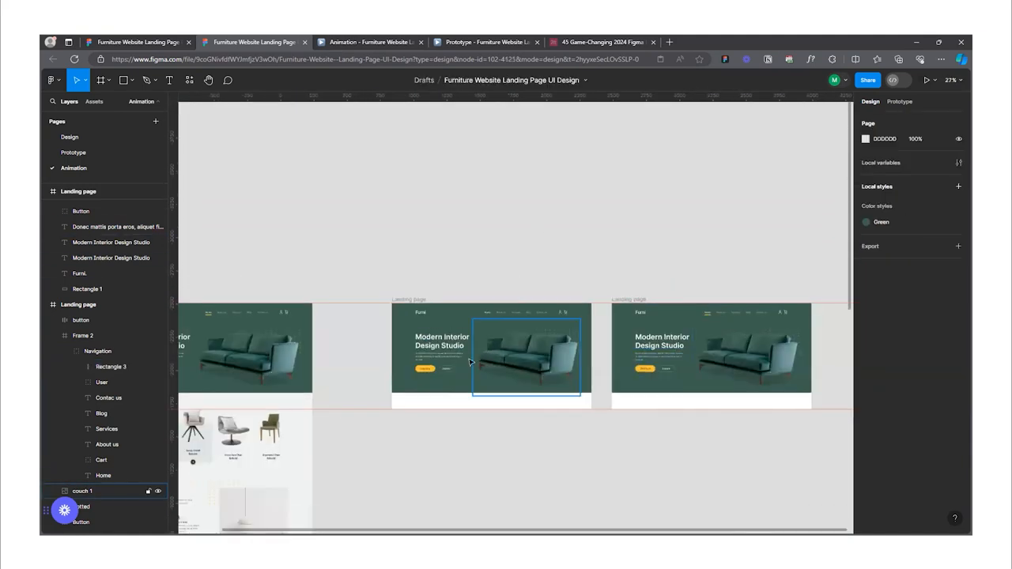
pyautogui.keyDown('ctrl'); pyautogui.scroll(8, 427, 372); pyautogui.keyUp('ctrl')
pyautogui.keyDown('ctrl'); pyautogui.scroll(-3, 447, 231); pyautogui.keyUp('ctrl')
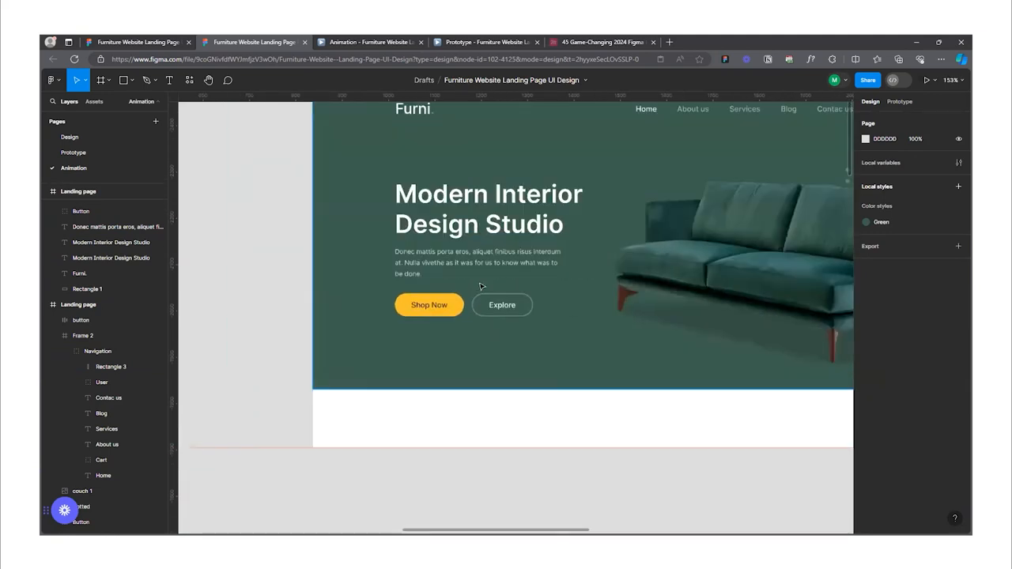
# - Delete the duplicate "Modern Interior Design Studio" heading from the first Landing page frame
pyautogui.click(461, 227)
pyautogui.keyDown('ctrl'); pyautogui.scroll(-3, 506, 320); pyautogui.keyUp('ctrl')
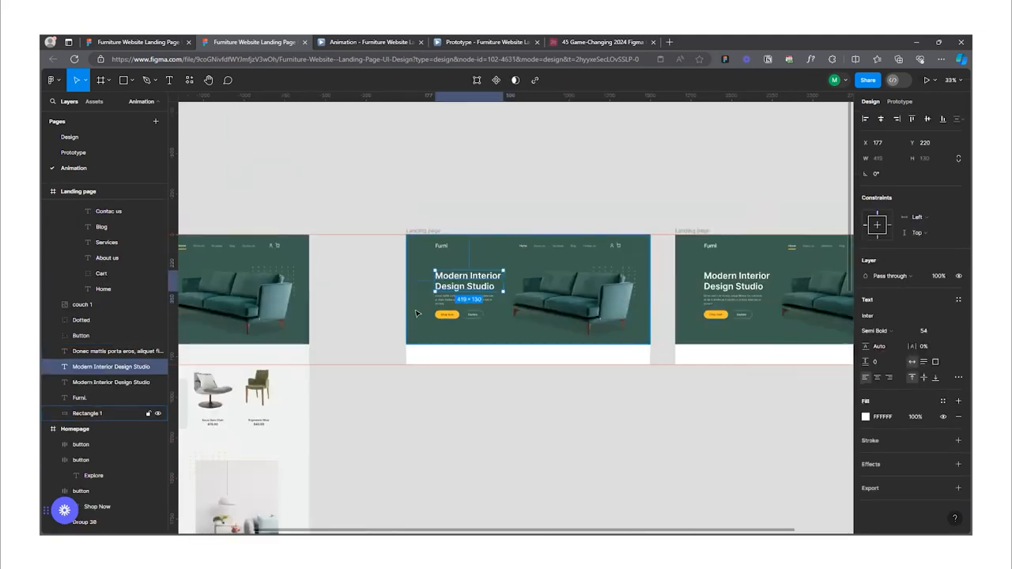
pyautogui.keyDown('ctrl'); pyautogui.scroll(3, 418, 312); pyautogui.keyUp('ctrl')
pyautogui.moveTo(477, 257); pyautogui.dragTo(372, 257)
pyautogui.press('Delete')
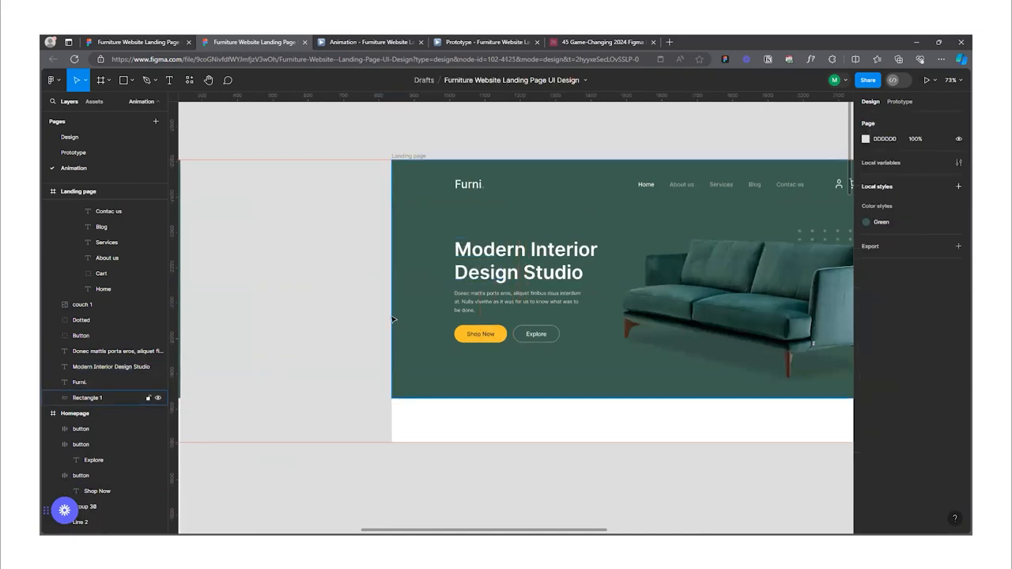
# - Delete the duplicate "Modern Interior Design Studio" heading from the second Landing page frame
pyautogui.keyDown('ctrl'); pyautogui.scroll(-3, 393, 319); pyautogui.keyUp('ctrl')
pyautogui.click(709, 289)
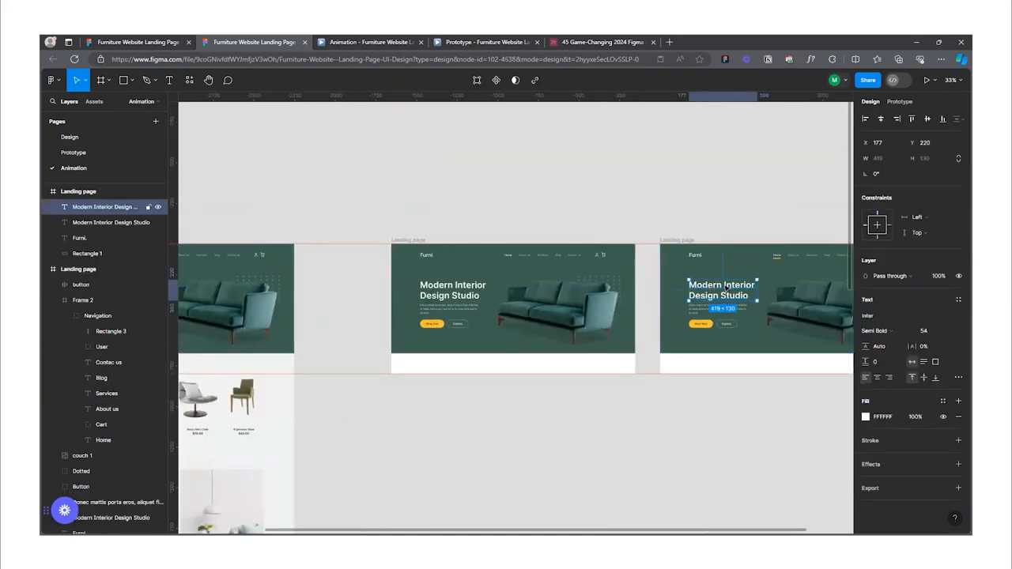
pyautogui.moveTo(726, 288); pyautogui.dragTo(741, 290)
pyautogui.press('Delete')
pyautogui.moveTo(427, 289); pyautogui.dragTo(434, 289)
pyautogui.press('Escape')
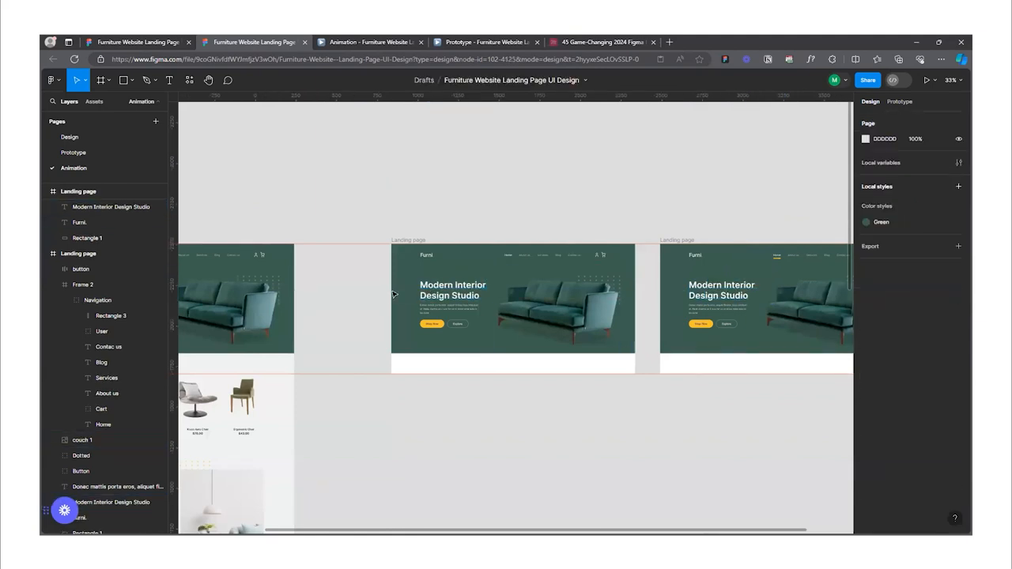
# - Move the first Landing page frame's heading horizontally to X about -299 so it extends past the frame's left edge
pyautogui.keyDown('ctrl'); pyautogui.scroll(5, 400, 289); pyautogui.keyUp('ctrl')
pyautogui.click(563, 286)
pyautogui.moveTo(538, 283); pyautogui.dragTo(421, 286)
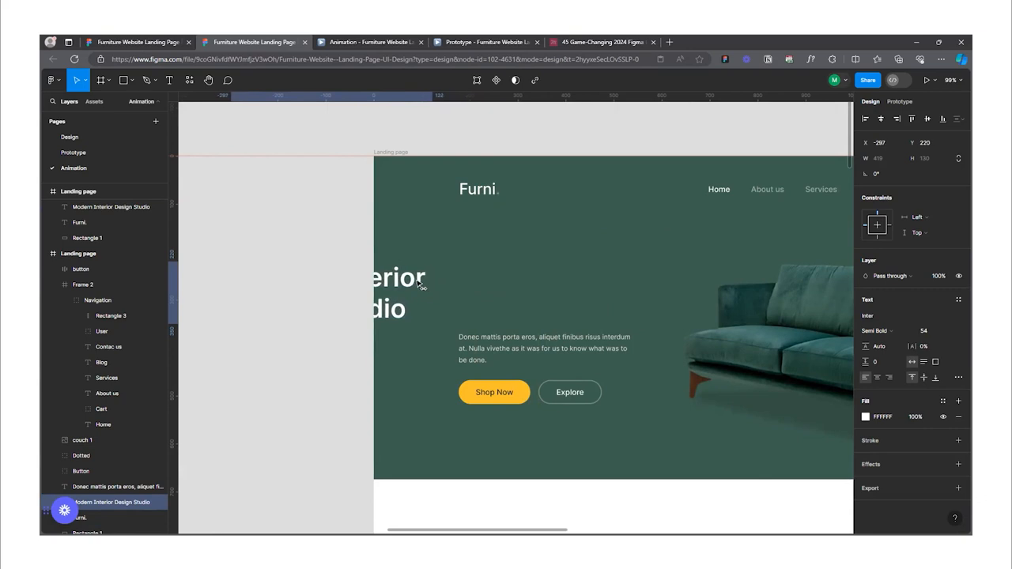
pyautogui.scroll(-5, 427, 290)
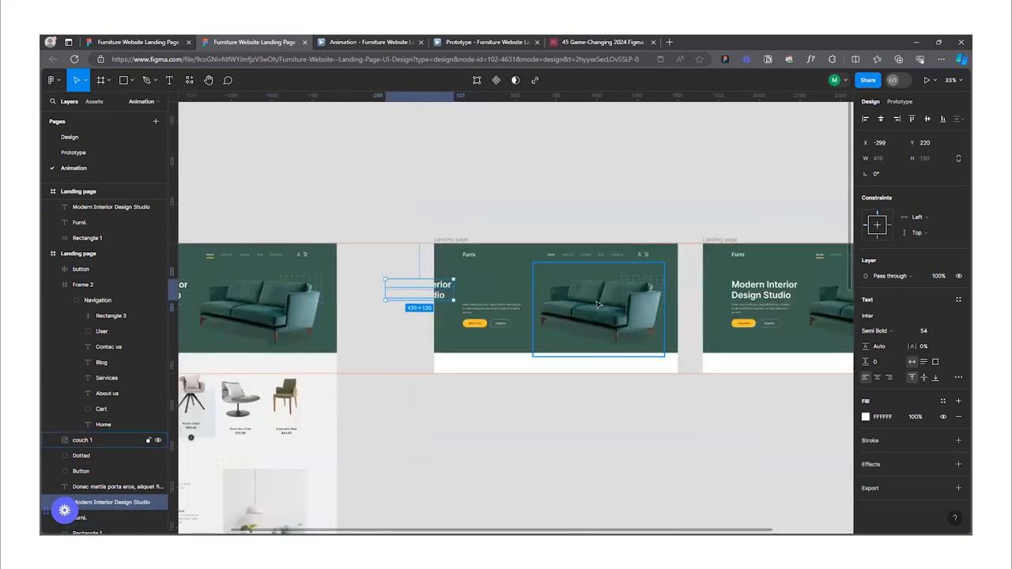
pyautogui.scroll(2, 452, 285)
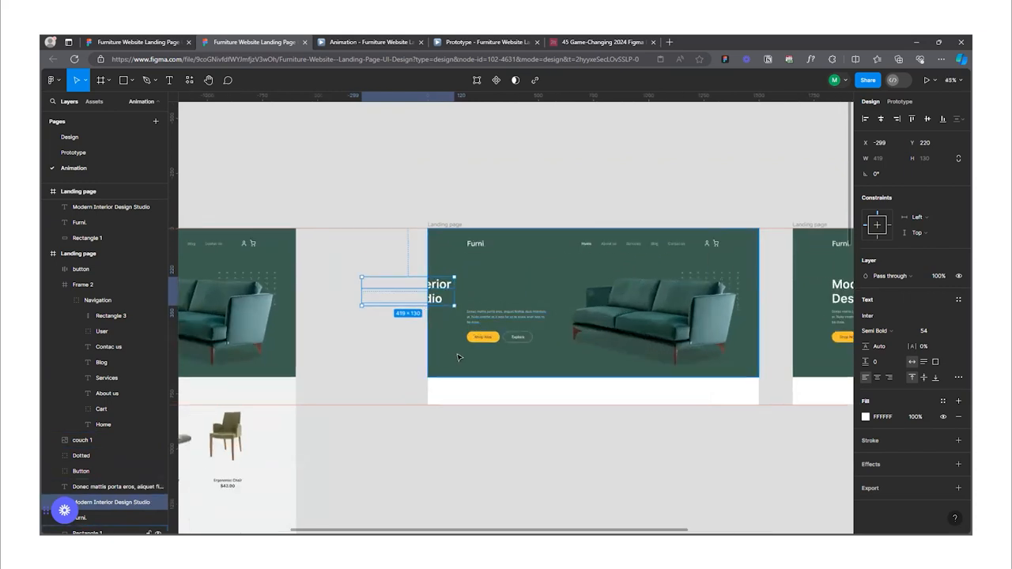
# - Move the description paragraph in the first Landing page frame past its left edge to X about -428
pyautogui.scroll(2, 461, 356)
pyautogui.scroll(2, 493, 332)
pyautogui.click(549, 301)
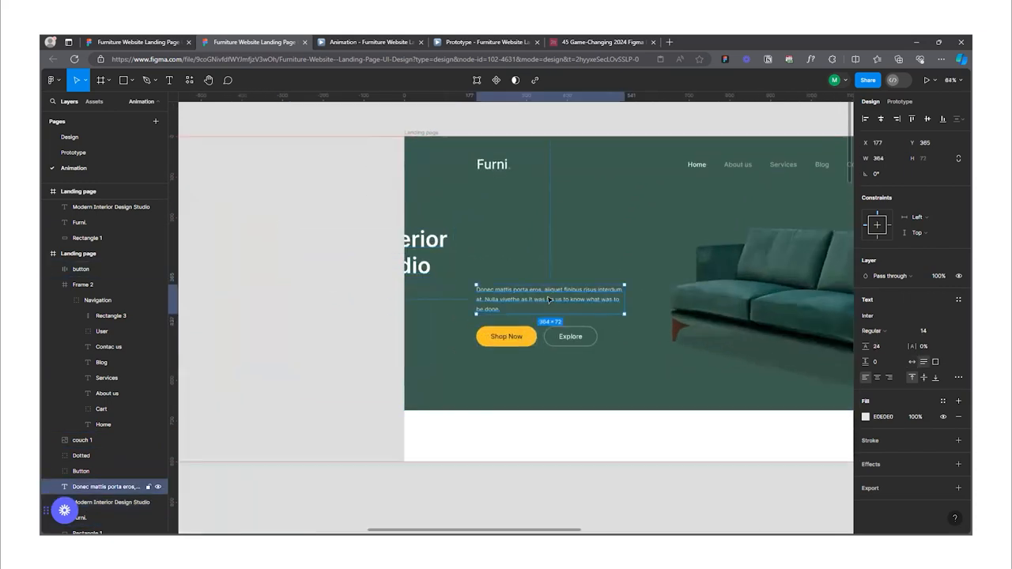
pyautogui.moveTo(599, 298); pyautogui.dragTo(444, 295)
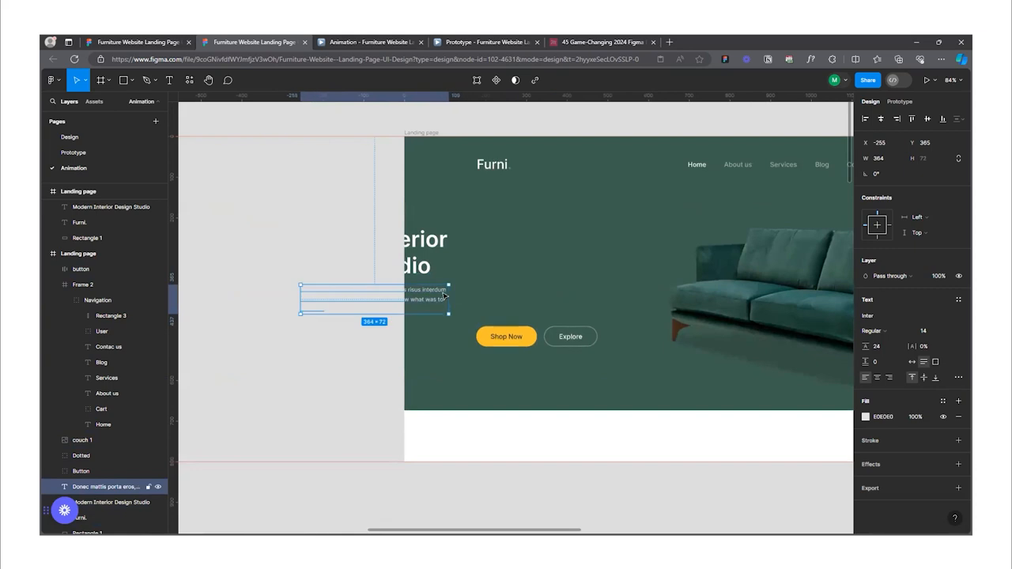
pyautogui.press('Left')
pyautogui.press('Left')
pyautogui.press('Left')
pyautogui.press('Left')
pyautogui.press('Left')
pyautogui.press('Left')
pyautogui.press('Left')
pyautogui.press('Left')
pyautogui.press('Left')
pyautogui.press('Left')
pyautogui.press('Left')
pyautogui.press('Left')
pyautogui.press('Left')
pyautogui.press('Left')
pyautogui.press('Left')
pyautogui.press('Left')
pyautogui.press('Left')
pyautogui.press('Left')
pyautogui.press('Left')
pyautogui.press('Left')
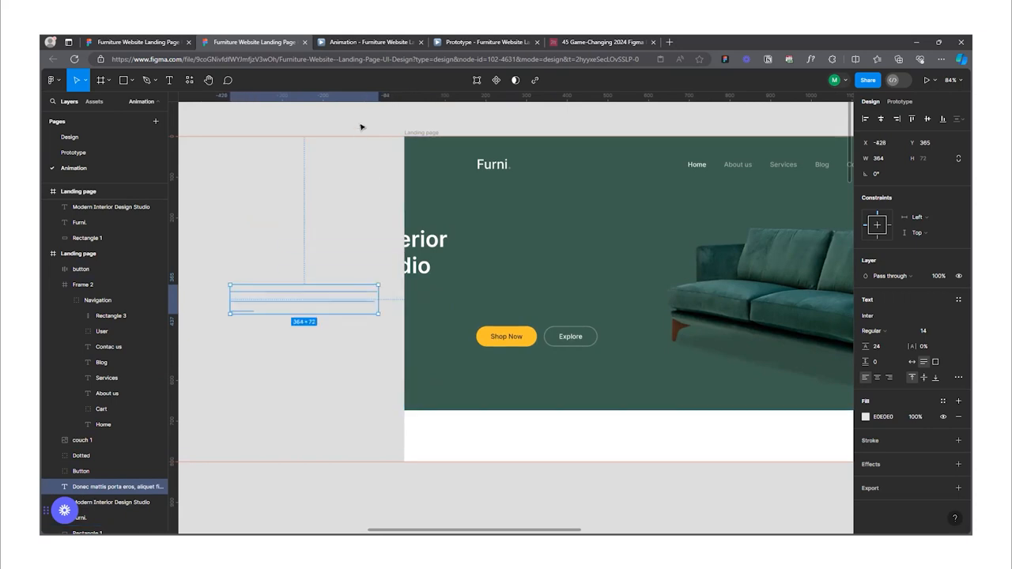
# - With the first Landing page frame temporarily unclipped, move the description paragraph farther out to X about -533, Y 364, and restore clipping
pyautogui.click(427, 132)
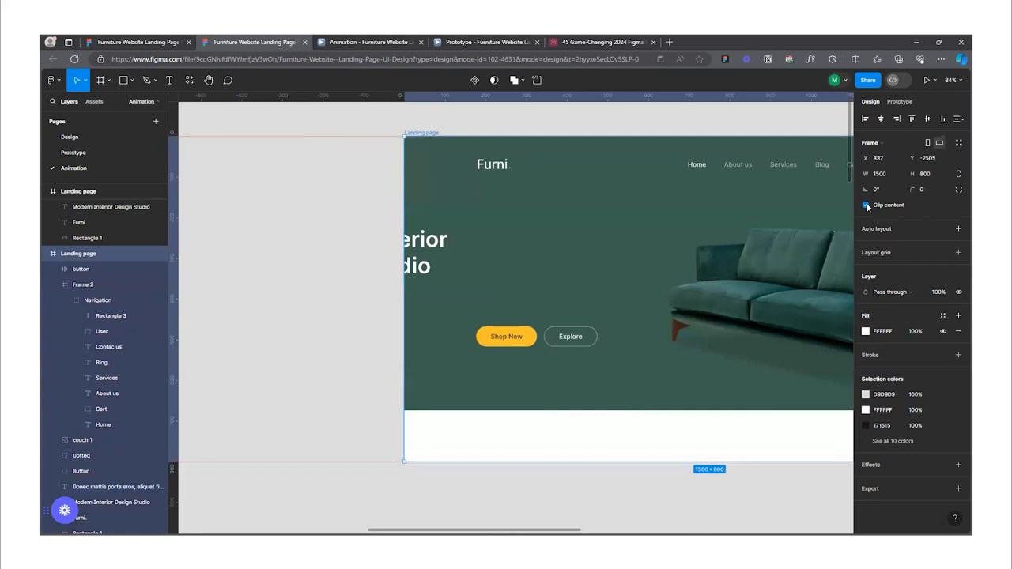
pyautogui.click(866, 205)
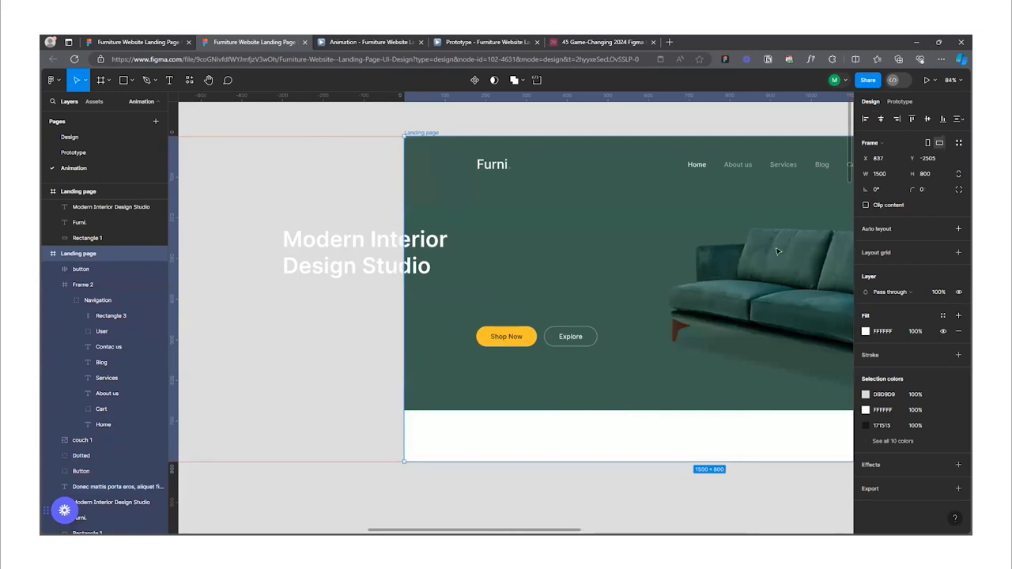
pyautogui.click(332, 265)
pyautogui.click(321, 300)
pyautogui.moveTo(355, 296); pyautogui.dragTo(313, 295)
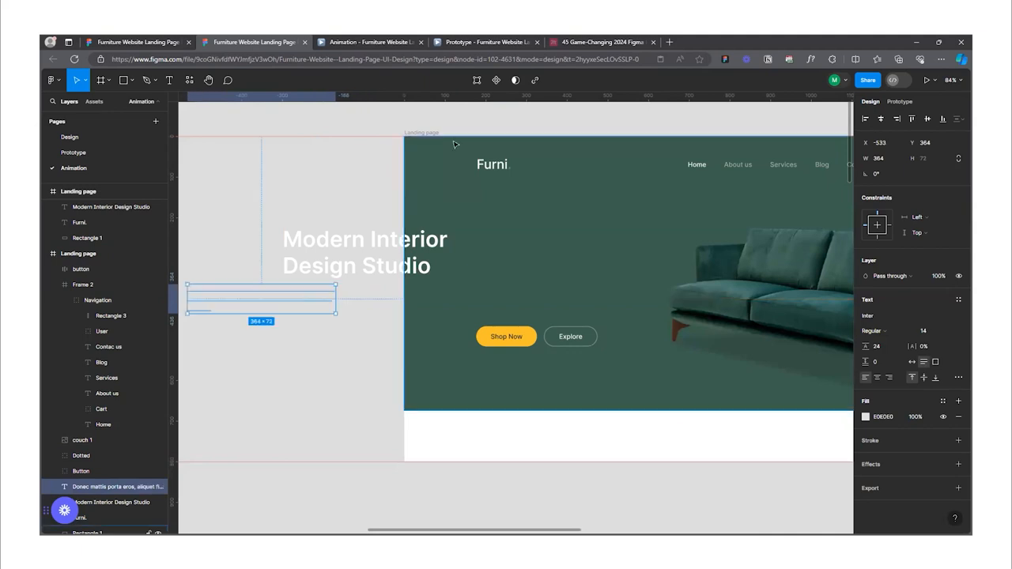
pyautogui.click(436, 132)
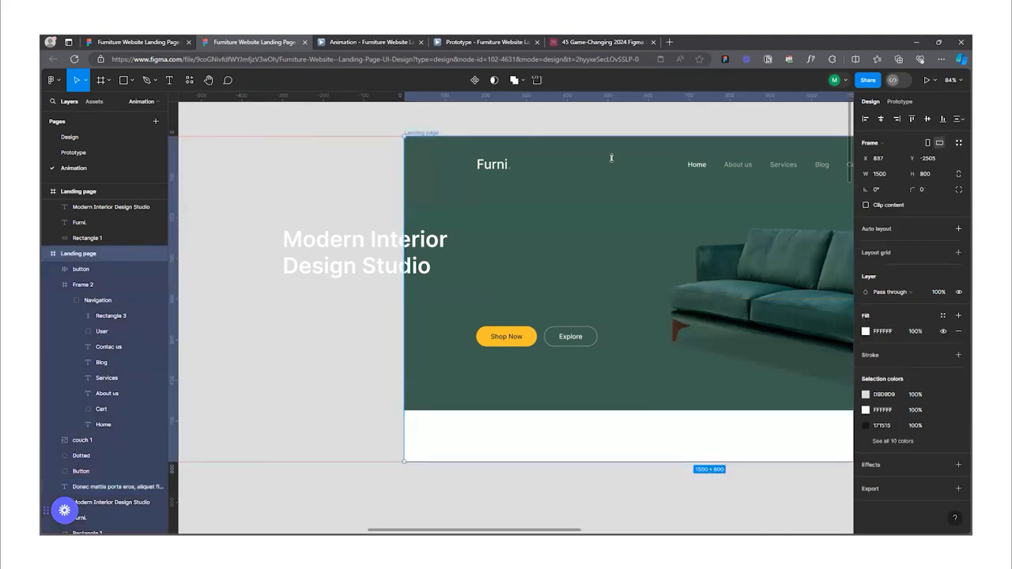
pyautogui.click(865, 206)
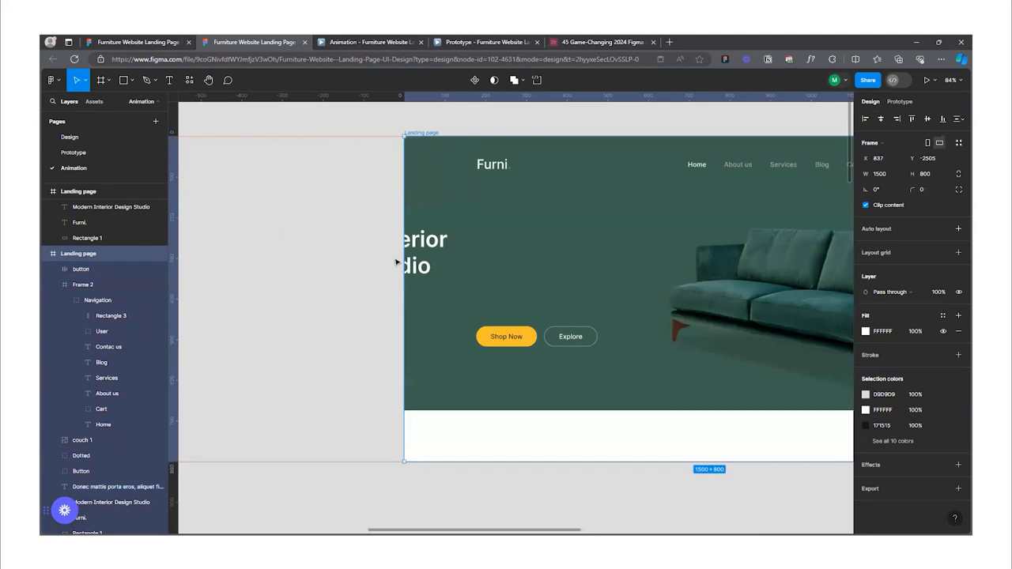
# - Set the fill opacity of the first Landing page frame's heading to 0%
pyautogui.click(434, 256)
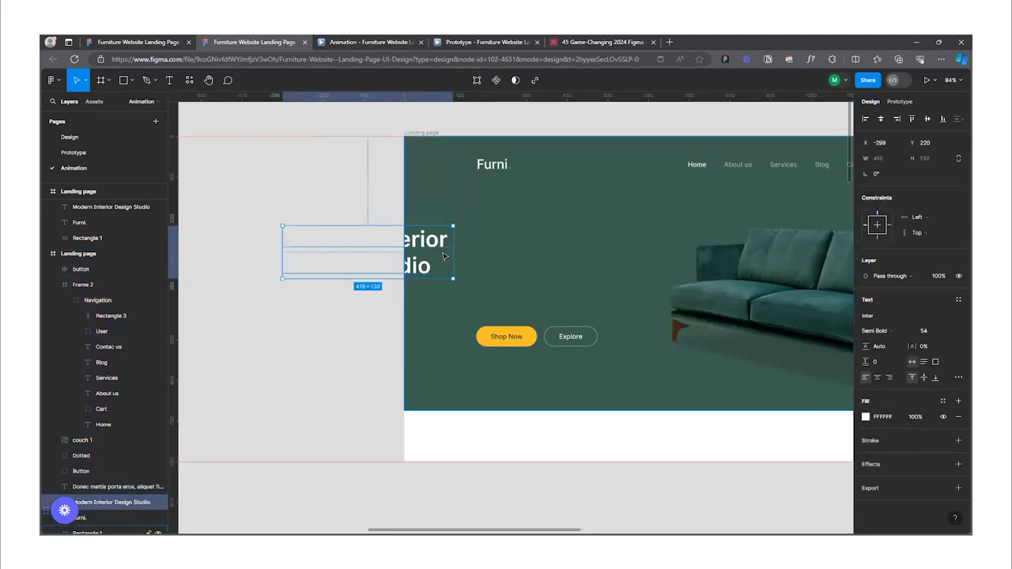
pyautogui.click(917, 416)
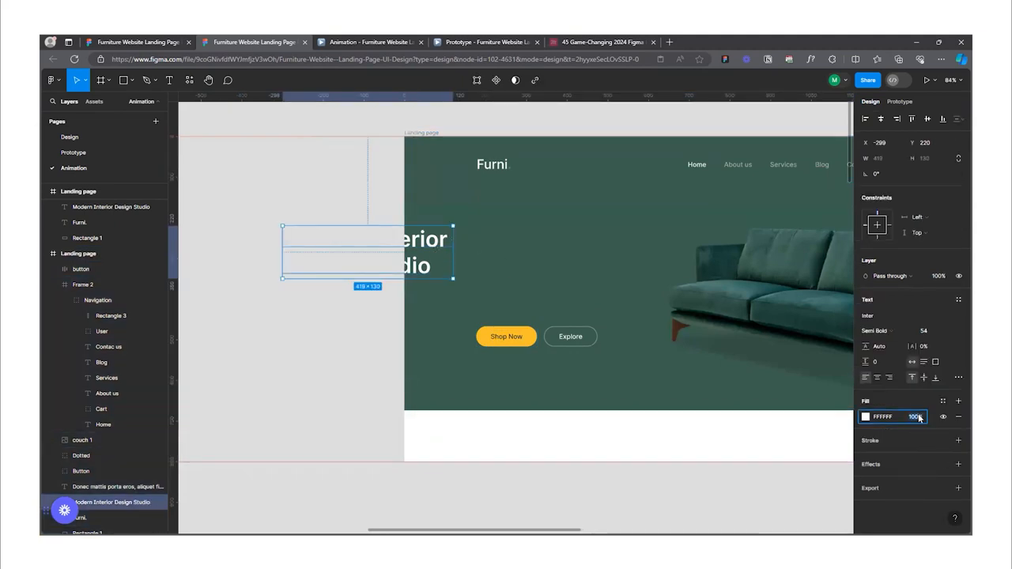
pyautogui.press('Return')
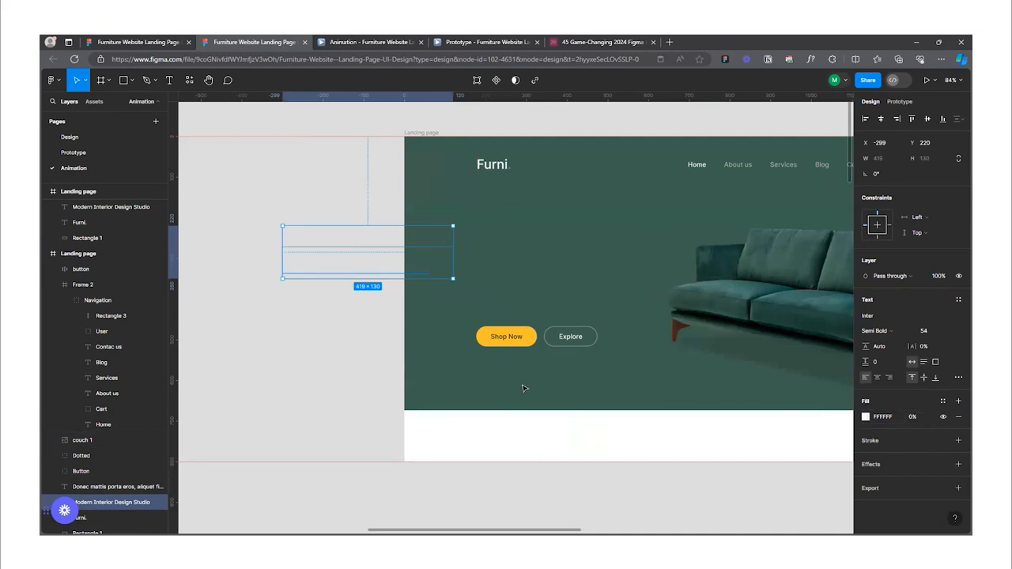
# - Pull the Shop Now and Explore buttons apart in the first Landing page frame, placing Shop Now at X about 93
pyautogui.click(513, 336)
pyautogui.keyDown('shift'); pyautogui.click(580, 341); pyautogui.keyUp('shift')
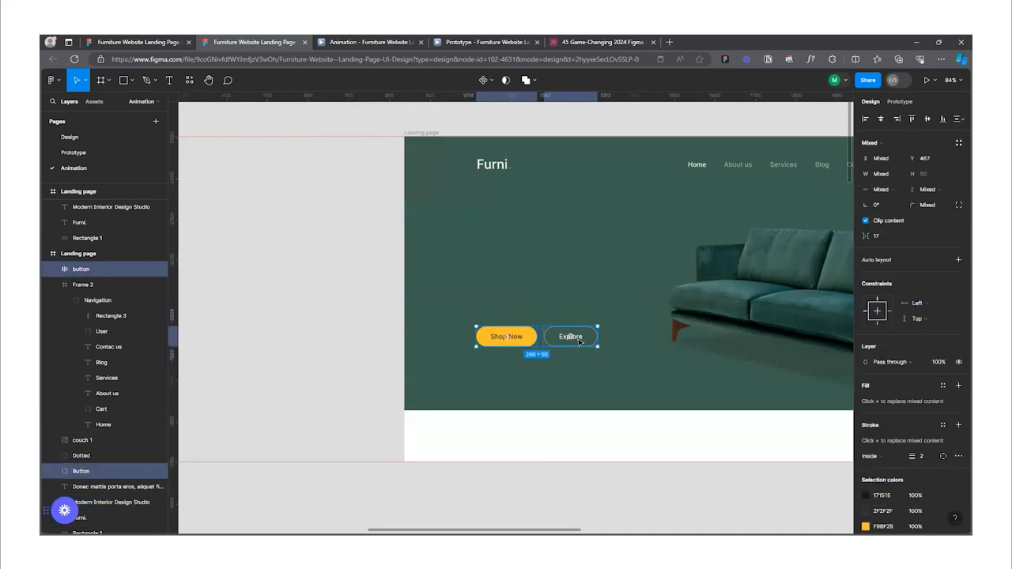
pyautogui.click(524, 336)
pyautogui.moveTo(512, 336); pyautogui.dragTo(478, 336)
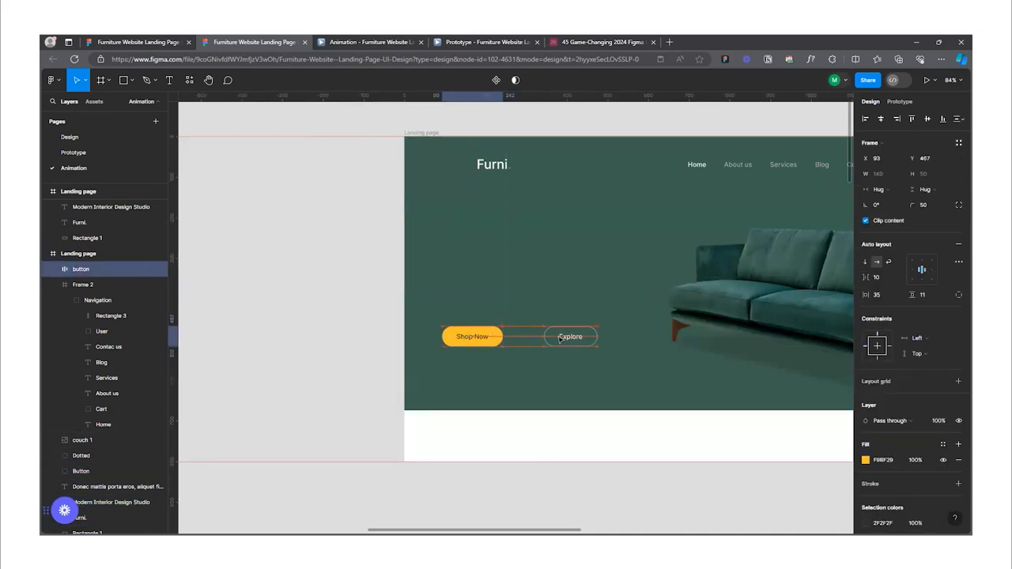
pyautogui.moveTo(571, 340); pyautogui.dragTo(594, 340)
# - Move the Shop Now button fully past the first Landing page frame's left edge to X about -377, Y 473
pyautogui.moveTo(472, 336); pyautogui.dragTo(428, 338)
pyautogui.press('Left')
pyautogui.press('Left')
pyautogui.press('Left')
pyautogui.press('Left')
pyautogui.press('Left')
pyautogui.press('Left')
pyautogui.press('Left')
pyautogui.press('Left')
pyautogui.press('Left')
pyautogui.press('Left')
pyautogui.press('Left')
pyautogui.press('Left')
pyautogui.press('Left')
pyautogui.press('Left')
pyautogui.press('Left')
pyautogui.press('Left')
pyautogui.press('Left')
pyautogui.press('Left')
pyautogui.press('Left')
pyautogui.press('Left')
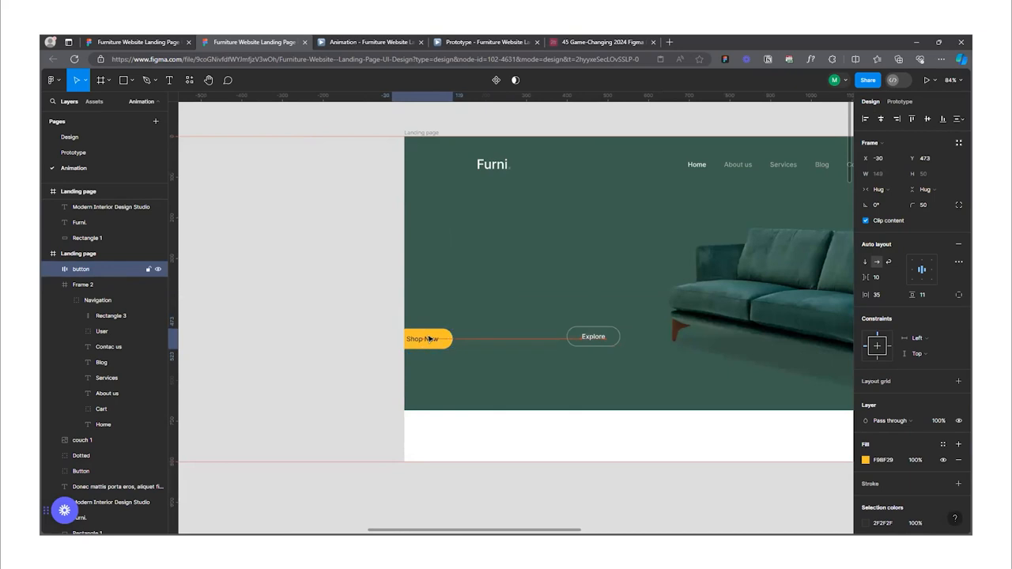
pyautogui.press('Left')
pyautogui.press('Left')
pyautogui.press('Left')
pyautogui.press('Left')
pyautogui.press('Left')
pyautogui.press('Left')
pyautogui.press('Left')
pyautogui.press('Left')
pyautogui.press('Left')
pyautogui.press('Left')
pyautogui.press('Left')
pyautogui.press('Left')
pyautogui.press('Left')
pyautogui.press('Left')
pyautogui.press('Left')
pyautogui.press('Left')
pyautogui.press('Left')
pyautogui.press('Left')
pyautogui.press('Left')
pyautogui.press('Left')
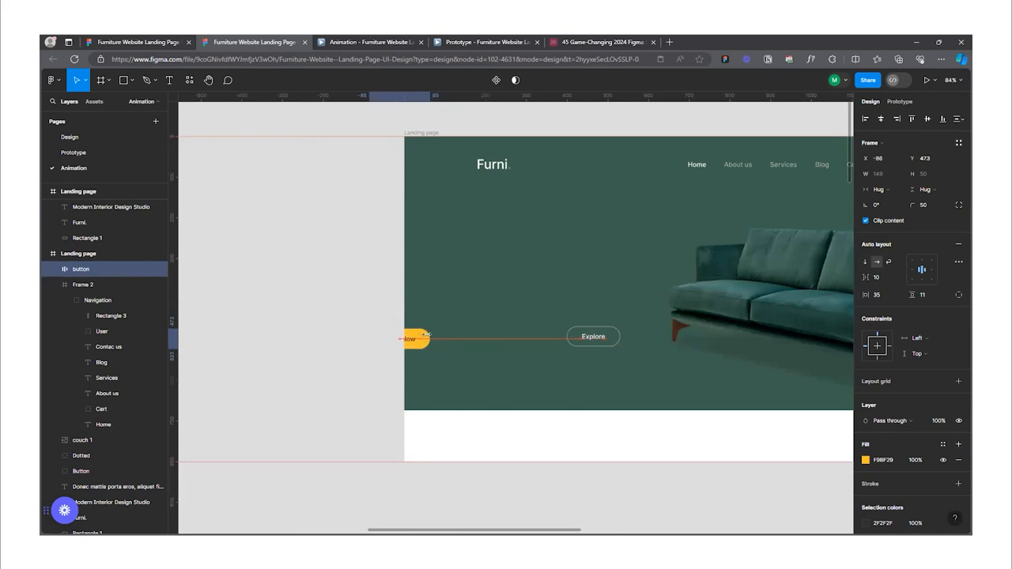
pyautogui.press('Left')
pyautogui.press('Left')
pyautogui.press('Left')
pyautogui.press('Left')
pyautogui.press('Left')
pyautogui.press('Left')
pyautogui.press('Left')
pyautogui.press('Left')
pyautogui.press('Left')
pyautogui.press('Left')
pyautogui.press('Left')
pyautogui.press('Left')
pyautogui.press('Left')
pyautogui.press('Left')
pyautogui.press('Left')
pyautogui.press('Left')
pyautogui.press('Left')
pyautogui.press('Left')
pyautogui.press('Left')
pyautogui.press('Left')
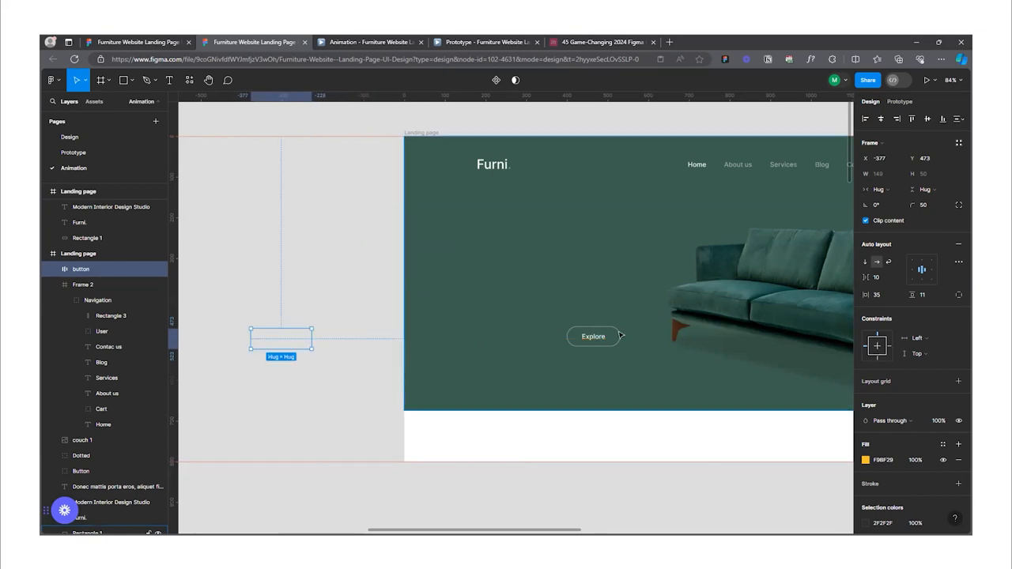
# - Move the Explore button across the first Landing page frame's left edge to X about -109, Y 473
pyautogui.click(593, 337)
pyautogui.moveTo(593, 336); pyautogui.dragTo(455, 335)
pyautogui.press('Left')
pyautogui.press('Left')
pyautogui.press('Left')
pyautogui.press('Left')
pyautogui.press('Left')
pyautogui.press('Left')
pyautogui.press('Left')
pyautogui.press('Left')
pyautogui.press('Left')
pyautogui.press('Left')
pyautogui.press('Left')
pyautogui.press('Left')
pyautogui.press('Left')
pyautogui.press('Left')
pyautogui.press('Left')
pyautogui.press('Left')
pyautogui.press('Left')
pyautogui.press('Left')
pyautogui.press('Left')
pyautogui.press('Left')
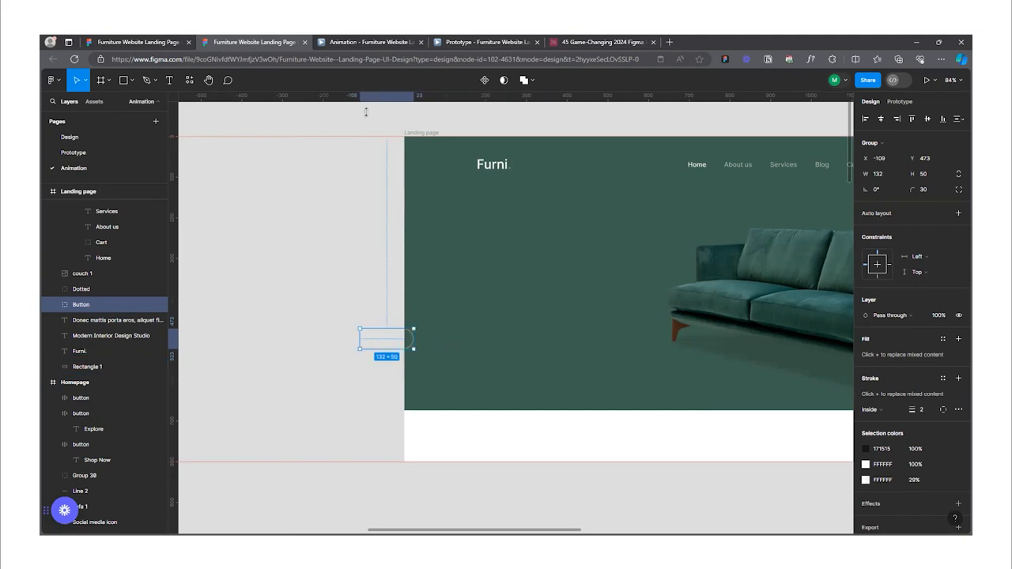
# - Turn off Clip content on the first Landing page frame and locate its hidden heading and paragraph outside the frame
pyautogui.click(424, 133)
pyautogui.click(867, 206)
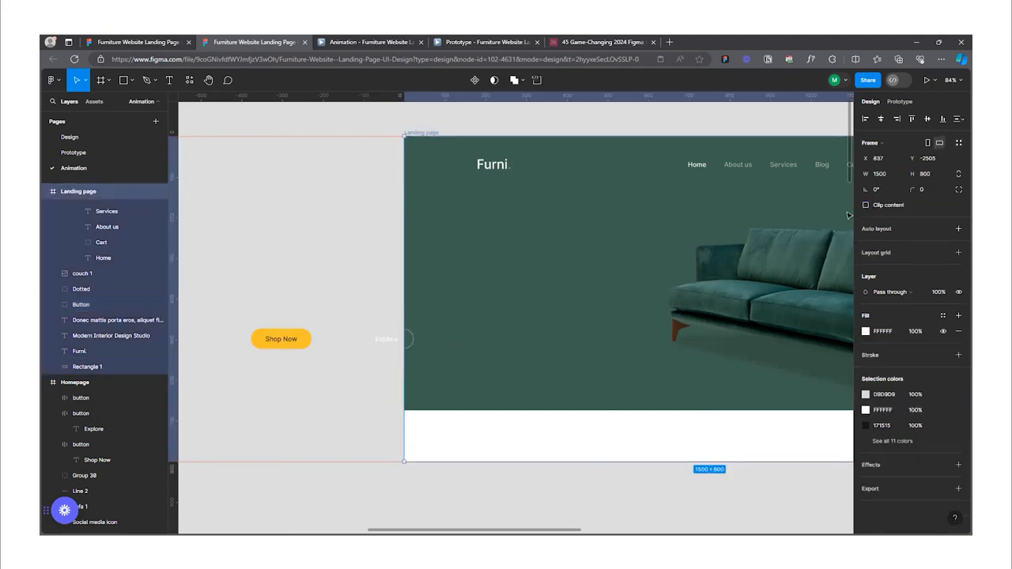
pyautogui.click(297, 293)
pyautogui.click(322, 266)
pyautogui.scroll(-2, 472, 257)
pyautogui.scroll(1, 318, 315)
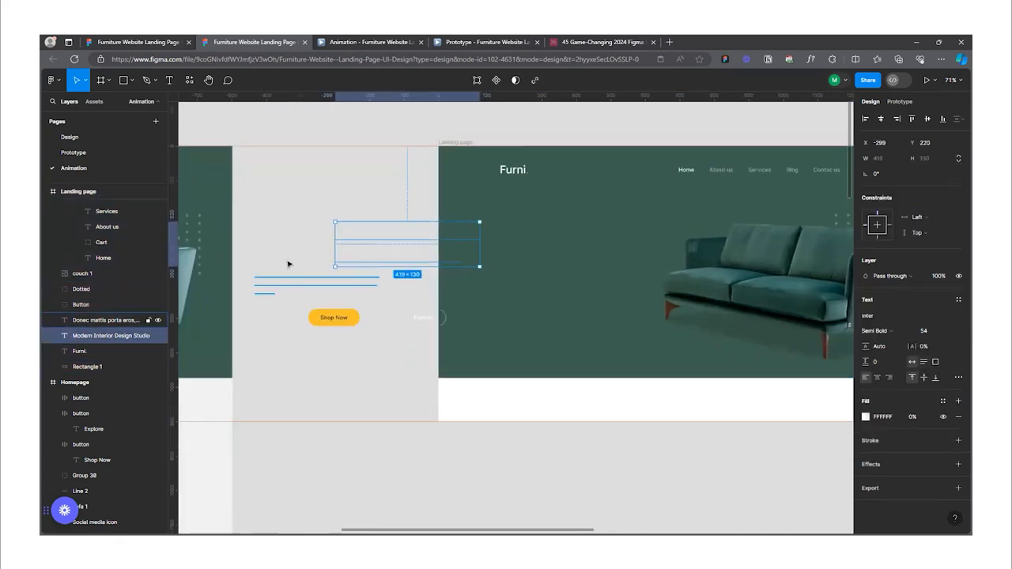
pyautogui.click(289, 279)
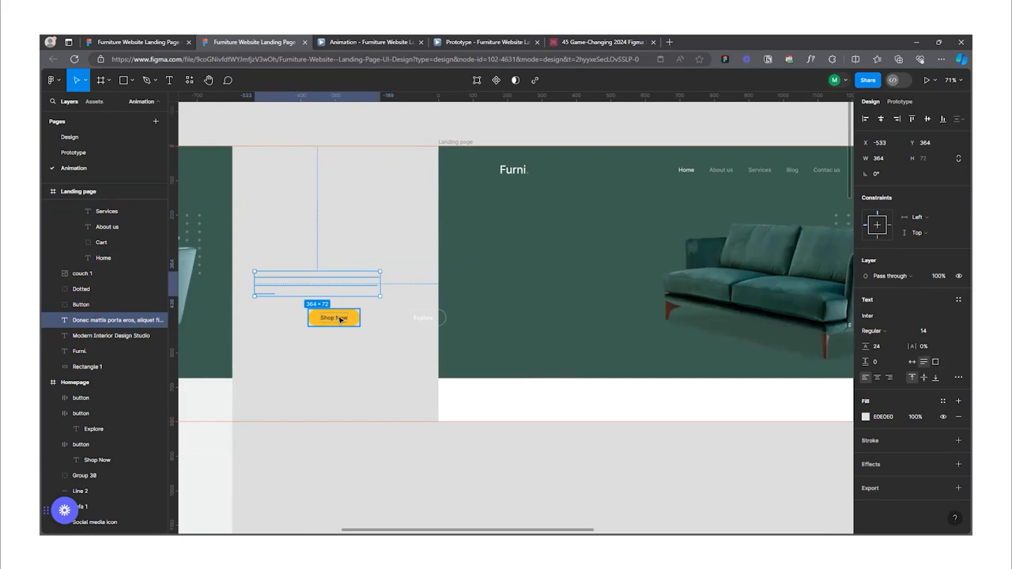
# - Nudge the Shop Now button farther past the first Landing page frame's left edge to X about -430, Y 473
pyautogui.click(342, 319)
pyautogui.press('Left')
pyautogui.press('Left')
pyautogui.press('Left')
pyautogui.press('Left')
pyautogui.press('Left')
pyautogui.press('Left')
pyautogui.press('Left')
pyautogui.press('Left')
pyautogui.press('Left')
pyautogui.press('Left')
pyautogui.press('Left')
pyautogui.press('Left')
pyautogui.press('Left')
pyautogui.press('Left')
pyautogui.press('Left')
pyautogui.press('Left')
pyautogui.press('Left')
pyautogui.press('Left')
pyautogui.press('Left')
pyautogui.press('Left')
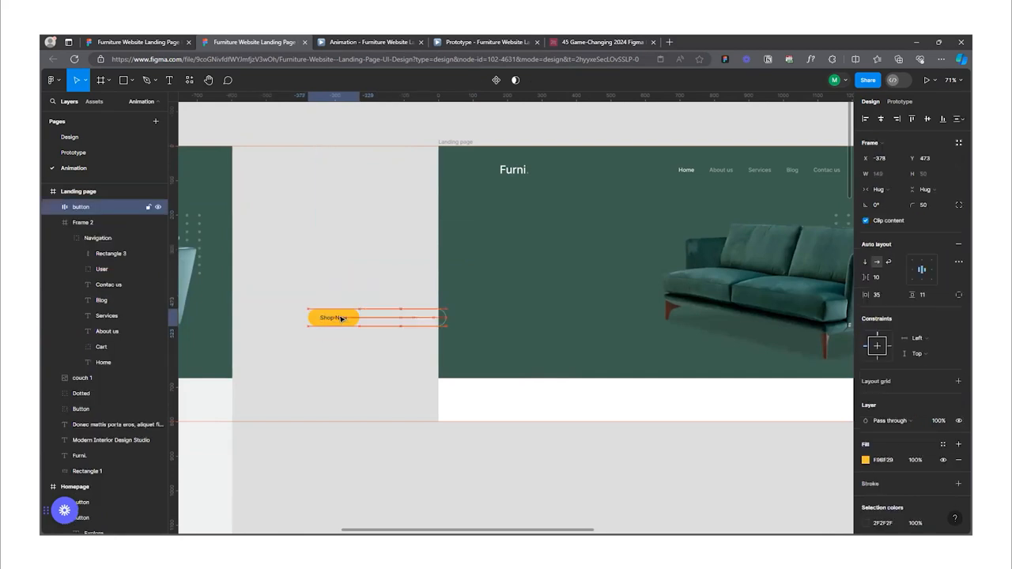
pyautogui.press('Left')
pyautogui.press('Left')
pyautogui.press('Left')
pyautogui.press('Left')
pyautogui.press('Left')
pyautogui.press('Left')
pyautogui.press('Left')
pyautogui.press('Left')
pyautogui.press('Left')
pyautogui.press('Left')
pyautogui.press('Left')
pyautogui.press('Left')
pyautogui.press('Left')
pyautogui.press('Left')
pyautogui.press('Left')
pyautogui.press('Left')
pyautogui.press('Left')
pyautogui.press('Left')
pyautogui.press('Left')
pyautogui.press('Left')
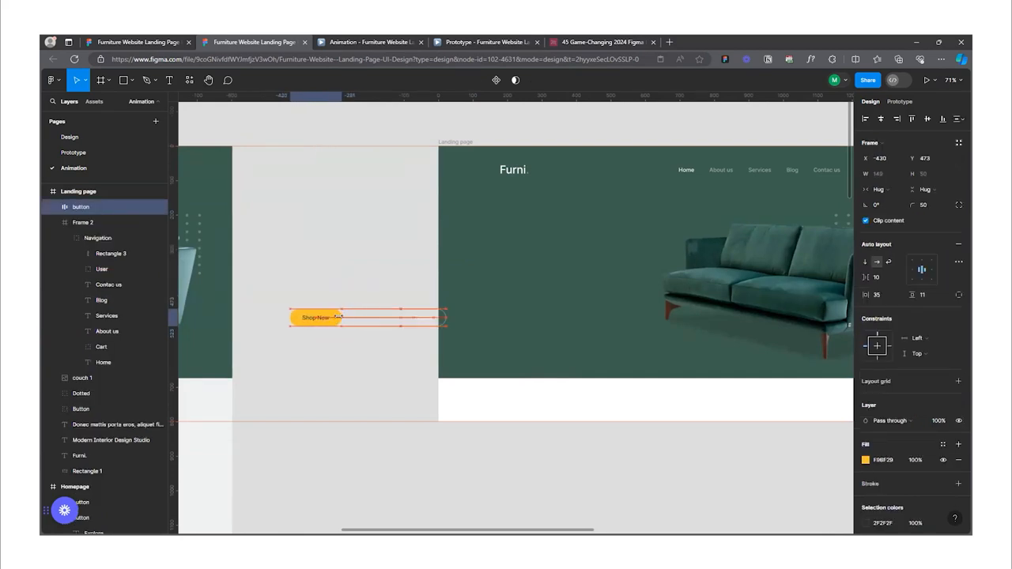
# - Toggle Clip content on the first Landing page frame to check which button parts still show inside it
pyautogui.click(451, 142)
pyautogui.click(865, 206)
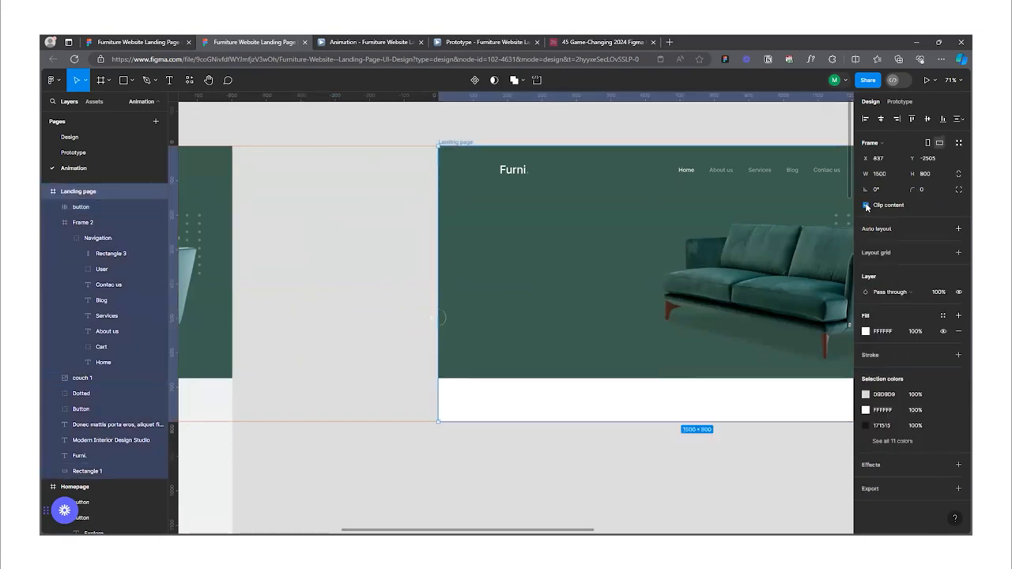
pyautogui.click(866, 205)
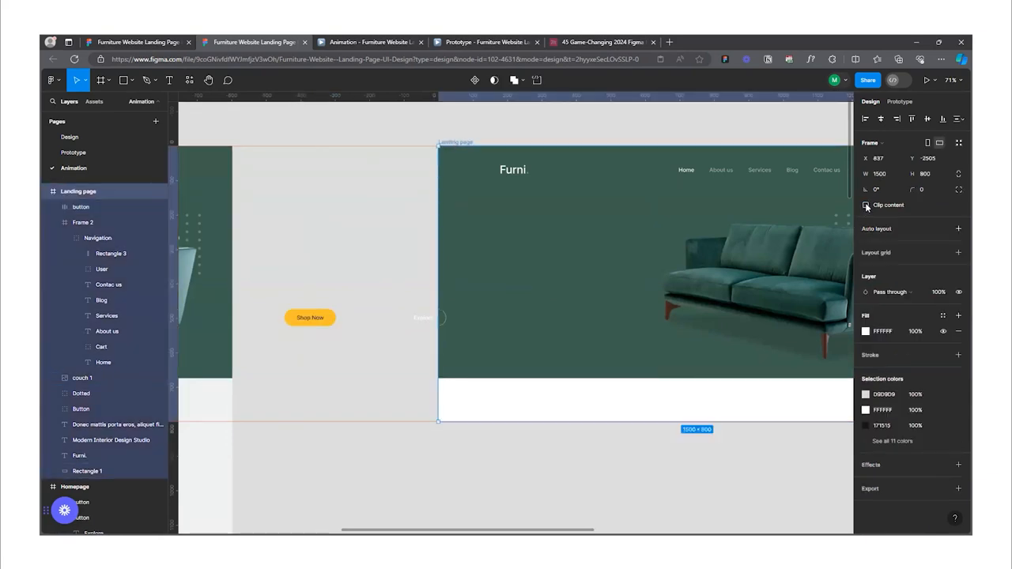
pyautogui.click(866, 205)
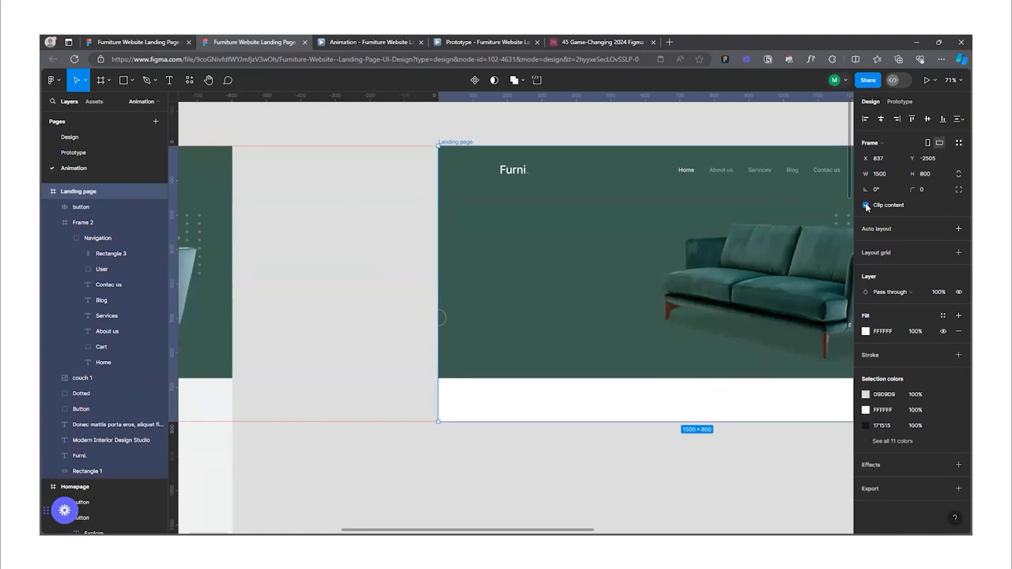
pyautogui.click(866, 206)
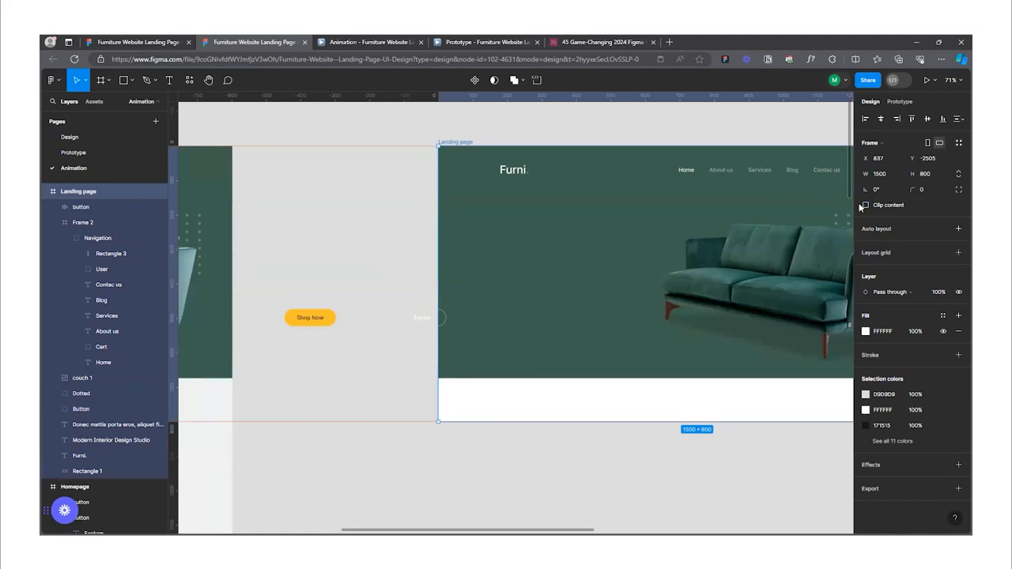
# - Nudge the Explore button fully past the first Landing page frame's left edge to X about -149, Y 473
pyautogui.click(444, 318)
pyautogui.moveTo(444, 318); pyautogui.dragTo(444, 318)
pyautogui.press('Left')
pyautogui.press('Left')
pyautogui.press('Left')
pyautogui.press('Left')
pyautogui.press('Left')
pyautogui.press('Left')
pyautogui.press('Left')
pyautogui.press('Left')
pyautogui.press('Left')
pyautogui.press('Left')
pyautogui.press('Left')
pyautogui.press('Left')
pyautogui.press('Left')
pyautogui.press('Left')
pyautogui.press('Left')
pyautogui.press('Left')
pyautogui.press('Left')
pyautogui.press('Left')
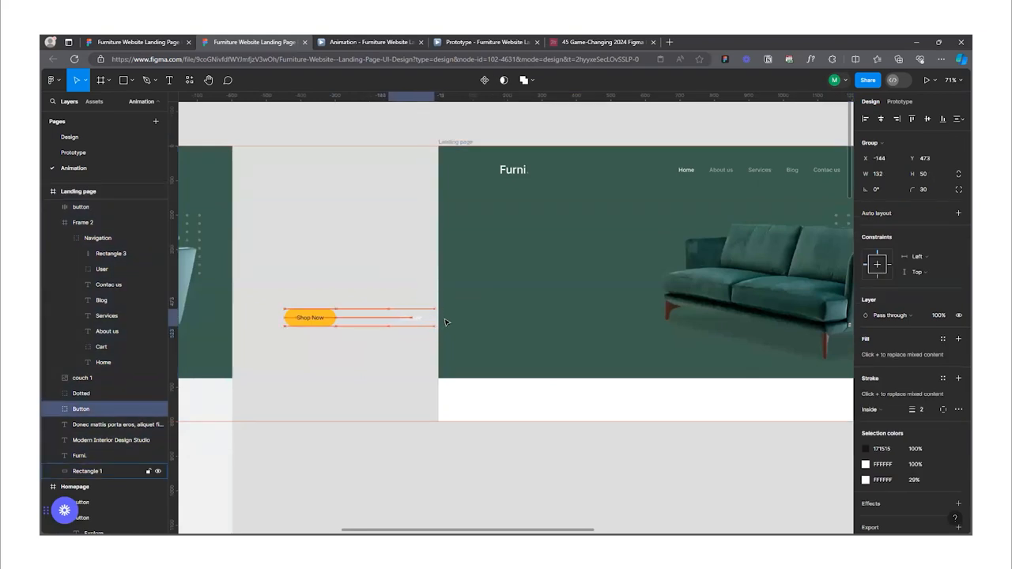
# - Turn Clip content back on for the first Landing page frame
pyautogui.scroll(-3, 419, 332)
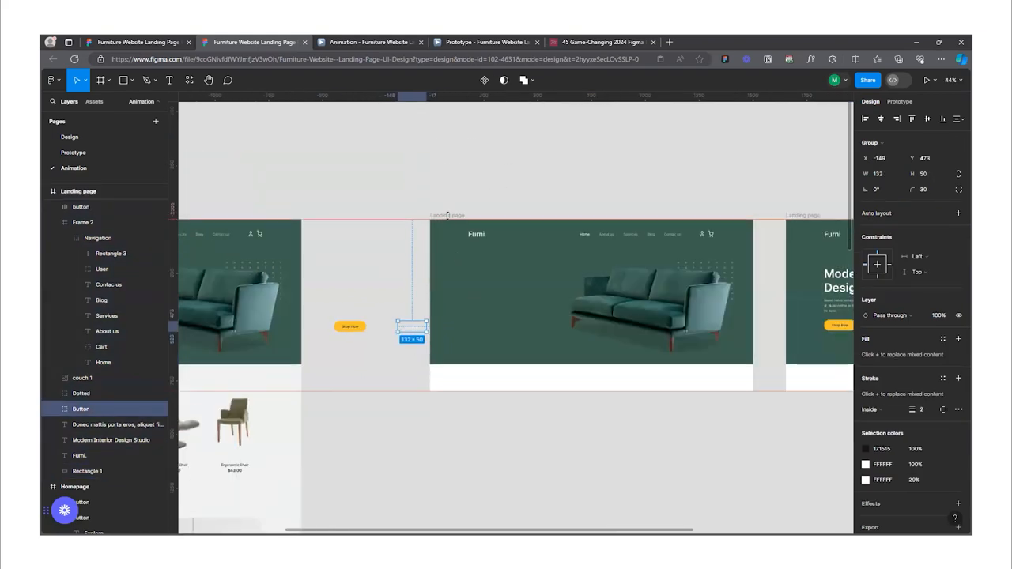
pyautogui.click(538, 220)
pyautogui.click(865, 205)
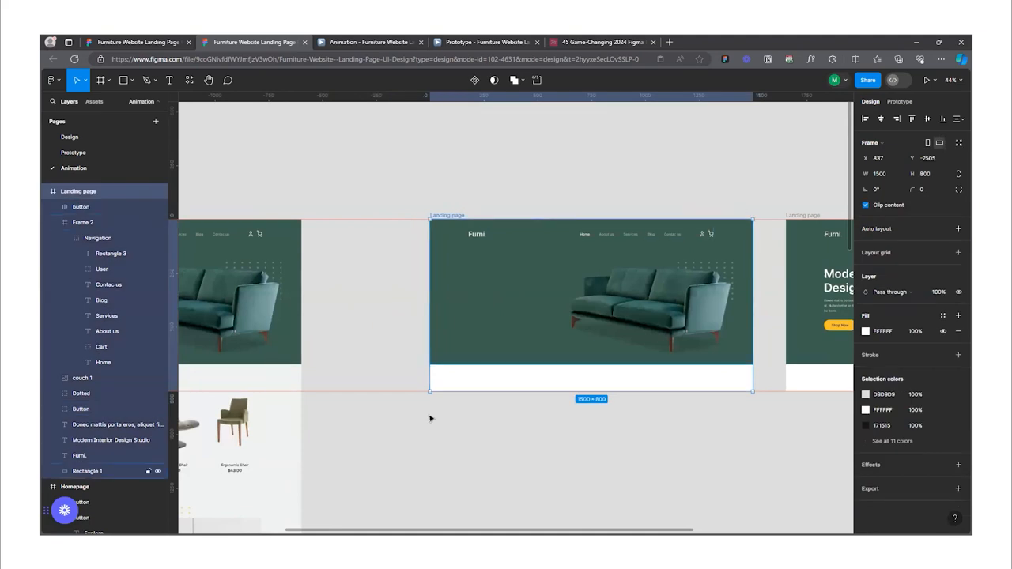
# - Move the first Landing page frame's couch image down to X 591, Y 400 and set its image fill opacity to 0%
pyautogui.scroll(-2, 435, 353)
pyautogui.scroll(3, 436, 354)
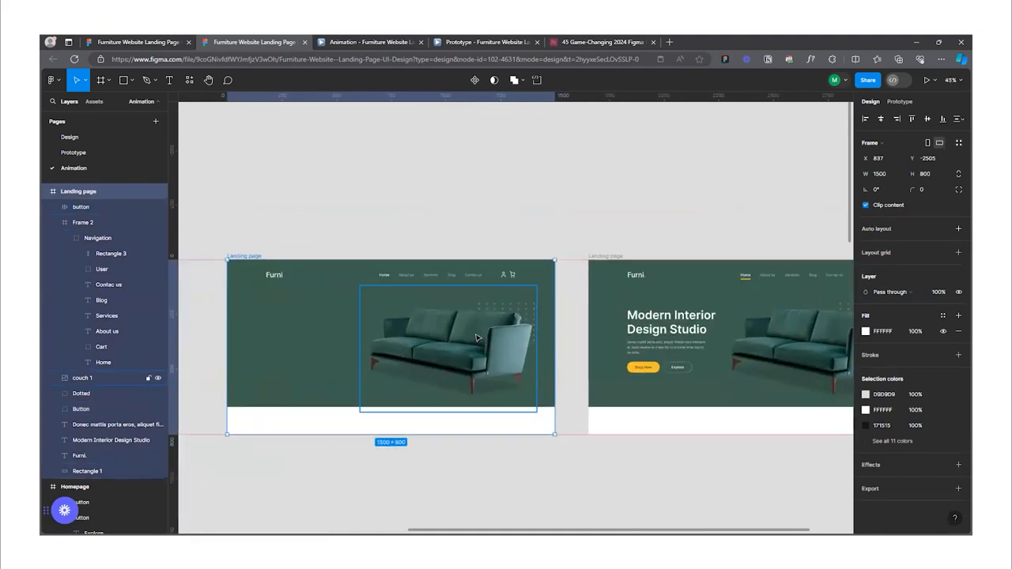
pyautogui.click(479, 332)
pyautogui.scroll(4, 479, 331)
pyautogui.moveTo(510, 290); pyautogui.dragTo(499, 371)
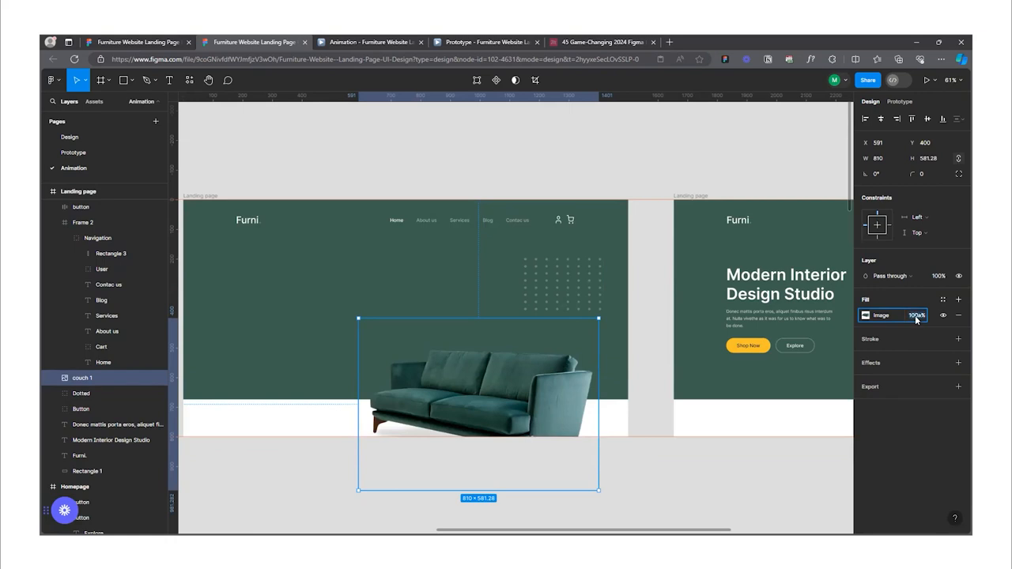
pyautogui.write('0')
pyautogui.press('Return')
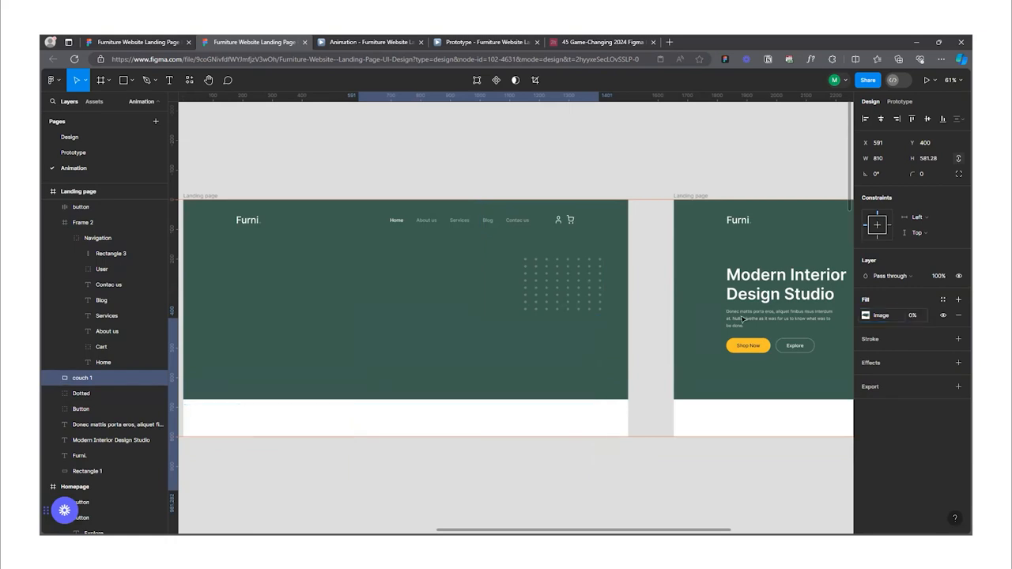
# - Move the dotted pattern straight down to X 1147, Y 674 and set its fill opacity to 0%
pyautogui.click(590, 306)
pyautogui.moveTo(573, 271); pyautogui.dragTo(573, 410)
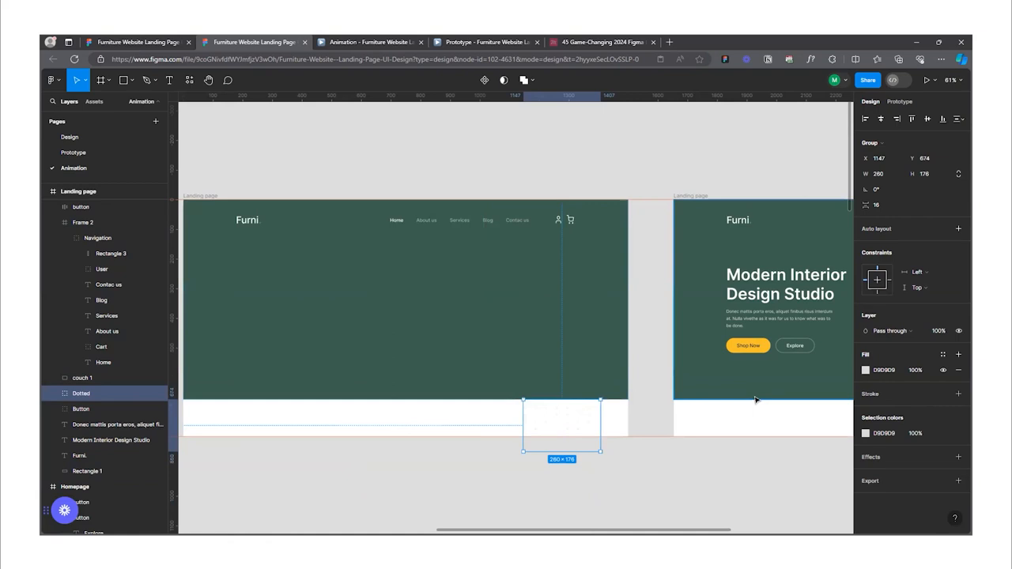
pyautogui.click(921, 374)
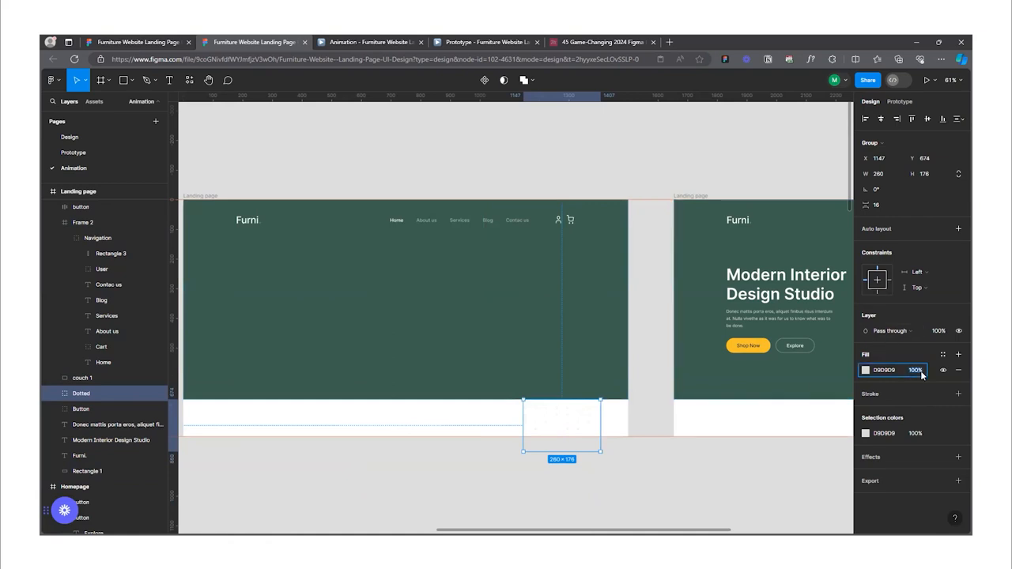
pyautogui.scroll(-6, 589, 334)
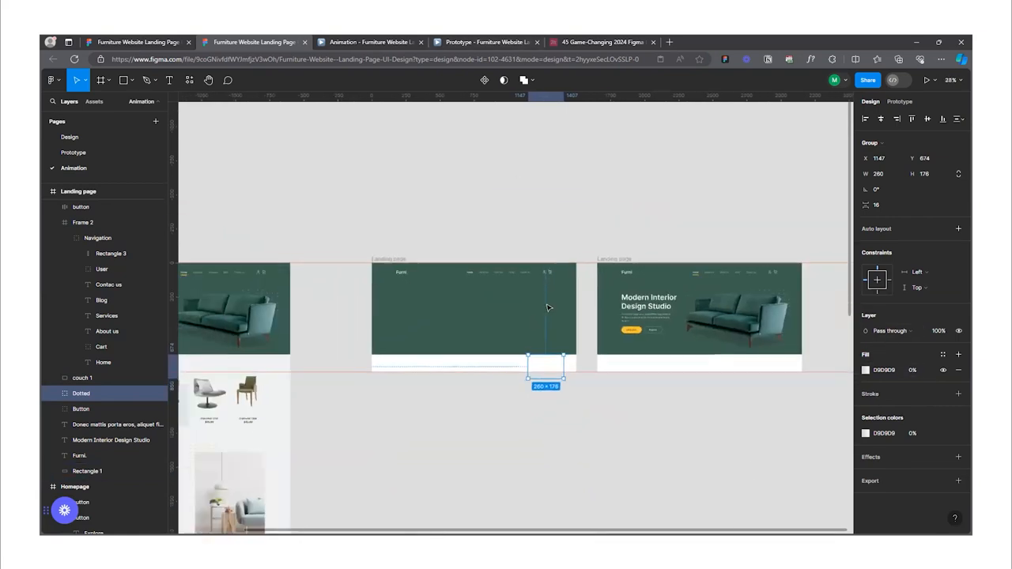
# - Recolor the first Landing page frame's green background rectangle to white FFFFFF and move it down to X 3, Y 272
pyautogui.press('Escape')
pyautogui.click(492, 329)
pyautogui.scroll(3, 519, 309)
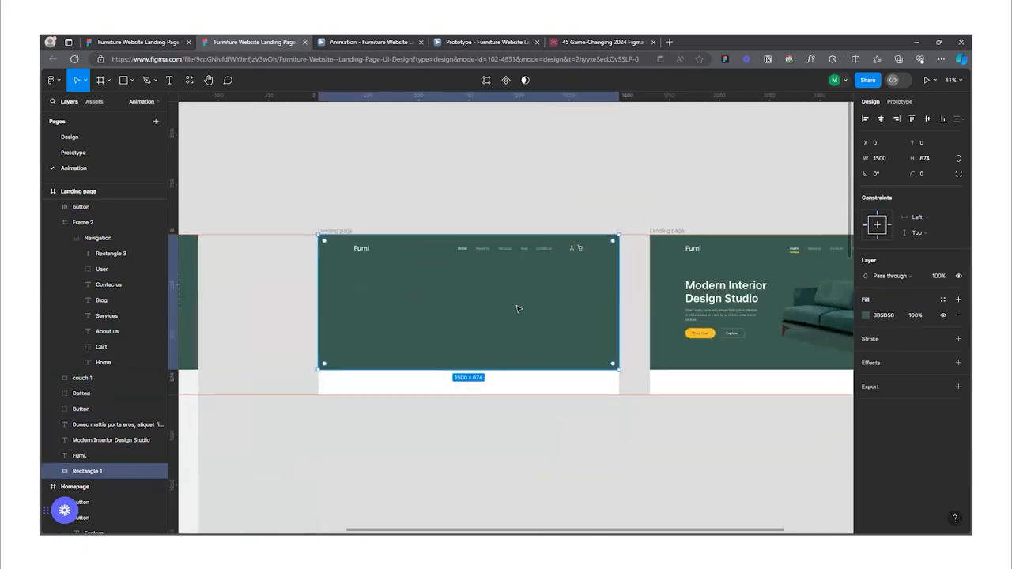
pyautogui.click(864, 317)
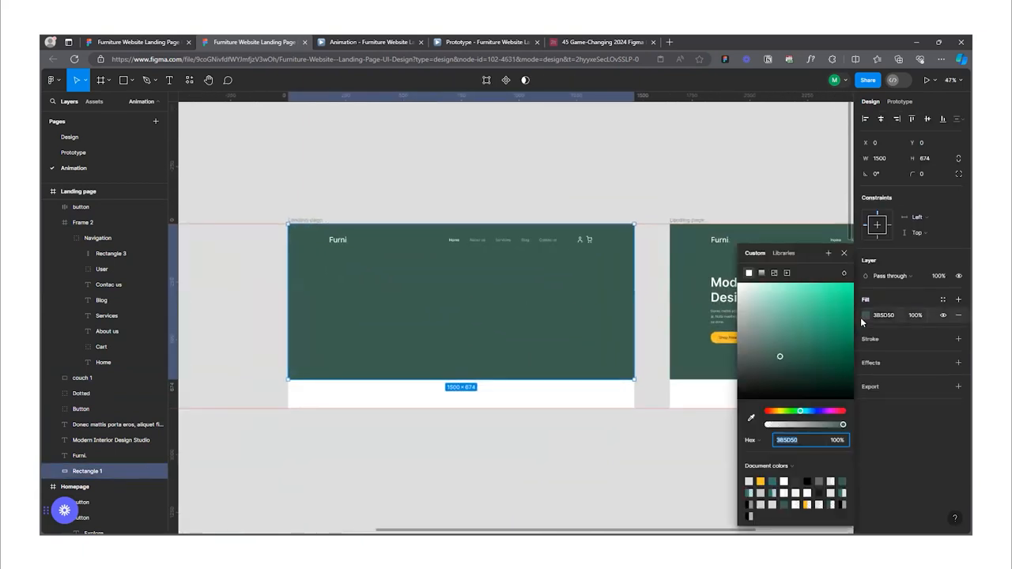
pyautogui.moveTo(784, 355); pyautogui.dragTo(726, 287)
pyautogui.moveTo(493, 268); pyautogui.dragTo(403, 340)
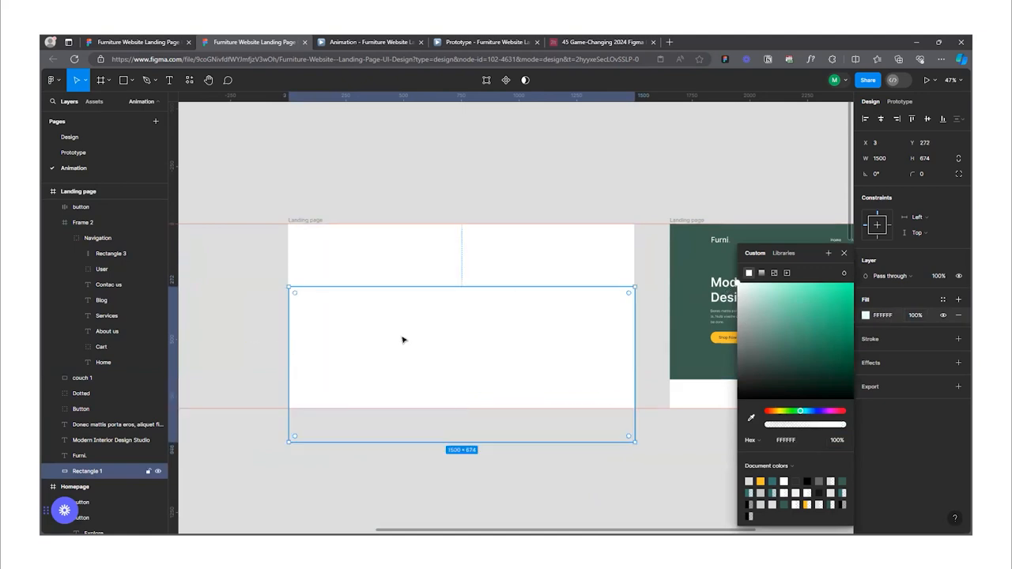
# - Create a prototype connection from the first Landing page frame to the second Landing page frame
pyautogui.scroll(-5, 402, 340)
pyautogui.click(899, 101)
pyautogui.click(382, 259)
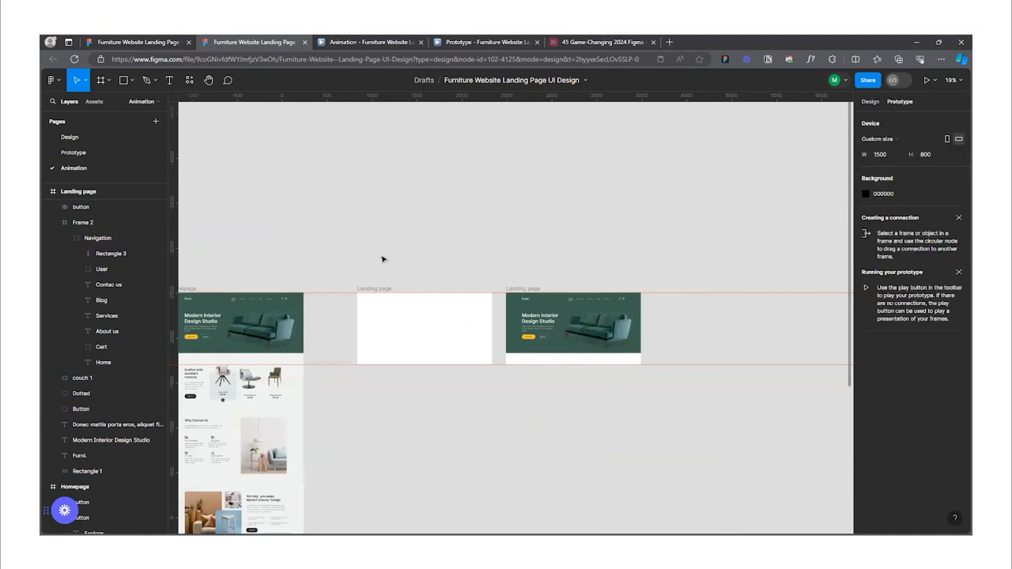
pyautogui.click(365, 288)
pyautogui.scroll(3, 463, 321)
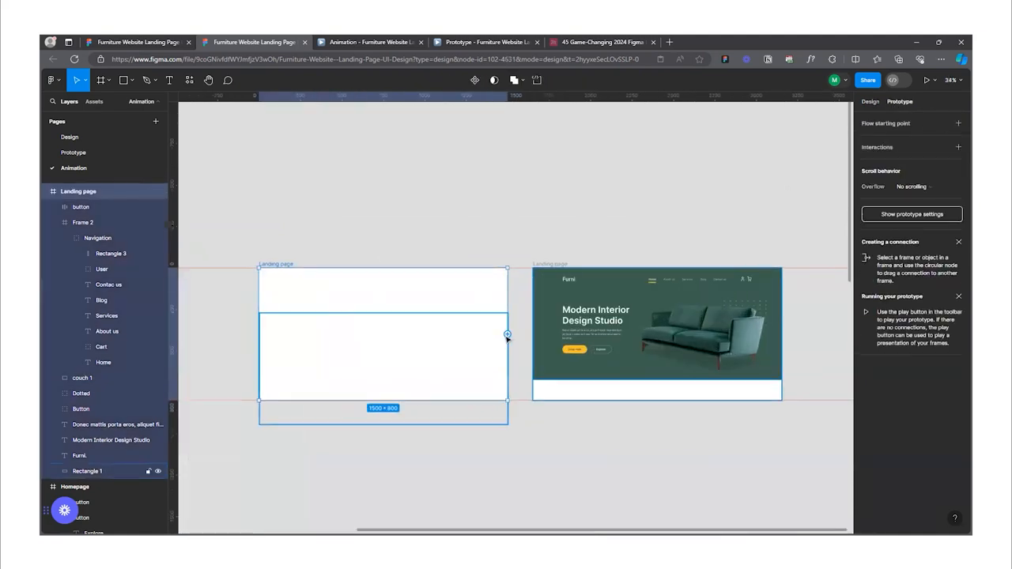
pyautogui.moveTo(538, 326); pyautogui.dragTo(540, 332)
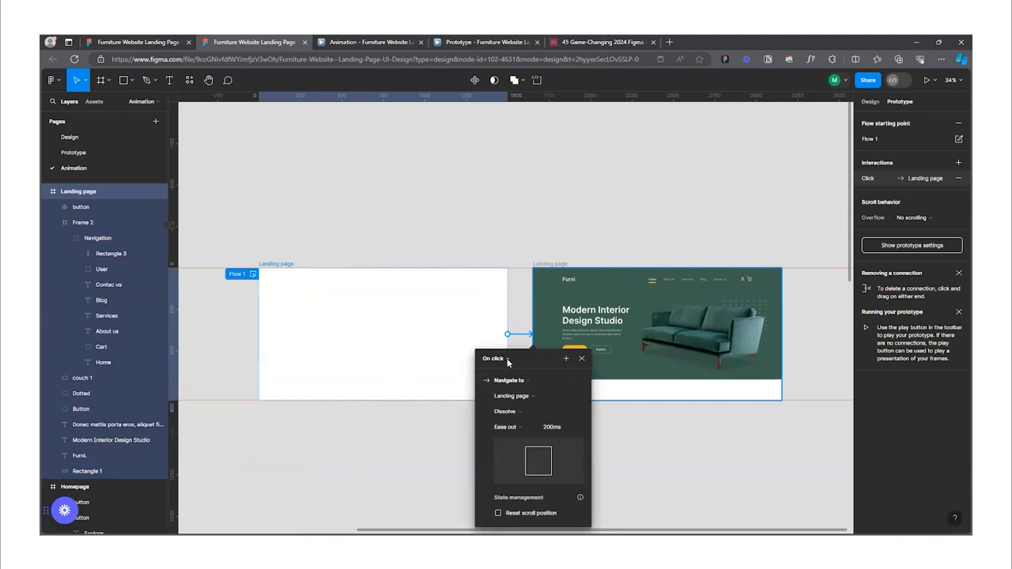
# - Set the connection's trigger to After delay, with a Smart animate transition lasting 2000 ms
pyautogui.click(508, 359)
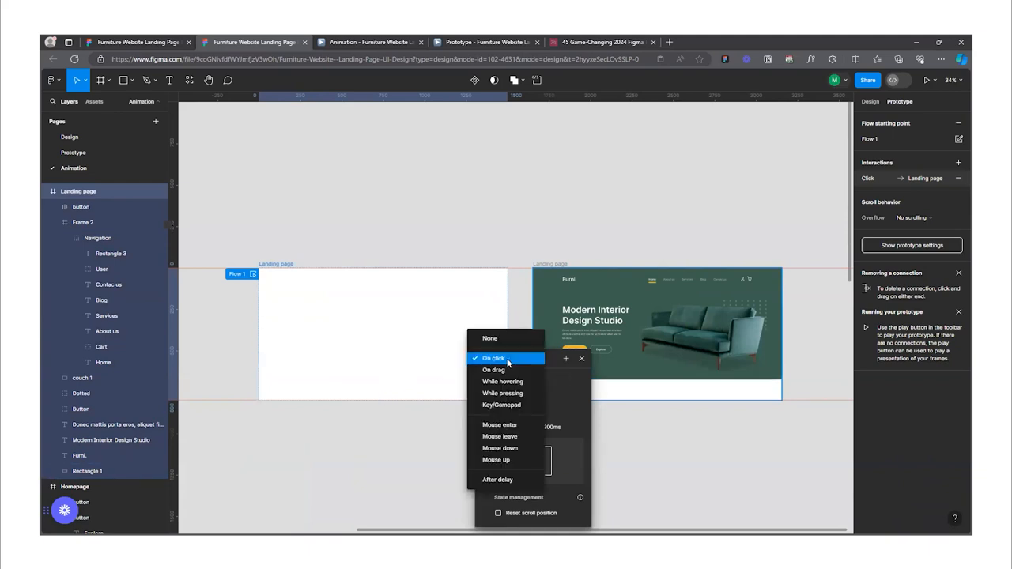
pyautogui.click(499, 478)
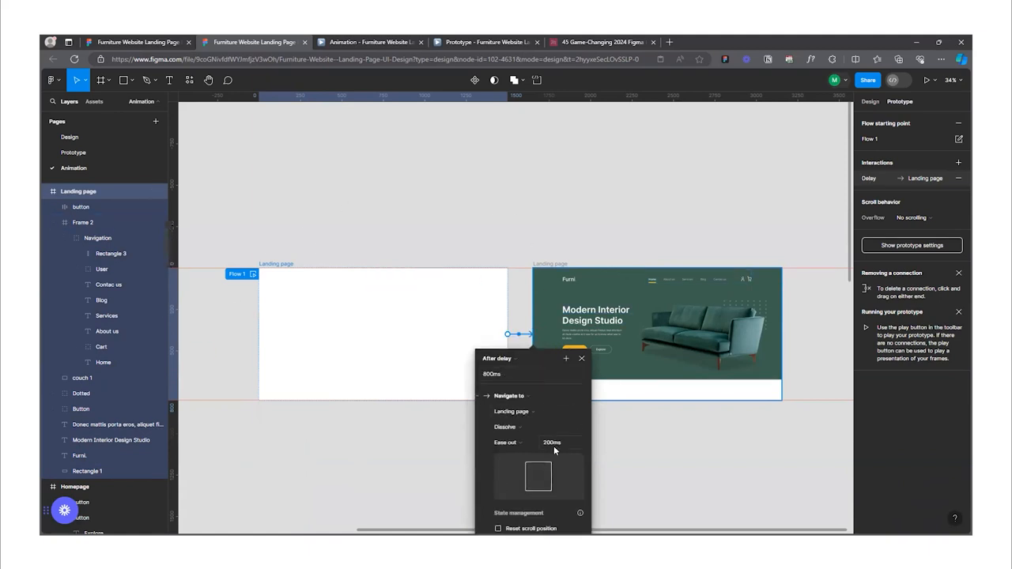
pyautogui.write('000')
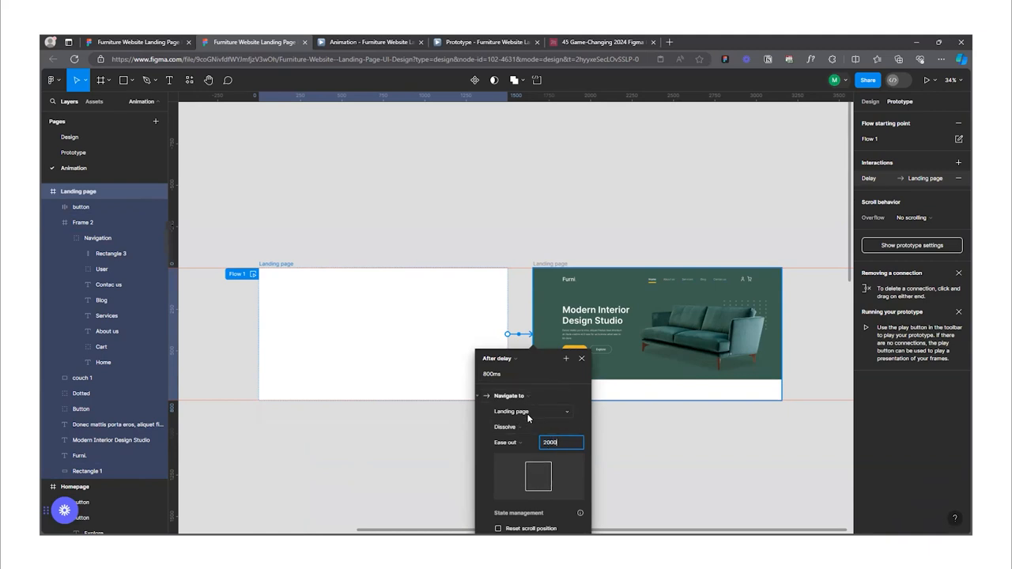
pyautogui.click(522, 430)
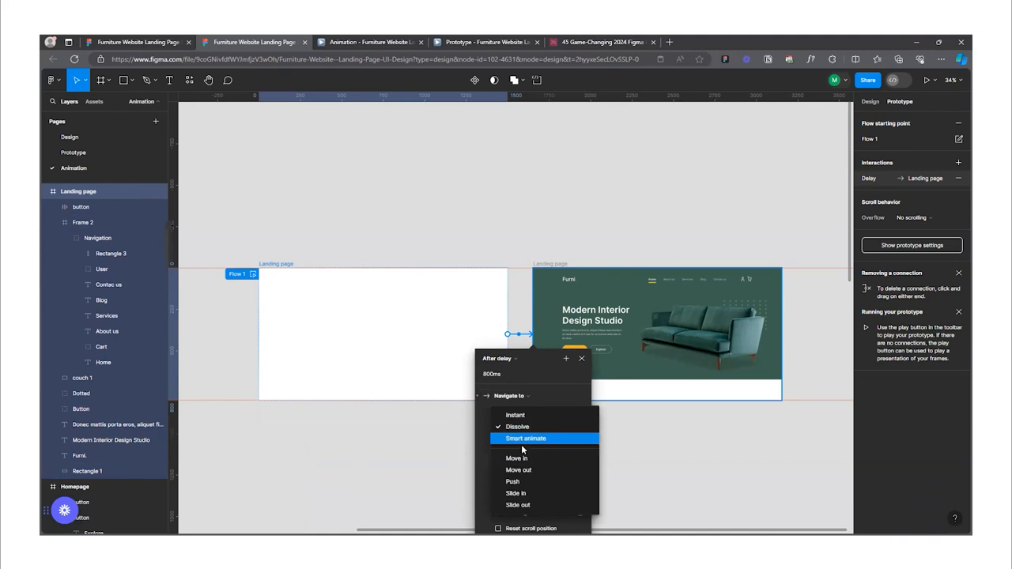
pyautogui.click(525, 442)
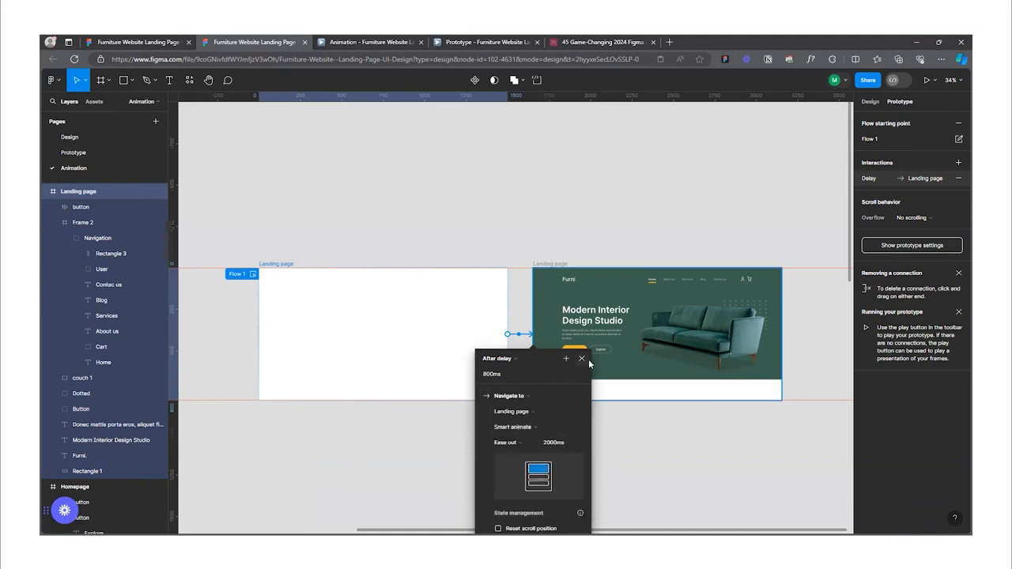
pyautogui.click(582, 359)
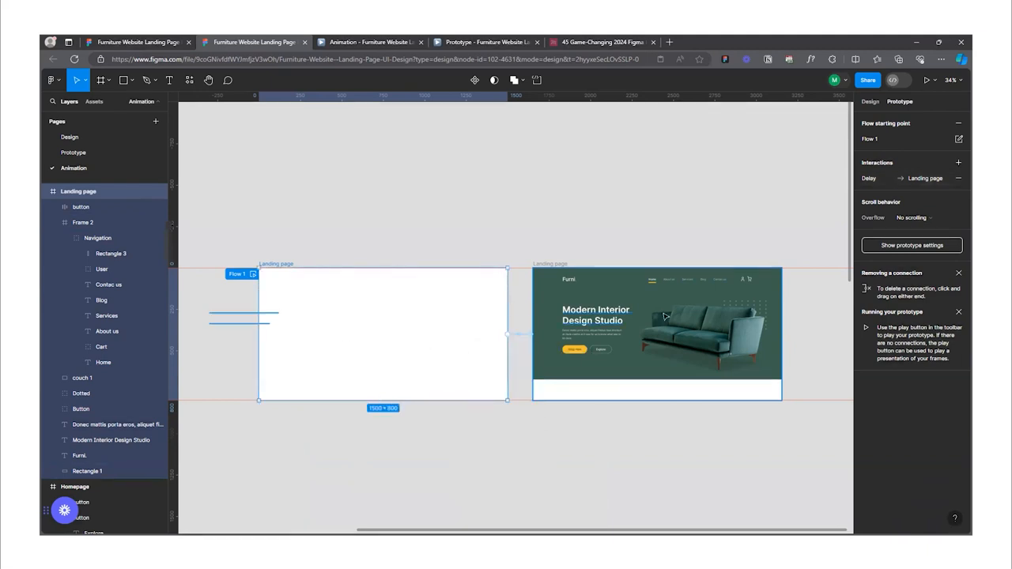
# - Examine the couch and heading in the second Landing page frame against their hidden counterparts in the first frame
pyautogui.scroll(1, 741, 321)
pyautogui.scroll(3, 741, 320)
pyautogui.scroll(-2, 633, 353)
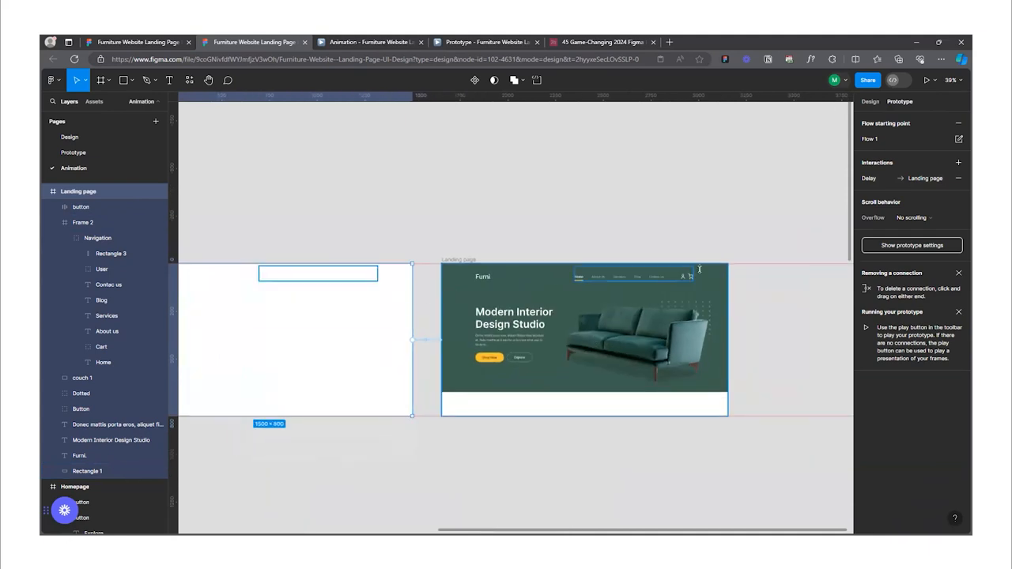
pyautogui.click(650, 341)
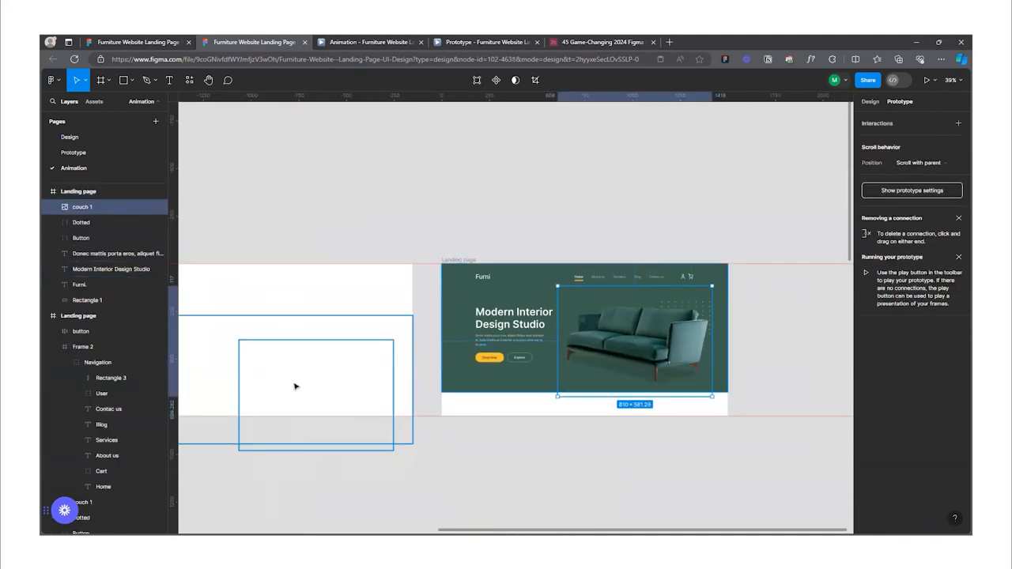
pyautogui.click(491, 317)
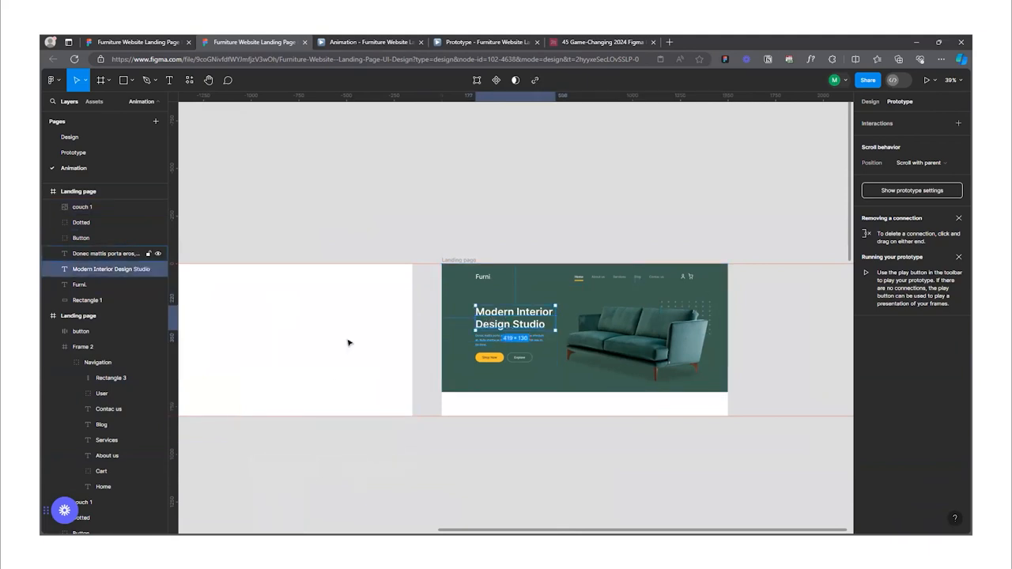
pyautogui.scroll(-1, 607, 323)
pyautogui.scroll(-3, 607, 323)
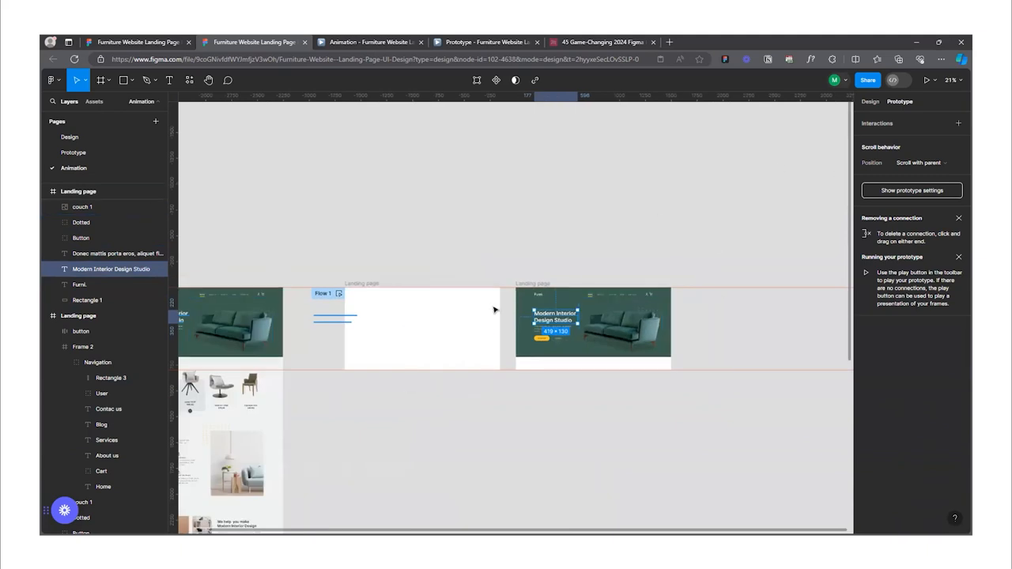
pyautogui.scroll(3, 345, 308)
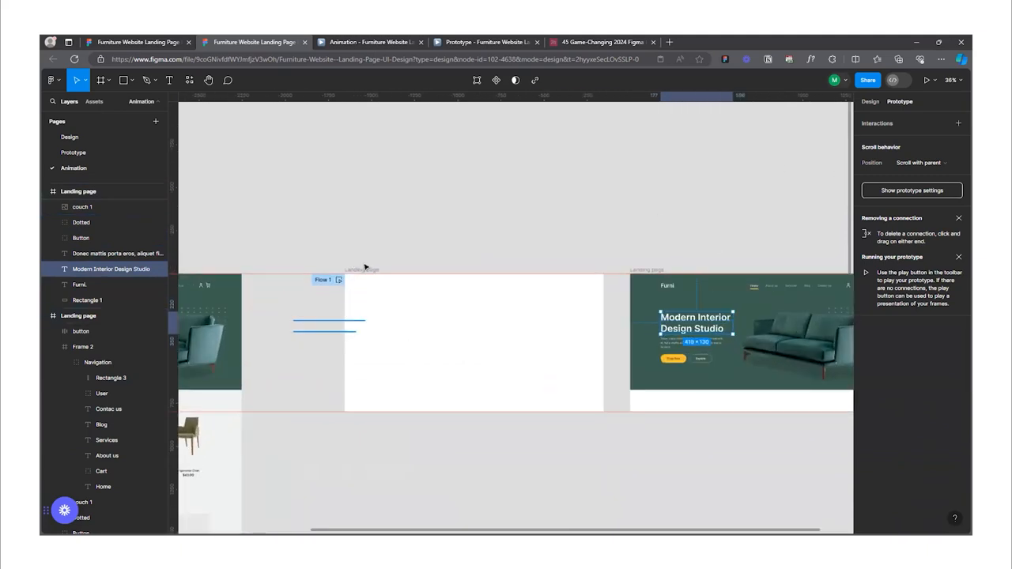
# - Preview the prototype from the first Landing page frame and replay its opening animation
pyautogui.click(365, 270)
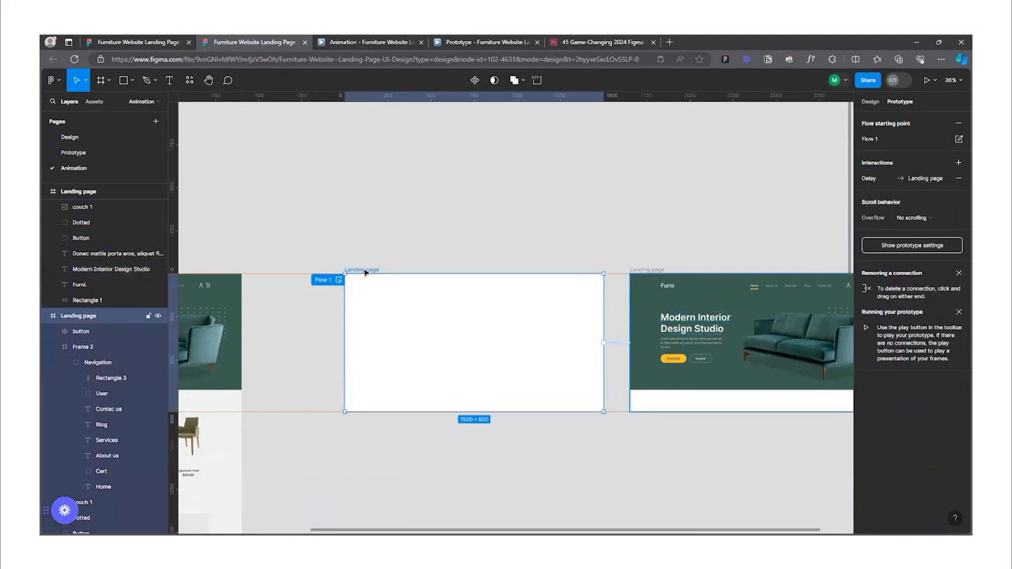
pyautogui.click(927, 80)
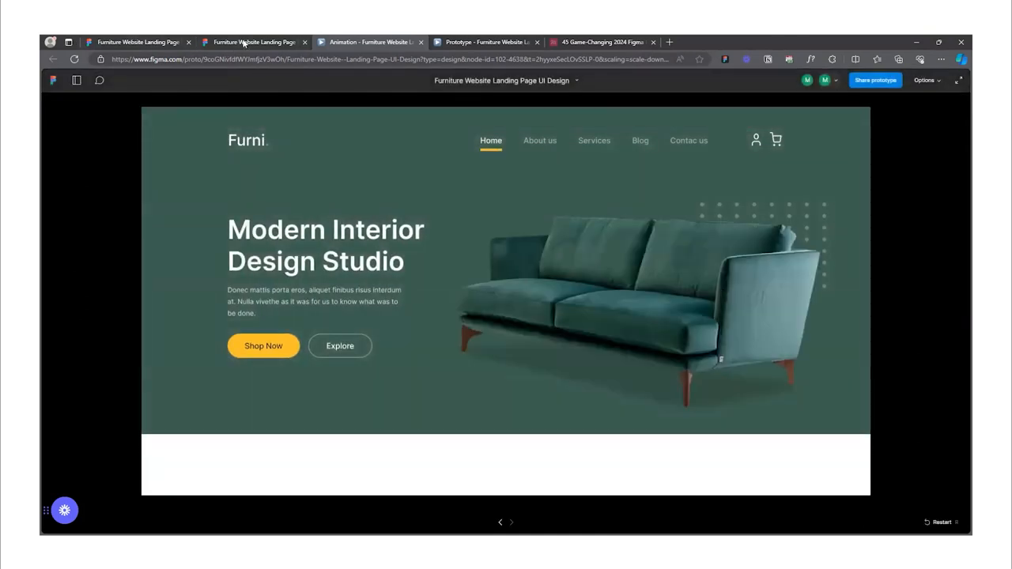
pyautogui.press('r')
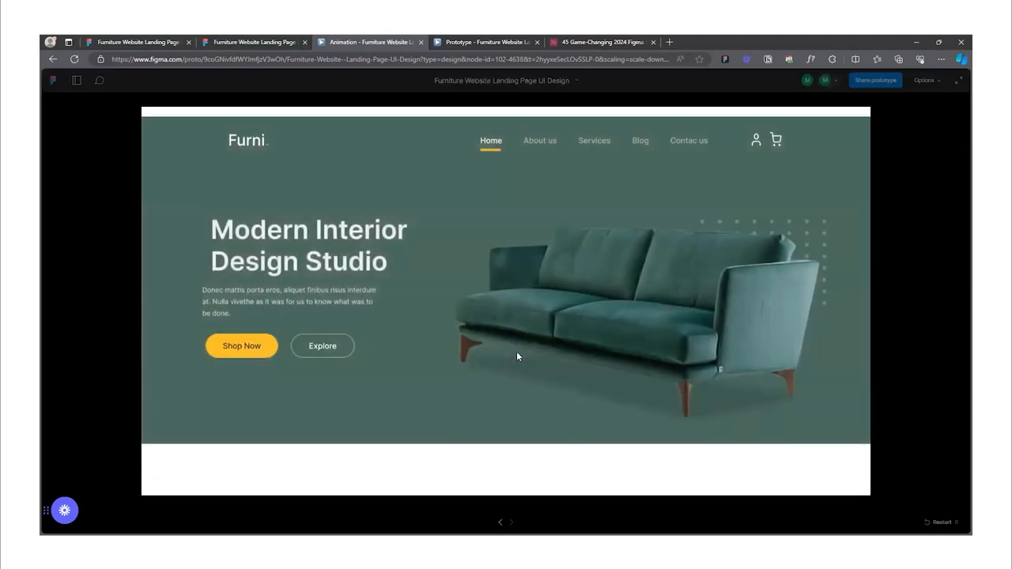
pyautogui.press('r')
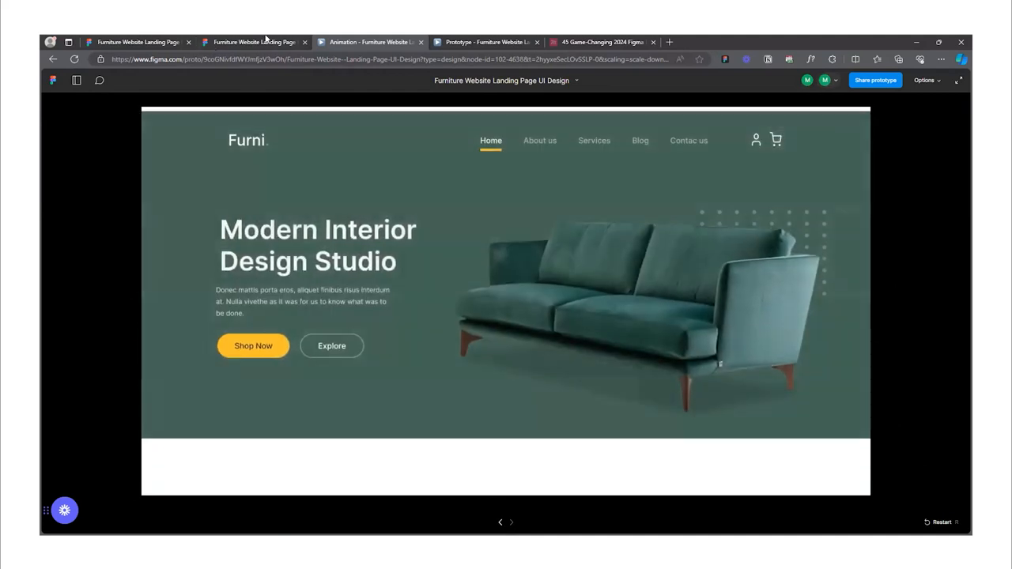
# - Move the hidden couch in the first Landing page frame down to about Y 640 and check the prototype preview
pyautogui.click(267, 39)
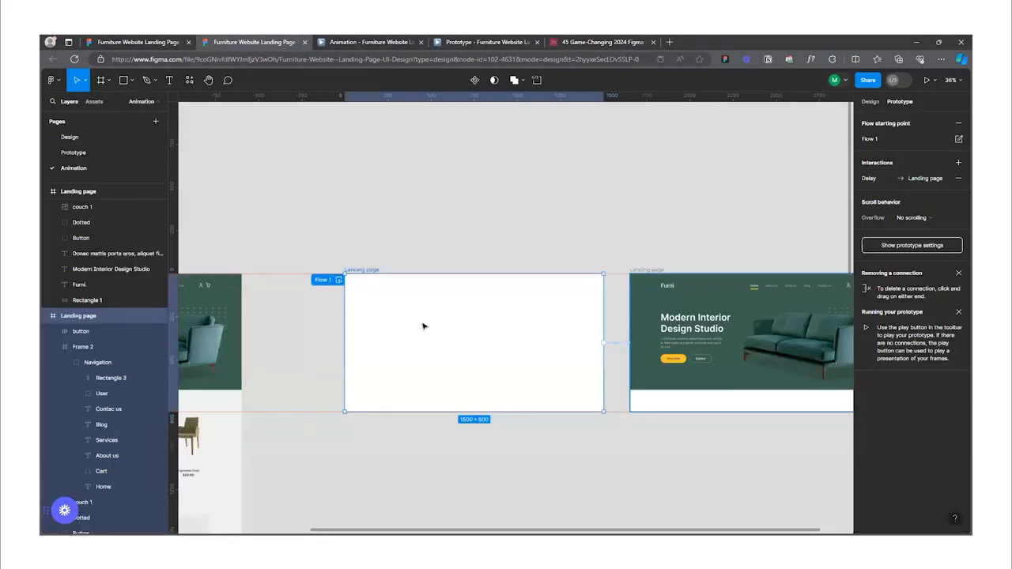
pyautogui.scroll(-3, 423, 326)
pyautogui.scroll(3, 447, 345)
pyautogui.click(465, 345)
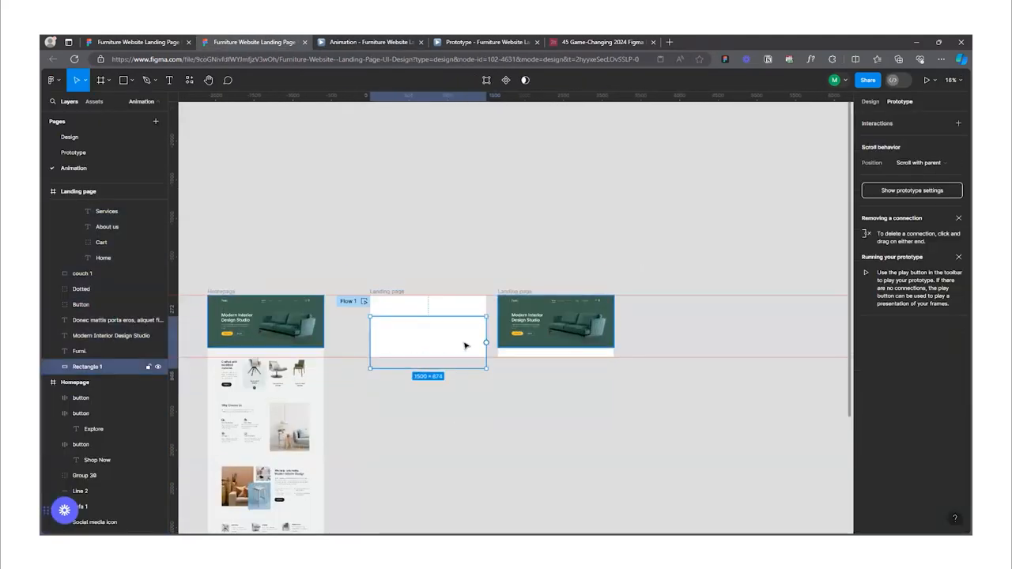
pyautogui.click(87, 273)
pyautogui.scroll(5, 459, 336)
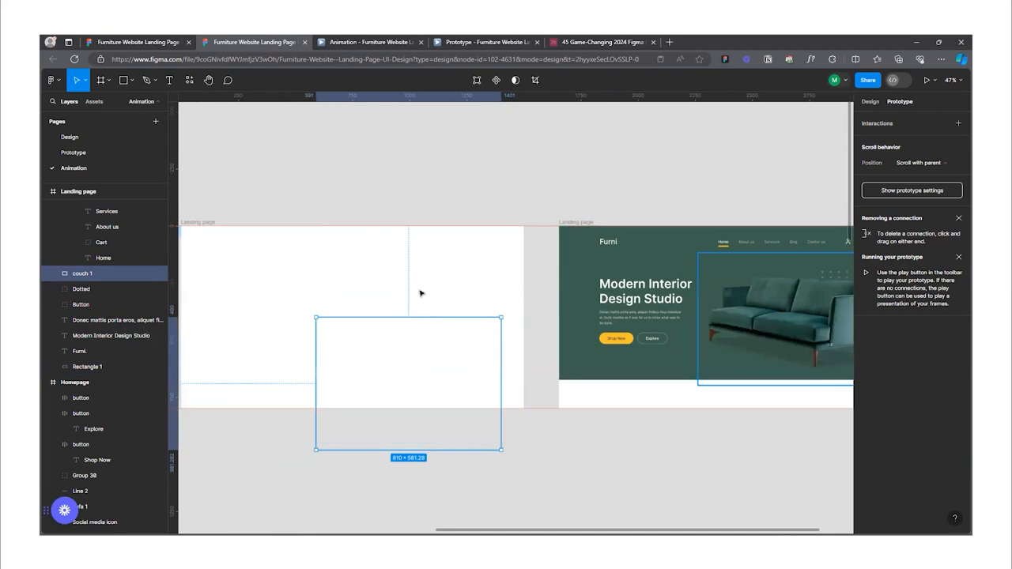
pyautogui.moveTo(423, 342); pyautogui.dragTo(422, 384)
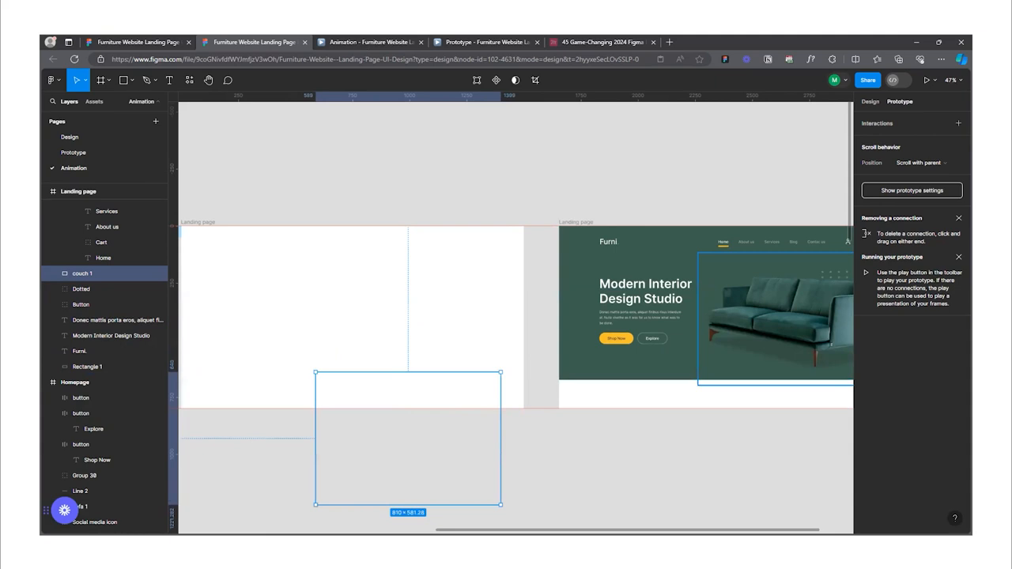
pyautogui.click(370, 42)
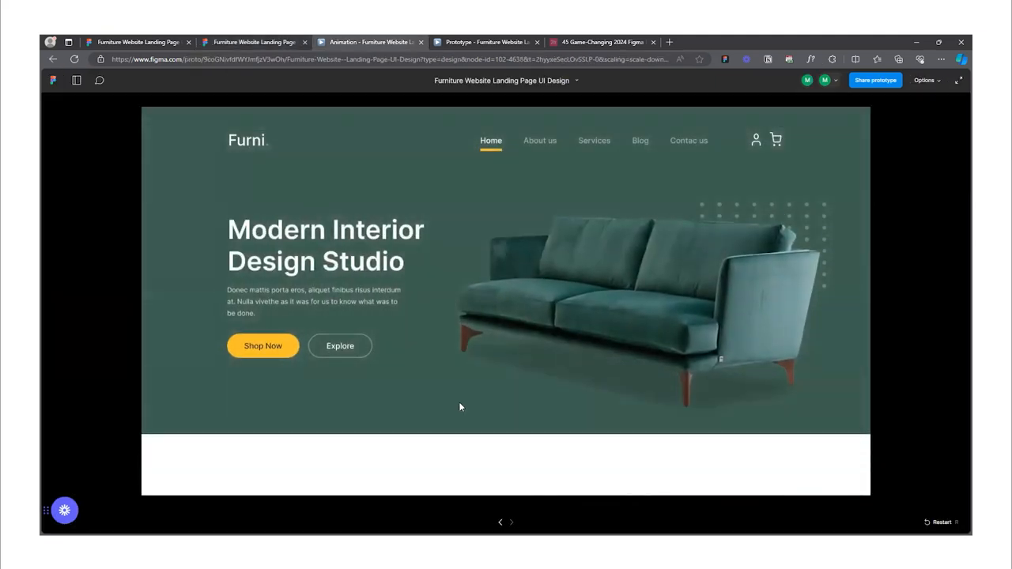
# - Raise the first Landing page frame's white background rectangle to the frame's upper edge, checking the preview along the way
pyautogui.click(275, 42)
pyautogui.moveTo(410, 323); pyautogui.dragTo(409, 293)
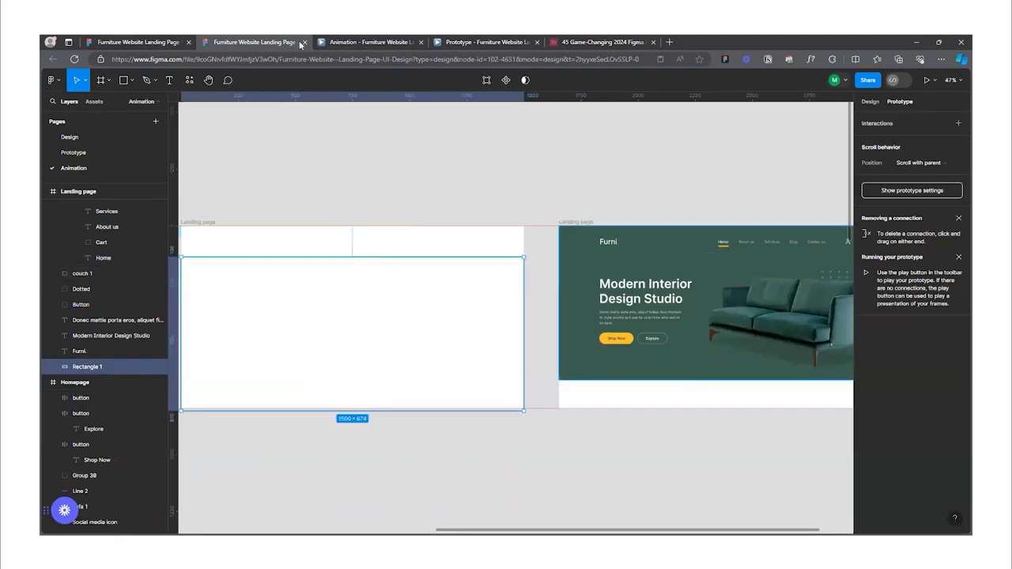
pyautogui.click(371, 42)
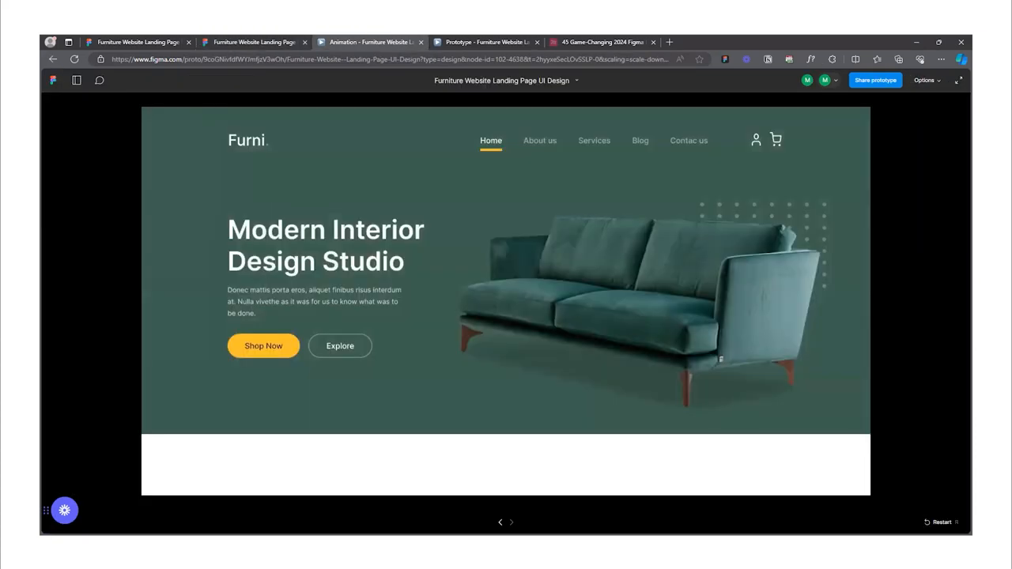
pyautogui.press('r')
pyautogui.click(271, 42)
pyautogui.moveTo(432, 321); pyautogui.dragTo(432, 293)
# - Replay the prototype from its start frame to check how the background rectangle animates
pyautogui.click(370, 42)
pyautogui.click(499, 522)
pyautogui.click(536, 350)
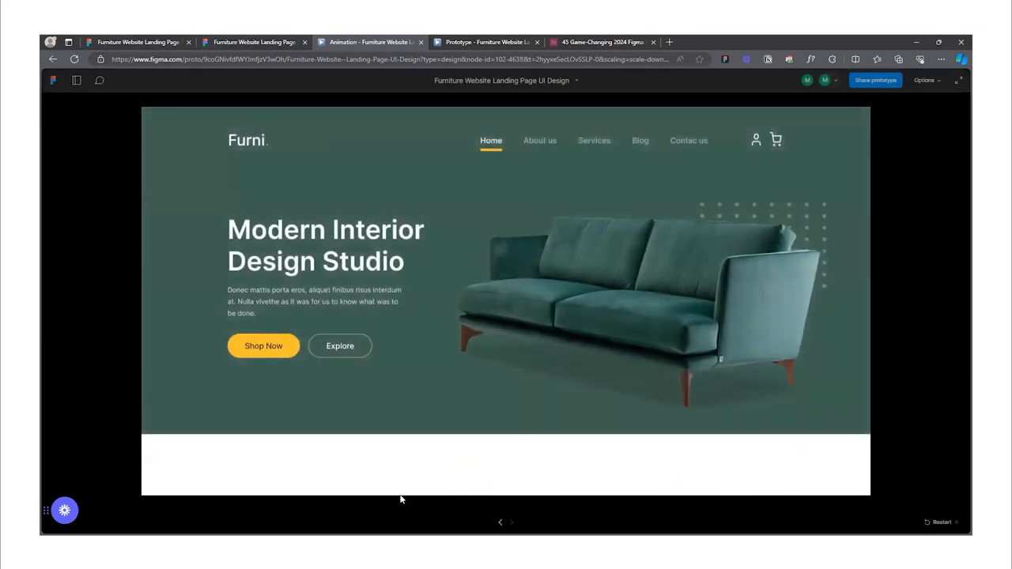
pyautogui.press('r')
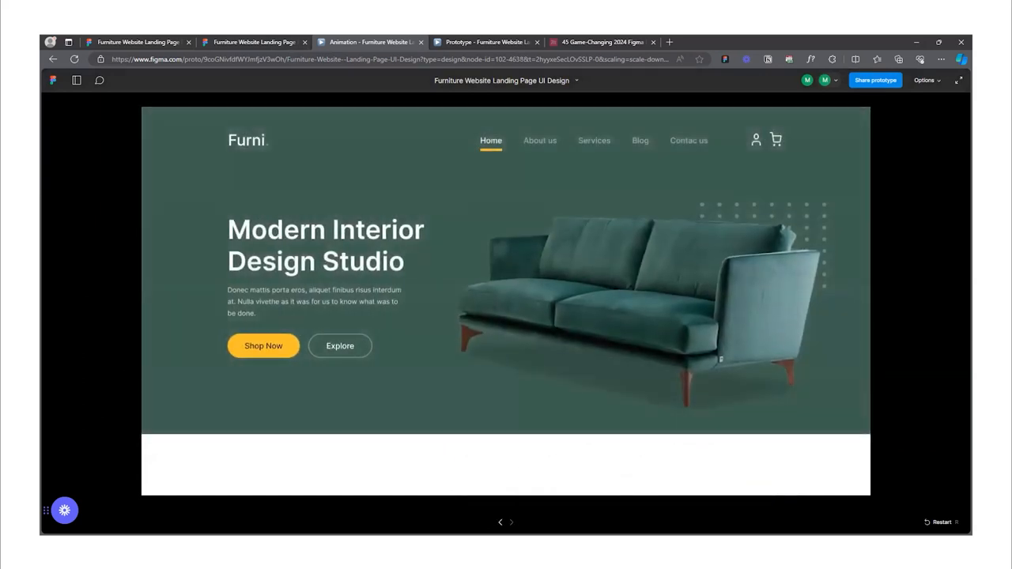
pyautogui.press('r')
# - Move the first frame's hidden couch up to about Y 463 and replay the prototype
pyautogui.click(230, 42)
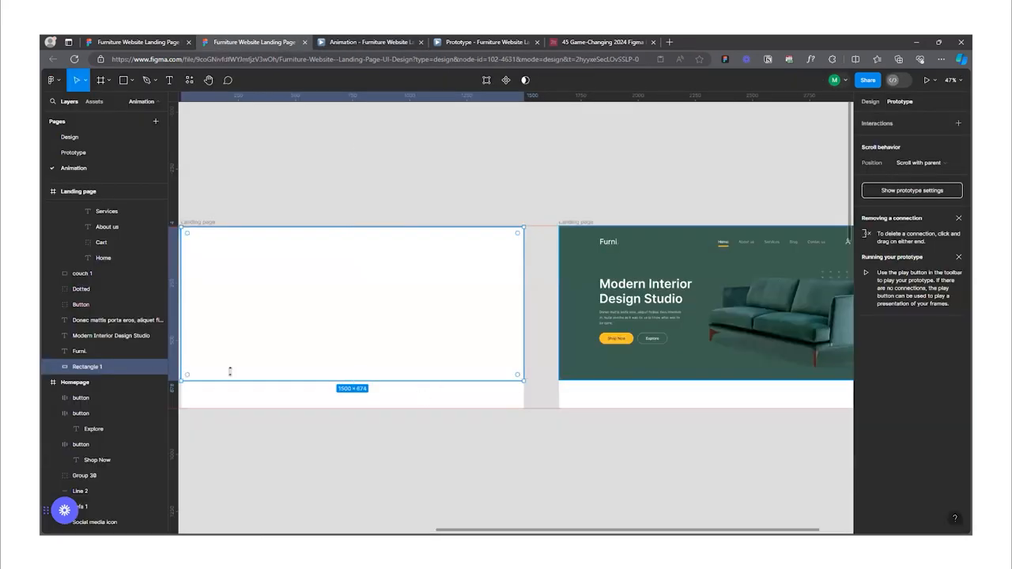
pyautogui.click(111, 278)
pyautogui.moveTo(399, 398); pyautogui.dragTo(400, 355)
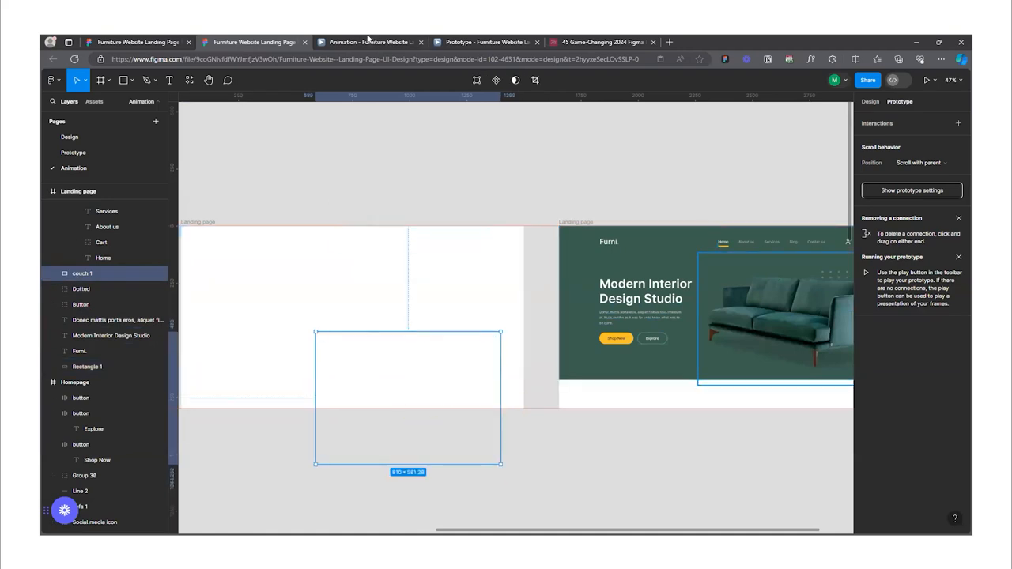
pyautogui.click(368, 42)
pyautogui.press('r')
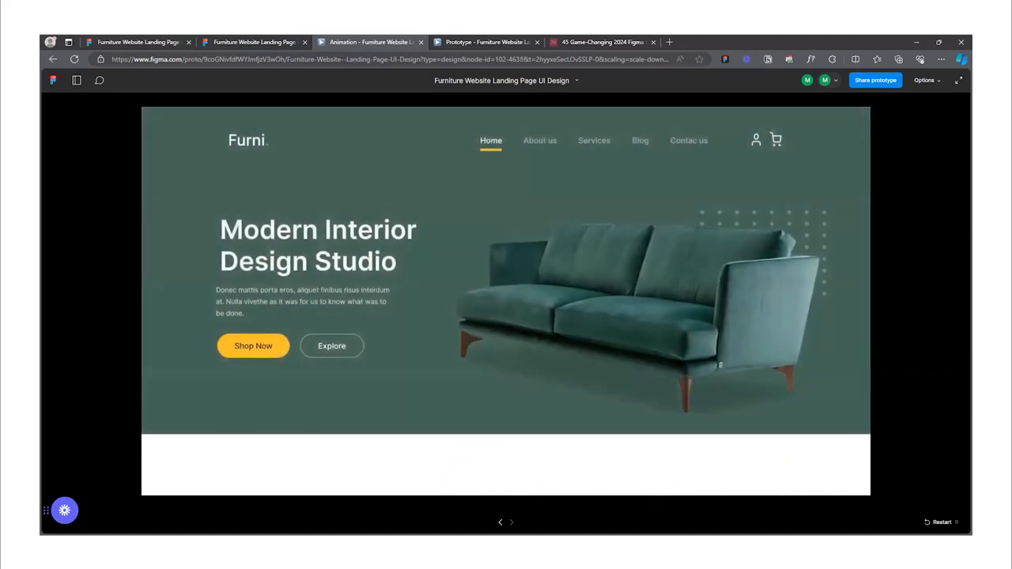
# - Extend the white background rectangle down to the first Landing page frame's lower edge and replay the animation several times
pyautogui.click(245, 40)
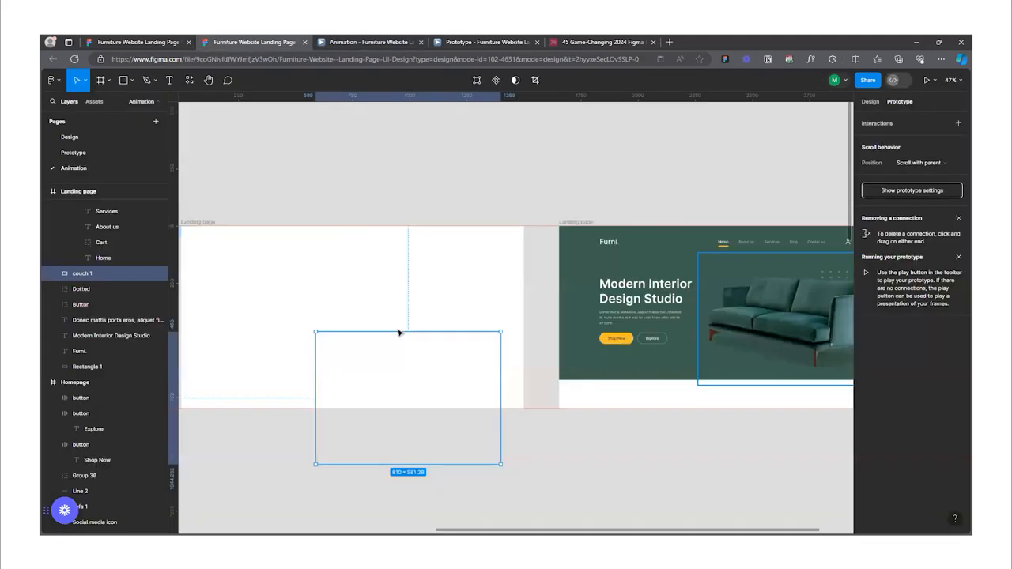
pyautogui.click(305, 378)
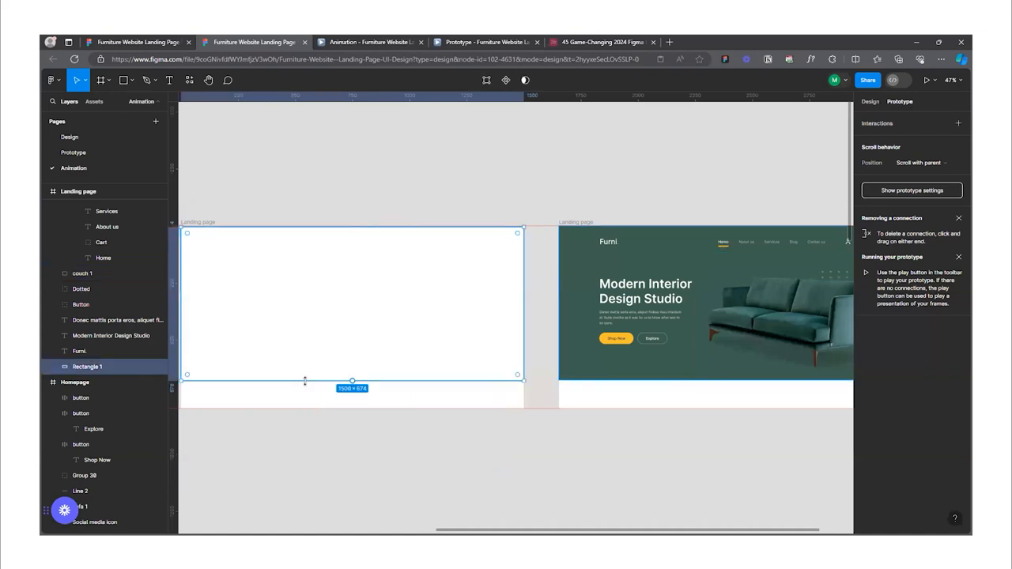
pyautogui.click(379, 42)
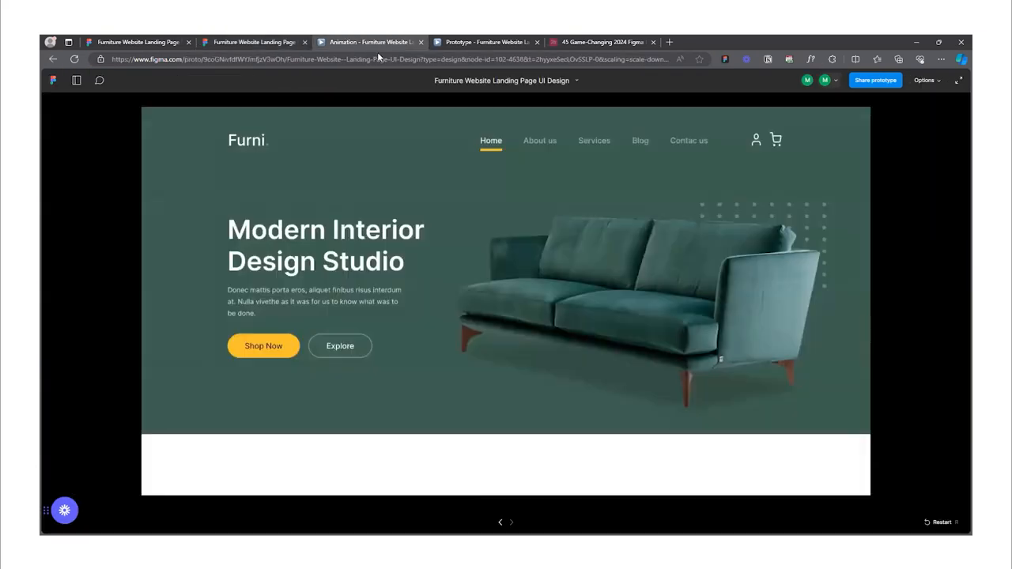
pyautogui.press('r')
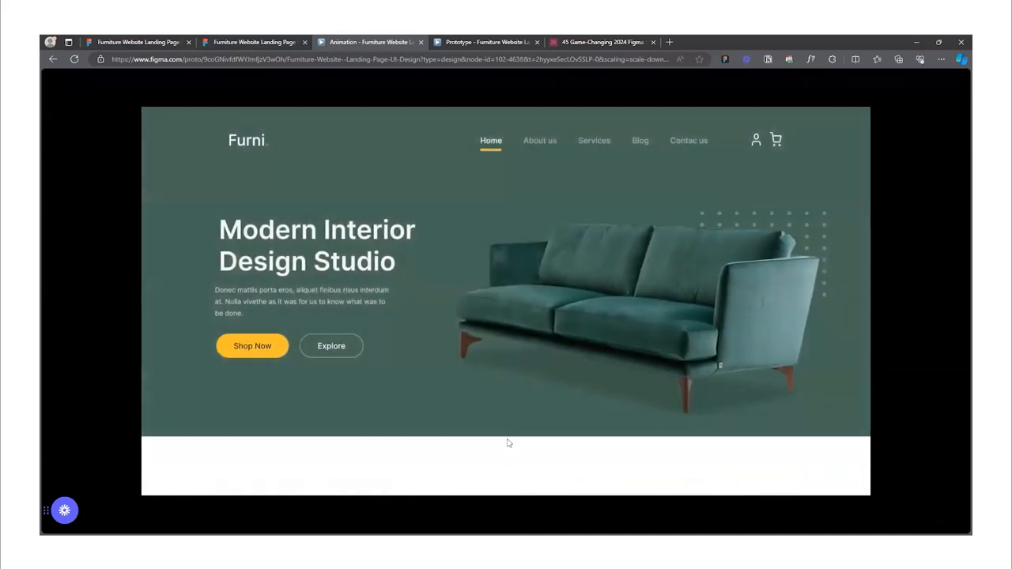
pyautogui.click(499, 522)
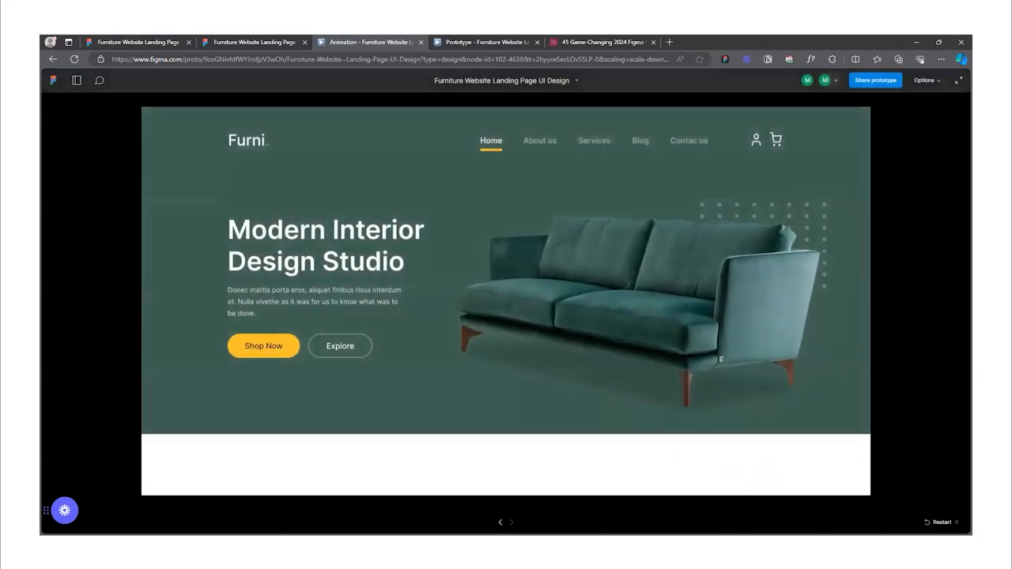
pyautogui.click(499, 522)
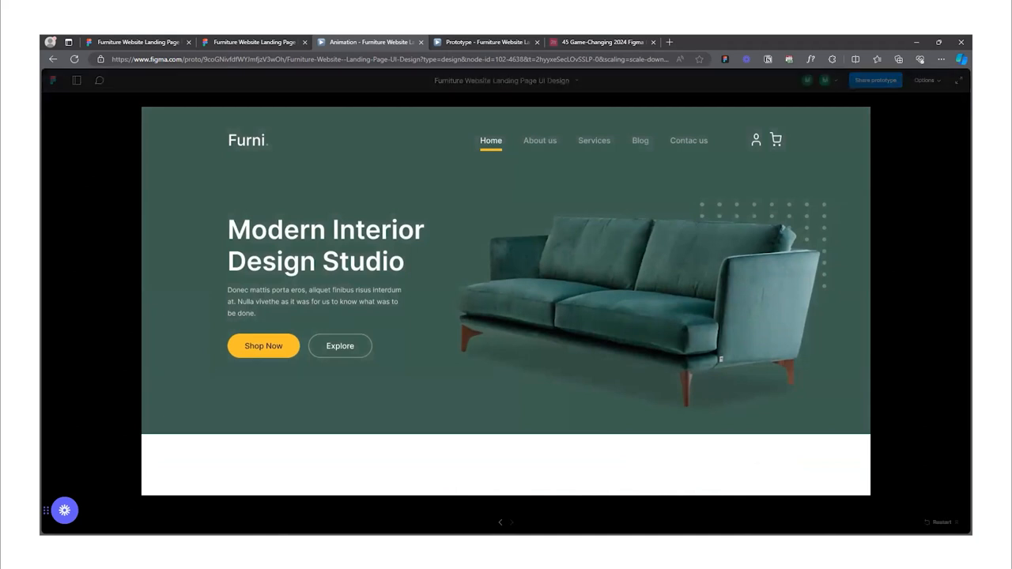
pyautogui.click(500, 521)
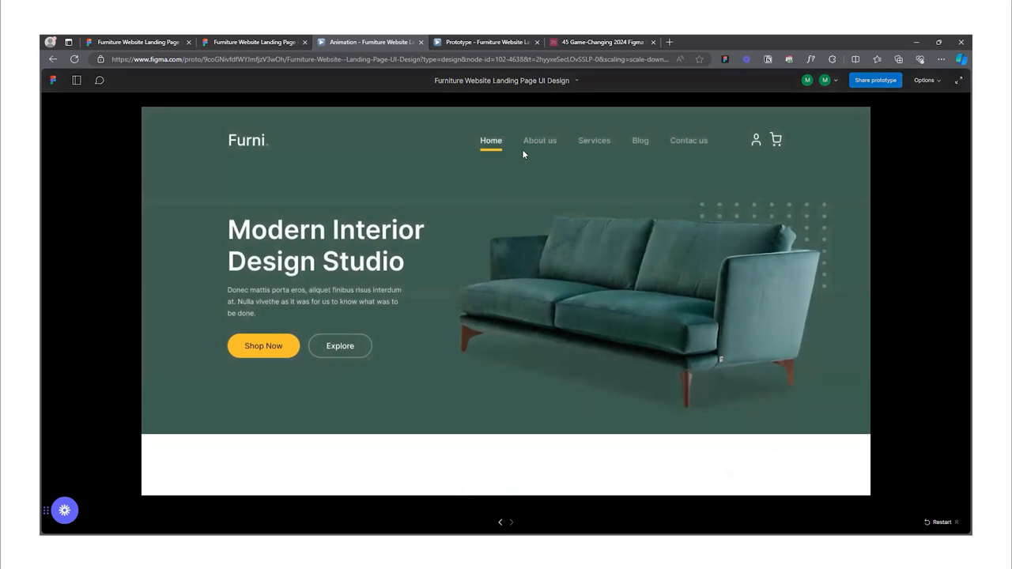
# - Extend the second Landing page frame downward to a height of 1744
pyautogui.click(288, 41)
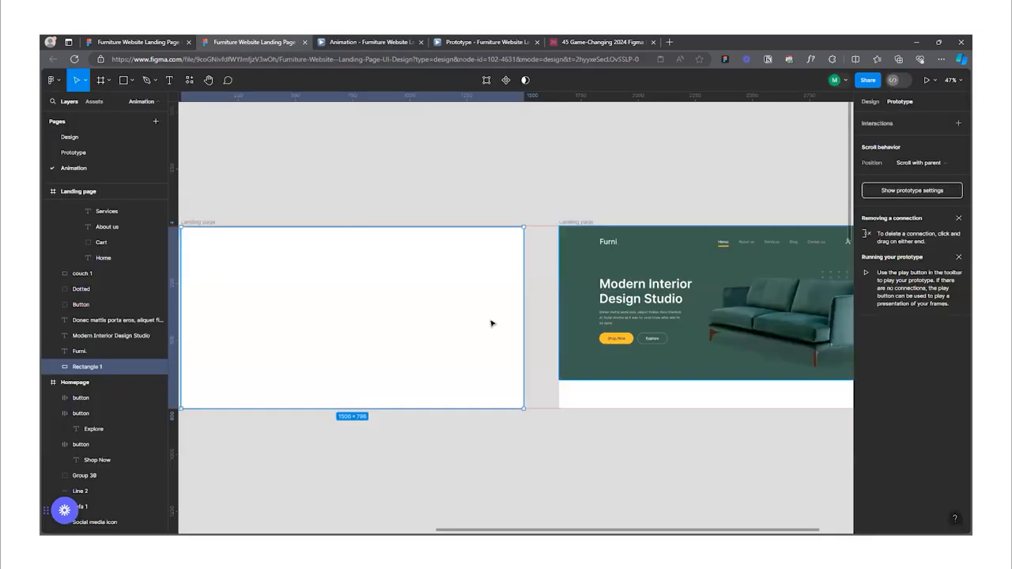
pyautogui.scroll(-5, 491, 323)
pyautogui.press('Escape')
pyautogui.click(871, 102)
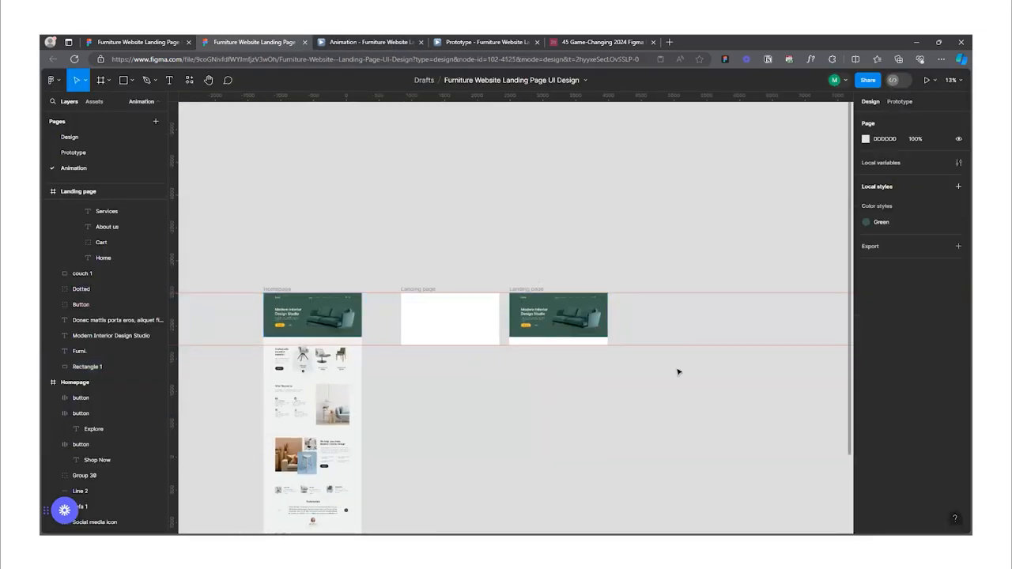
pyautogui.scroll(3, 677, 371)
pyautogui.click(431, 246)
pyautogui.scroll(-1, 607, 258)
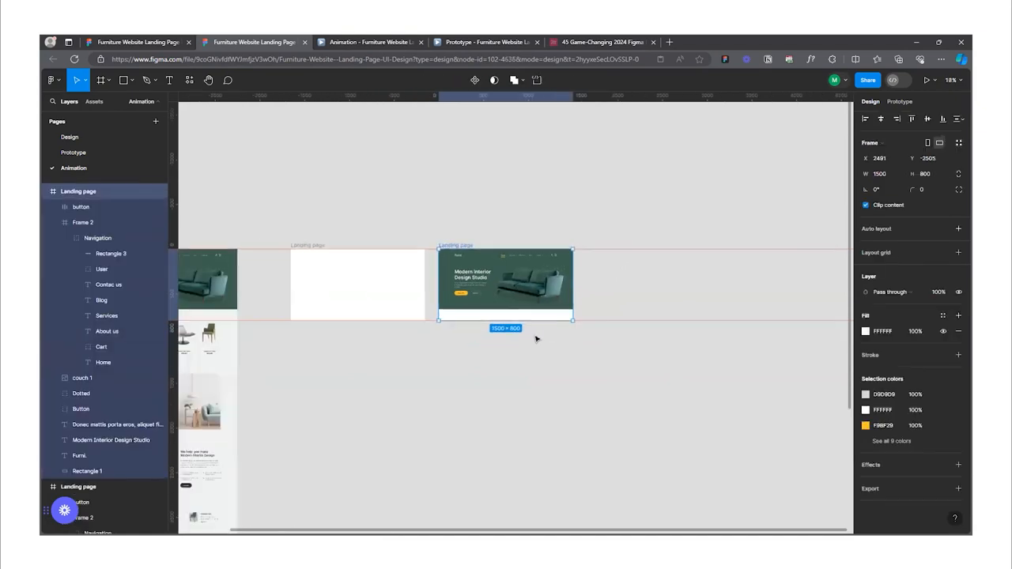
pyautogui.moveTo(528, 324); pyautogui.dragTo(528, 405)
pyautogui.scroll(-3, 630, 357)
pyautogui.scroll(5, 449, 355)
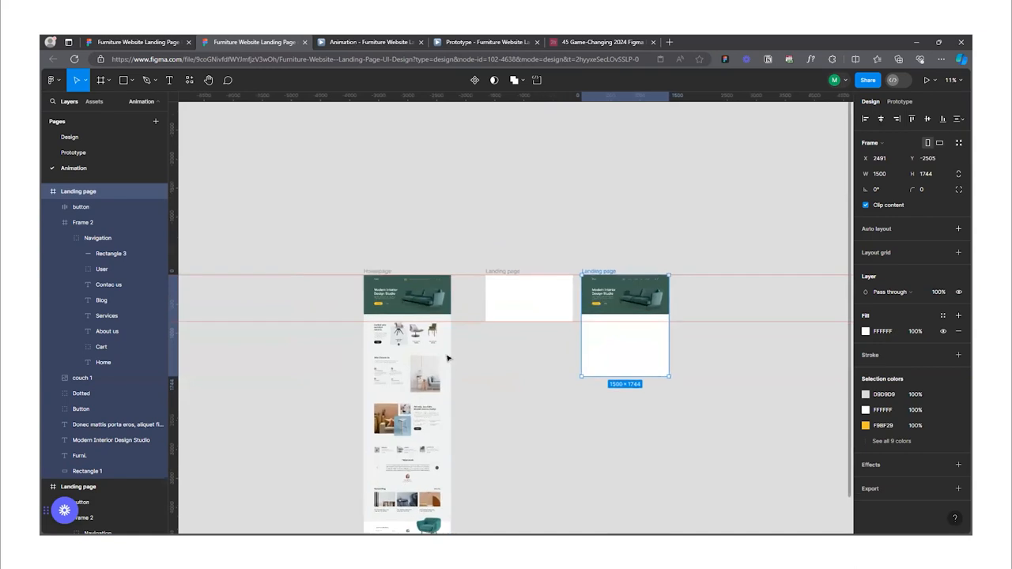
# - Copy the Homepage's "Crafted with excellent material." product section into the second Landing page frame and position it below the hero
pyautogui.moveTo(211, 262); pyautogui.dragTo(494, 356)
pyautogui.scroll(-3, 252, 354)
pyautogui.moveTo(320, 330); pyautogui.dragTo(585, 339)
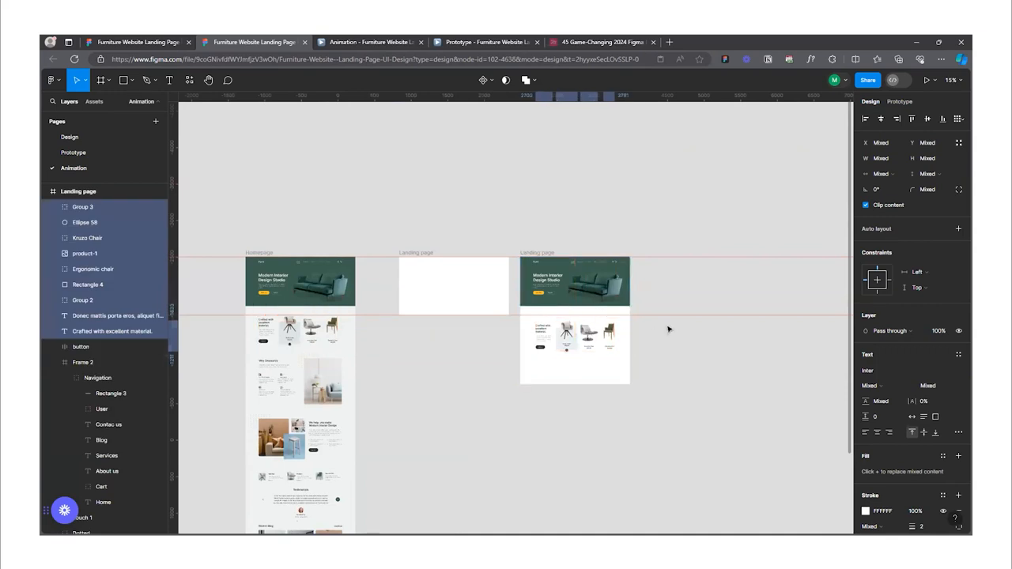
pyautogui.scroll(5, 639, 346)
pyautogui.moveTo(494, 315); pyautogui.dragTo(539, 272)
pyautogui.scroll(-5, 502, 350)
# - Duplicate the extended Landing page frame and place the copy beside it at X 4277, Y -2505
pyautogui.click(454, 254)
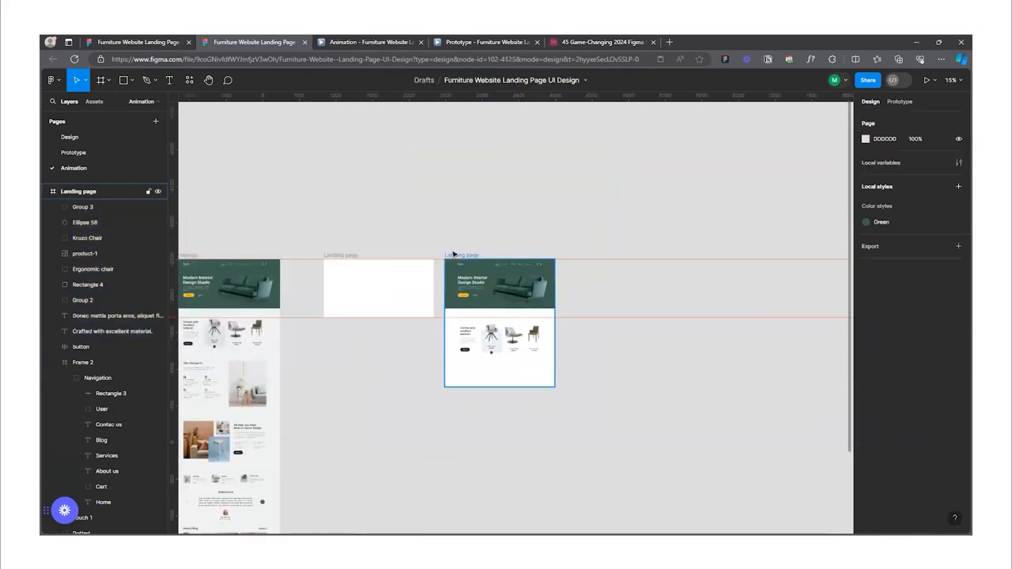
pyautogui.hotkey('ctrl', 'd')
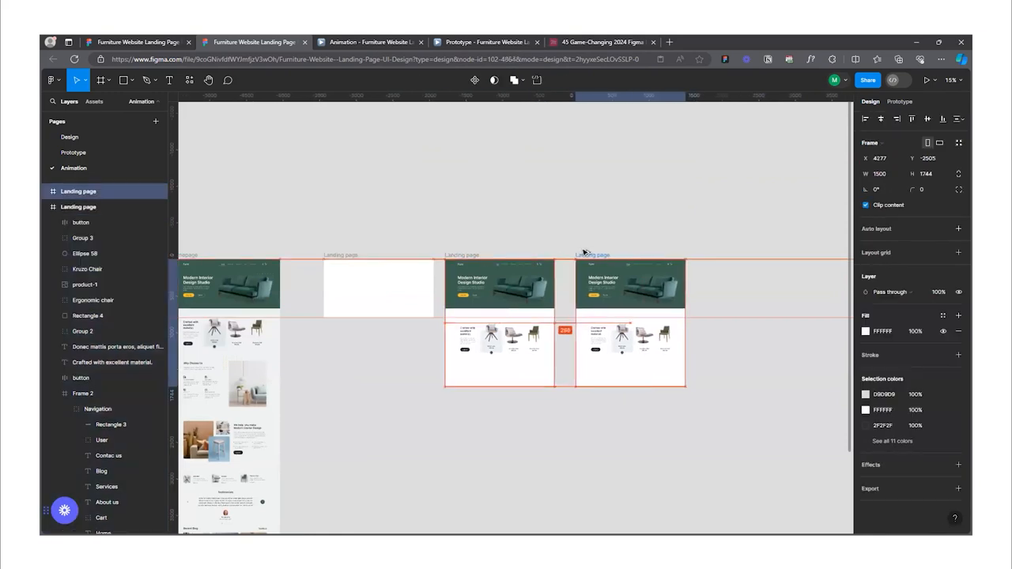
pyautogui.click(635, 232)
# - Move all contents of the middle Landing page frame up together until the green background rectangle sits at Y -648
pyautogui.scroll(4, 524, 294)
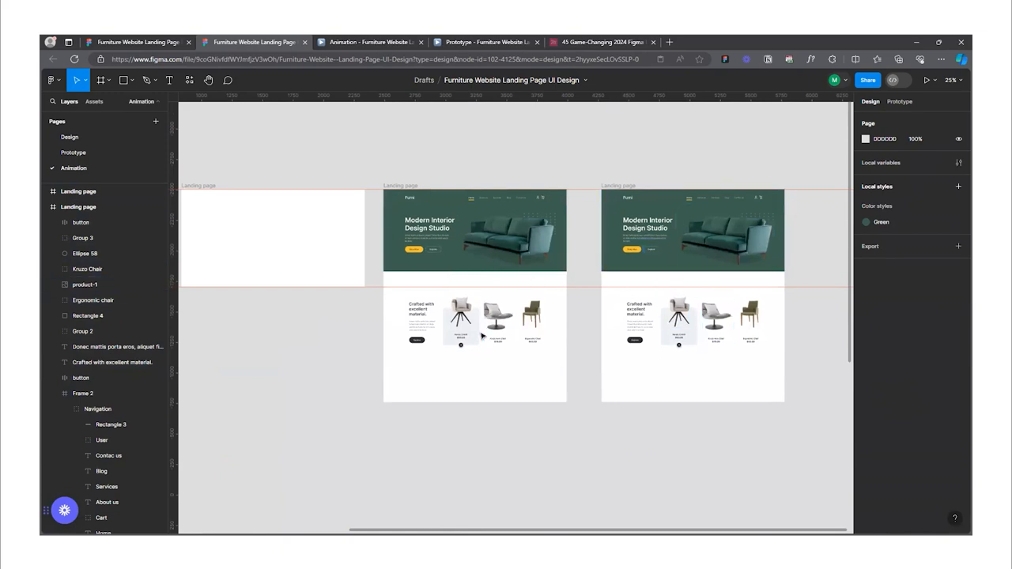
pyautogui.moveTo(574, 375); pyautogui.dragTo(383, 190)
pyautogui.scroll(1, 491, 249)
pyautogui.moveTo(490, 276); pyautogui.dragTo(492, 207)
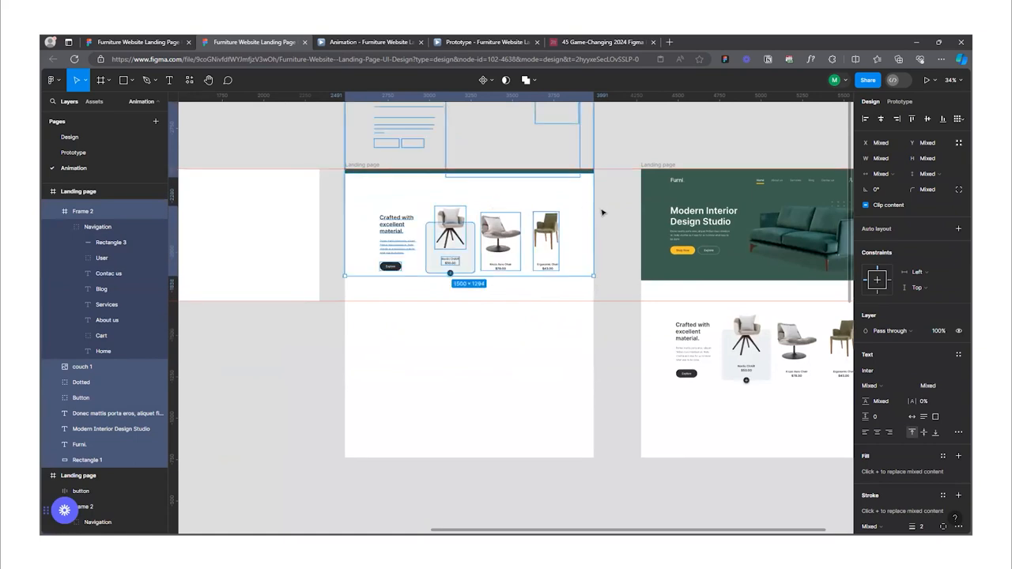
# - Move the green background rectangle of the middle Landing page frame up and out of the frame, to X 312, Y -891
pyautogui.click(480, 167)
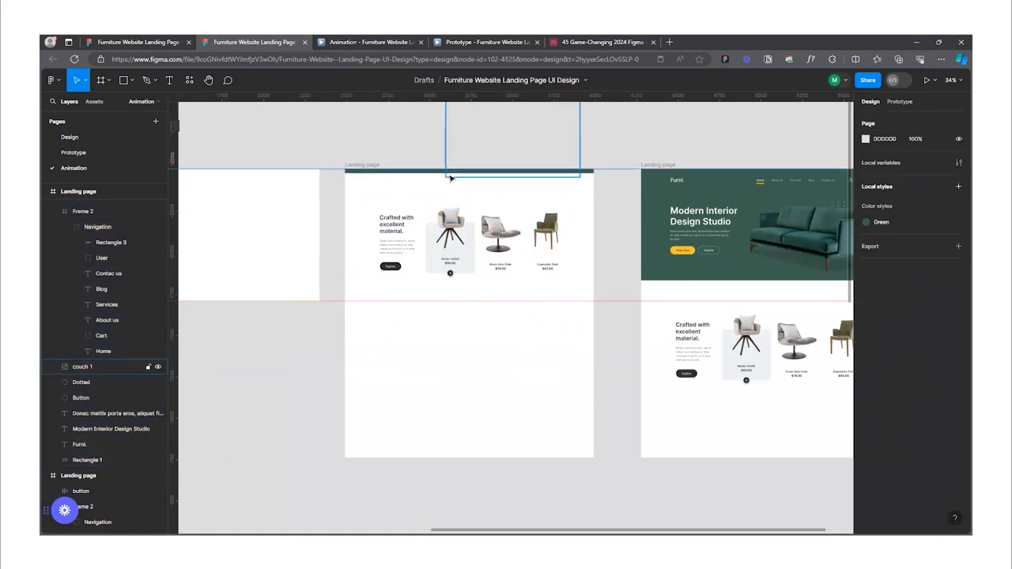
pyautogui.press('Up')
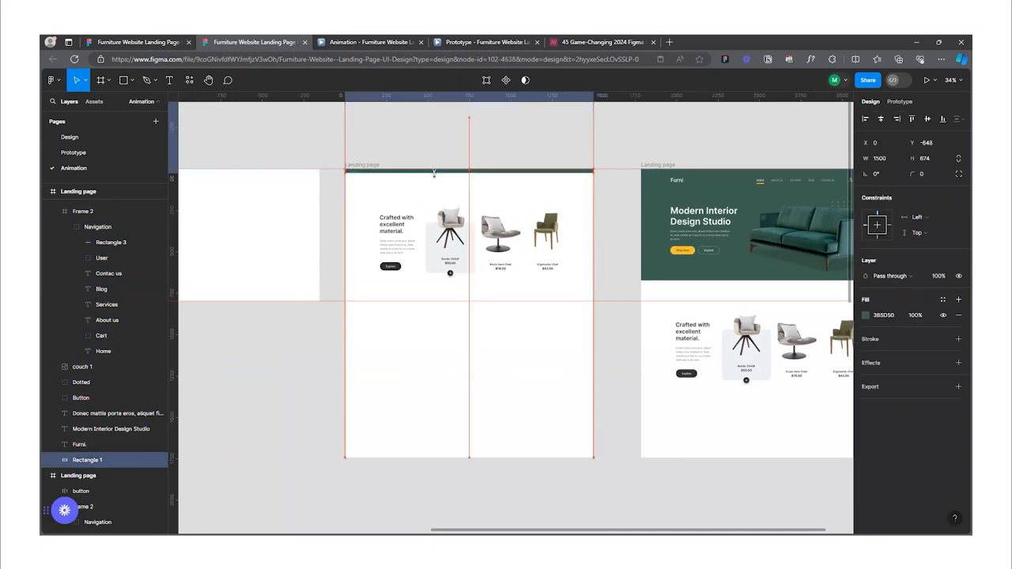
pyautogui.press('Up')
pyautogui.press('Up')
pyautogui.press('Up')
pyautogui.press('Up')
pyautogui.press('Up')
pyautogui.press('Up')
pyautogui.press('Up')
pyautogui.press('Up')
pyautogui.press('Up')
pyautogui.press('Up')
pyautogui.press('Up')
pyautogui.press('Up')
pyautogui.press('Up')
pyautogui.press('Up')
pyautogui.press('Up')
pyautogui.press('Up')
pyautogui.press('Up')
pyautogui.press('Up')
pyautogui.press('Up')
pyautogui.press('Up')
pyautogui.moveTo(448, 166); pyautogui.dragTo(501, 131)
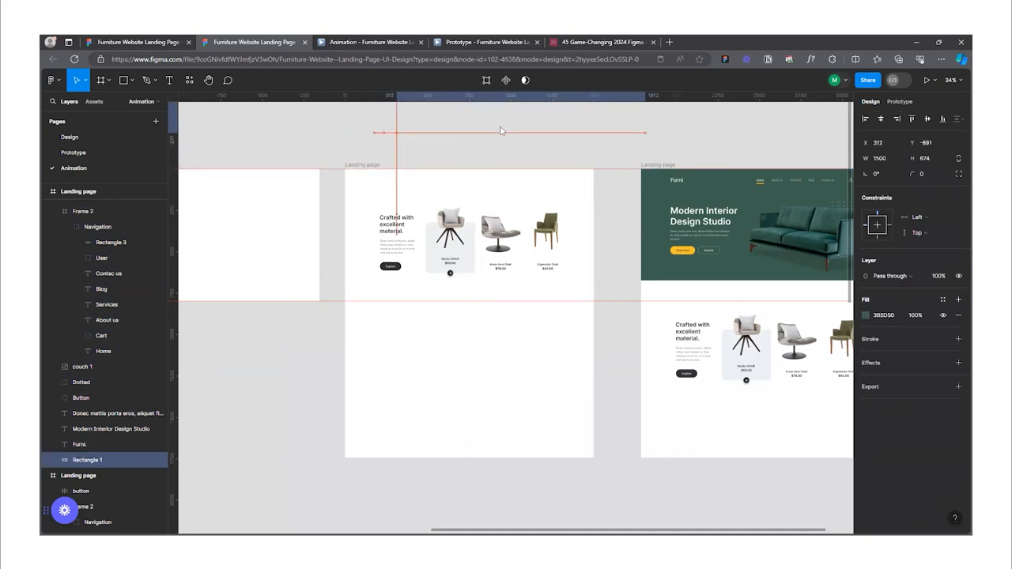
pyautogui.click(501, 132)
# - Shift the middle frame's product text down, with the Explore button at Y 800, the paragraph at Y 679 and the heading at Y 548
pyautogui.scroll(5, 389, 266)
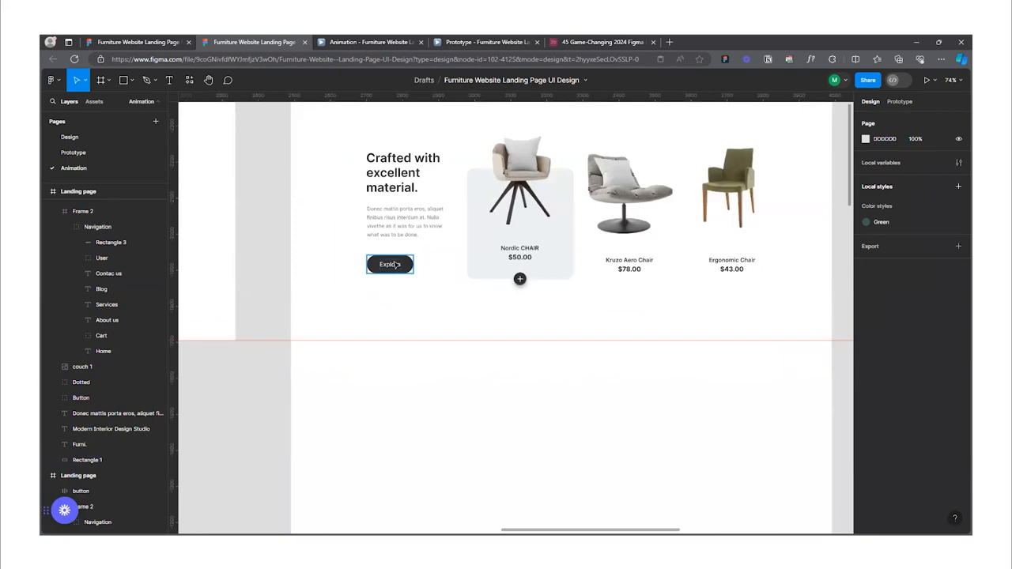
pyautogui.click(390, 265)
pyautogui.moveTo(389, 264); pyautogui.dragTo(389, 351)
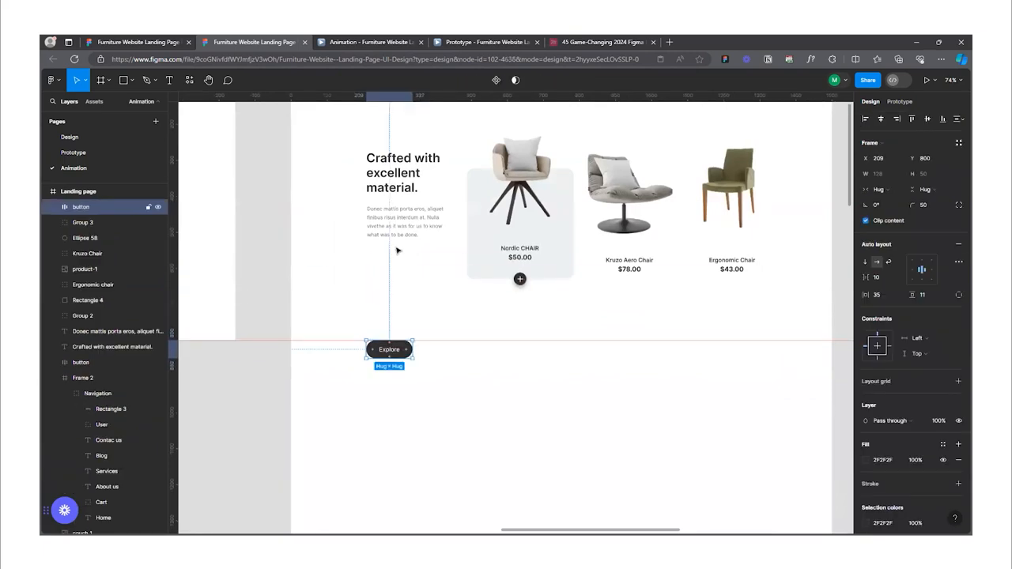
pyautogui.click(393, 218)
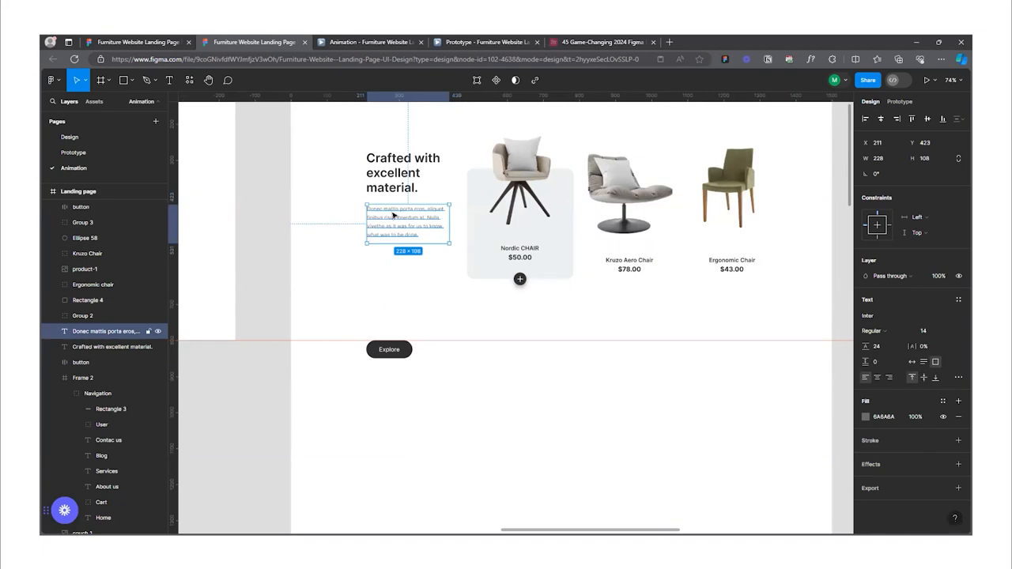
pyautogui.hotkey('ctrl', 'z')
pyautogui.click(394, 221)
pyautogui.moveTo(398, 225); pyautogui.dragTo(399, 318)
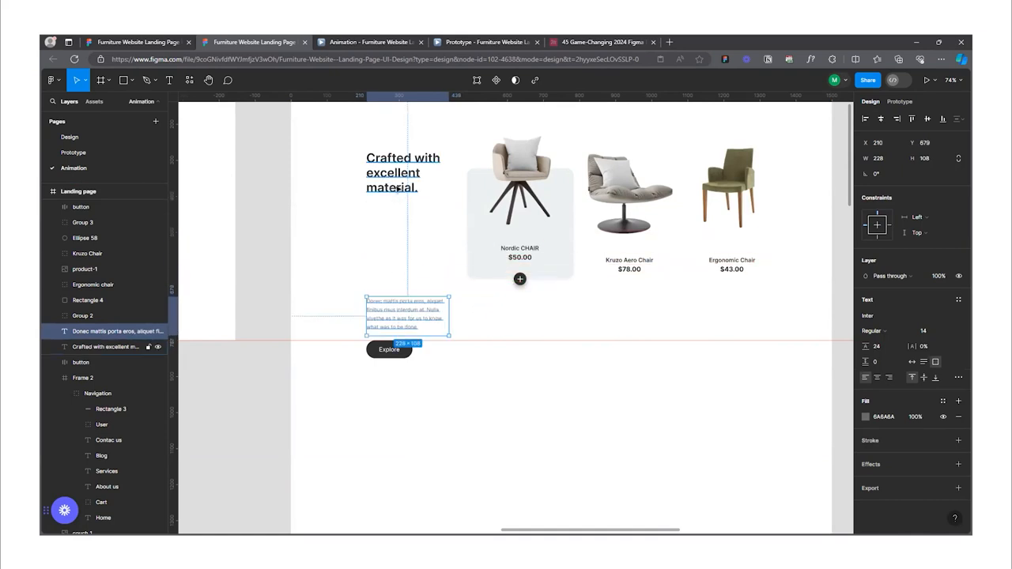
pyautogui.click(395, 159)
pyautogui.moveTo(396, 159); pyautogui.dragTo(396, 258)
pyautogui.scroll(-1, 394, 259)
pyautogui.scroll(-3, 391, 314)
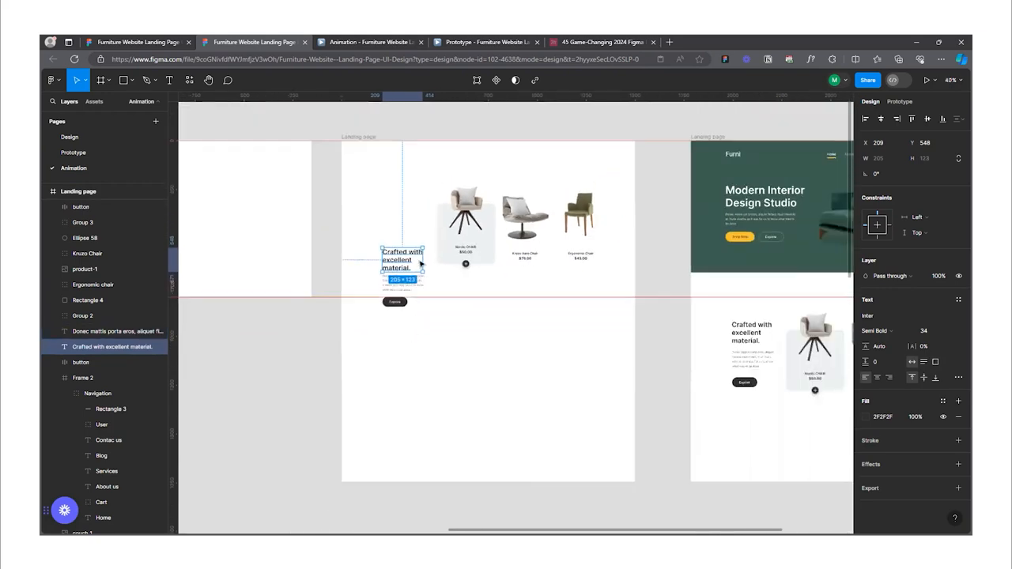
# - Widen the text spacing by placing the Explore button at Y 923, the heading at Y 494 and the paragraph at Y 716
pyautogui.click(391, 314)
pyautogui.moveTo(393, 315); pyautogui.dragTo(392, 342)
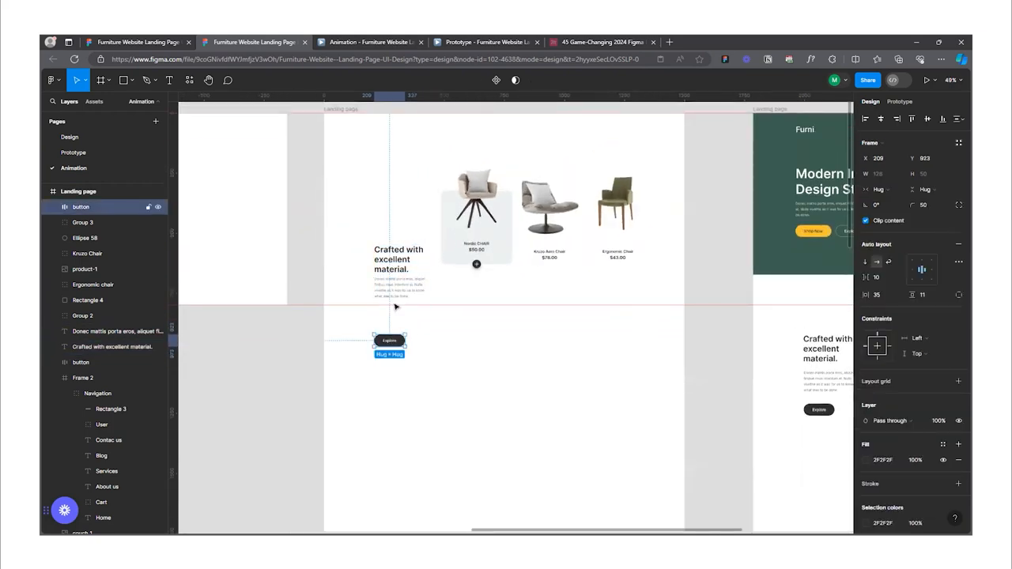
pyautogui.click(398, 293)
pyautogui.moveTo(398, 303); pyautogui.dragTo(396, 318)
pyautogui.click(394, 261)
pyautogui.moveTo(393, 258); pyautogui.dragTo(393, 246)
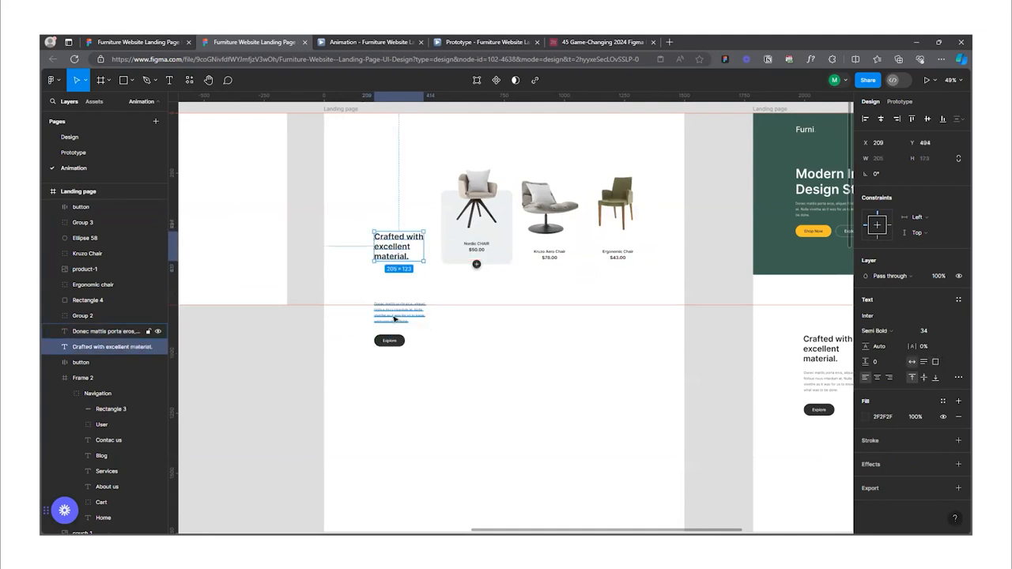
pyautogui.moveTo(394, 321); pyautogui.dragTo(395, 305)
pyautogui.scroll(-2, 403, 316)
pyautogui.scroll(3, 490, 212)
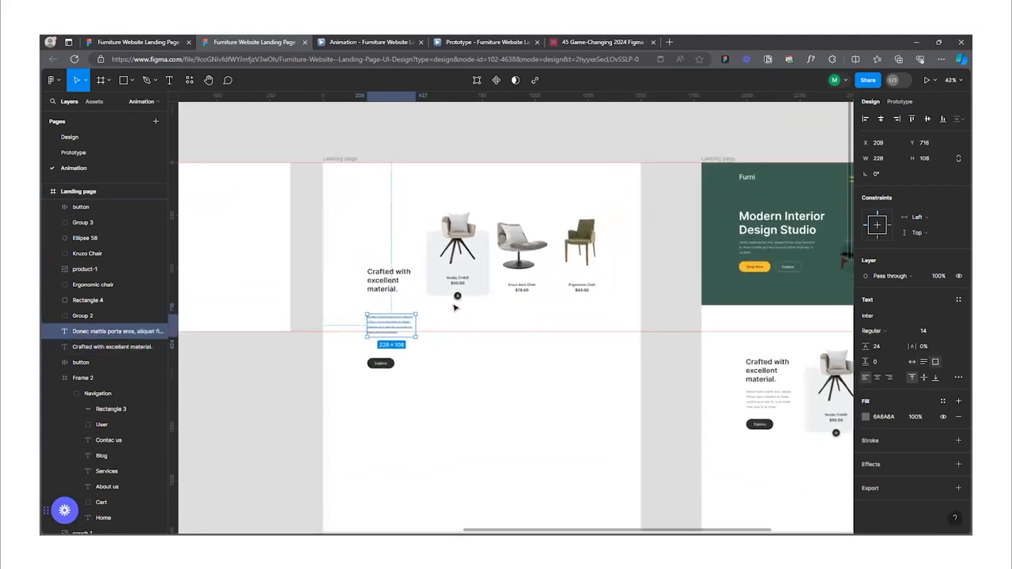
# - Wrap the plus icon and its dark circle in an auto layout frame and move it down below the Nordic Chair card
pyautogui.scroll(3, 452, 287)
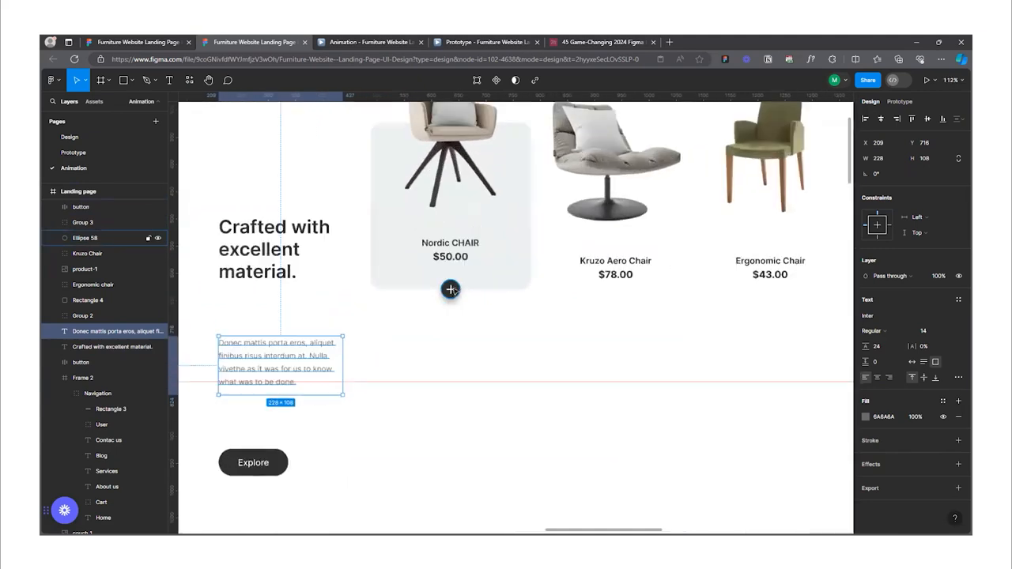
pyautogui.click(450, 288)
pyautogui.scroll(4, 456, 282)
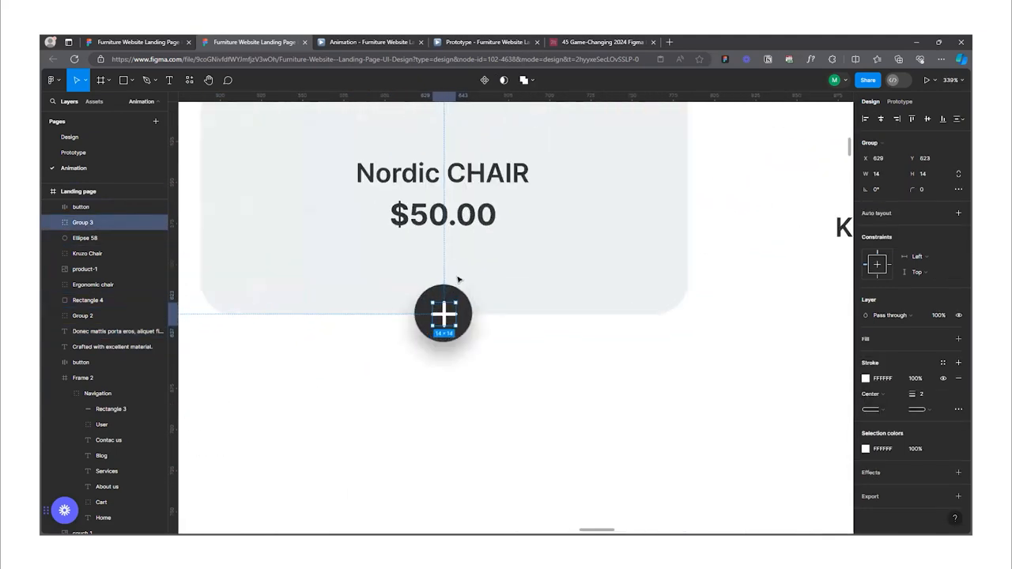
pyautogui.hotkey('shift', 'a')
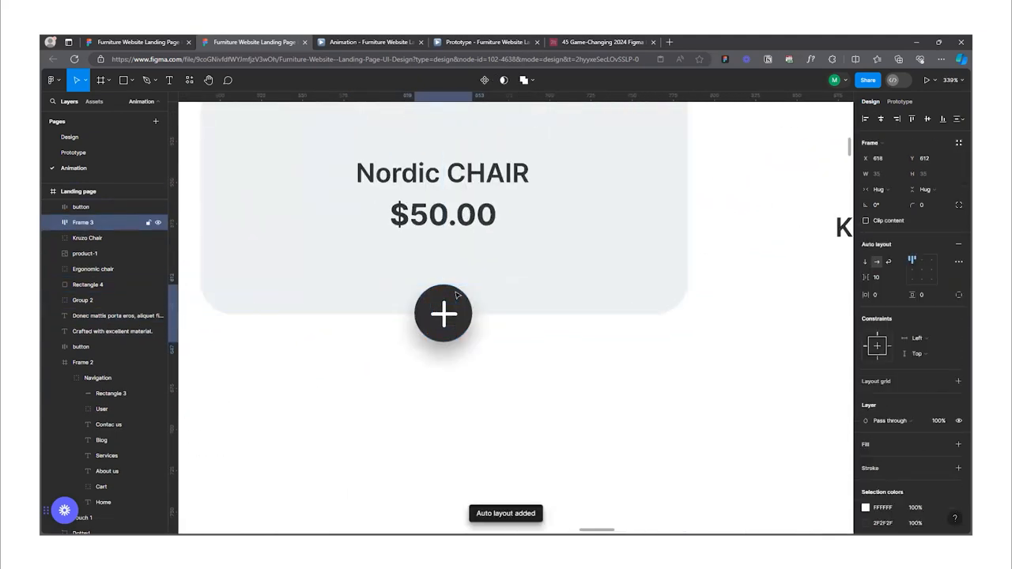
pyautogui.scroll(-4, 457, 295)
pyautogui.scroll(-3, 457, 297)
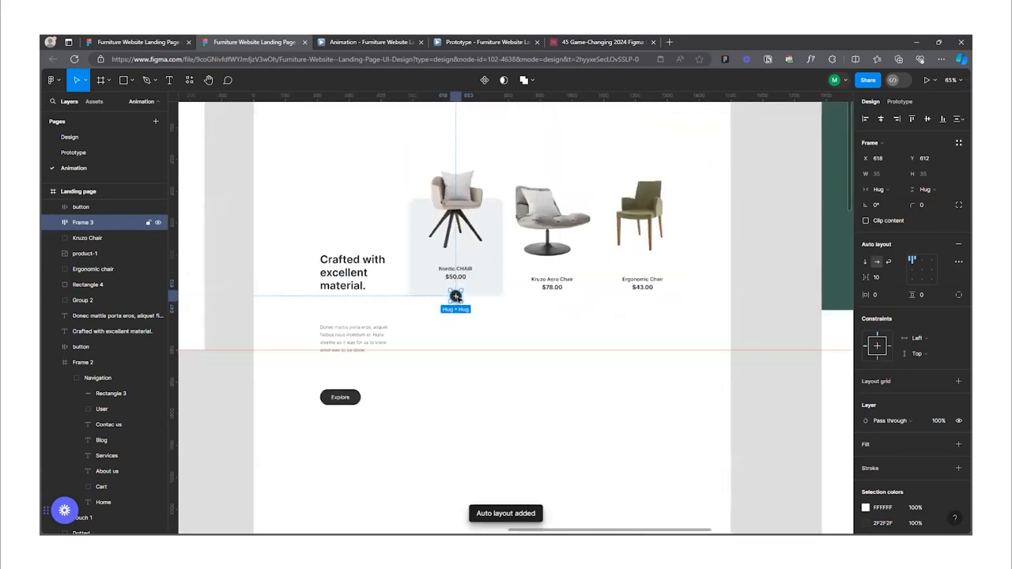
pyautogui.moveTo(458, 314); pyautogui.dragTo(454, 369)
# - Reorder the Nordic Chair label above its card layer, then lower the card and label and place the chair image at Y 502
pyautogui.click(455, 274)
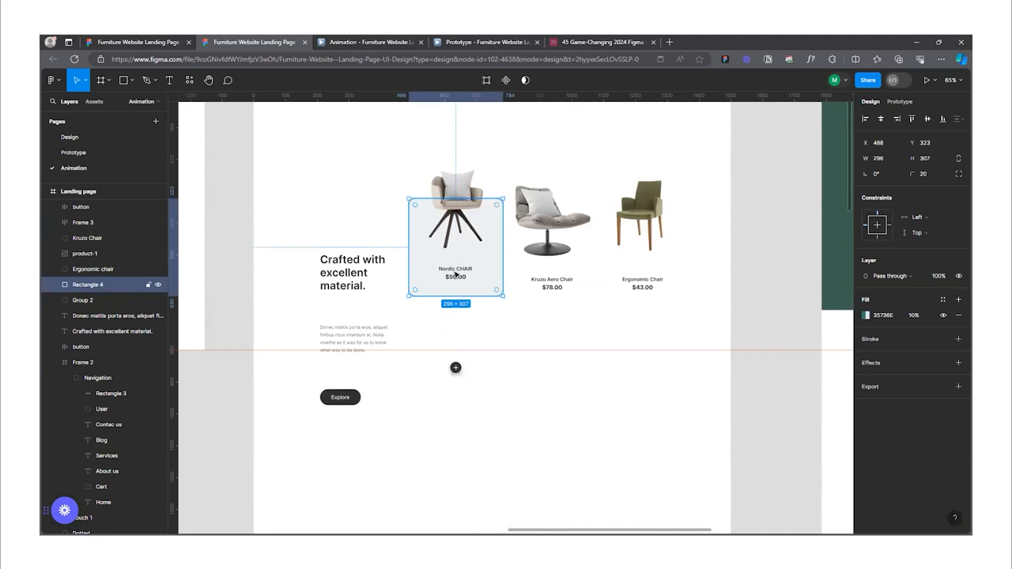
pyautogui.click(96, 303)
pyautogui.moveTo(93, 296); pyautogui.dragTo(95, 283)
pyautogui.keyDown('shift'); pyautogui.click(456, 281); pyautogui.keyUp('shift')
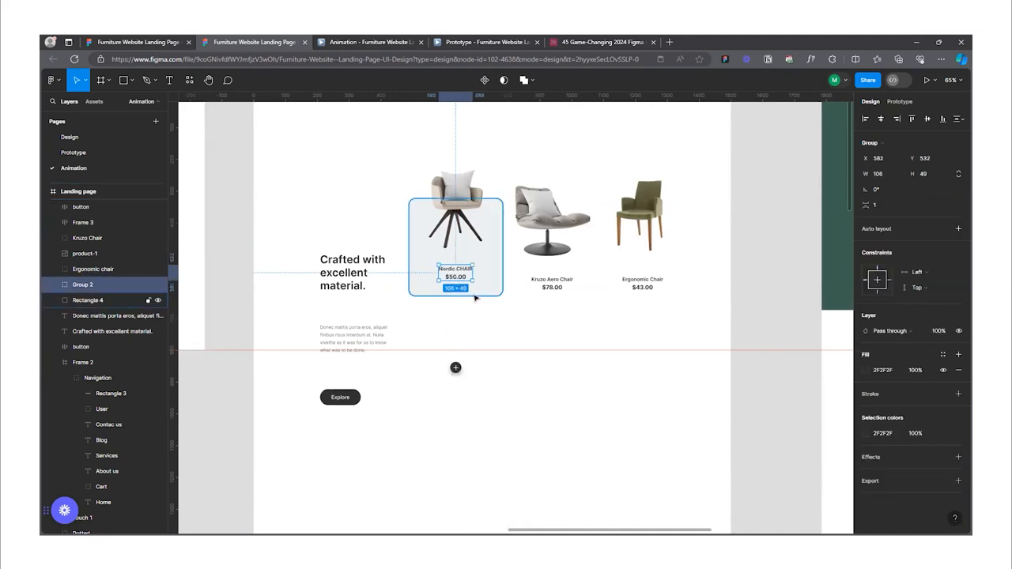
pyautogui.moveTo(477, 241); pyautogui.dragTo(462, 346)
pyautogui.click(467, 376)
pyautogui.moveTo(462, 197); pyautogui.dragTo(461, 271)
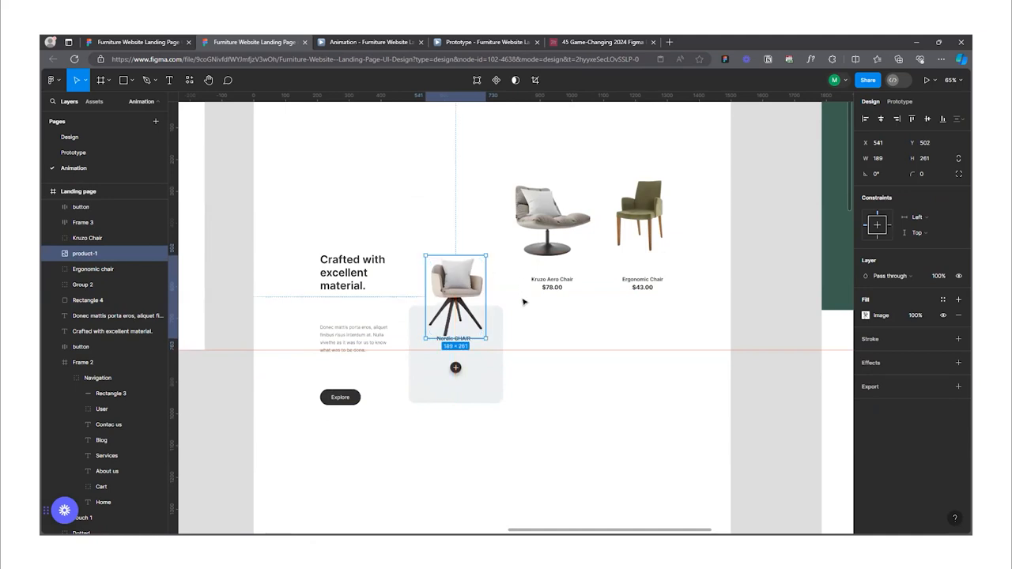
# - Stagger the other products downward, with the Kruzo Aero Chair at X 825 and the Ergonomic Chair at X 1143, Y 1175
pyautogui.click(540, 316)
pyautogui.scroll(-3, 538, 305)
pyautogui.moveTo(545, 227); pyautogui.dragTo(545, 363)
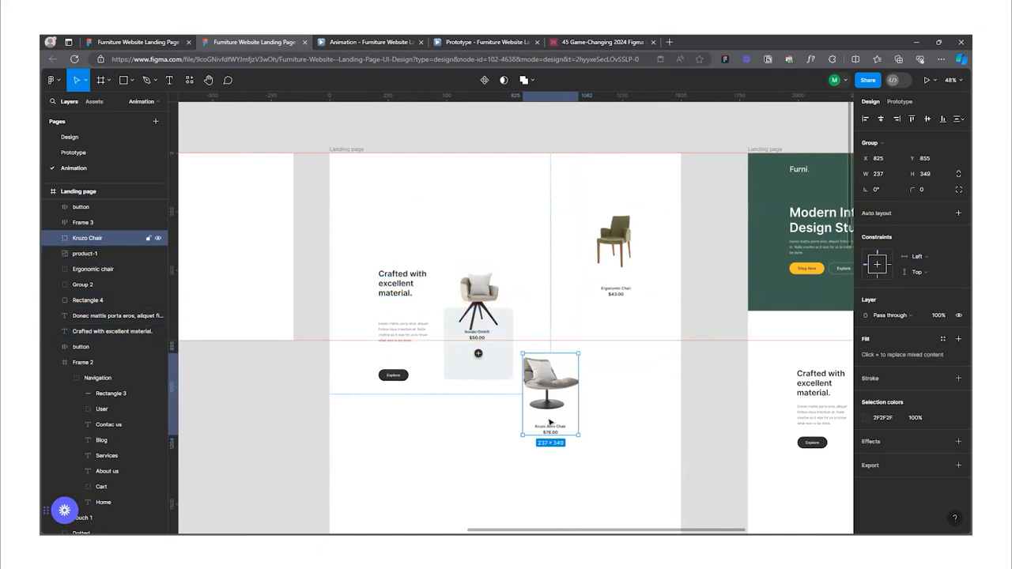
pyautogui.moveTo(563, 379); pyautogui.dragTo(564, 389)
pyautogui.moveTo(617, 240); pyautogui.dragTo(618, 462)
pyautogui.keyDown('ctrl'); pyautogui.scroll(-3, 547, 260); pyautogui.keyUp('ctrl')
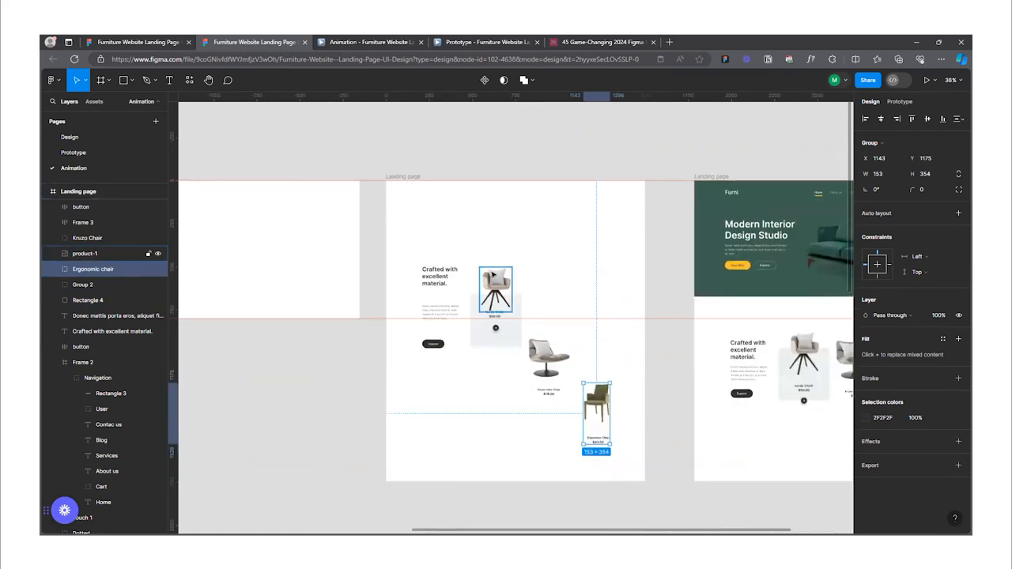
# - Move all staggered product elements of the middle Landing page frame down together until they start just below the lower guide line
pyautogui.keyDown('ctrl'); pyautogui.scroll(2, 571, 319); pyautogui.keyUp('ctrl')
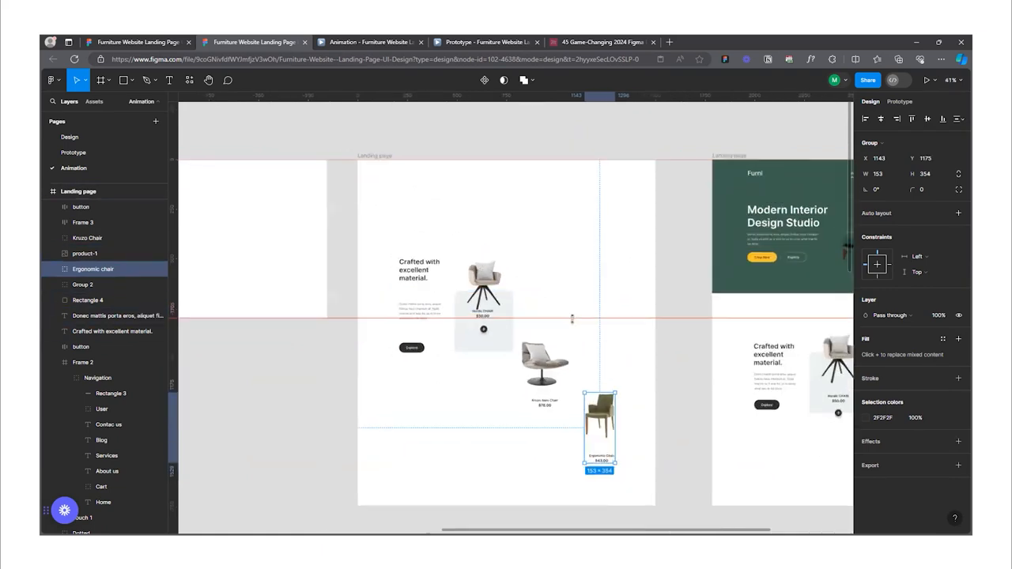
pyautogui.keyDown('ctrl'); pyautogui.scroll(-2, 500, 334); pyautogui.keyUp('ctrl')
pyautogui.keyDown('ctrl'); pyautogui.scroll(-3, 522, 379); pyautogui.keyUp('ctrl')
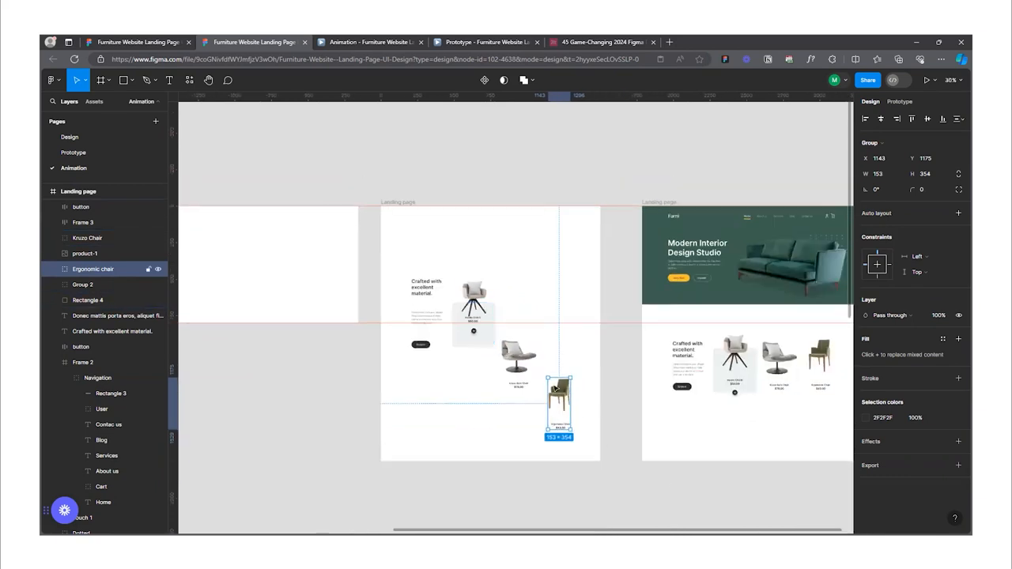
pyautogui.keyDown('ctrl'); pyautogui.scroll(2, 718, 384); pyautogui.keyUp('ctrl')
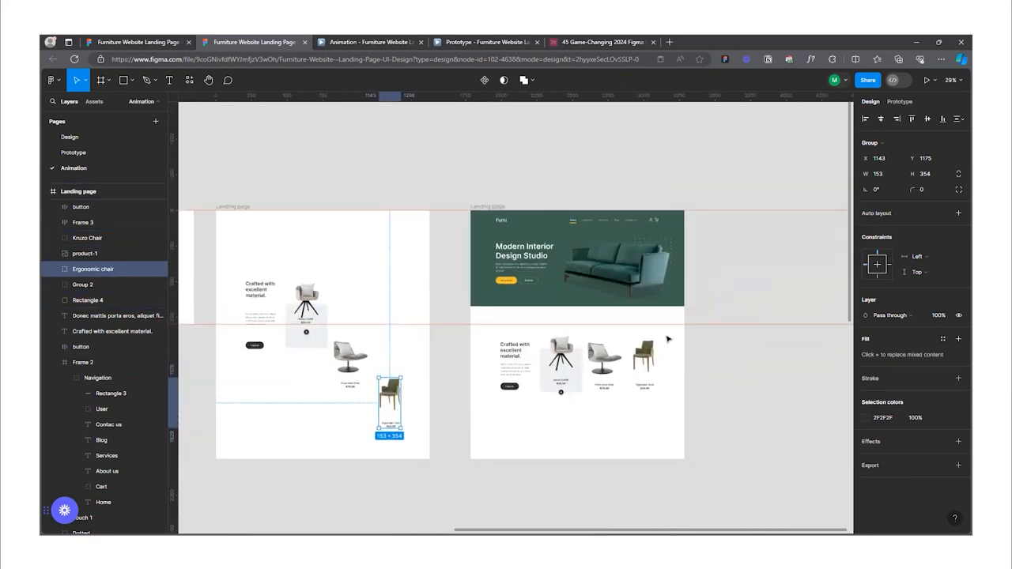
pyautogui.keyDown('ctrl'); pyautogui.scroll(-4, 667, 339); pyautogui.keyUp('ctrl')
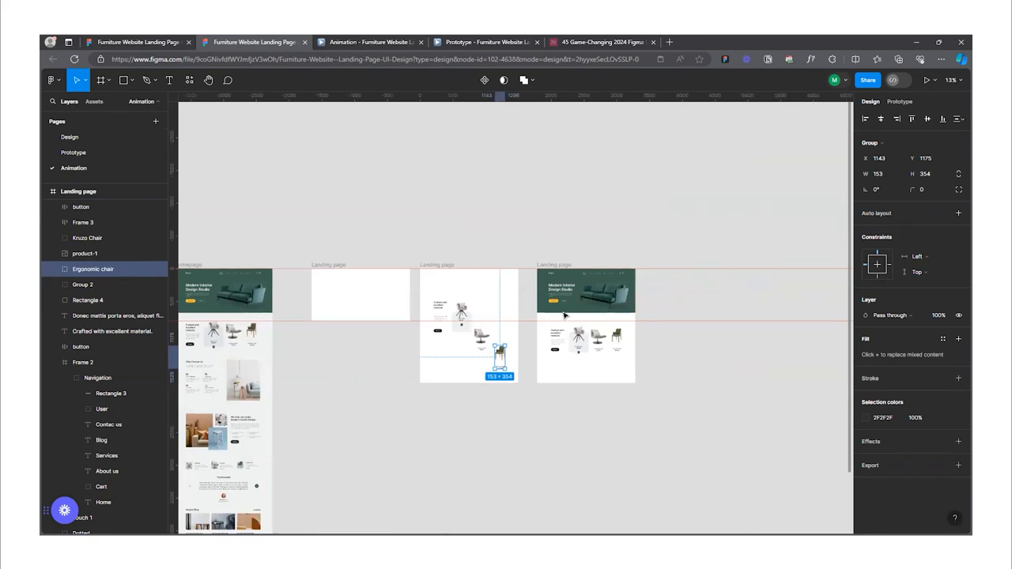
pyautogui.keyDown('ctrl'); pyautogui.scroll(2, 404, 304); pyautogui.keyUp('ctrl')
pyautogui.keyDown('ctrl'); pyautogui.scroll(-2, 498, 307); pyautogui.keyUp('ctrl')
pyautogui.keyDown('ctrl'); pyautogui.scroll(3, 440, 304); pyautogui.keyUp('ctrl')
pyautogui.moveTo(418, 295); pyautogui.dragTo(601, 425)
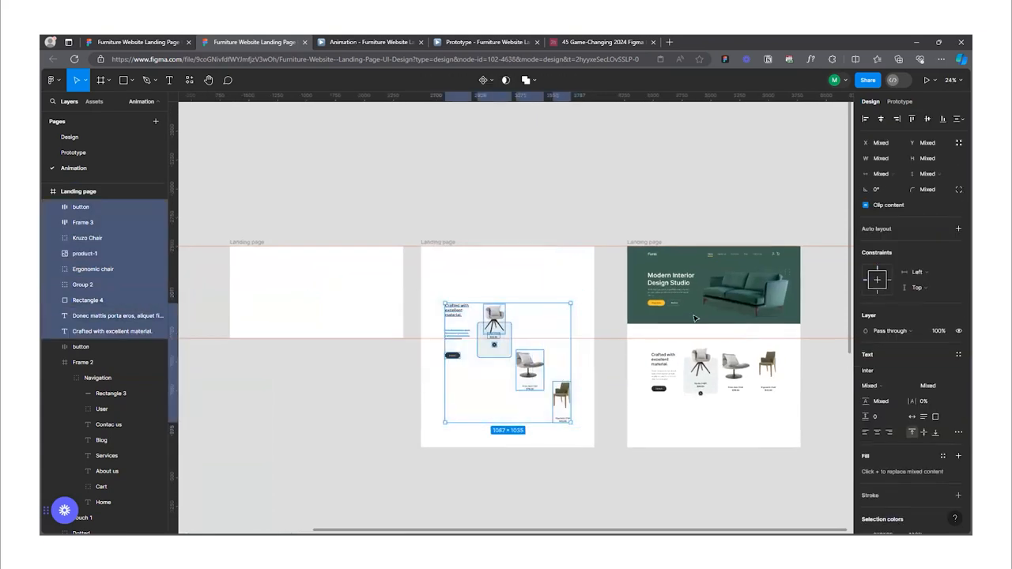
pyautogui.keyDown('ctrl'); pyautogui.scroll(2, 544, 385); pyautogui.keyUp('ctrl')
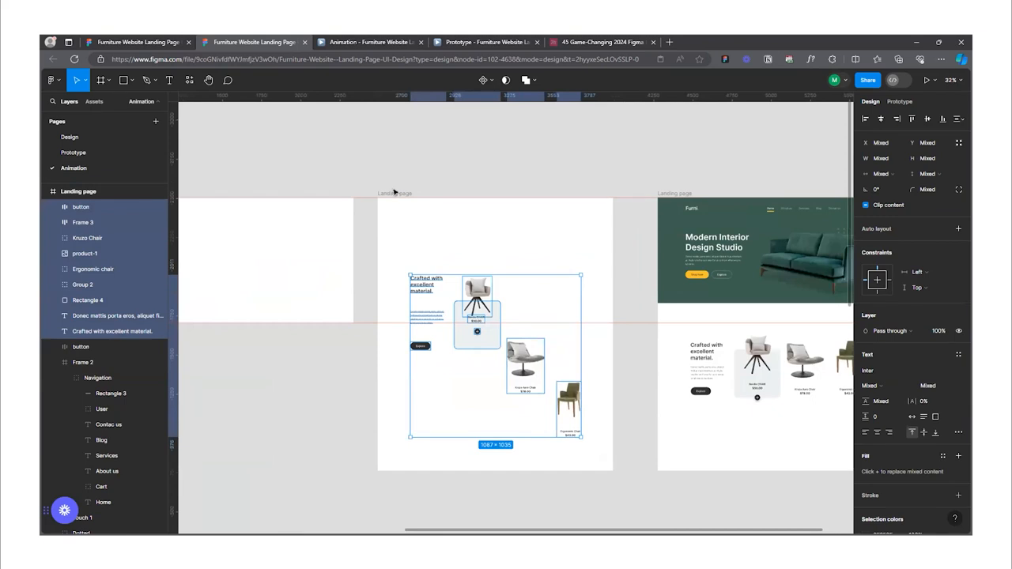
pyautogui.moveTo(474, 291); pyautogui.dragTo(397, 319)
pyautogui.click(807, 316)
pyautogui.click(665, 250)
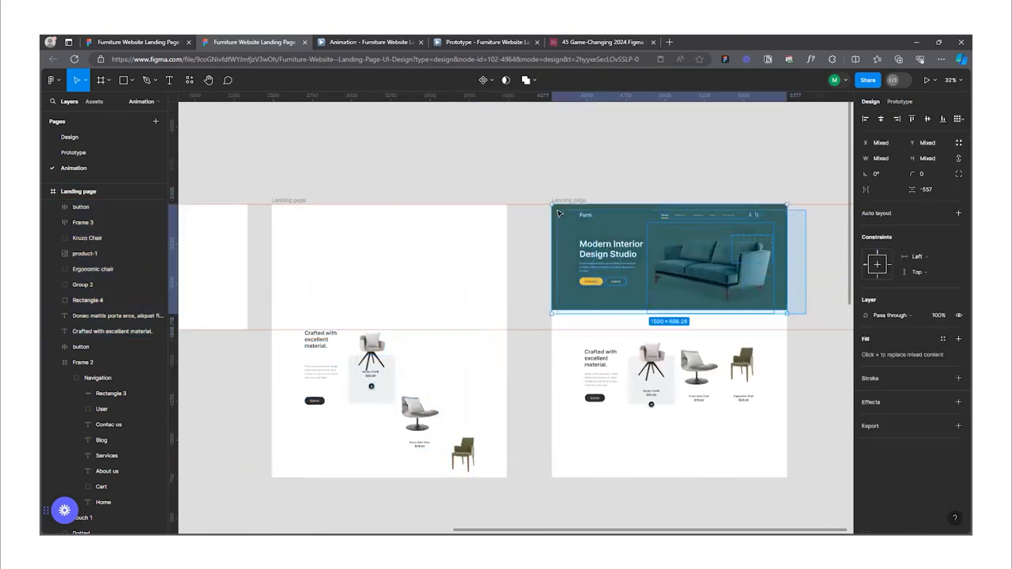
pyautogui.scroll(-3, 654, 270)
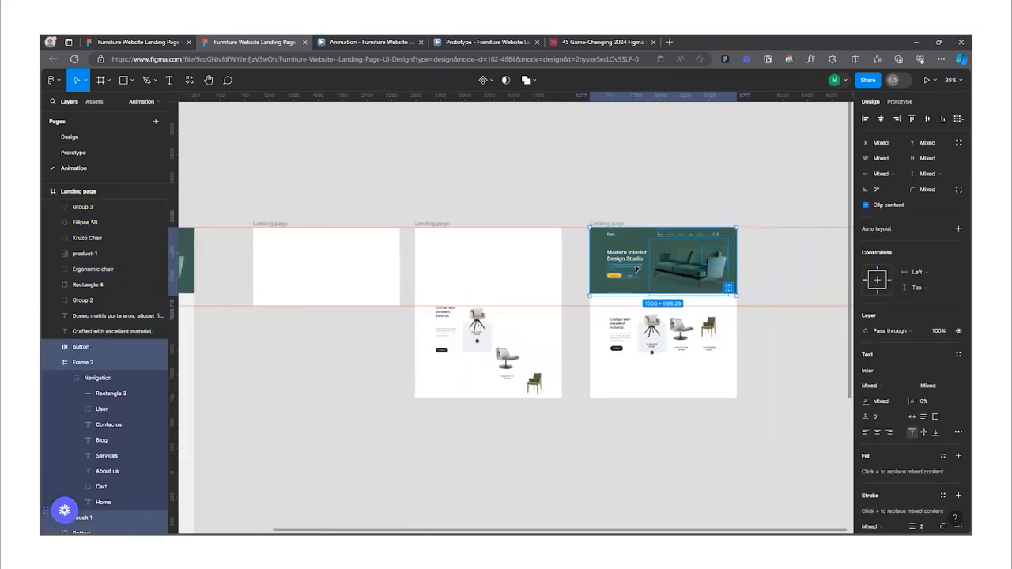
pyautogui.scroll(-2, 637, 269)
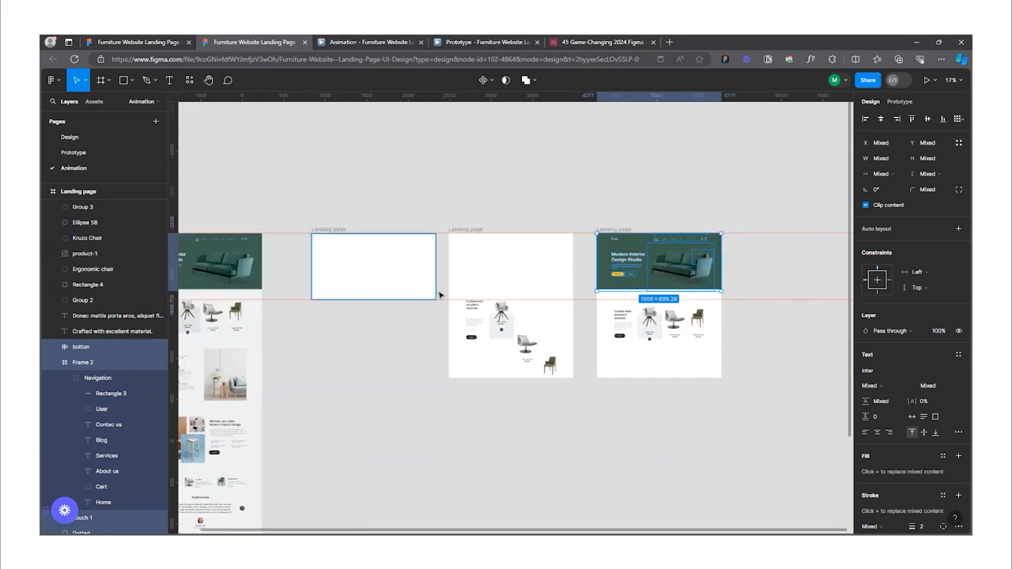
pyautogui.moveTo(442, 293); pyautogui.dragTo(585, 390)
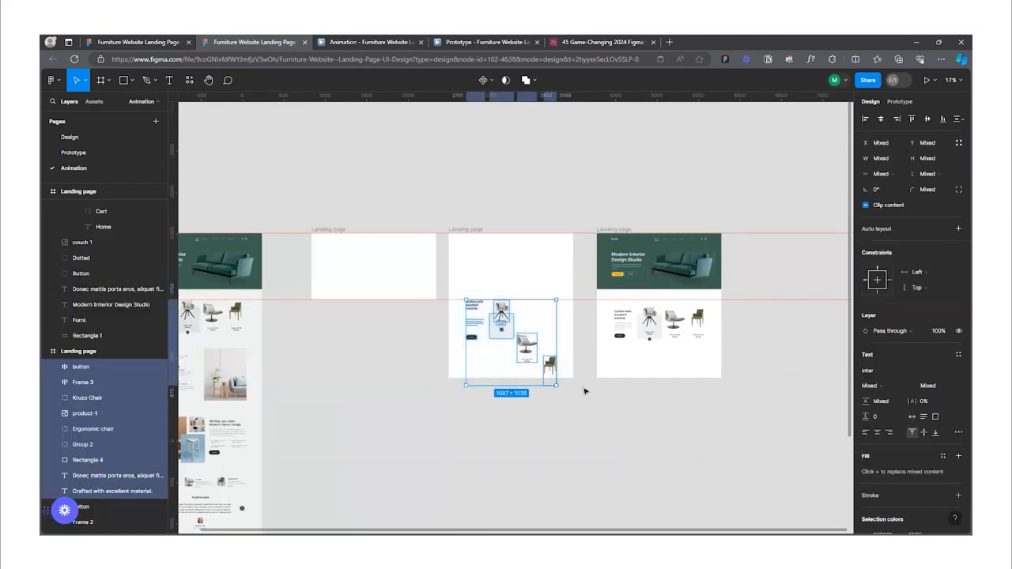
pyautogui.click(675, 425)
# - Undo the product section staggering, the plus button's auto layout and the green background rectangle's move in the middle Landing page frame
pyautogui.hotkey('ctrl', 'z')
pyautogui.hotkey('ctrl', 'z')
pyautogui.hotkey('ctrl', 'z')
pyautogui.hotkey('ctrl', 'z')
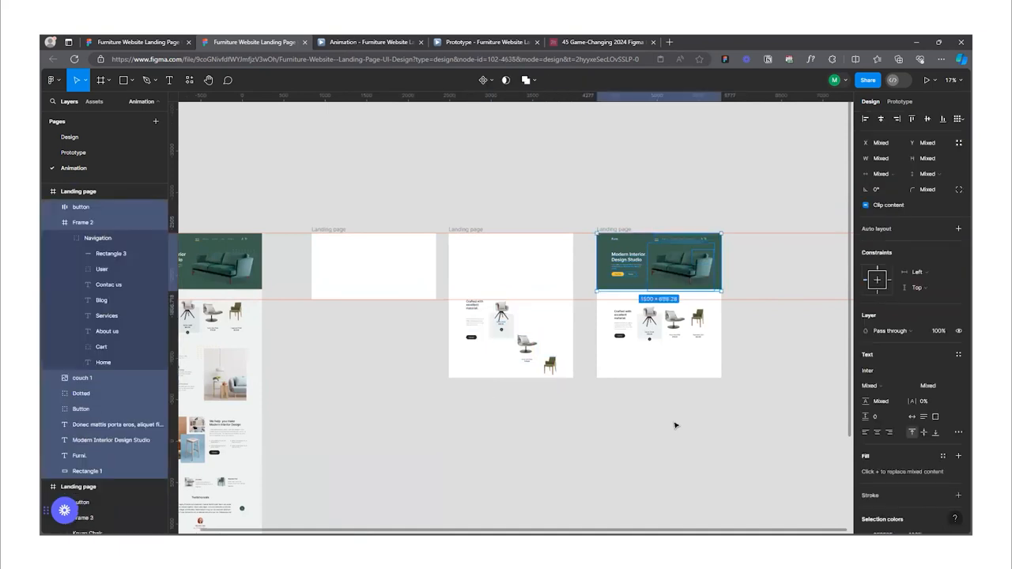
pyautogui.hotkey('ctrl', 'z')
pyautogui.hotkey('ctrl', 'z')
pyautogui.hotkey('ctrl', 'z')
pyautogui.hotkey('ctrl', 'z')
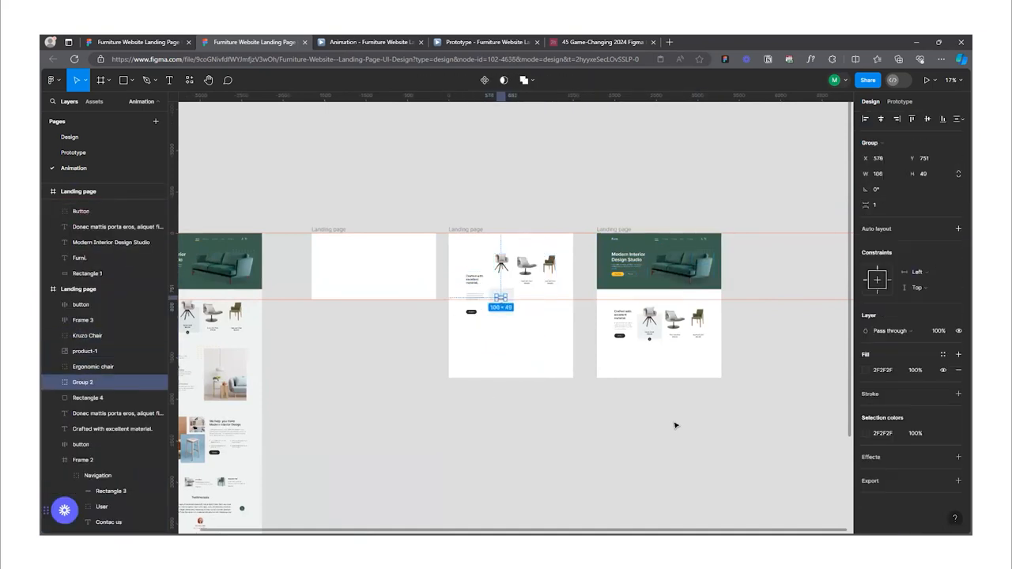
pyautogui.hotkey('ctrl', 'z')
pyautogui.hotkey('ctrl', 'z')
pyautogui.hotkey('ctrl', 'z')
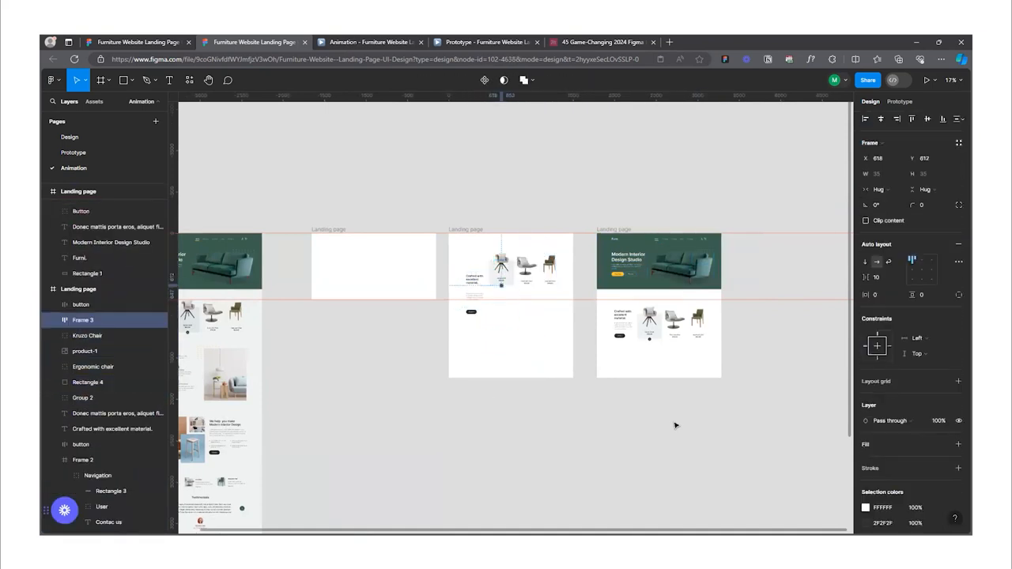
pyautogui.hotkey('ctrl', 'z')
pyautogui.hotkey('ctrl', 'z')
pyautogui.hotkey('ctrl', 'z')
pyautogui.hotkey('ctrl', 'z')
pyautogui.hotkey('ctrl', 'z')
pyautogui.hotkey('ctrl', 'z')
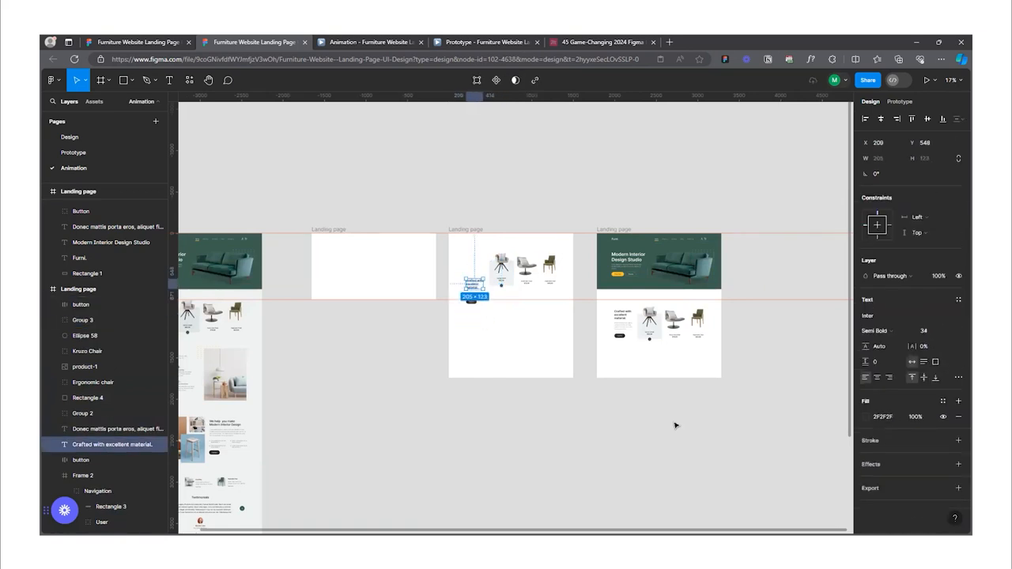
pyautogui.hotkey('ctrl', 'z')
pyautogui.hotkey('ctrl', 'z')
pyautogui.hotkey('ctrl', 'z')
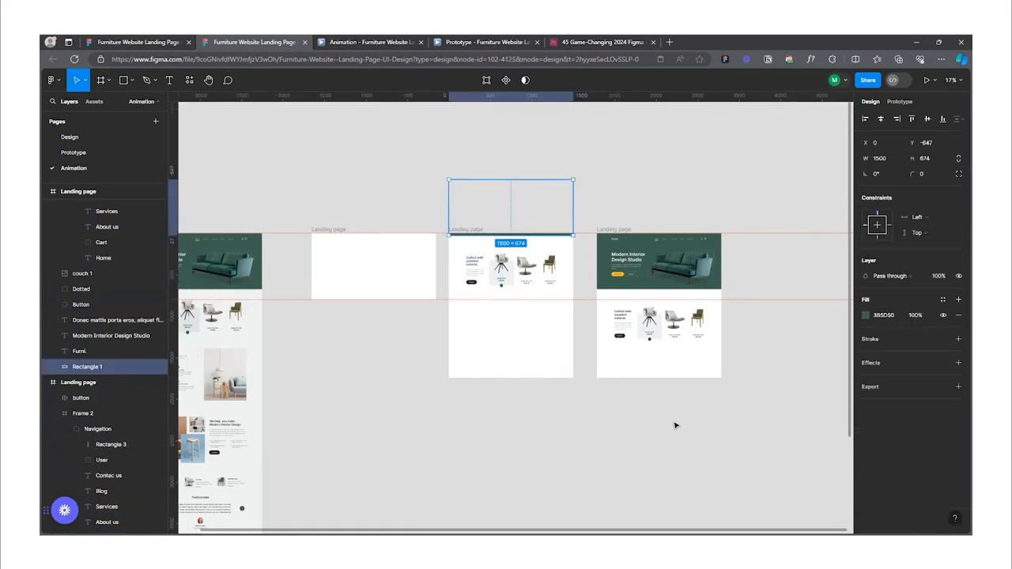
# - Undo the remaining hero section moves in the middle Landing page frame
pyautogui.hotkey('ctrl', 'z')
pyautogui.hotkey('ctrl', 'z')
pyautogui.hotkey('ctrl', 'z')
pyautogui.hotkey('ctrl', 'z')
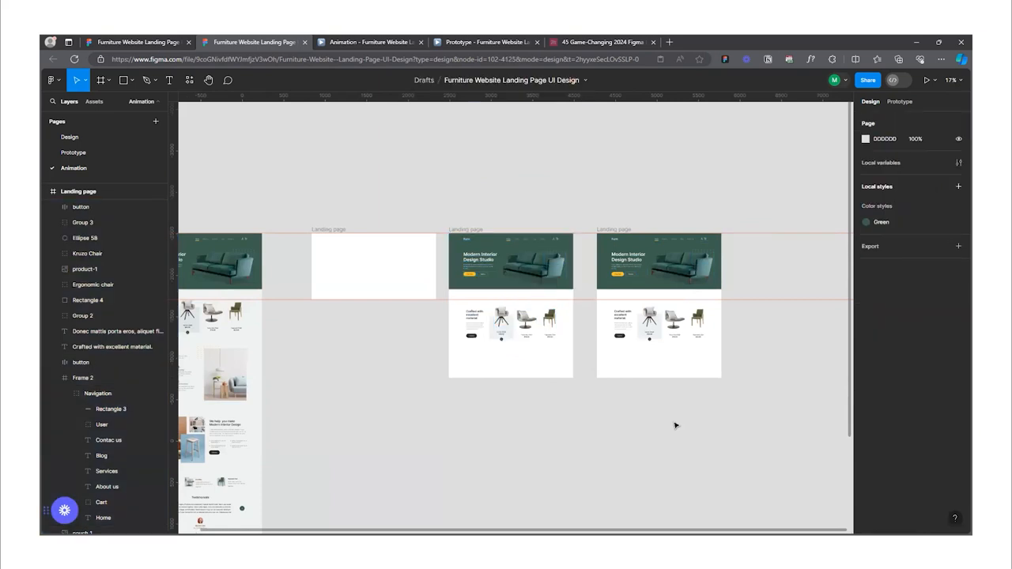
# - Move all contents of the last Landing page frame up until the product section replaces the hero between the two guide lines
pyautogui.hscroll(-3, 696, 263)
pyautogui.scroll(5, 684, 275)
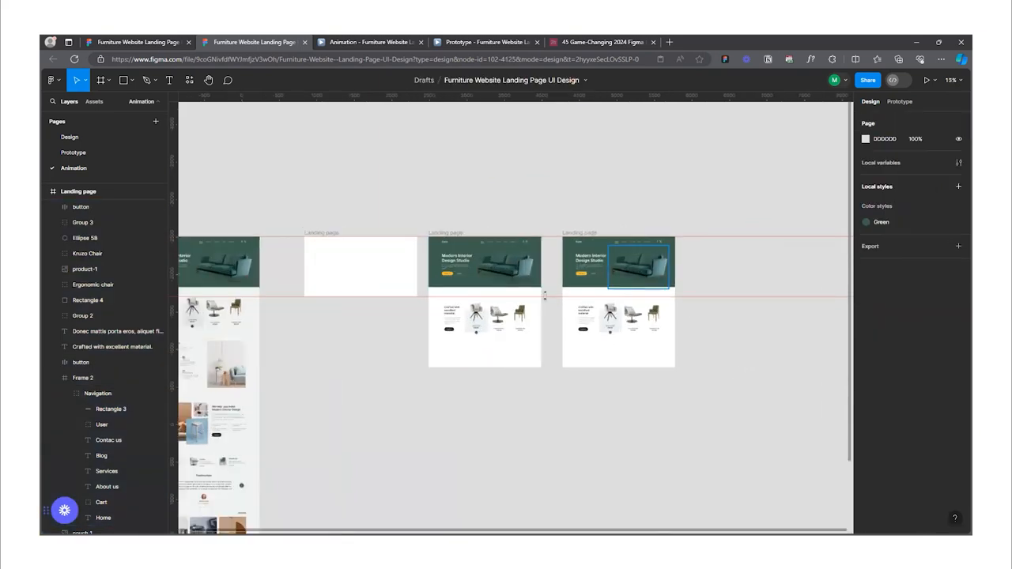
pyautogui.moveTo(646, 385); pyautogui.dragTo(419, 195)
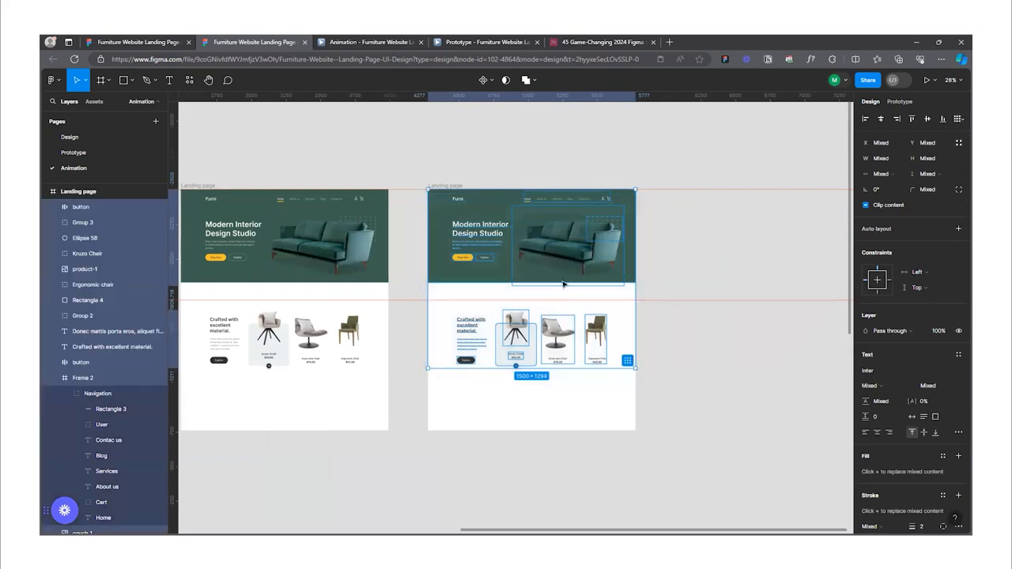
pyautogui.moveTo(563, 280); pyautogui.dragTo(566, 210)
pyautogui.click(701, 246)
# - Replace the product section in the middle Landing page frame with the copied staggered version and nudge it up slightly
pyautogui.scroll(-3, 702, 246)
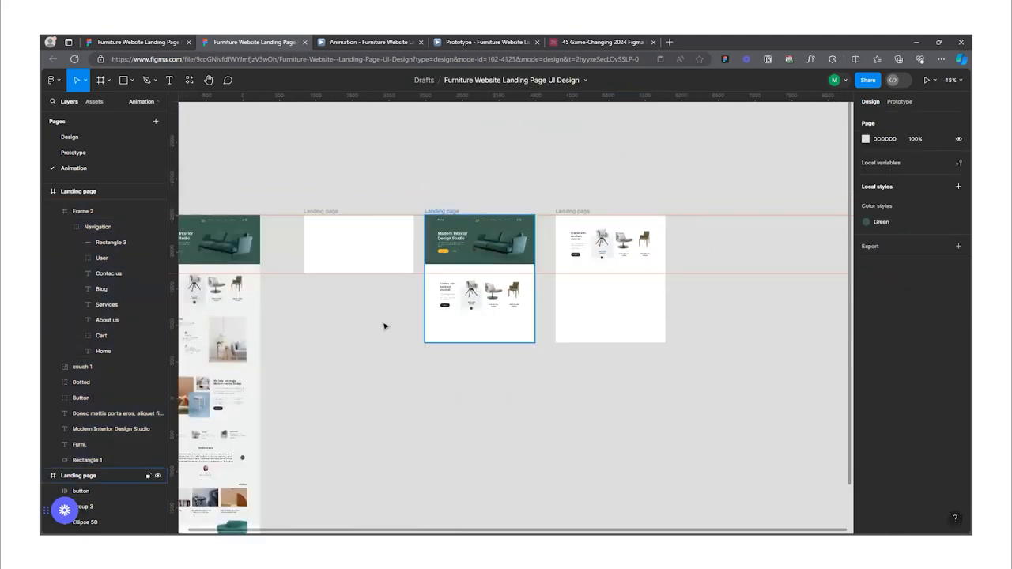
pyautogui.scroll(2, 384, 324)
pyautogui.scroll(2, 589, 312)
pyautogui.moveTo(651, 323); pyautogui.dragTo(440, 247)
pyautogui.press('Delete')
pyautogui.click(471, 292)
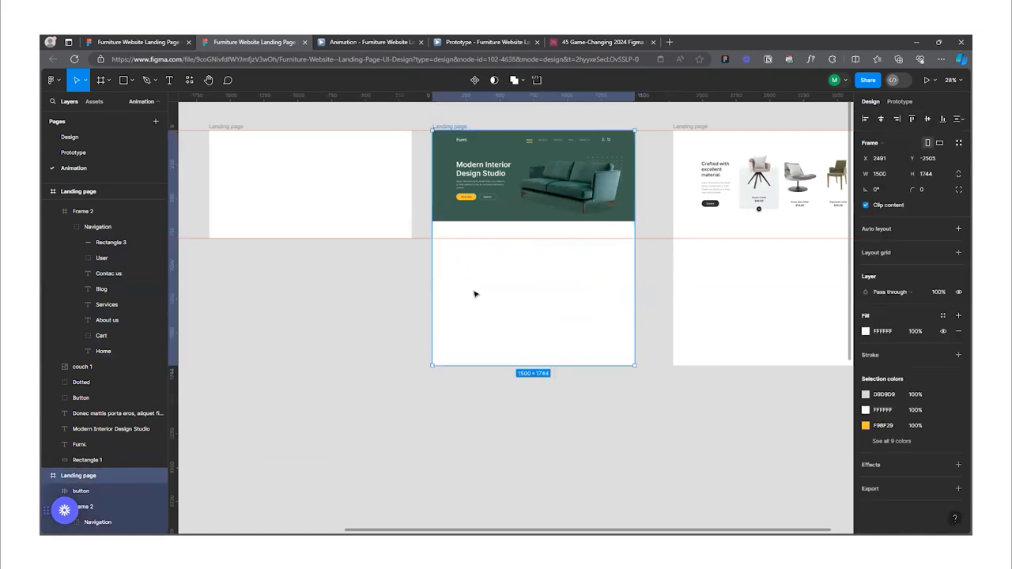
pyautogui.hotkey('ctrl', 'v')
pyautogui.scroll(2, 546, 314)
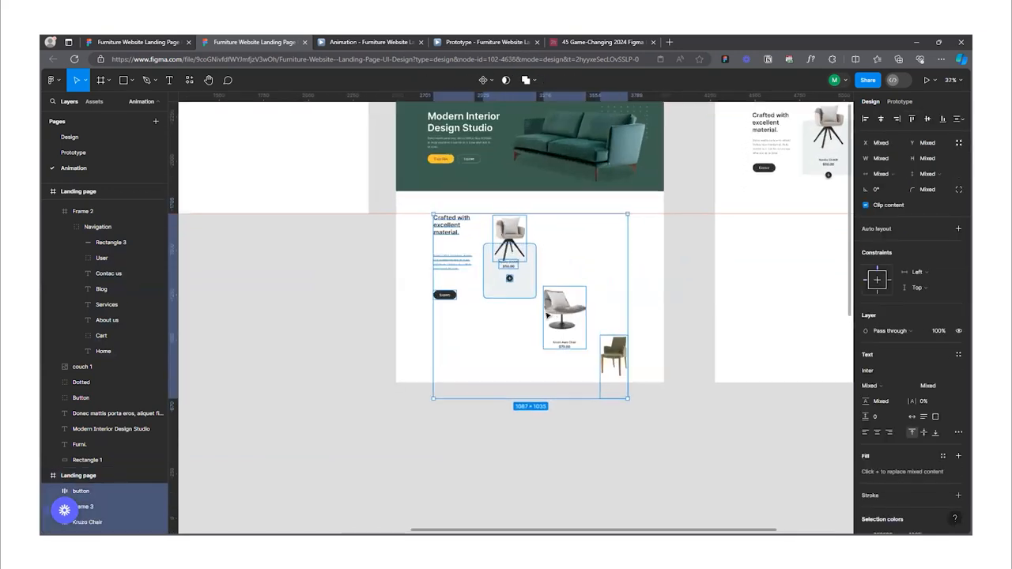
pyautogui.scroll(-2, 500, 293)
pyautogui.moveTo(578, 343); pyautogui.dragTo(577, 340)
pyautogui.click(536, 400)
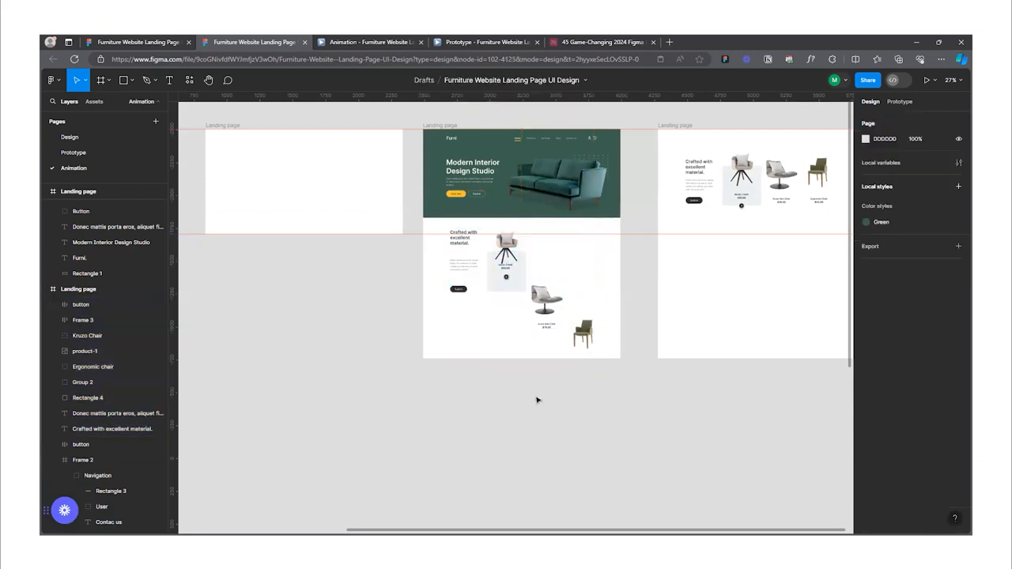
# - Connect the middle Landing page frame to the last Landing page frame with a prototype interaction
pyautogui.scroll(-2, 535, 400)
pyautogui.click(466, 194)
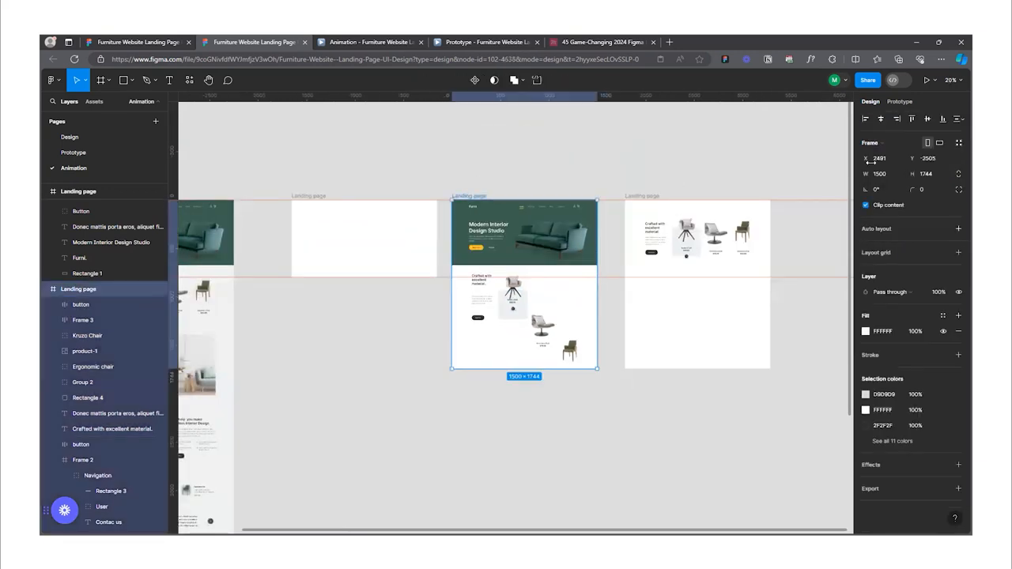
pyautogui.click(898, 103)
pyautogui.moveTo(597, 284); pyautogui.dragTo(641, 302)
pyautogui.click(675, 308)
# - Preview the hero-to-product transition in the Animation prototype and return to the design file
pyautogui.click(355, 41)
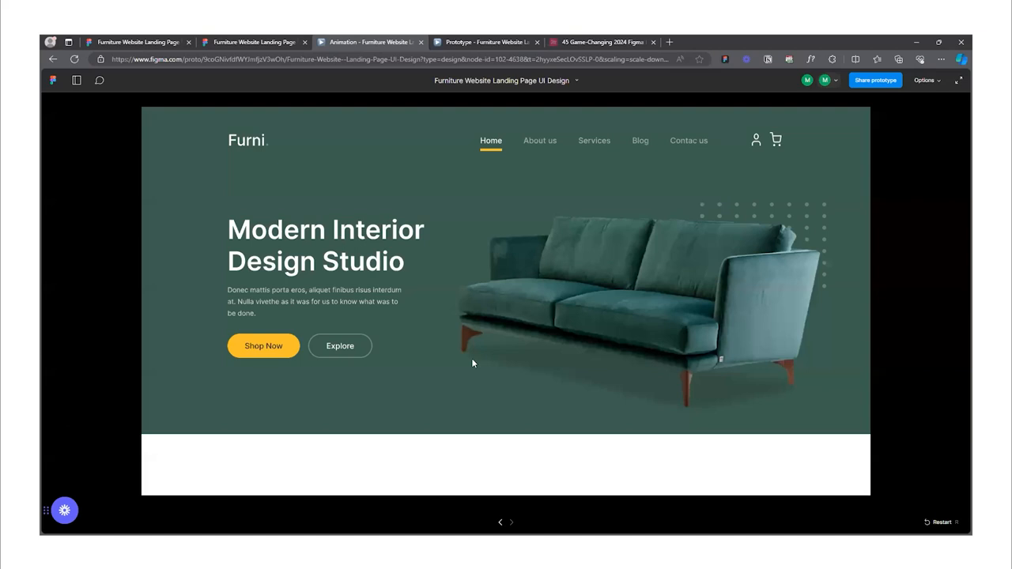
pyautogui.click(472, 363)
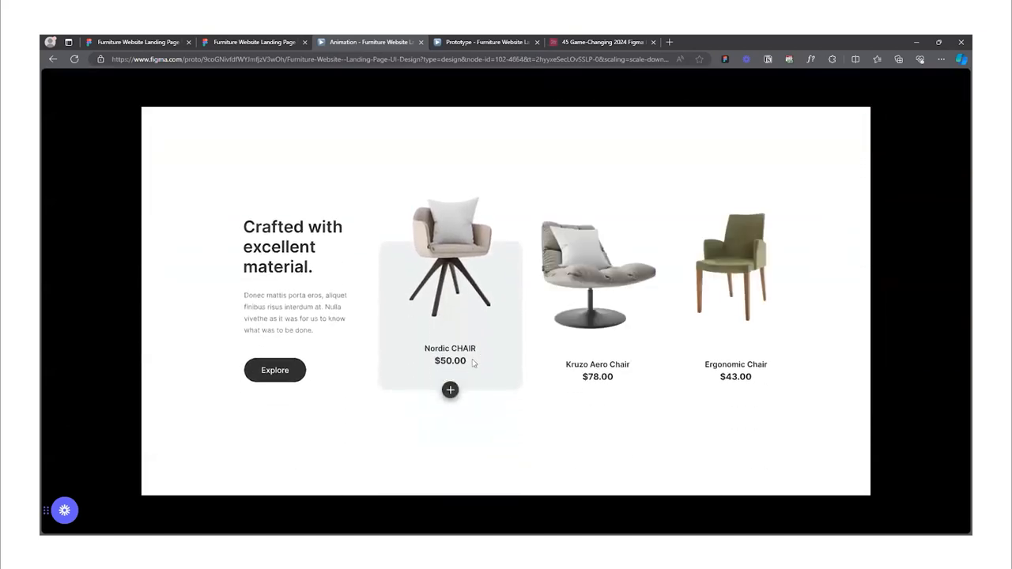
pyautogui.click(276, 41)
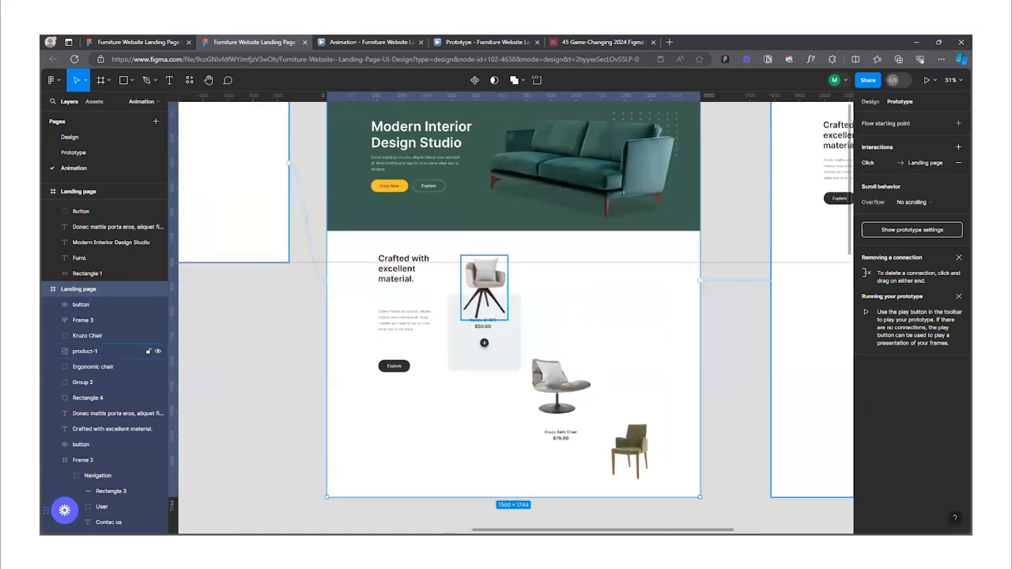
pyautogui.click(348, 42)
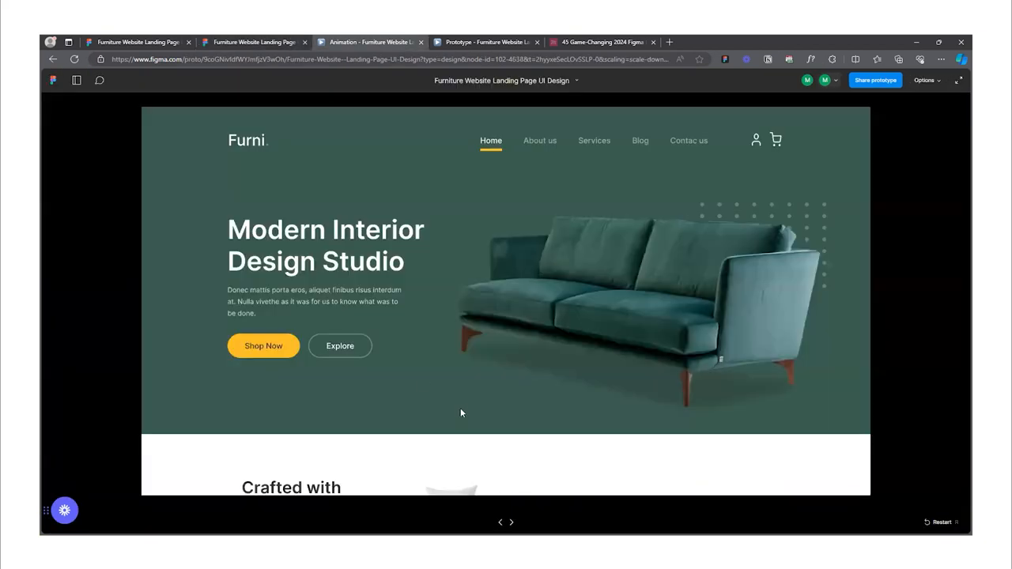
pyautogui.click(536, 301)
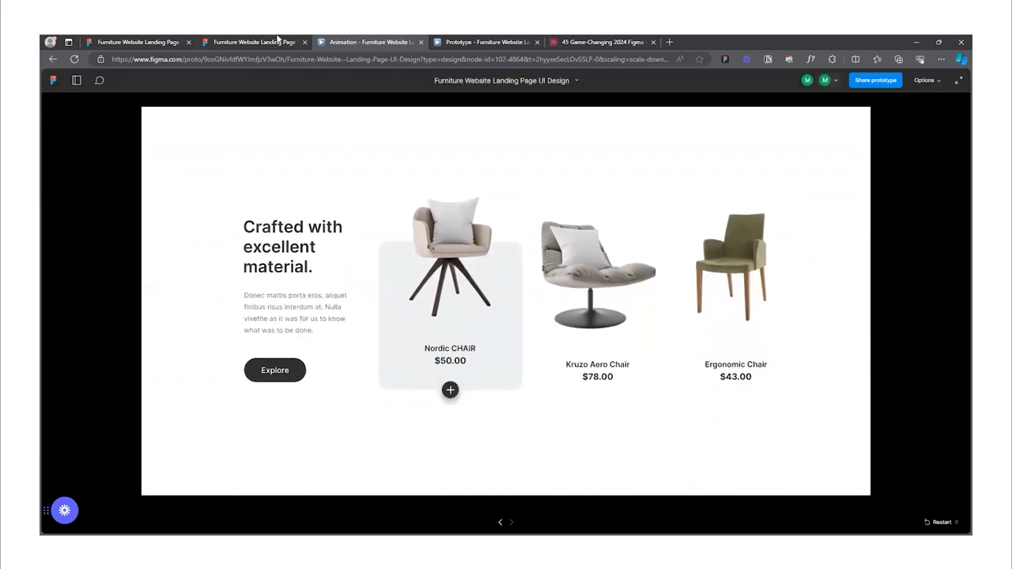
pyautogui.click(294, 42)
# - Extend the height of the middle Landing page frame to 2076, keeping its width at 1500
pyautogui.scroll(-6, 521, 294)
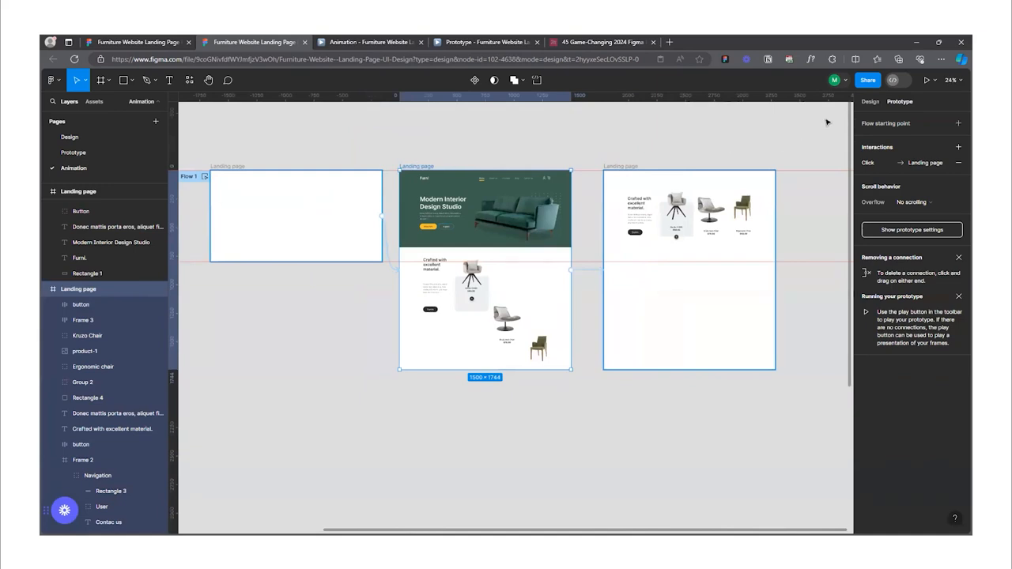
pyautogui.click(871, 102)
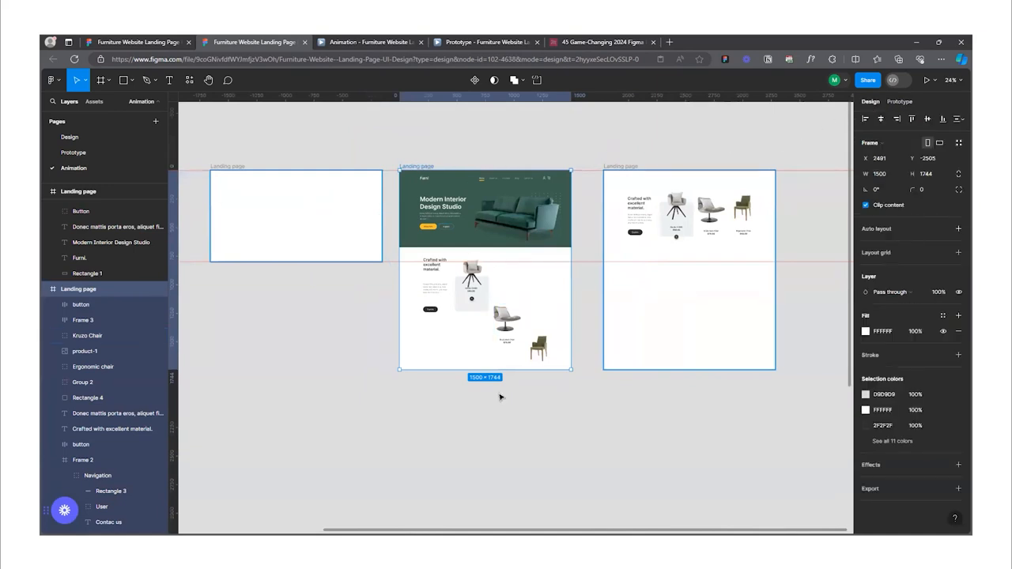
pyautogui.moveTo(504, 369); pyautogui.dragTo(505, 407)
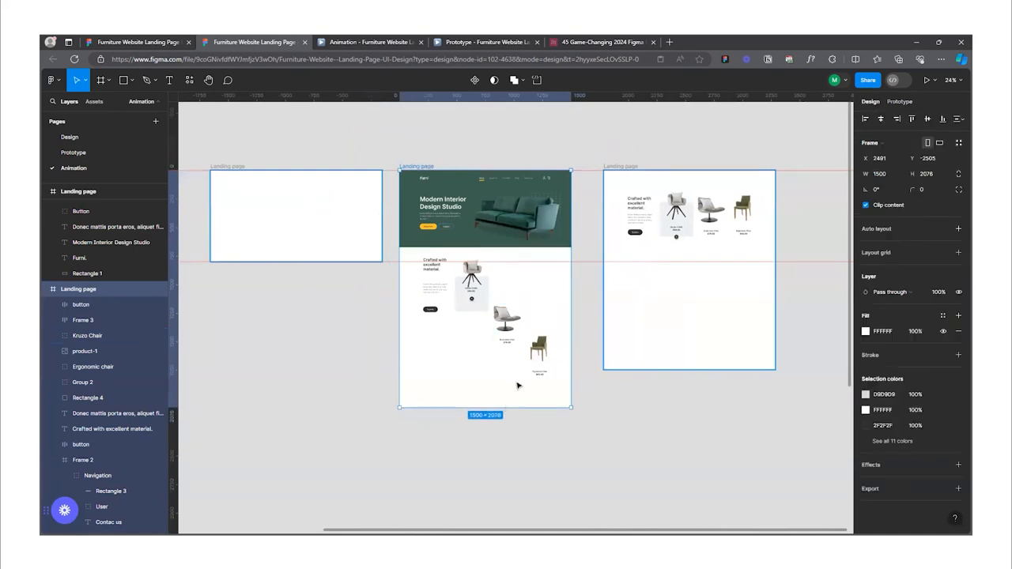
pyautogui.scroll(1, 536, 338)
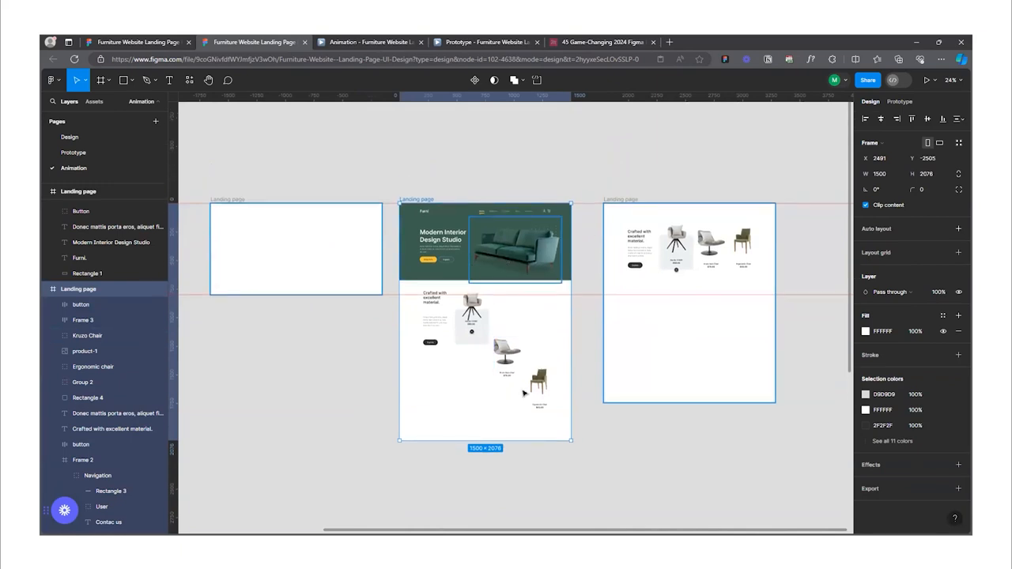
pyautogui.scroll(2, 533, 446)
pyautogui.moveTo(581, 401); pyautogui.dragTo(569, 384)
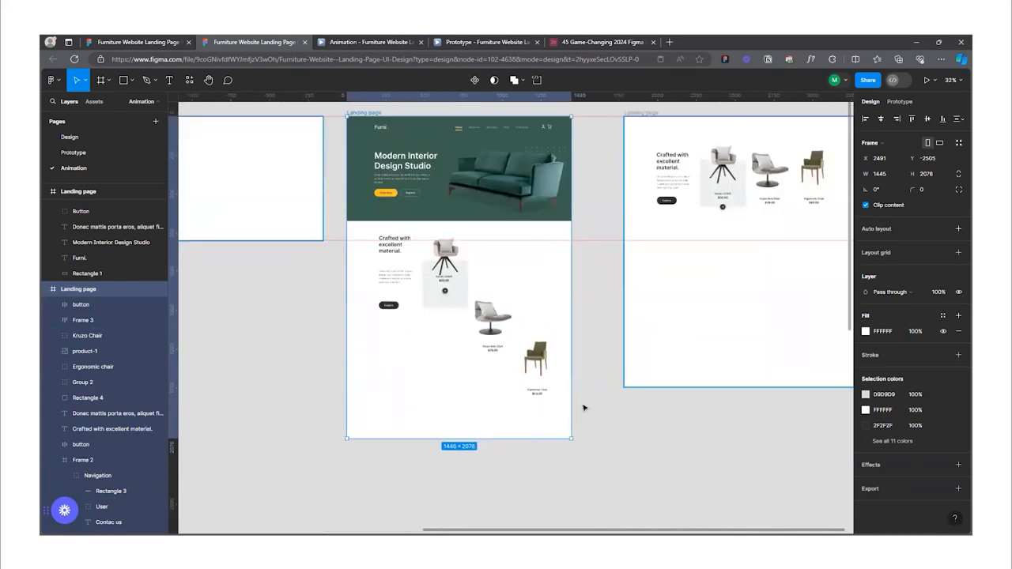
pyautogui.hotkey('ctrl', 'z')
# - Move the middle frame's product section down just below the lower guide line, then lower the three staggered chair products further
pyautogui.moveTo(530, 414); pyautogui.dragTo(373, 230)
pyautogui.moveTo(452, 268); pyautogui.dragTo(453, 274)
pyautogui.click(590, 403)
pyautogui.scroll(2, 575, 397)
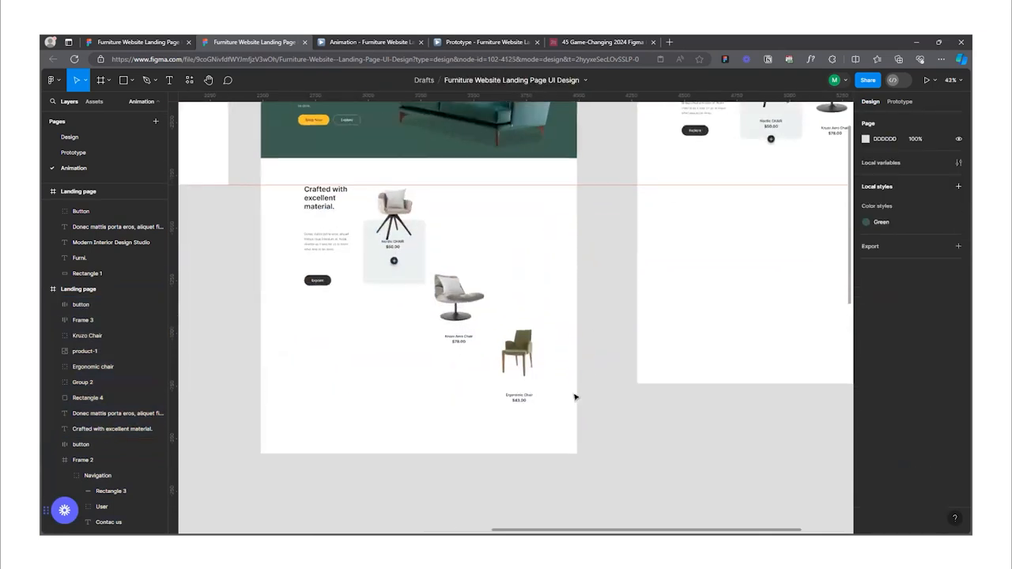
pyautogui.moveTo(589, 425); pyautogui.dragTo(408, 262)
pyautogui.click(295, 258)
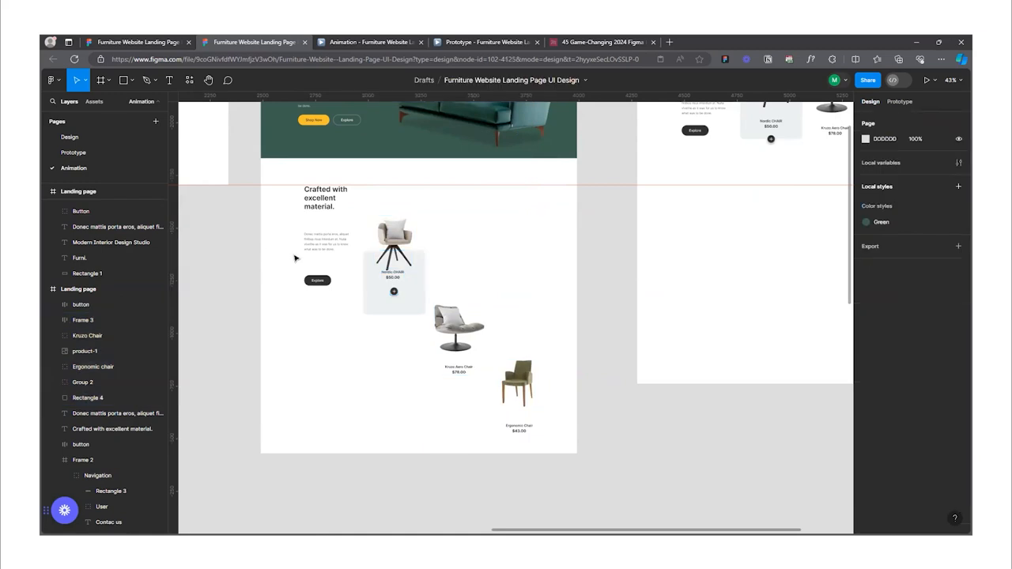
# - Lower the Explore button to Y 1352, the paragraph just above it, and the "Crafted with excellent material." heading to Y 1037
pyautogui.moveTo(318, 282); pyautogui.dragTo(319, 306)
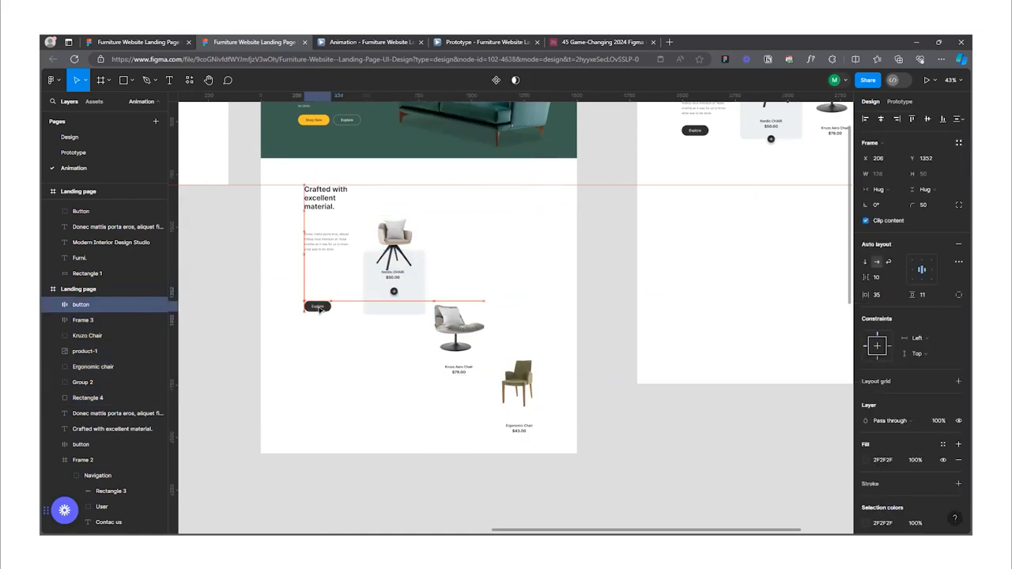
pyautogui.click(319, 241)
pyautogui.moveTo(321, 246); pyautogui.dragTo(323, 285)
pyautogui.moveTo(325, 203); pyautogui.dragTo(327, 254)
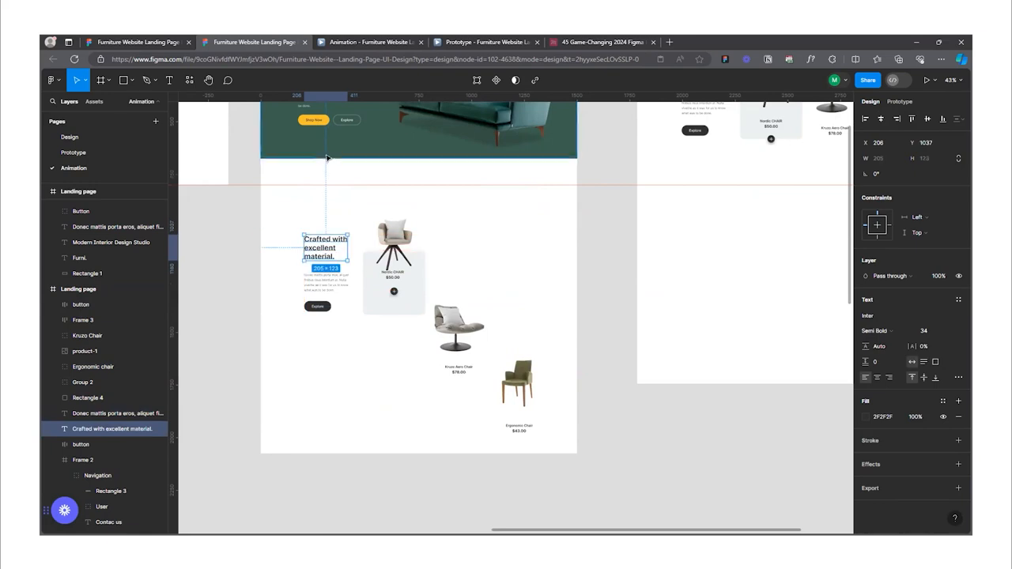
# - Replay the product section transition in the Animation prototype to check the staggered movement
pyautogui.click(351, 41)
pyautogui.click(499, 522)
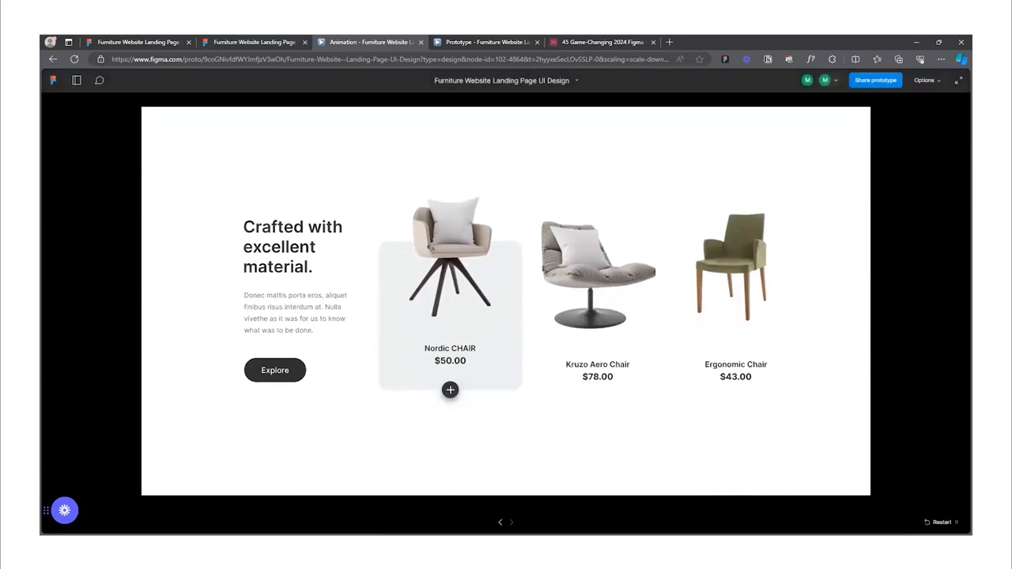
pyautogui.click(500, 522)
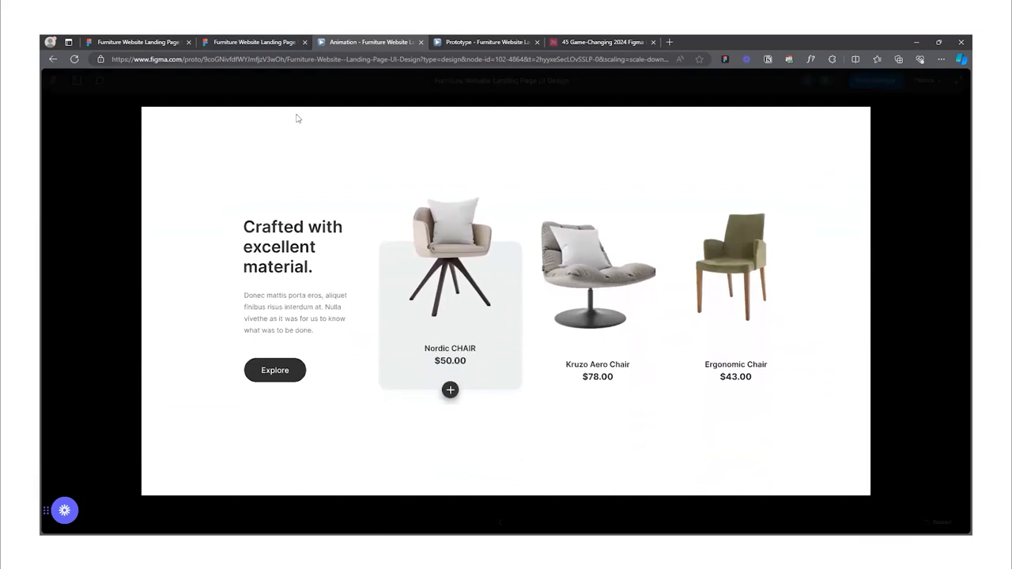
pyautogui.click(500, 522)
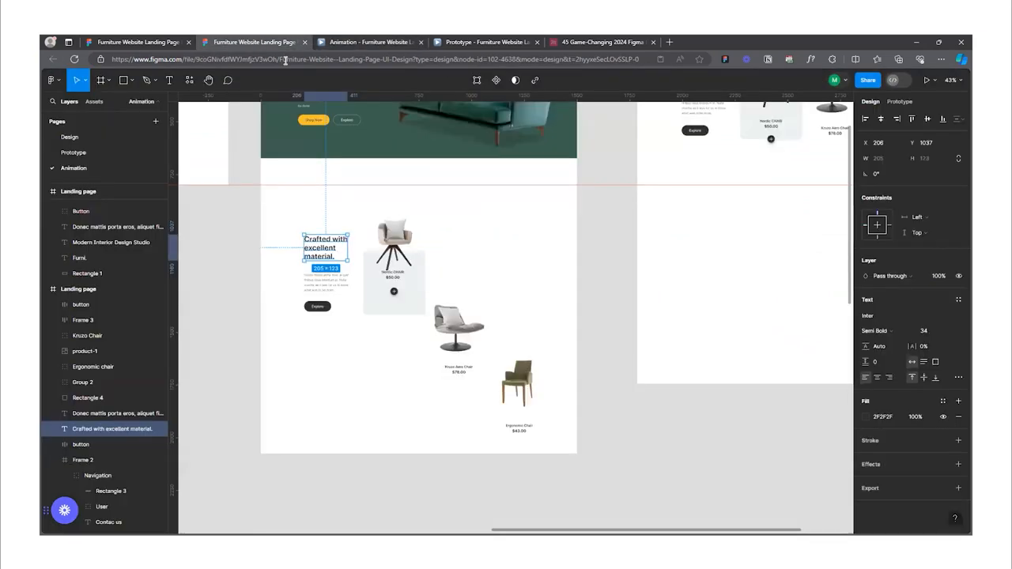
# - Lower the Nordic Chair's plus button to Y 1445, its background card to Y 1327 and its chair image to Y 1247
pyautogui.scroll(5, 365, 347)
pyautogui.click(440, 221)
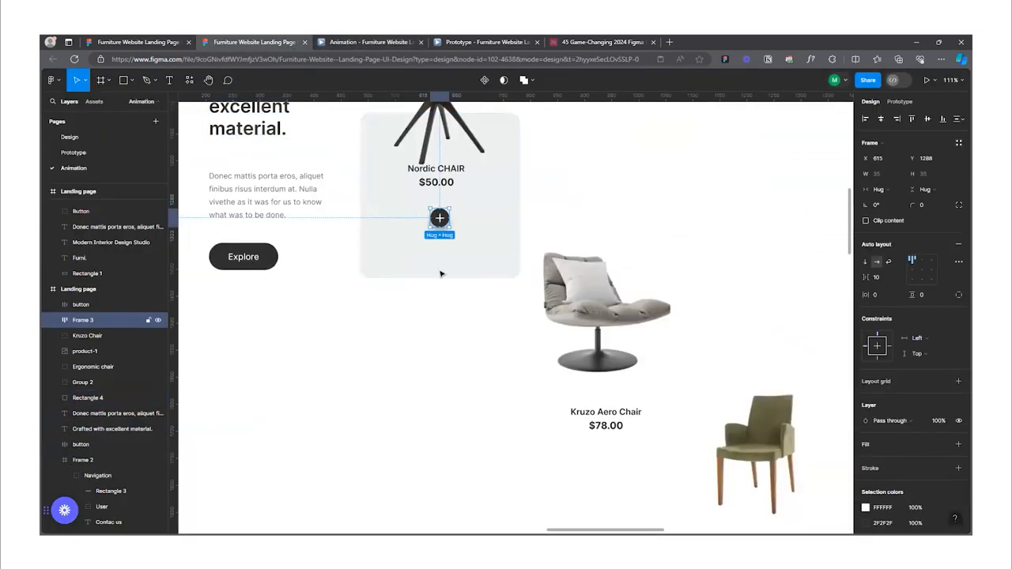
pyautogui.scroll(-3, 443, 283)
pyautogui.scroll(-4, 443, 283)
pyautogui.scroll(2, 445, 254)
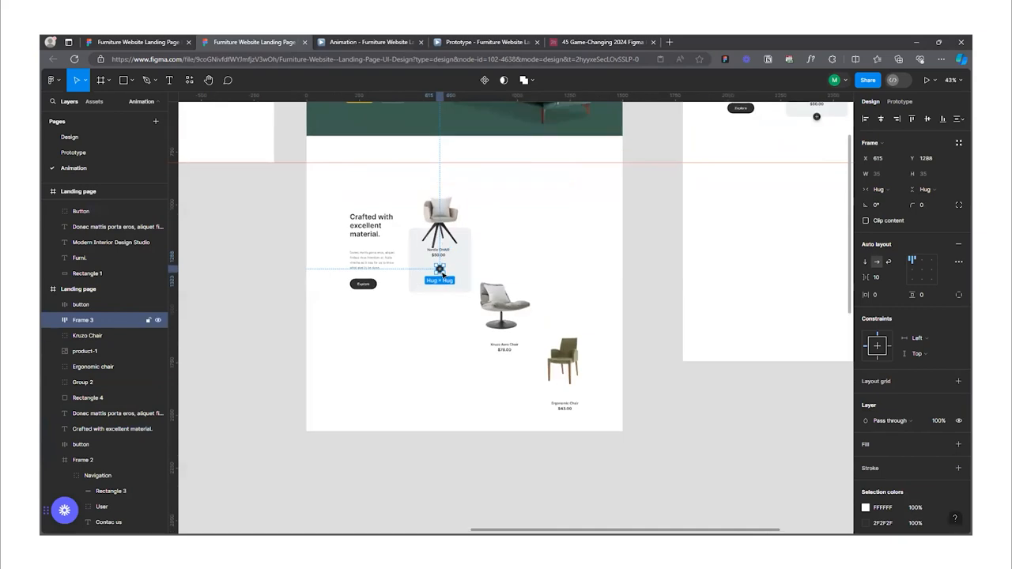
pyautogui.moveTo(441, 269); pyautogui.dragTo(442, 308)
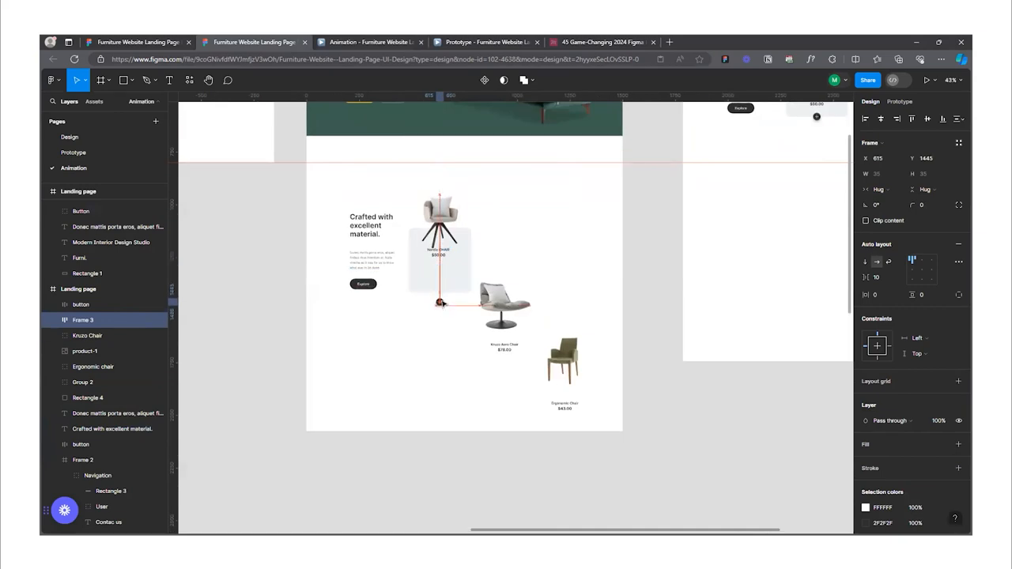
pyautogui.click(462, 267)
pyautogui.moveTo(463, 286); pyautogui.dragTo(462, 308)
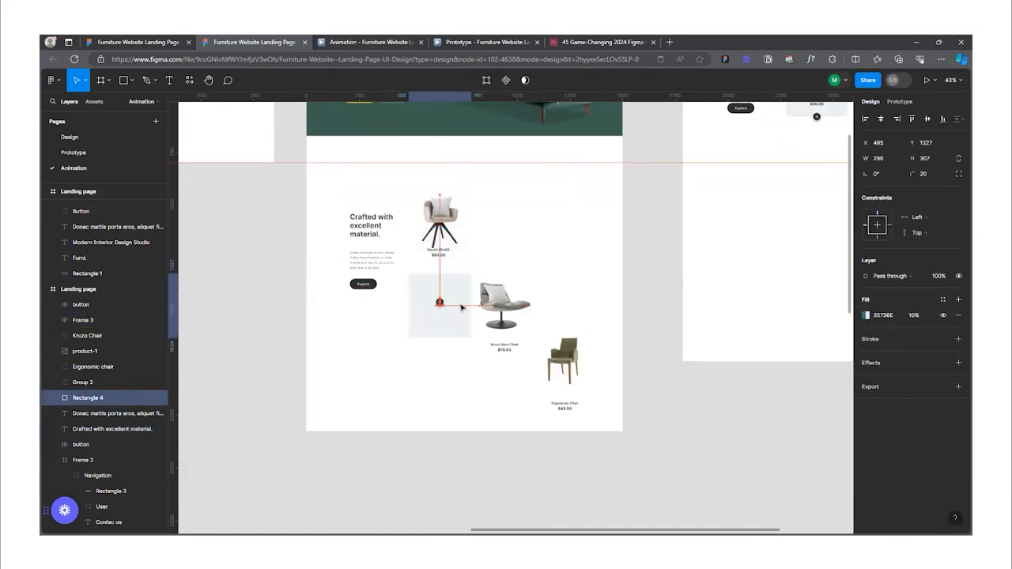
pyautogui.moveTo(439, 217); pyautogui.dragTo(439, 277)
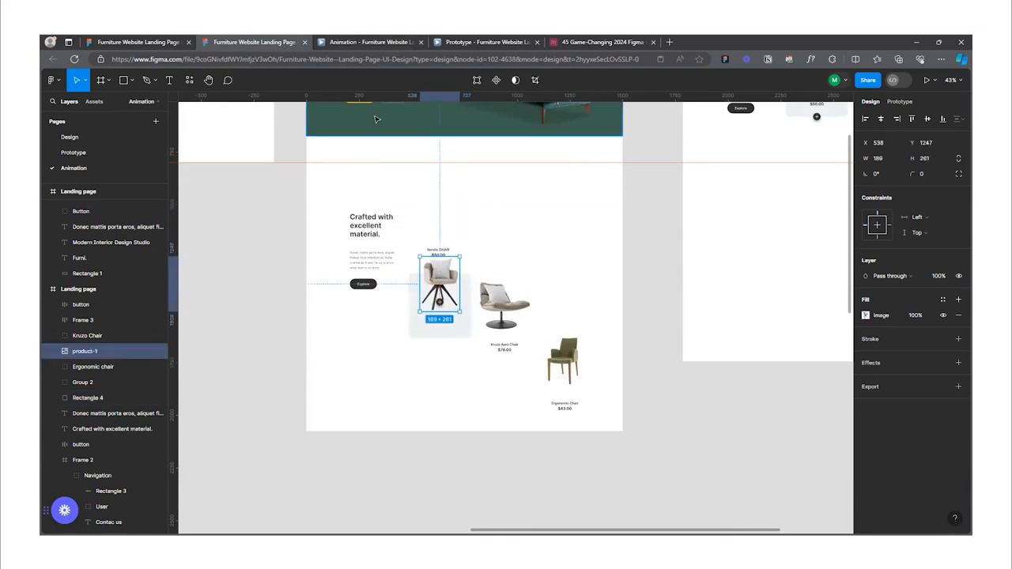
# - Preview how the Nordic Chair elements and plus button animate in the prototype, then return to the design file
pyautogui.hotkey('ctrl', 'Tab')
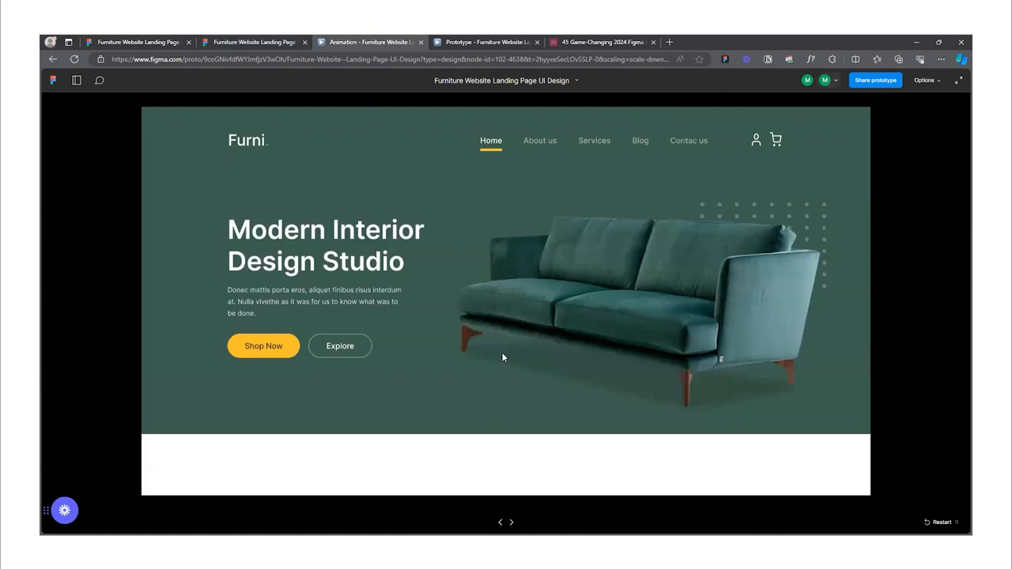
pyautogui.scroll(-5, 502, 351)
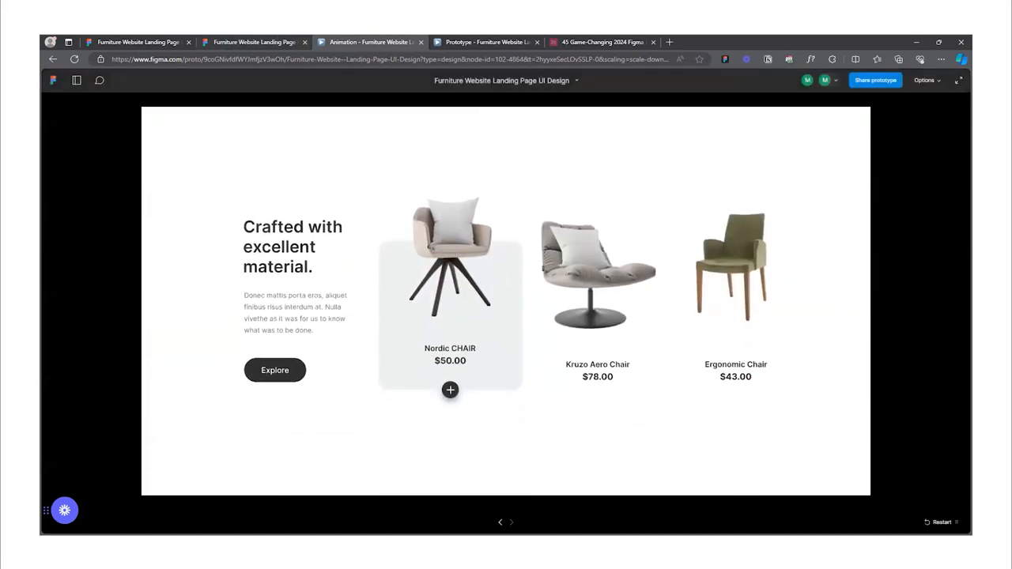
pyautogui.press('Left')
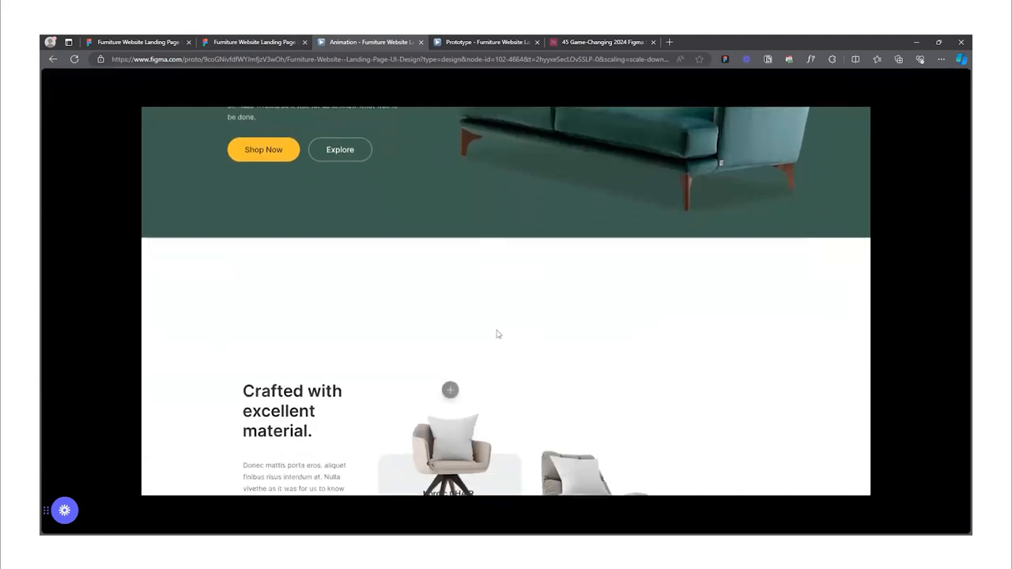
pyautogui.click(253, 42)
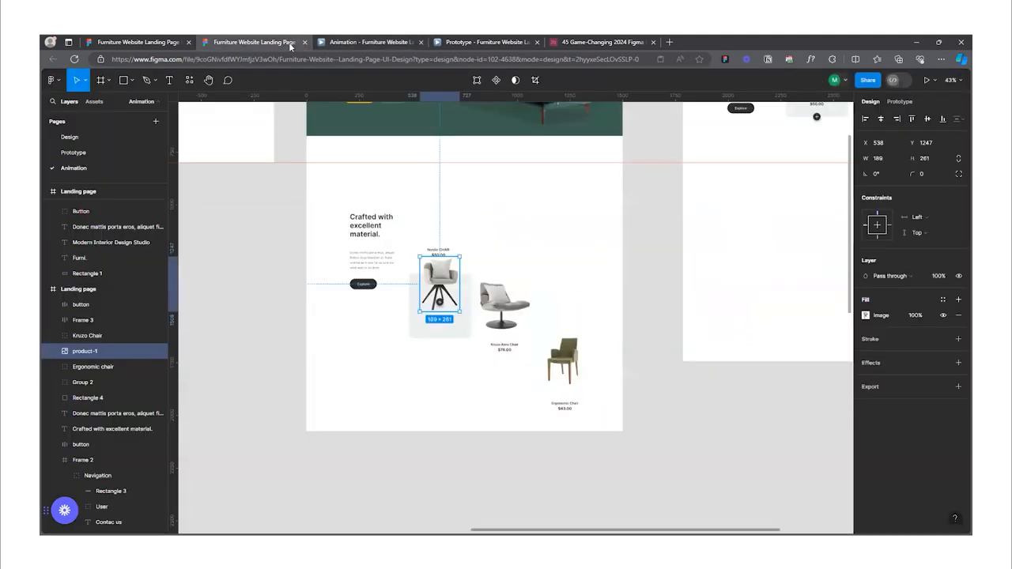
# - Wrap the plus icon and its circle in the last Landing page frame in an auto layout frame
pyautogui.scroll(5, 439, 302)
pyautogui.click(387, 311)
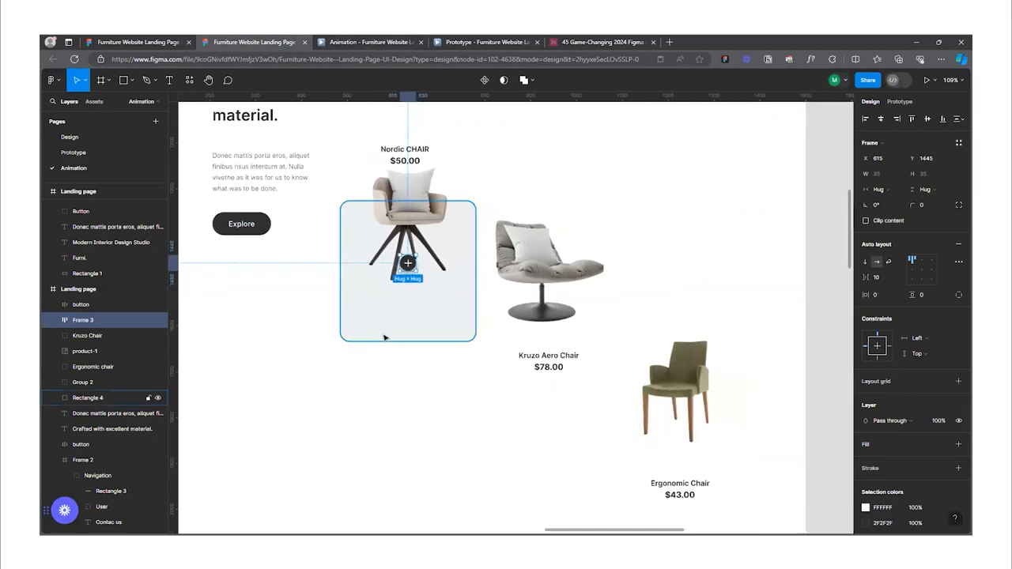
pyautogui.scroll(-6, 387, 316)
pyautogui.scroll(2, 532, 282)
pyautogui.scroll(10, 486, 310)
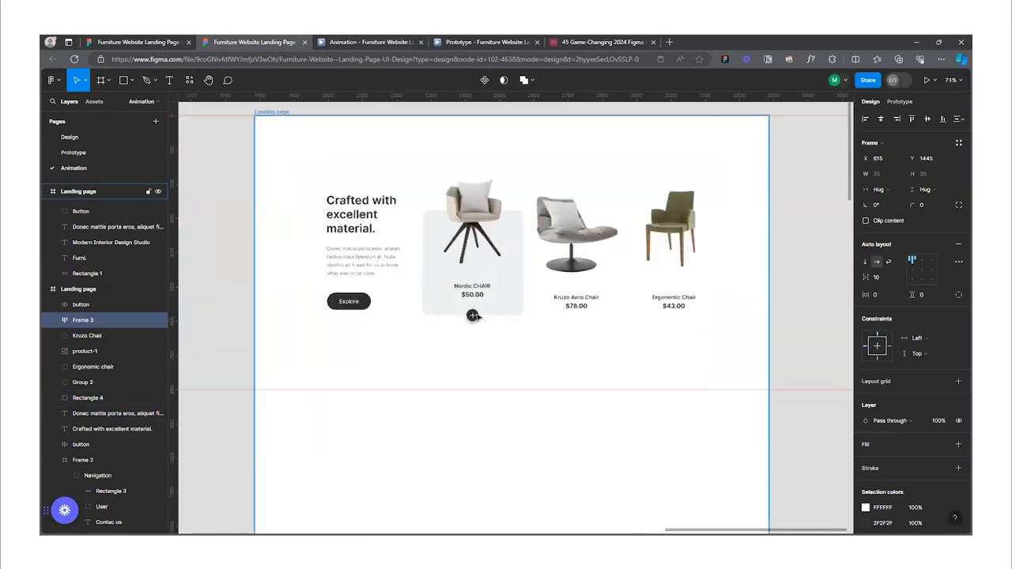
pyautogui.click(468, 315)
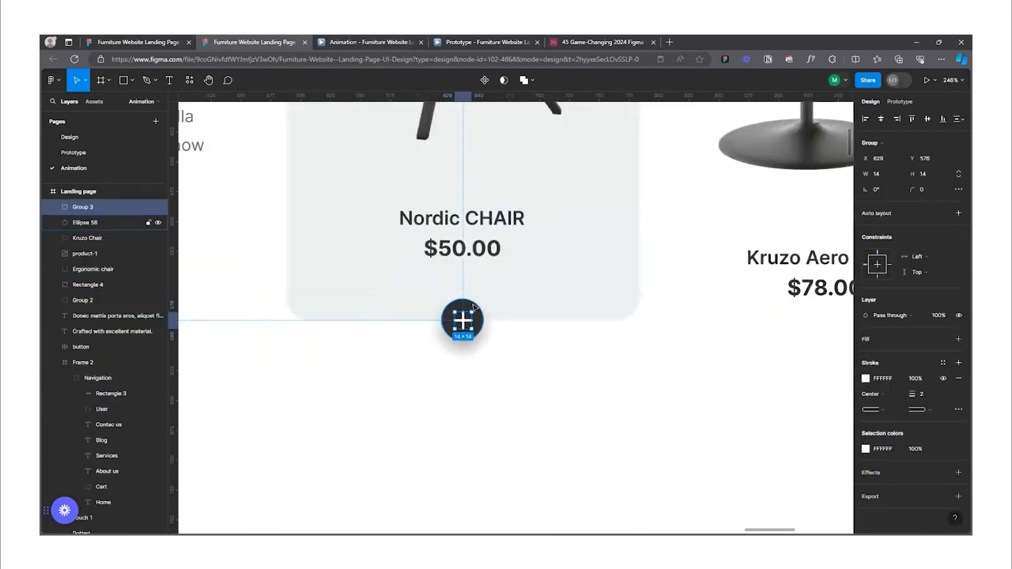
pyautogui.hotkey('shift', 'a')
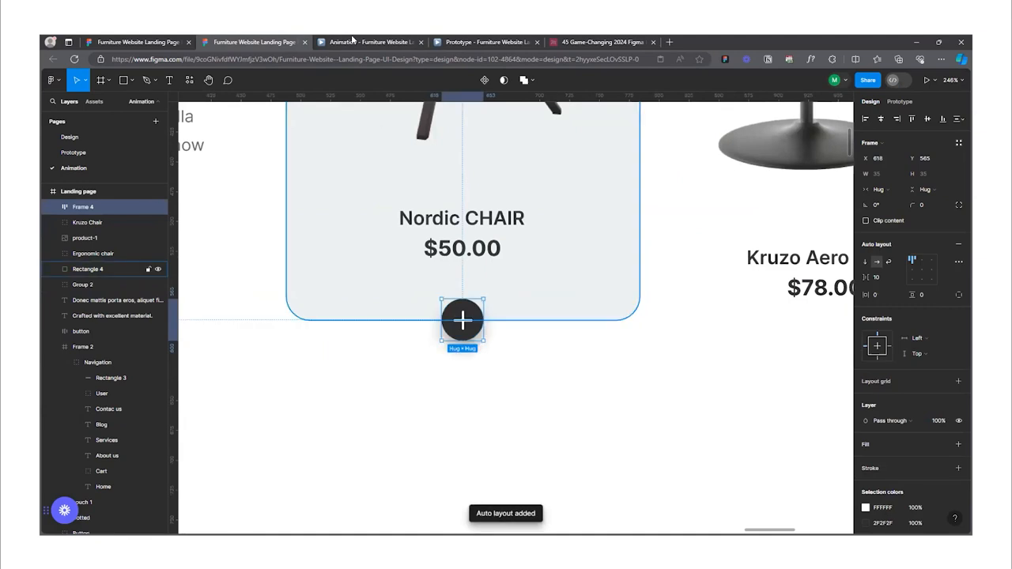
# - Wrap the plus button and the grey Nordic chair card in a vertical auto layout with -19 spacing, straddling the card's bottom edge
pyautogui.click(360, 42)
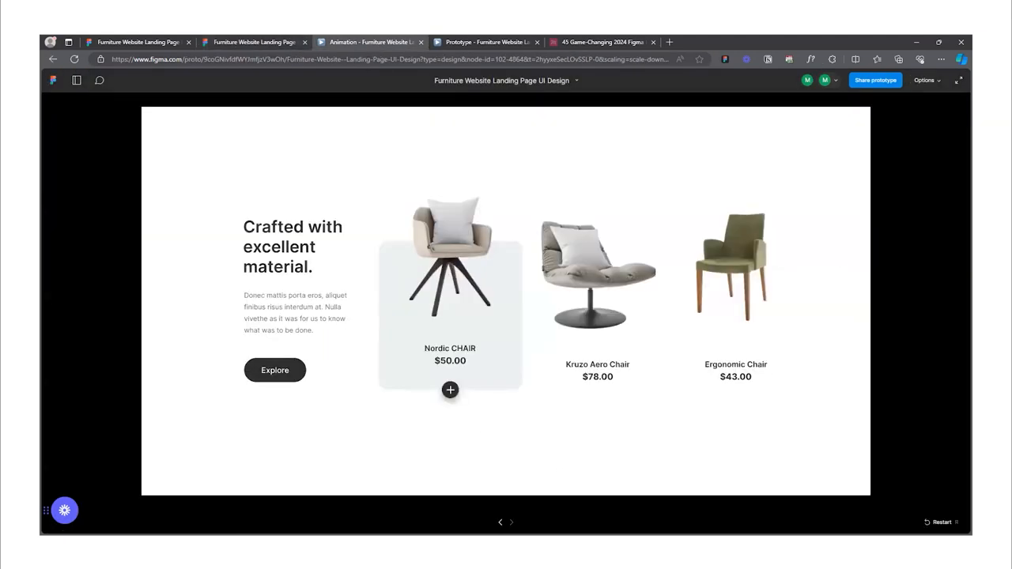
pyautogui.click(499, 514)
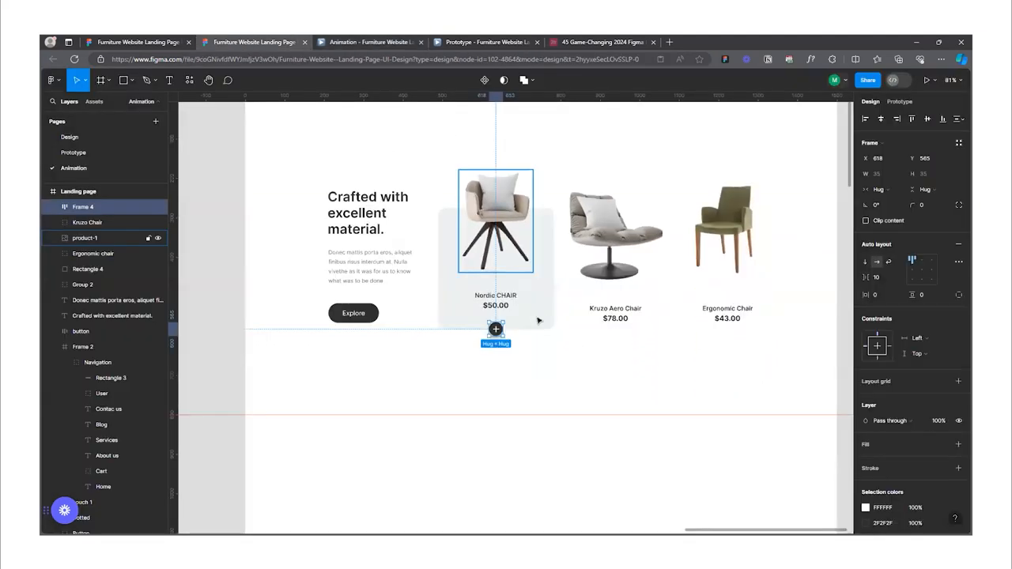
pyautogui.scroll(3, 536, 318)
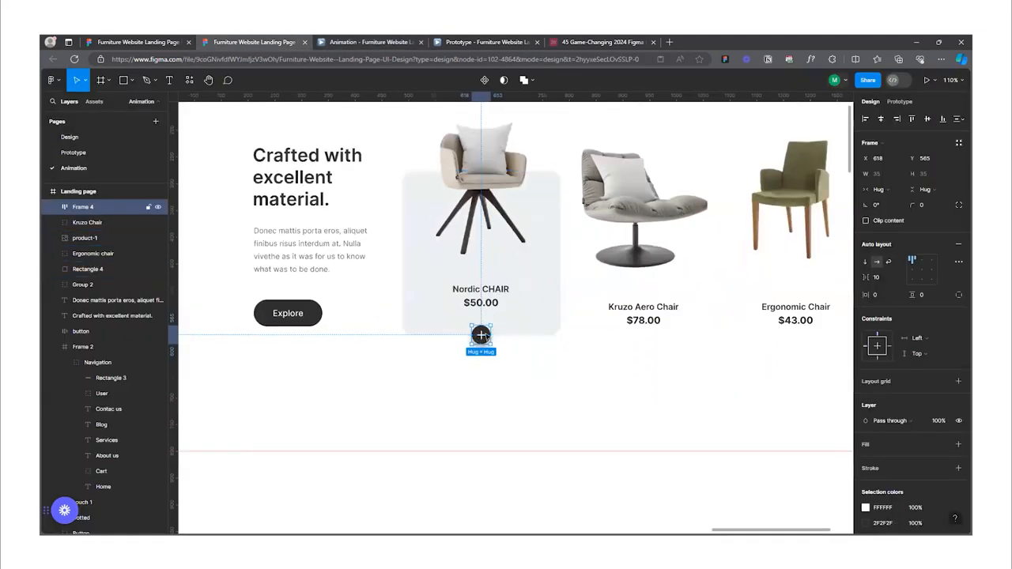
pyautogui.keyDown('shift'); pyautogui.click(515, 328); pyautogui.keyUp('shift')
pyautogui.hotkey('shift', 'a')
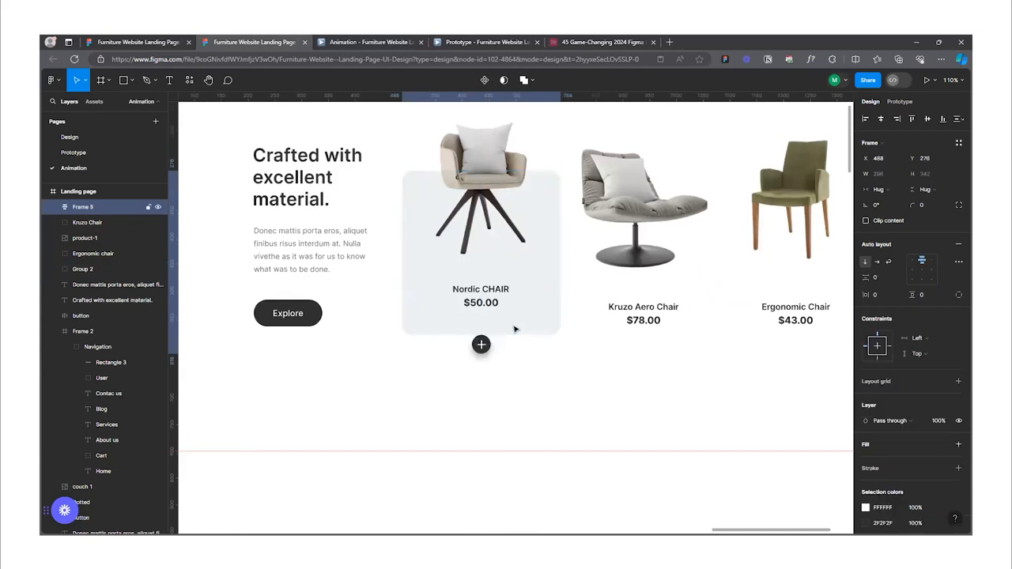
pyautogui.moveTo(480, 339); pyautogui.dragTo(481, 329)
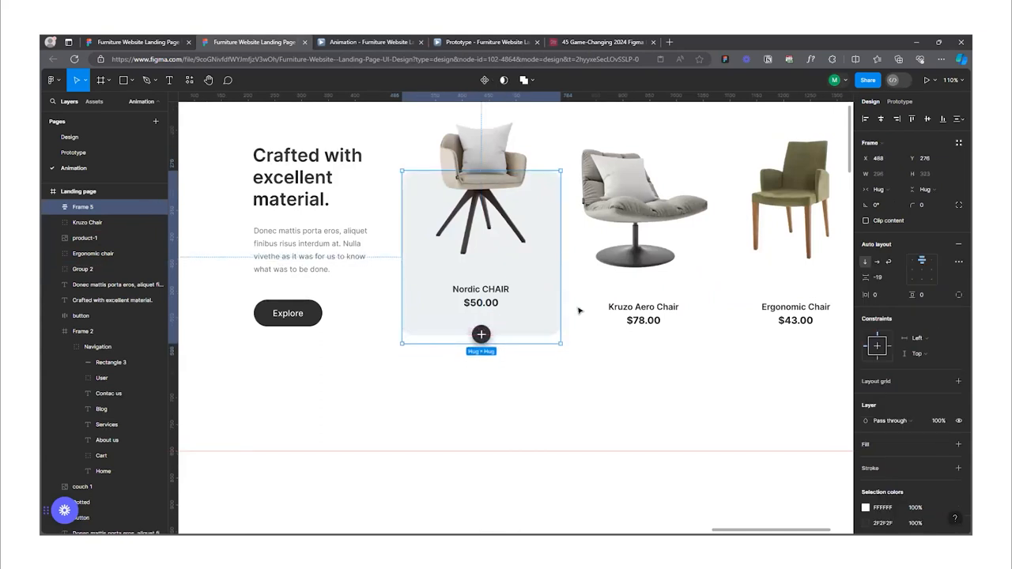
# - On the staggered-chairs landing page, remove the loose plus button and replace the grey card with the combined card-and-button frame
pyautogui.scroll(-10, 578, 311)
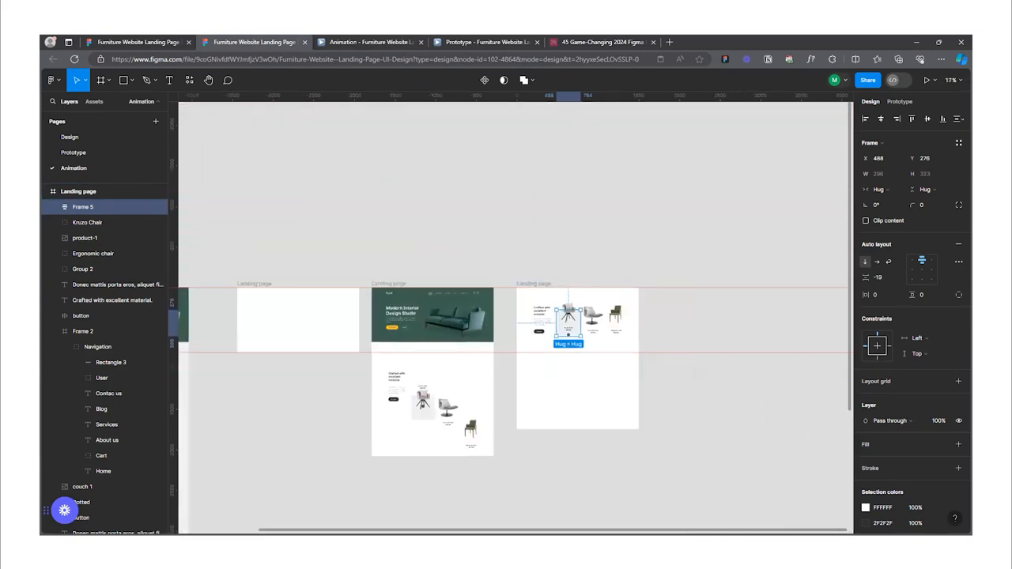
pyautogui.scroll(6, 434, 413)
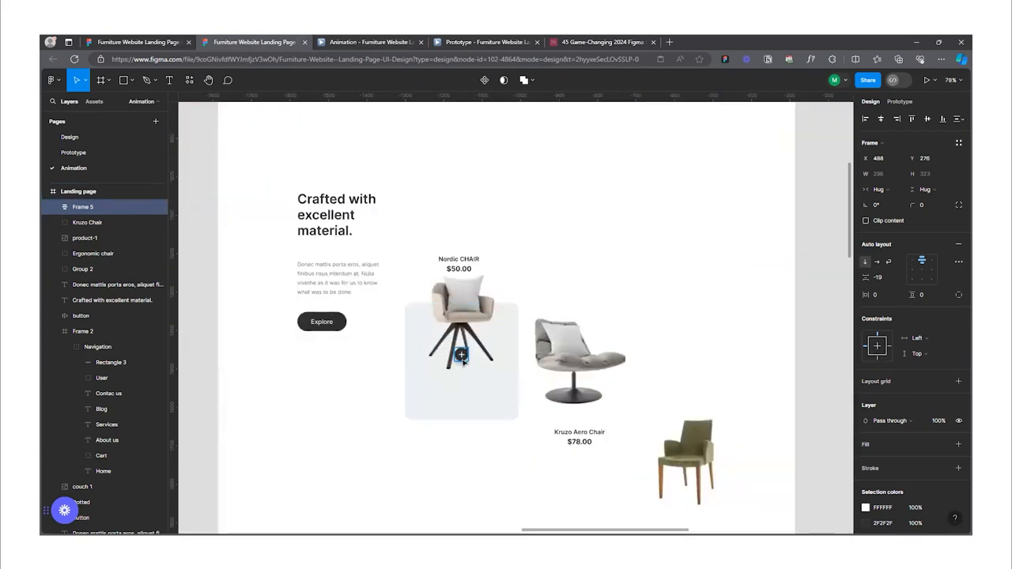
pyautogui.click(462, 361)
pyautogui.click(478, 412)
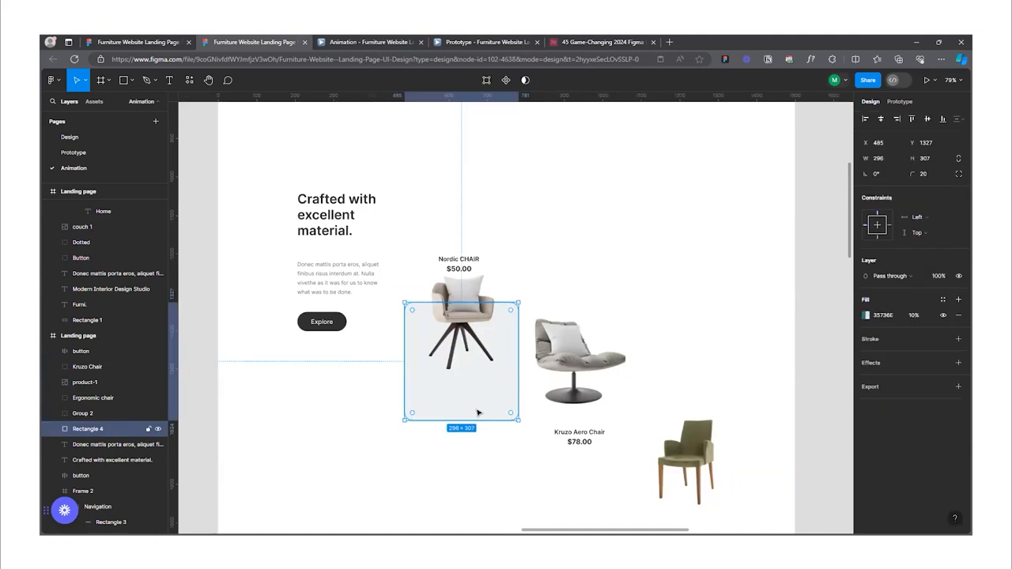
pyautogui.hotkey('shift', 'a')
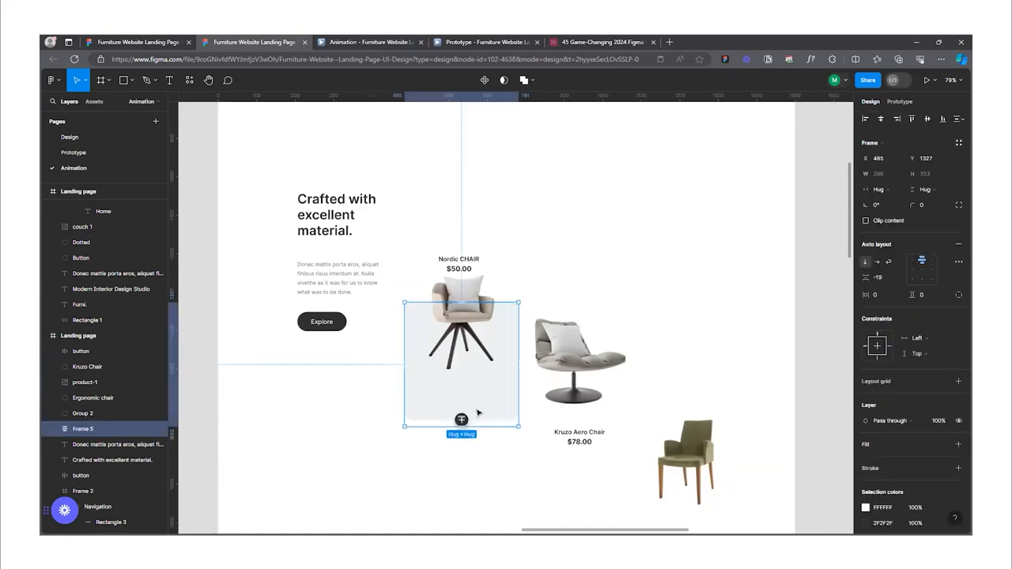
# - Move the card-and-button frame down to Y 1377 on the staggered-chairs page and preview the scroll animation in the prototype
pyautogui.scroll(-3, 478, 412)
pyautogui.scroll(5, 517, 450)
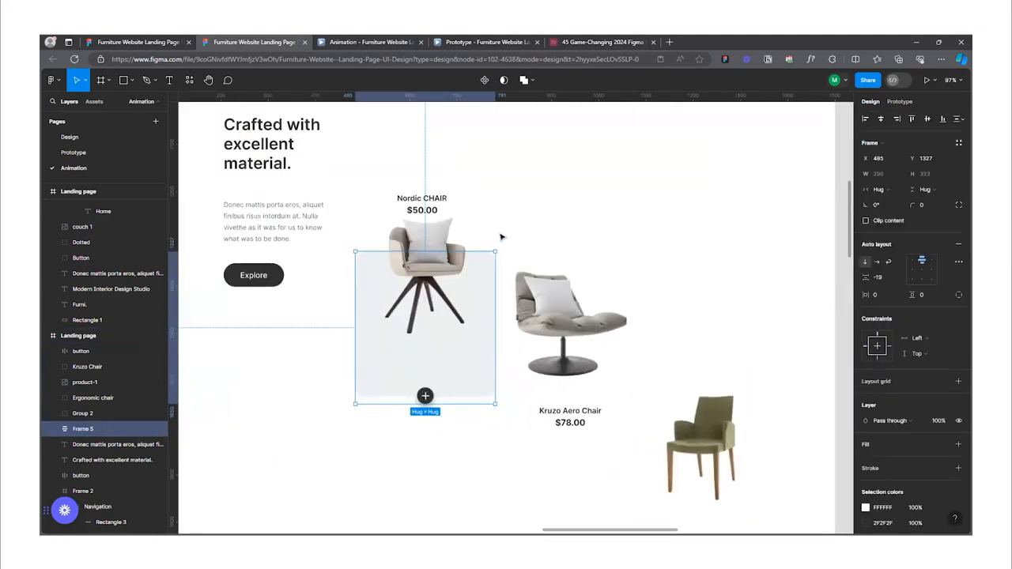
pyautogui.click(513, 202)
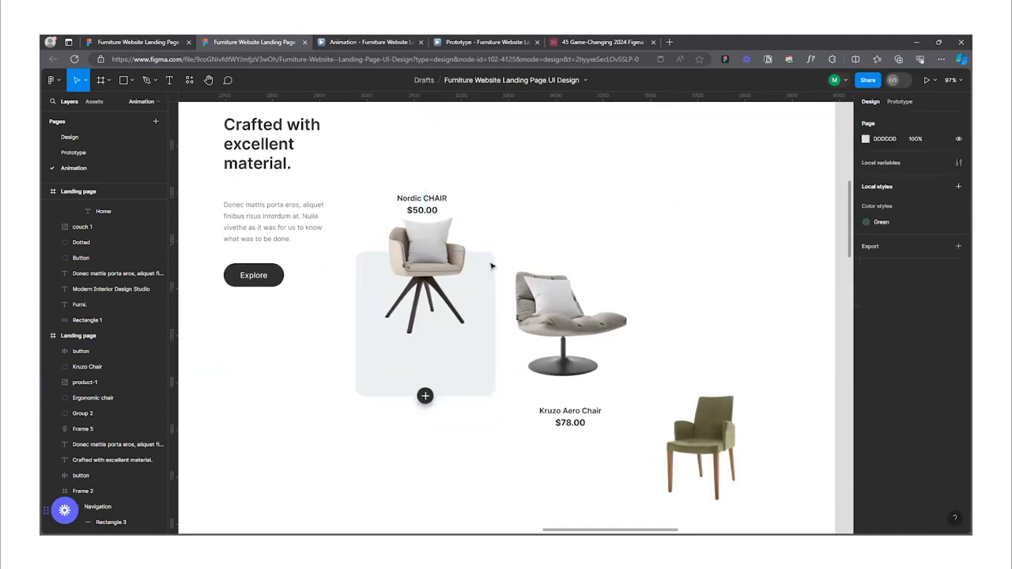
pyautogui.moveTo(479, 299); pyautogui.dragTo(479, 321)
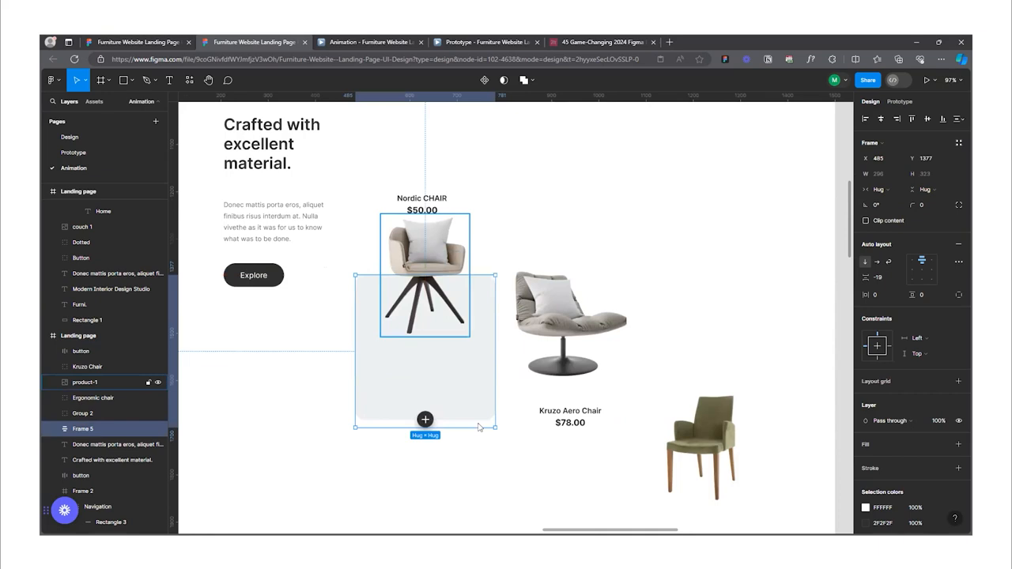
pyautogui.hotkey('ctrl', 'Tab')
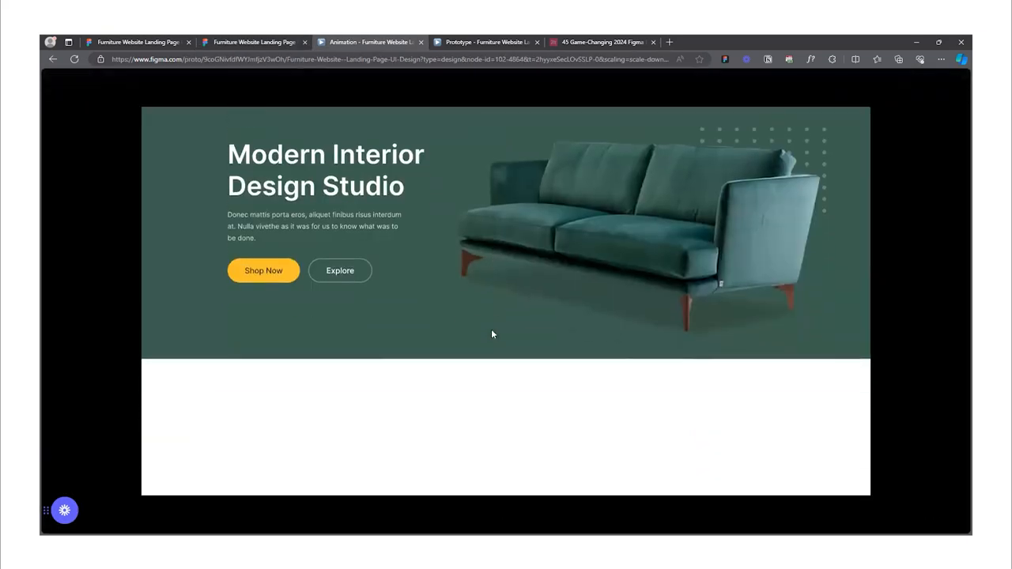
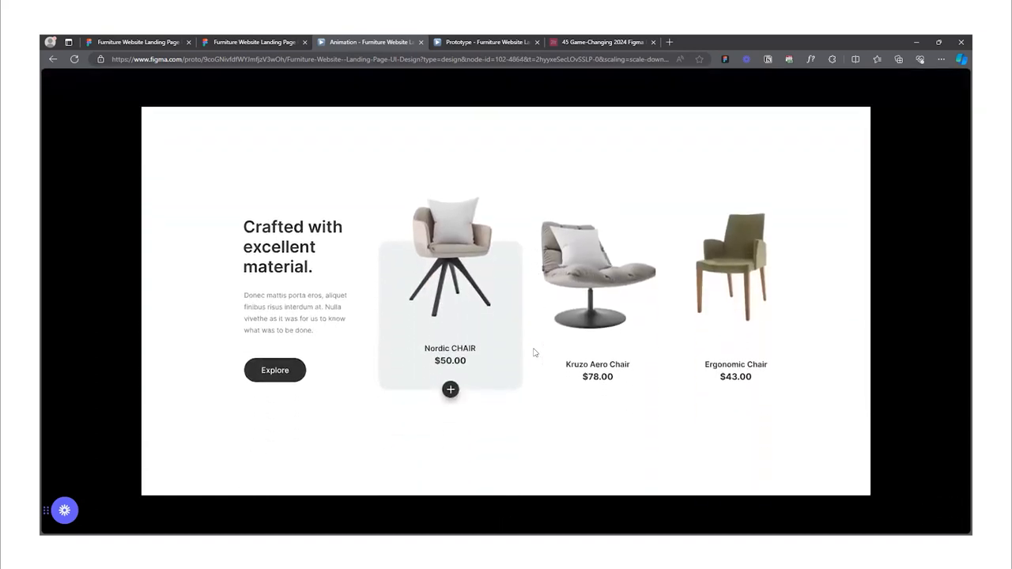
pyautogui.click(261, 42)
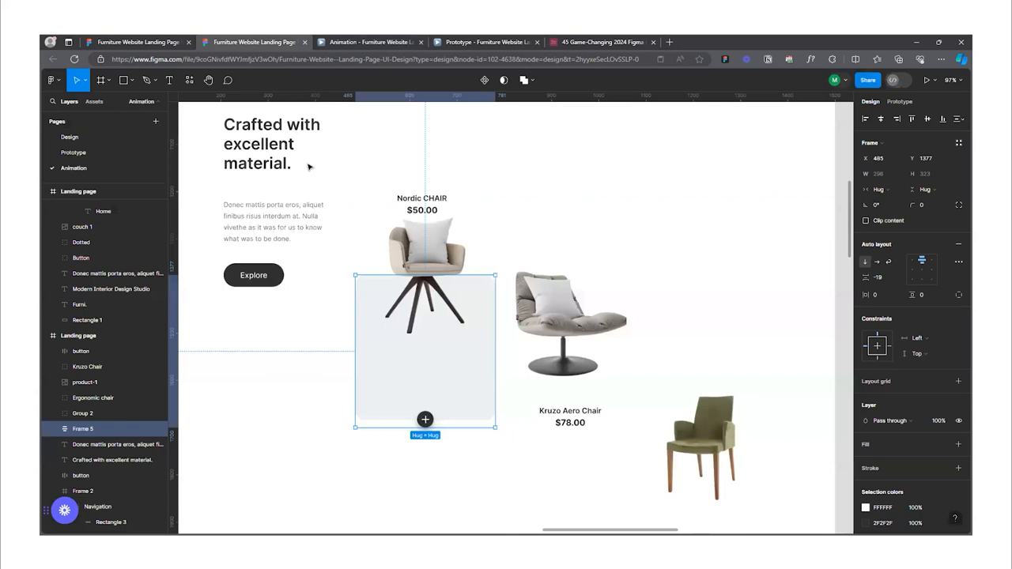
# - Copy the Why Choose Us section from the Homepage frame into the last landing page frame, below the chairs
pyautogui.scroll(-10, 328, 355)
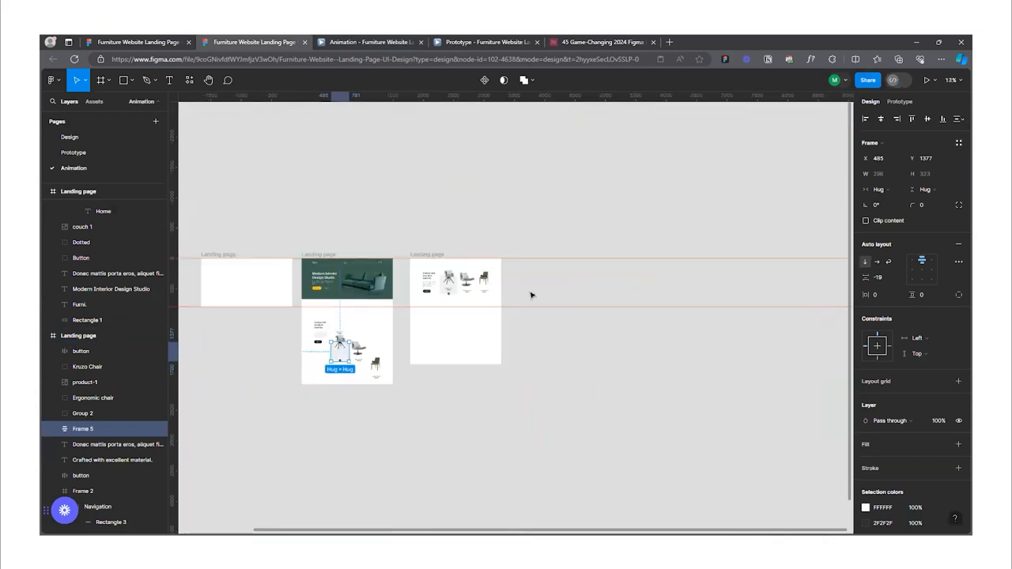
pyautogui.scroll(-5, 578, 346)
pyautogui.scroll(2, 490, 332)
pyautogui.scroll(10, 414, 304)
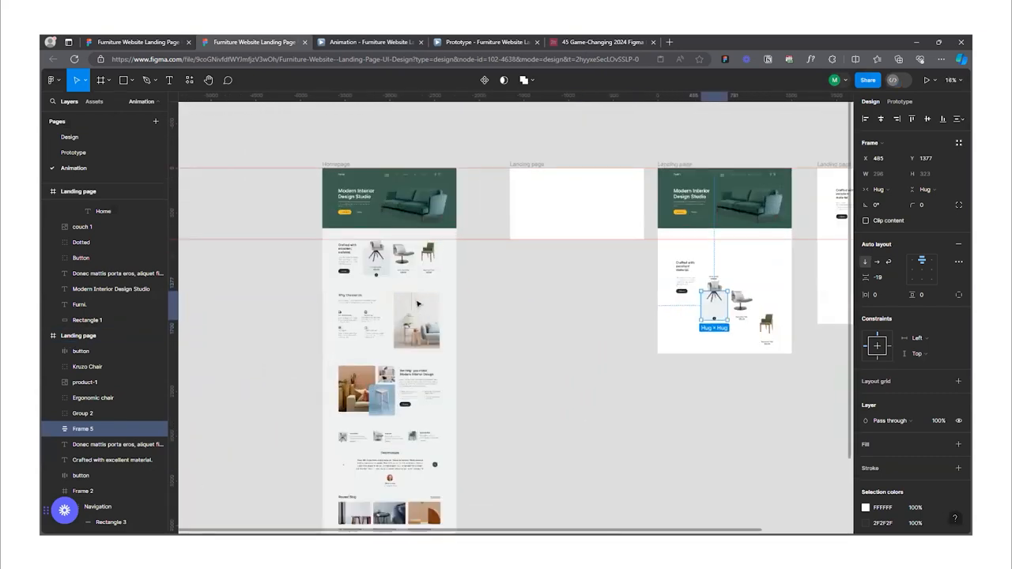
pyautogui.moveTo(206, 271); pyautogui.dragTo(274, 307)
pyautogui.moveTo(455, 381); pyautogui.dragTo(492, 390)
pyautogui.scroll(-6, 260, 332)
pyautogui.moveTo(277, 338); pyautogui.dragTo(551, 316)
pyautogui.scroll(10, 551, 316)
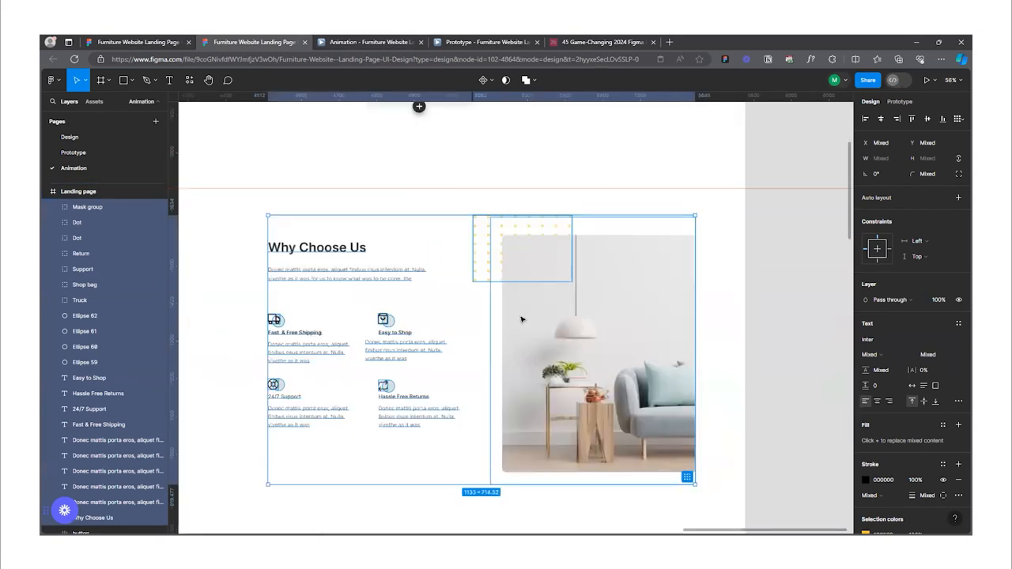
pyautogui.scroll(-5, 510, 317)
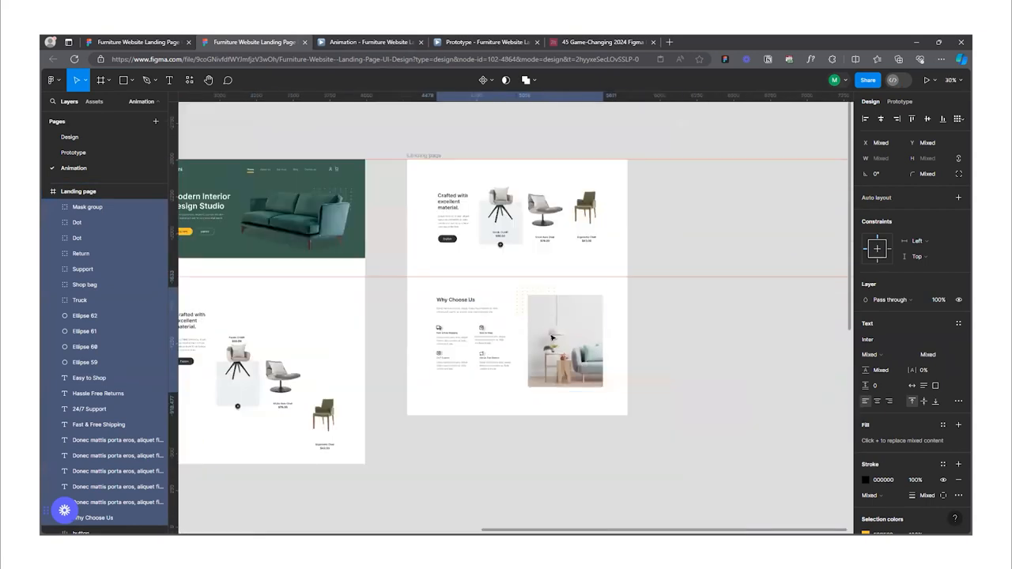
pyautogui.moveTo(542, 333); pyautogui.dragTo(543, 332)
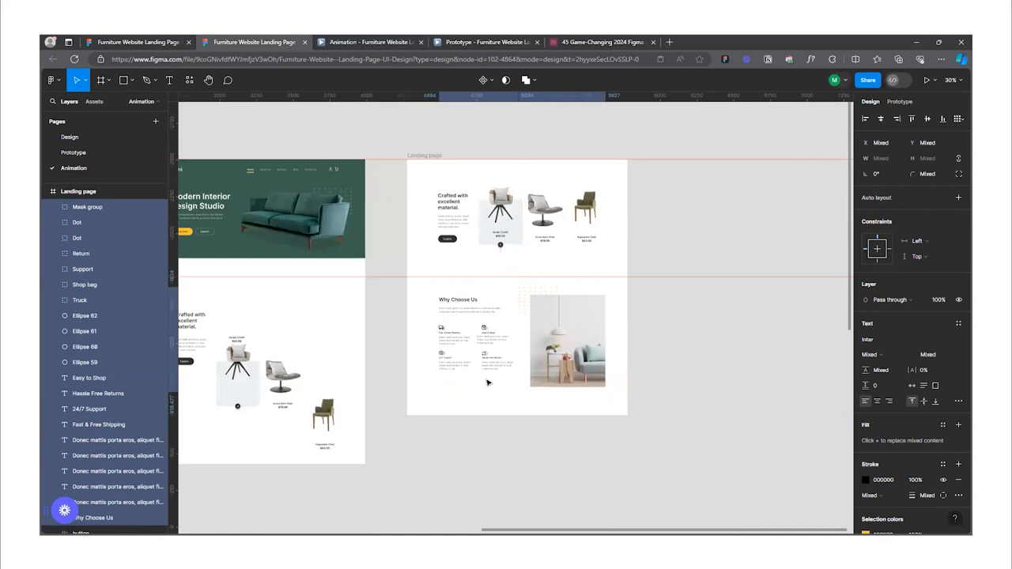
pyautogui.scroll(-2, 487, 383)
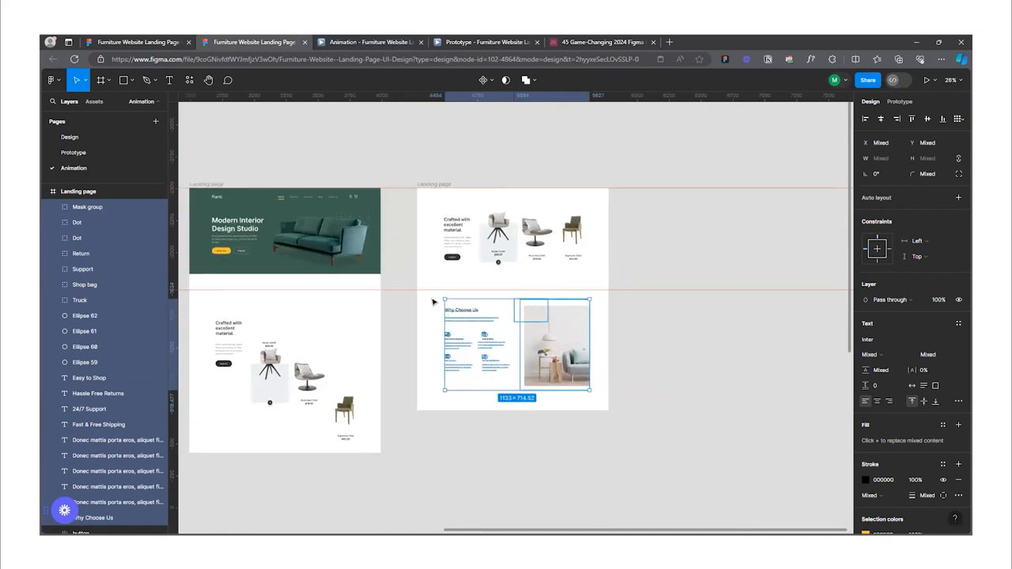
# - Duplicate the landing page frame containing the chairs and Why Choose Us section, placing the copy beside it
pyautogui.scroll(-6, 393, 375)
pyautogui.scroll(5, 528, 371)
pyautogui.click(262, 216)
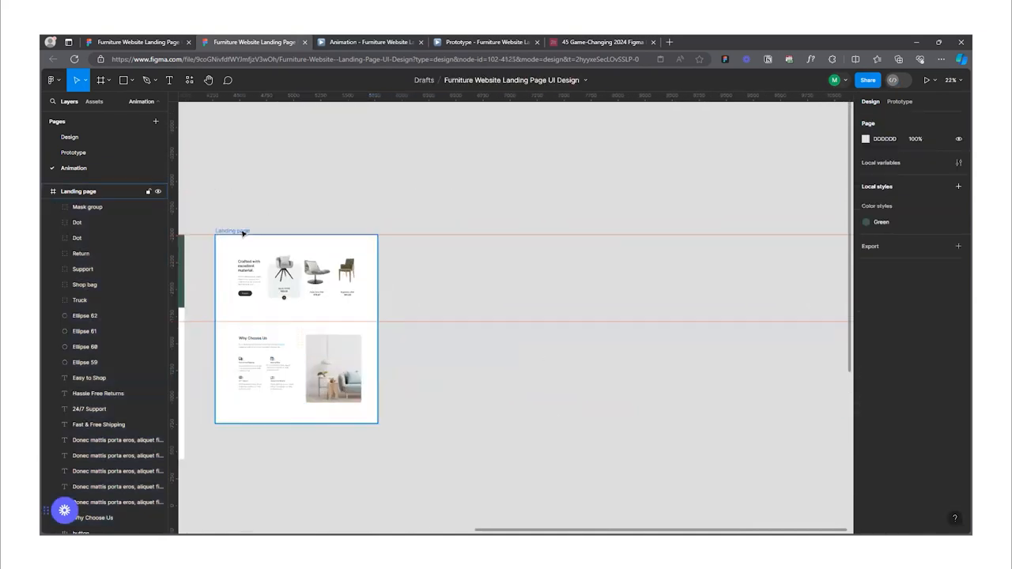
pyautogui.moveTo(291, 234); pyautogui.dragTo(439, 235)
# - In the duplicated frame, clear the chairs section from view and move the Why Choose Us section up to the top
pyautogui.moveTo(604, 401); pyautogui.dragTo(415, 255)
pyautogui.scroll(3, 501, 281)
pyautogui.moveTo(504, 242); pyautogui.dragTo(503, 221)
pyautogui.moveTo(516, 325); pyautogui.dragTo(515, 252)
pyautogui.click(707, 283)
pyautogui.scroll(-3, 711, 325)
pyautogui.scroll(2, 353, 386)
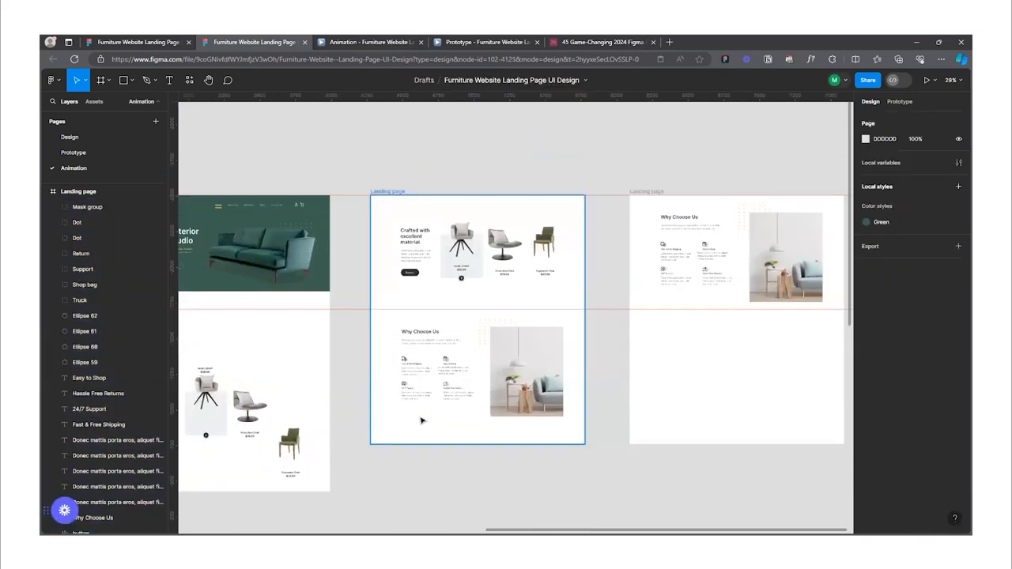
# - In the chairs frame, move the Why Choose Us lamp-and-sofa image down to Y 1541, partly past the frame's bottom edge
pyautogui.scroll(3, 409, 381)
pyautogui.scroll(-1, 418, 318)
pyautogui.scroll(1, 644, 453)
pyautogui.scroll(-2, 444, 289)
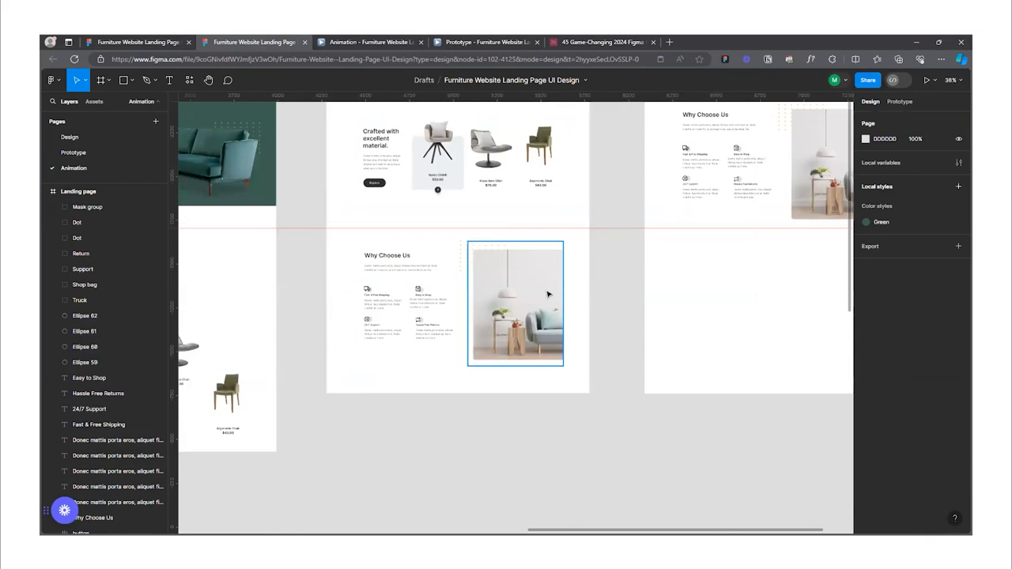
pyautogui.moveTo(525, 264); pyautogui.dragTo(529, 384)
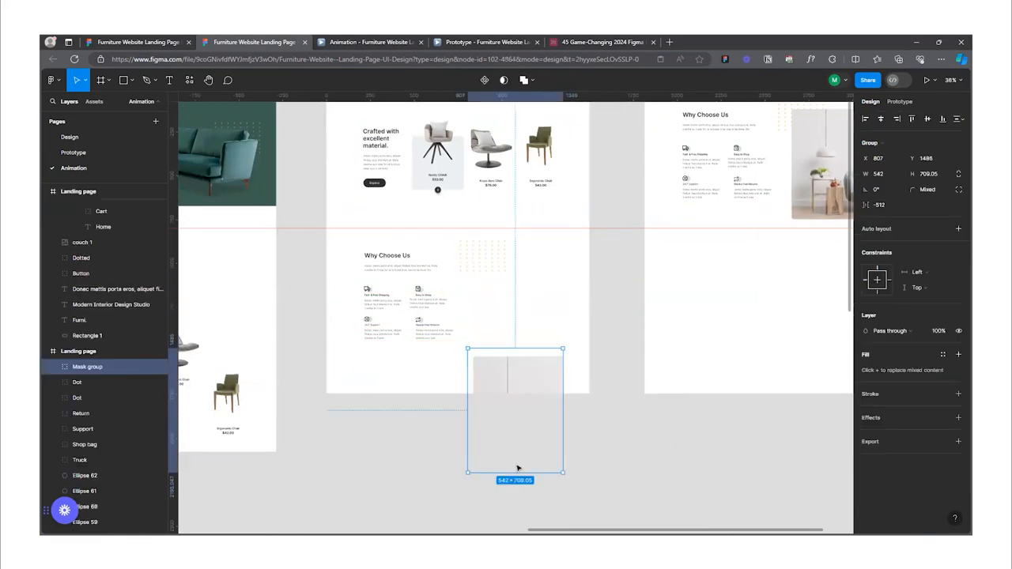
pyautogui.scroll(-2, 518, 468)
pyautogui.scroll(4, 553, 422)
pyautogui.moveTo(483, 379); pyautogui.dragTo(483, 392)
pyautogui.scroll(-2, 494, 301)
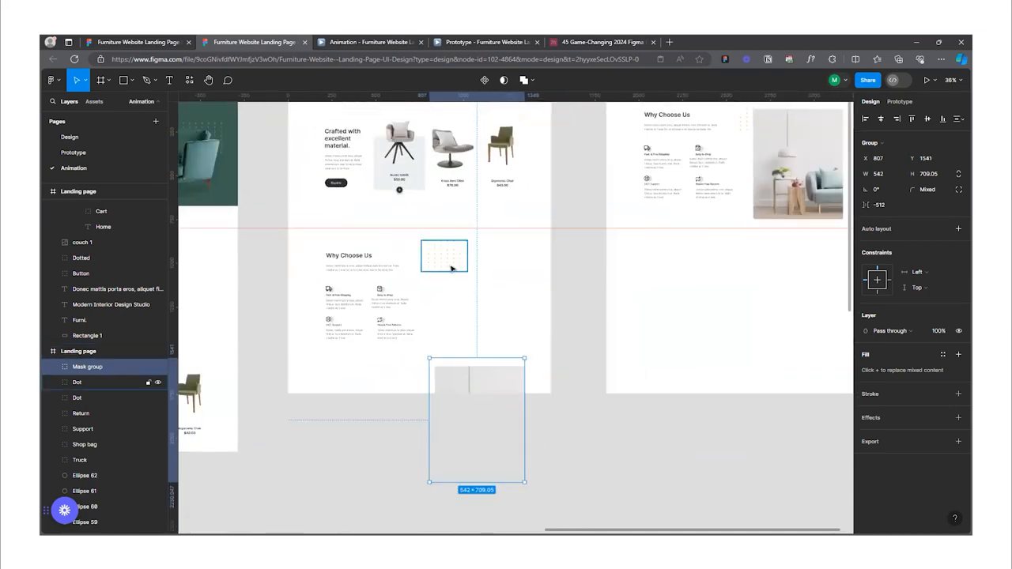
# - Delete the duplicate dot pattern in the chairs frame and move the remaining one down to X 796, Y 1511
pyautogui.click(452, 269)
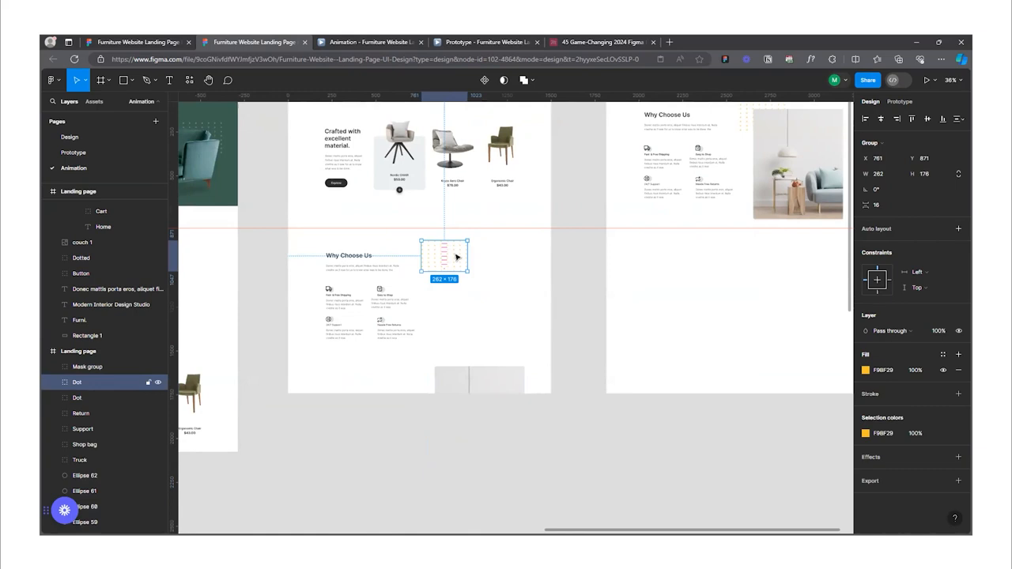
pyautogui.moveTo(430, 262); pyautogui.dragTo(523, 267)
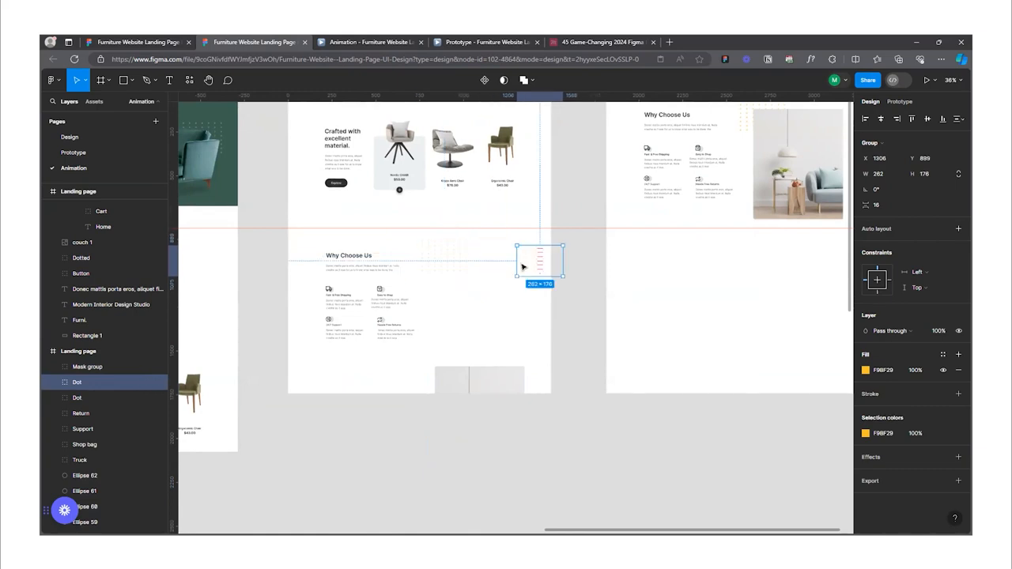
pyautogui.press('Delete')
pyautogui.moveTo(439, 258); pyautogui.dragTo(443, 368)
pyautogui.scroll(-2, 445, 369)
pyautogui.scroll(5, 770, 163)
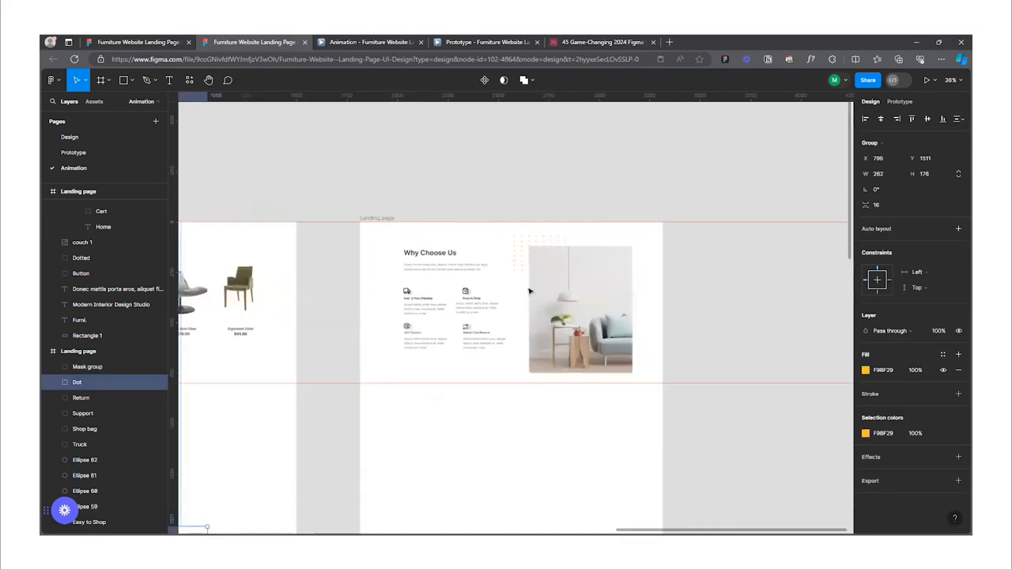
# - Delete the duplicate dot pattern behind the image in the last landing page frame
pyautogui.click(387, 268)
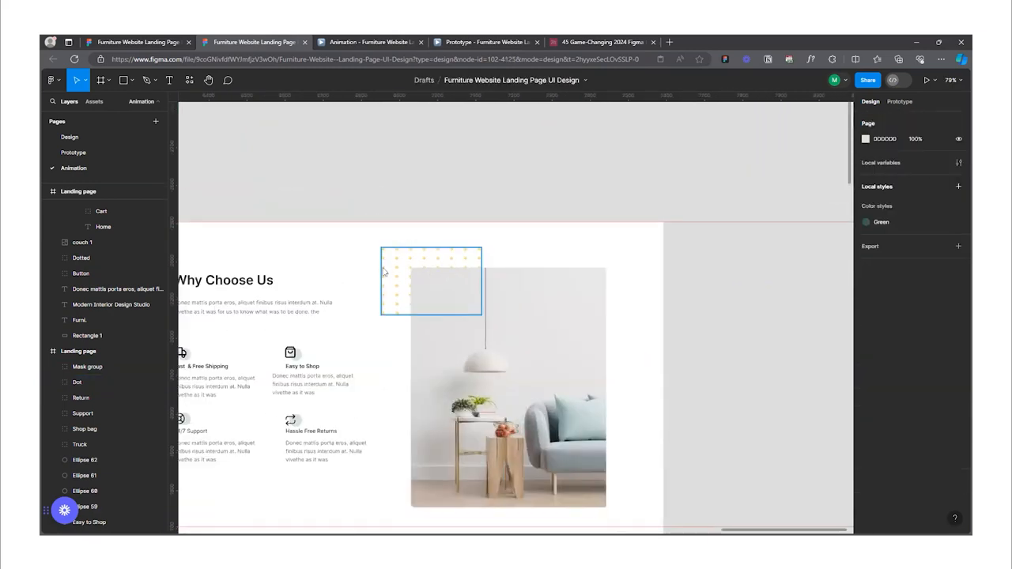
pyautogui.click(383, 270)
pyautogui.click(688, 267)
# - In the chairs frame, move the 24/7 Support description, heading and icon down near the frame's bottom edge, spaced apart vertically
pyautogui.scroll(-6, 688, 267)
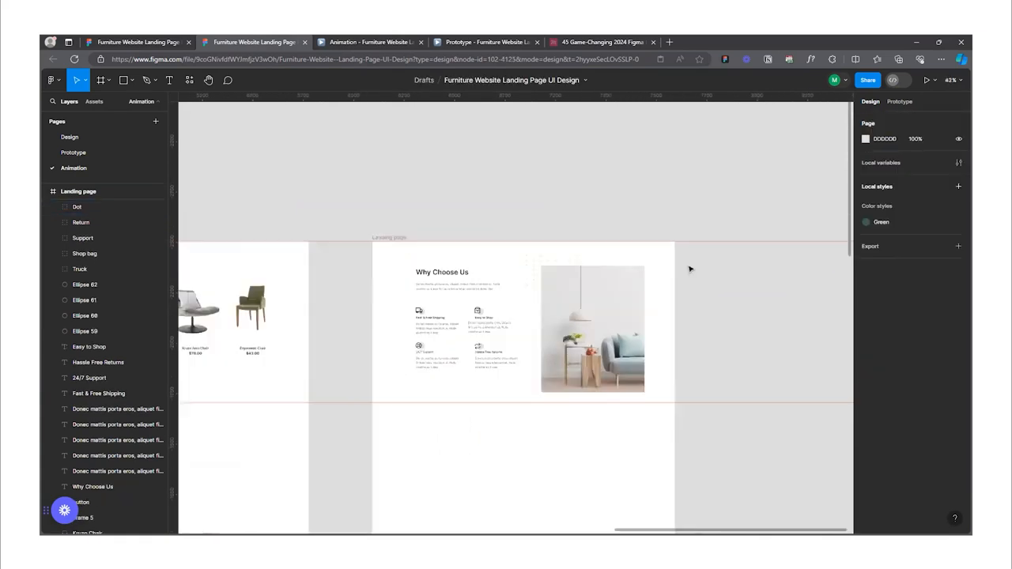
pyautogui.scroll(6, 491, 367)
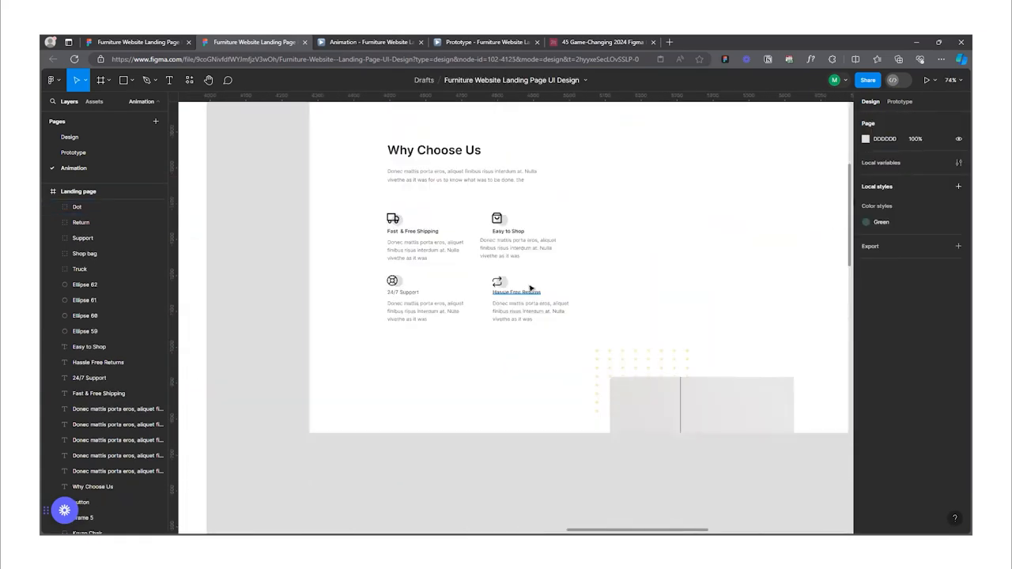
pyautogui.moveTo(436, 272); pyautogui.dragTo(506, 311)
pyautogui.click(440, 261)
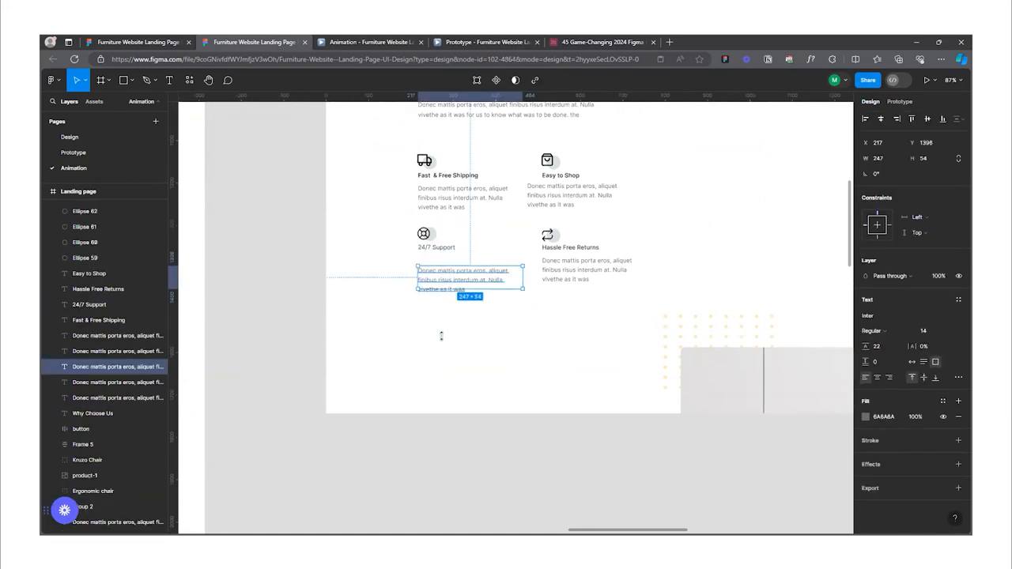
pyautogui.moveTo(449, 274); pyautogui.dragTo(449, 417)
pyautogui.moveTo(398, 230); pyautogui.dragTo(432, 396)
pyautogui.click(398, 330)
pyautogui.moveTo(400, 351); pyautogui.dragTo(428, 353)
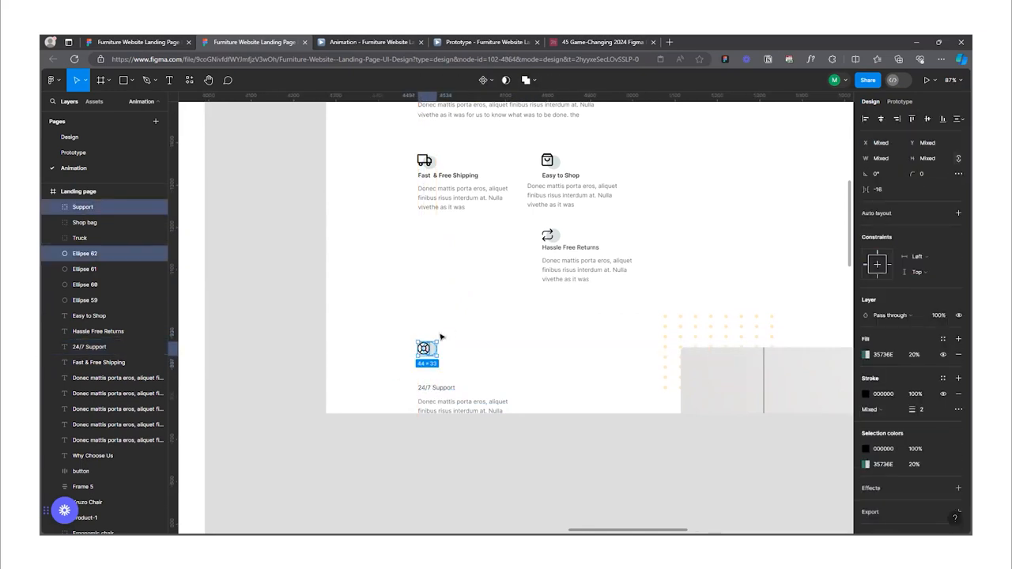
# - Move the Hassle Free Returns description, heading and icon down, keeping them higher than the 24/7 Support items
pyautogui.scroll(-3, 534, 312)
pyautogui.scroll(2, 605, 287)
pyautogui.moveTo(581, 273); pyautogui.dragTo(533, 358)
pyautogui.moveTo(536, 266); pyautogui.dragTo(538, 343)
pyautogui.moveTo(495, 247); pyautogui.dragTo(517, 307)
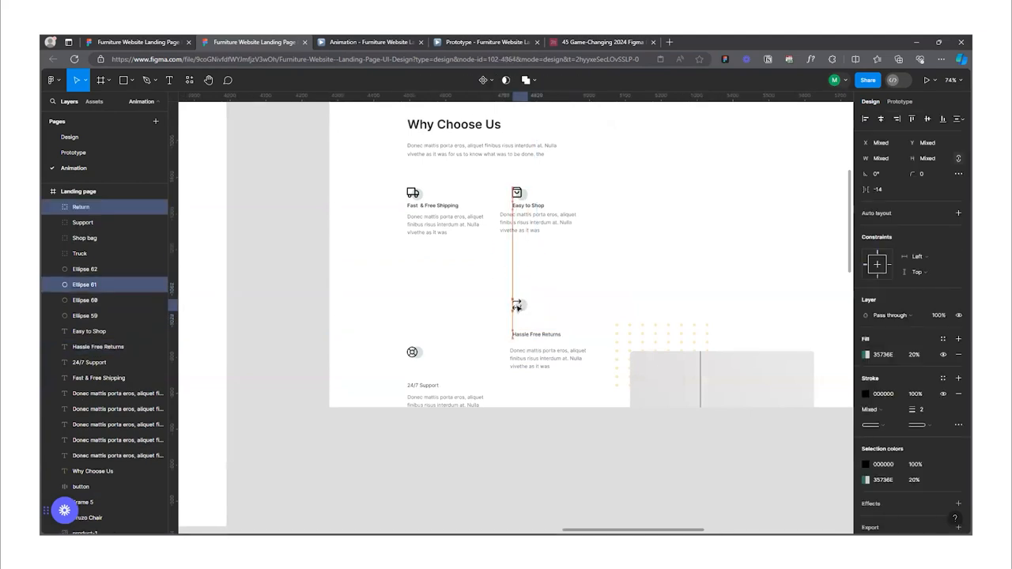
# - In the chairs frame, move the Fast & Free Shipping description, heading and icon down, leaving extra vertical gaps between them
pyautogui.moveTo(417, 223); pyautogui.dragTo(420, 302)
pyautogui.moveTo(431, 206); pyautogui.dragTo(431, 269)
pyautogui.click(430, 214)
pyautogui.moveTo(431, 214); pyautogui.dragTo(413, 243)
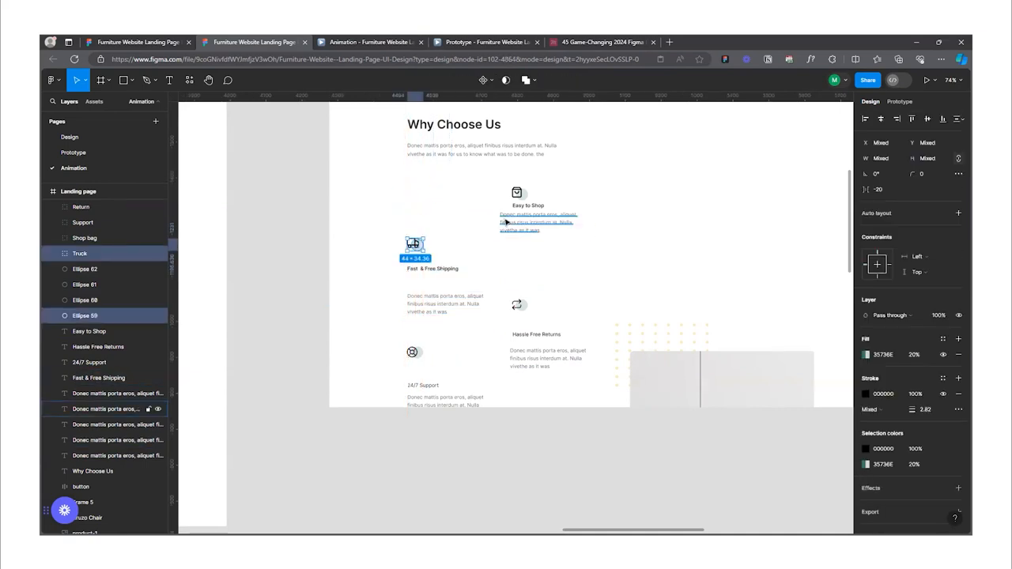
# - Move the Easy to Shop description, heading and bag icon slightly down and left, keeping them higher than the Fast & Free Shipping items
pyautogui.moveTo(525, 226); pyautogui.dragTo(523, 267)
pyautogui.moveTo(519, 205); pyautogui.dragTo(503, 228)
pyautogui.click(526, 211)
pyautogui.click(518, 195)
pyautogui.keyDown('shift'); pyautogui.click(521, 198); pyautogui.keyUp('shift')
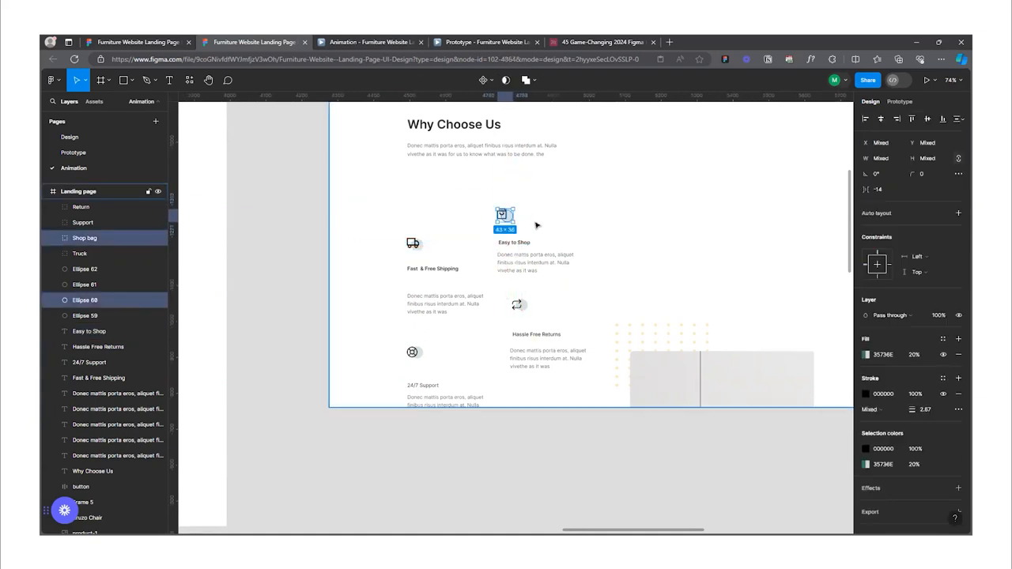
# - Move the Why Choose Us paragraph and heading down and partly past the frame's left edge, with the heading at X -152, Y 1007
pyautogui.scroll(-3, 553, 197)
pyautogui.scroll(3, 565, 169)
pyautogui.click(487, 230)
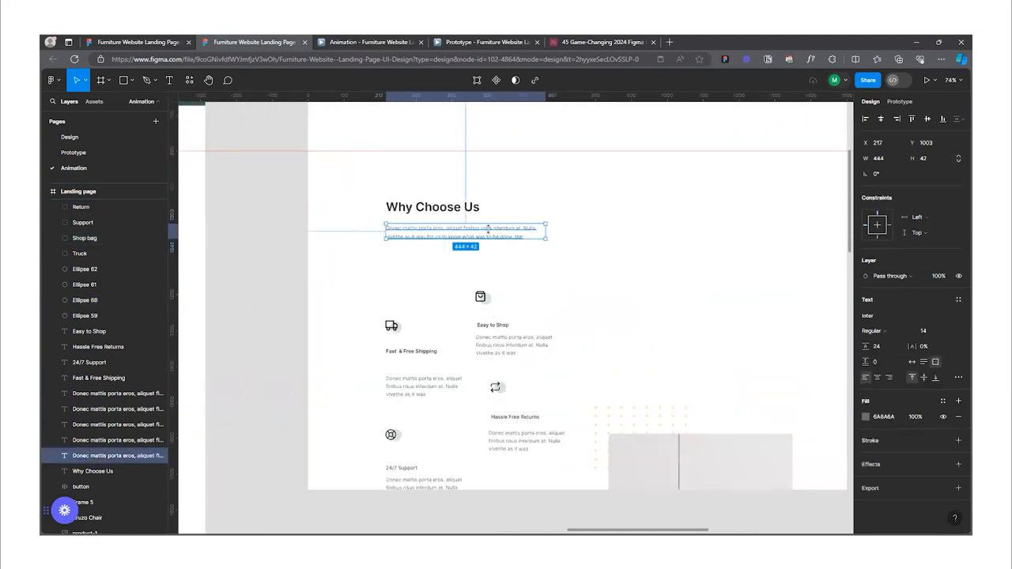
pyautogui.moveTo(512, 229); pyautogui.dragTo(386, 287)
pyautogui.moveTo(433, 210); pyautogui.dragTo(343, 235)
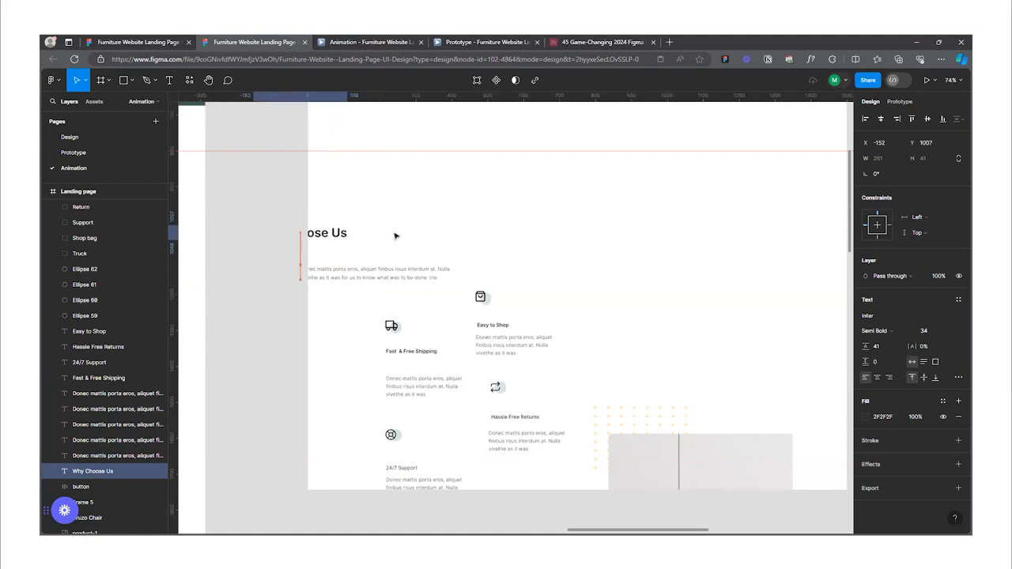
# - Connect the chairs frame to the Why Choose Us frame with an On click, Smart animate, Ease out, 2000ms interaction
pyautogui.scroll(-8, 395, 236)
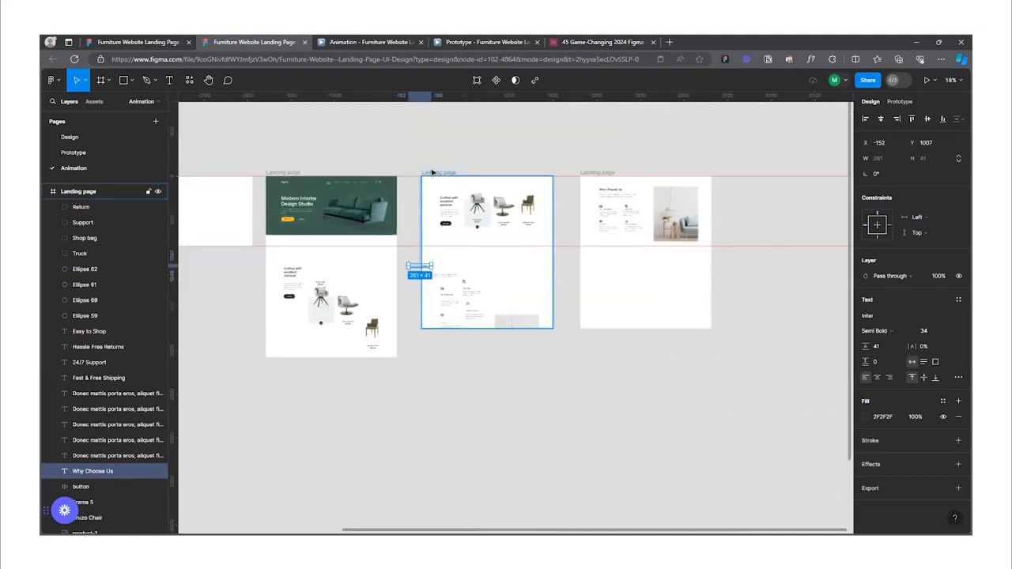
pyautogui.click(431, 173)
pyautogui.click(890, 102)
pyautogui.scroll(3, 570, 268)
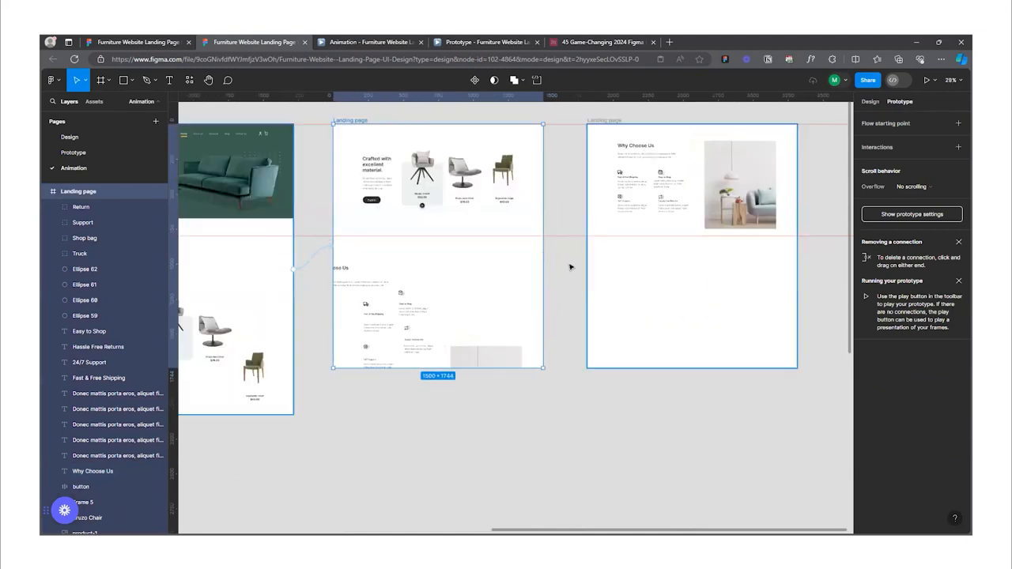
pyautogui.moveTo(605, 249); pyautogui.dragTo(605, 252)
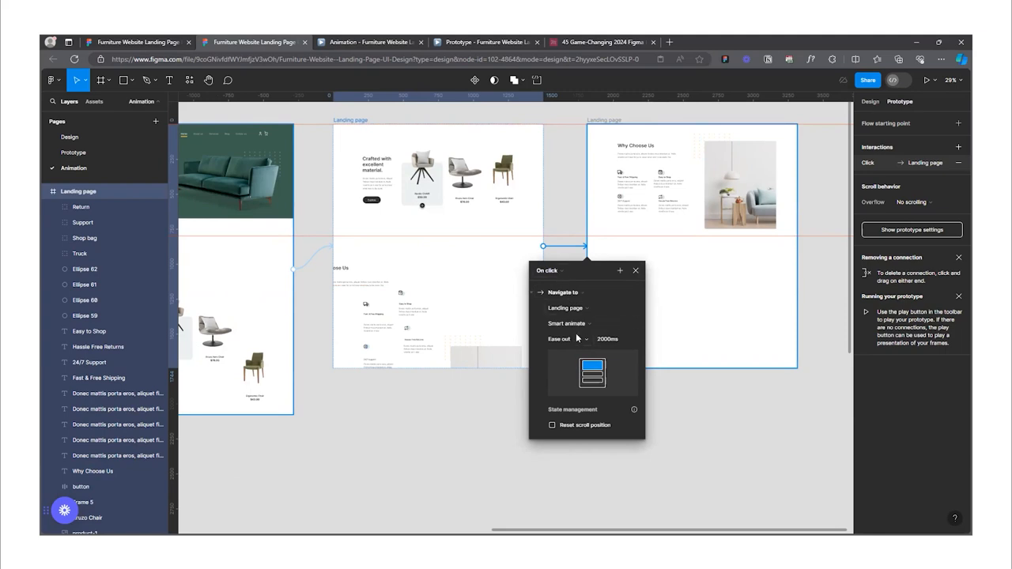
pyautogui.click(532, 172)
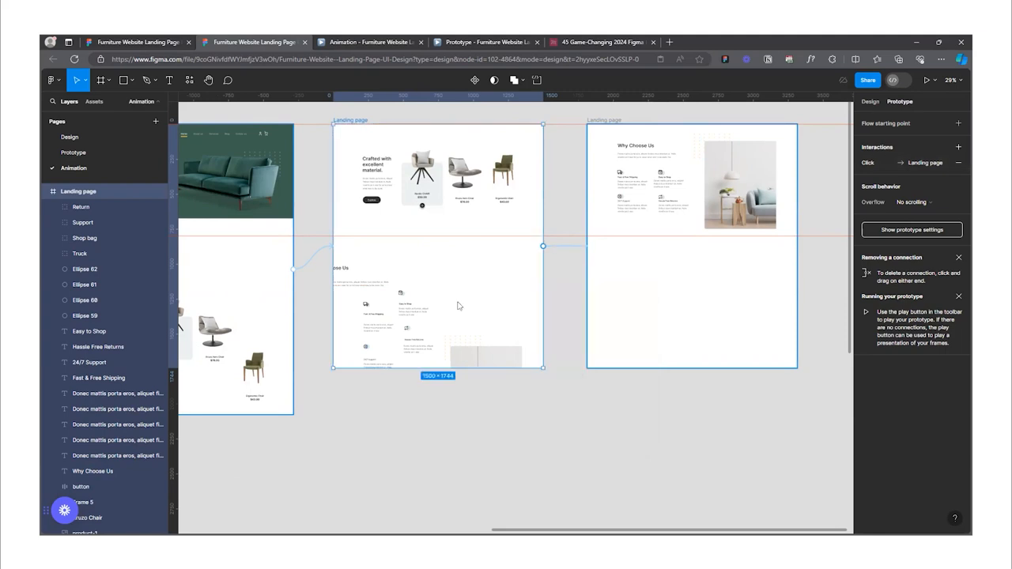
# - Compare the interaction settings of the connections leading into and out of the chairs frame
pyautogui.hotkey('ctrl', 'Tab')
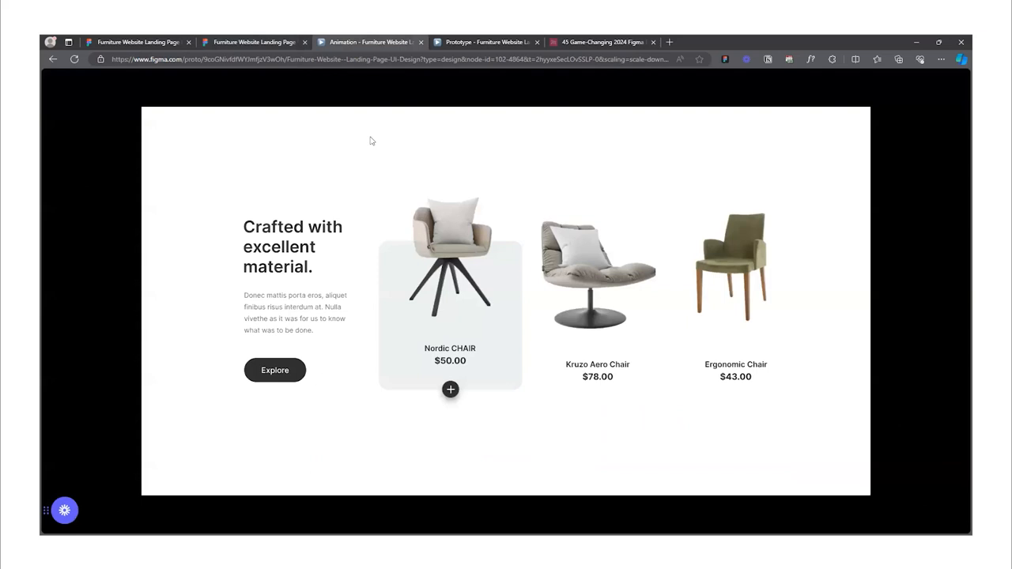
pyautogui.click(287, 45)
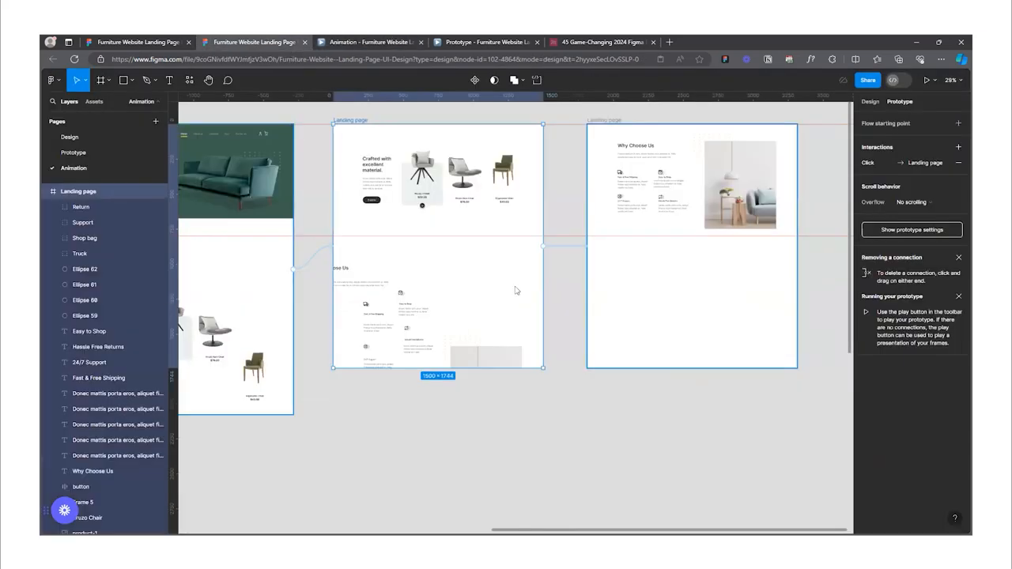
pyautogui.scroll(-5, 515, 291)
pyautogui.scroll(3, 459, 282)
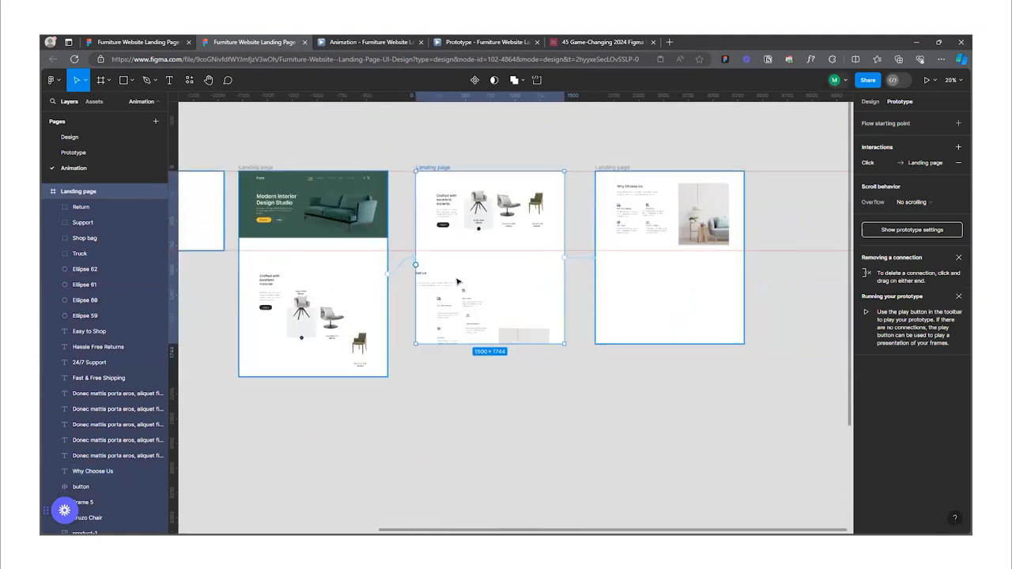
pyautogui.click(402, 269)
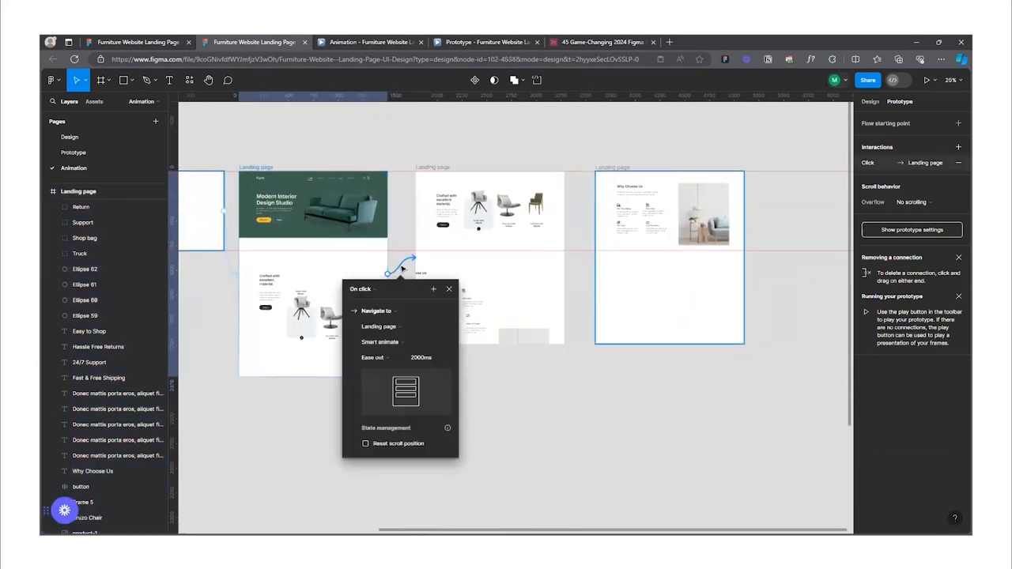
pyautogui.click(471, 176)
pyautogui.moveTo(563, 257); pyautogui.dragTo(587, 260)
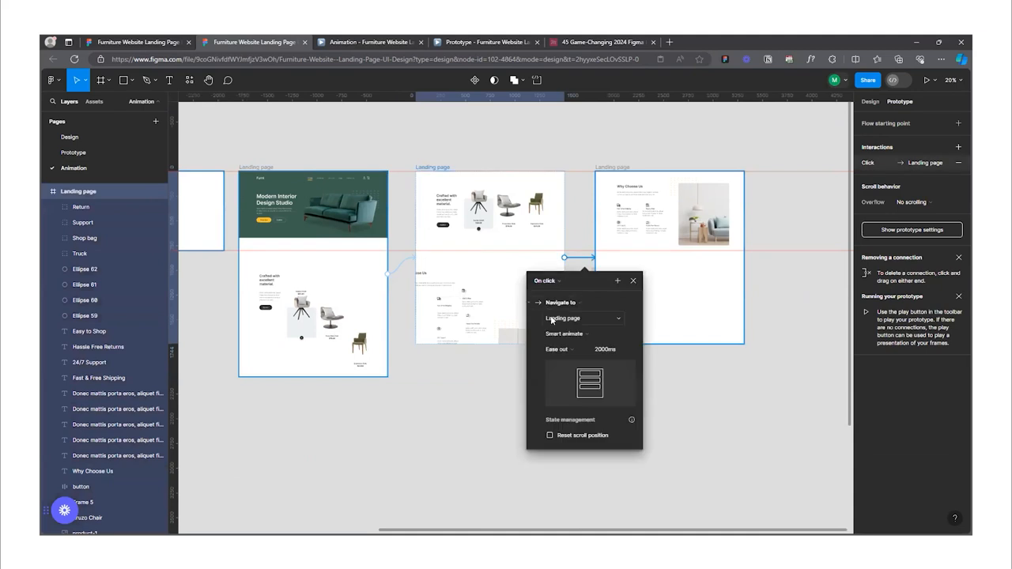
# - Play the prototype from the chairs section to Why Choose Us, go back two screens and replay the transitions
pyautogui.click(365, 41)
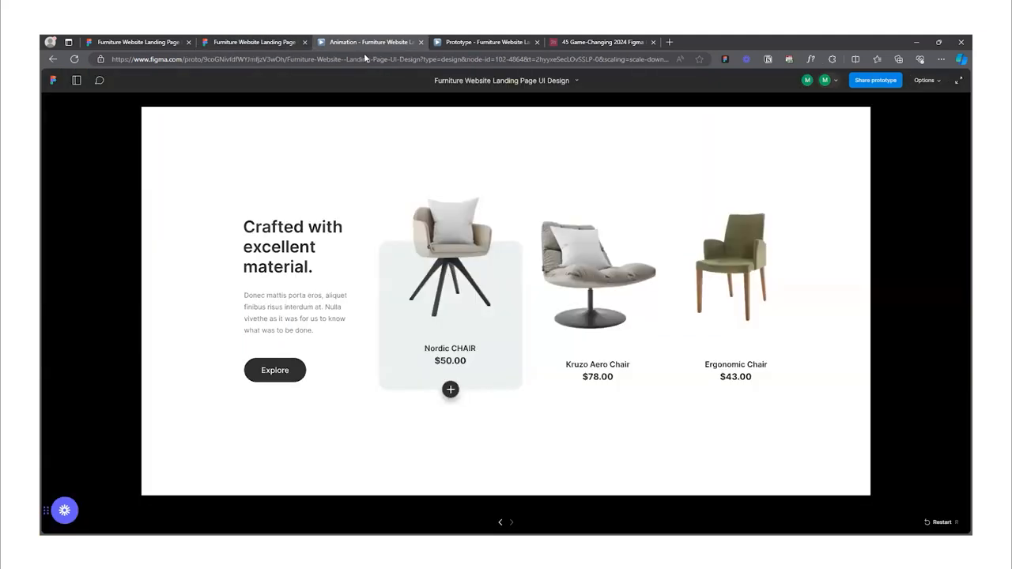
pyautogui.click(443, 355)
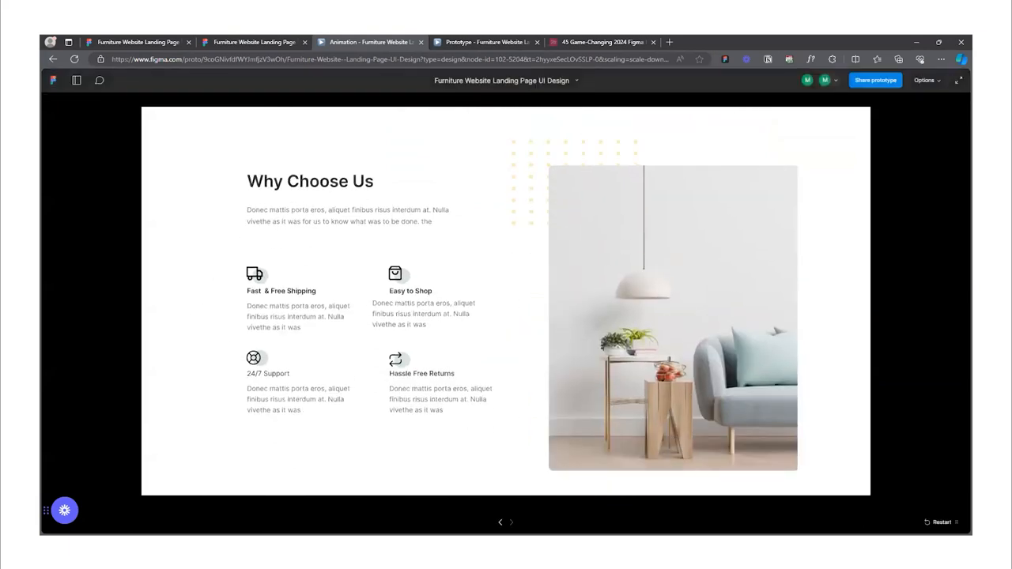
pyautogui.press('Left')
pyautogui.press('Left')
pyautogui.click(480, 282)
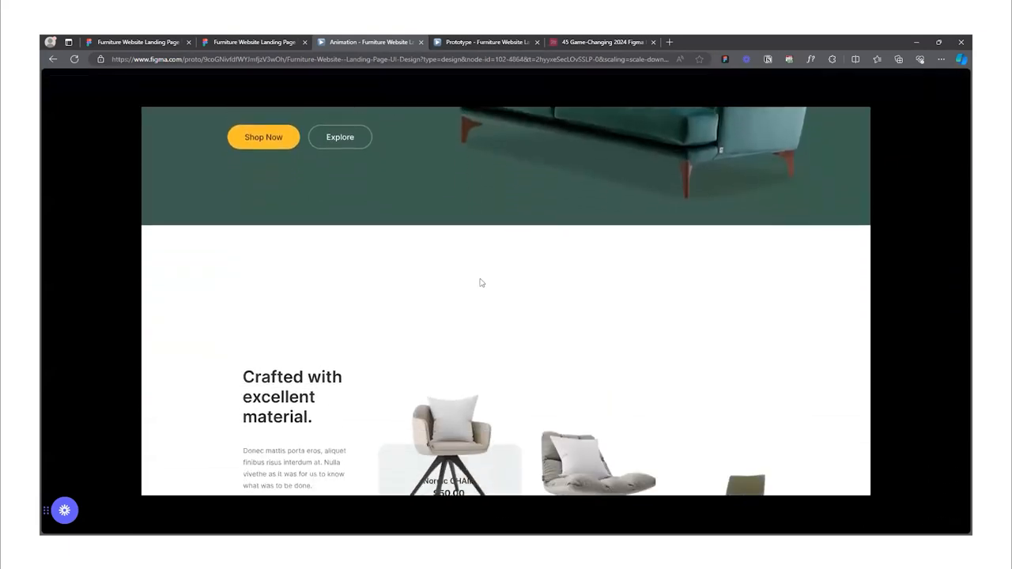
pyautogui.click(500, 279)
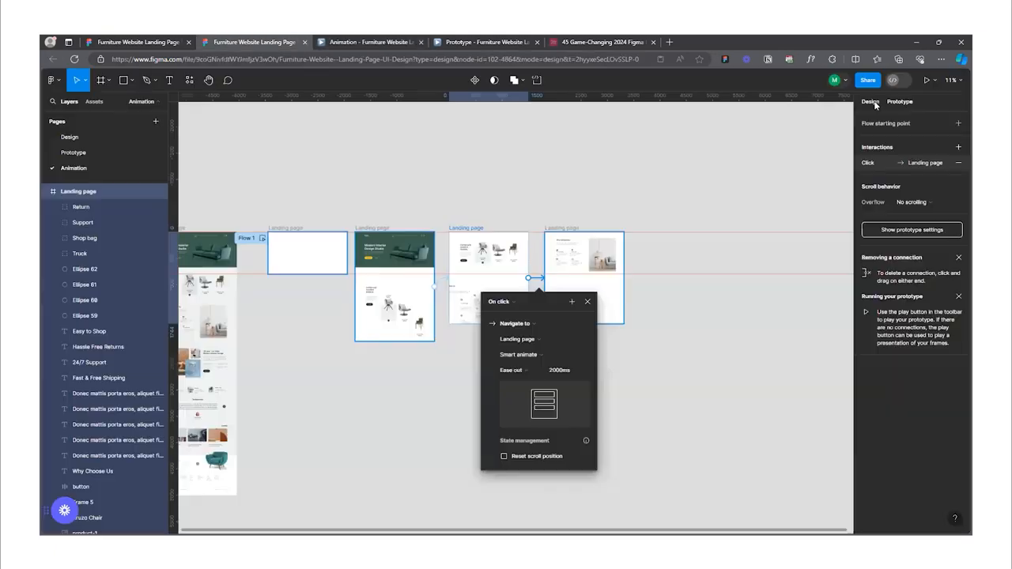
# - Copy the homepage's "We help you make Modern Interior Design" section into the last landing page frame, below the Why Choose Us section
pyautogui.click(872, 102)
pyautogui.scroll(-5, 584, 235)
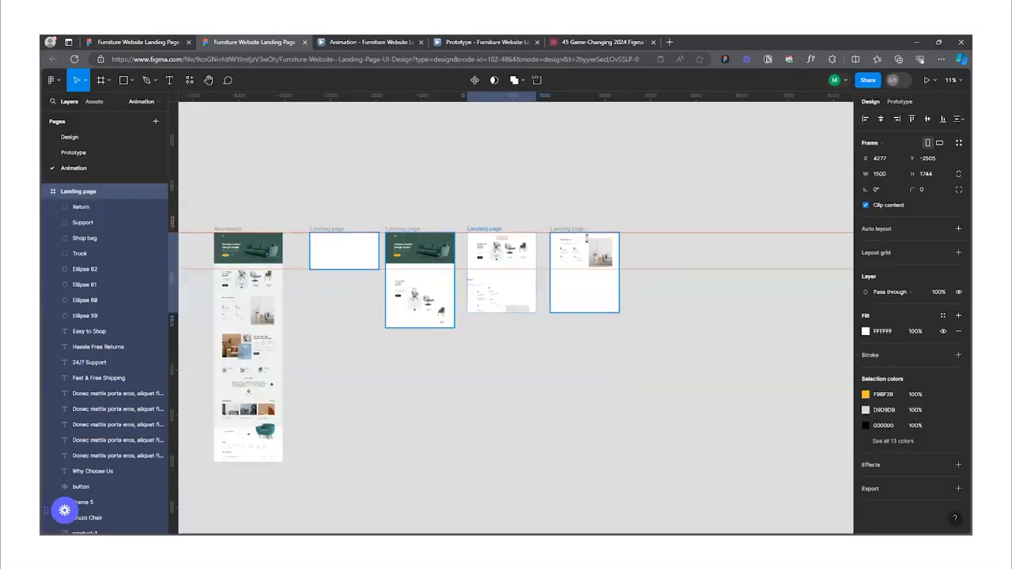
pyautogui.scroll(4, 434, 314)
pyautogui.scroll(3, 500, 234)
pyautogui.scroll(4, 500, 234)
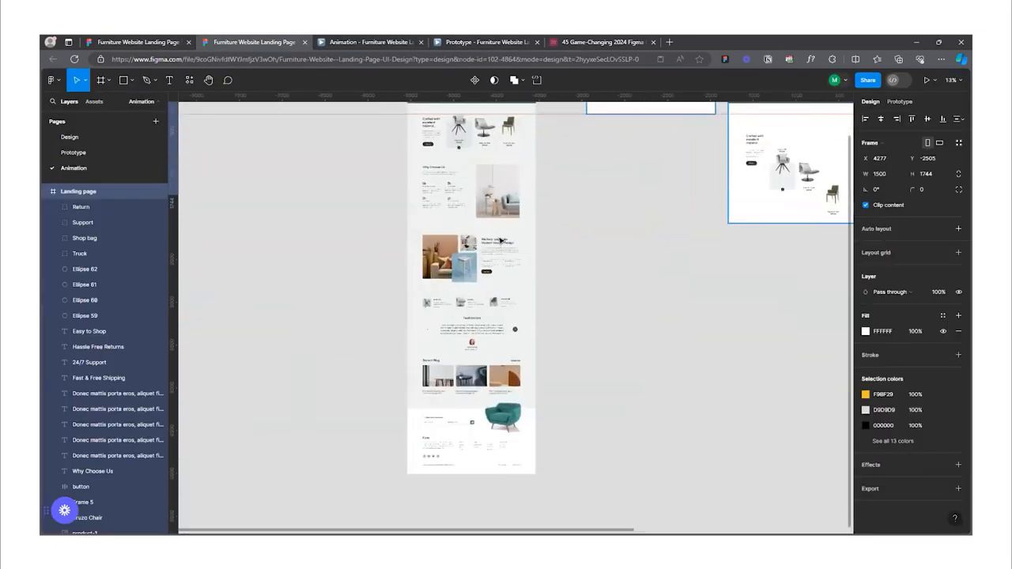
pyautogui.moveTo(578, 307); pyautogui.dragTo(571, 231)
pyautogui.scroll(-5, 295, 277)
pyautogui.hotkey('shift', '2')
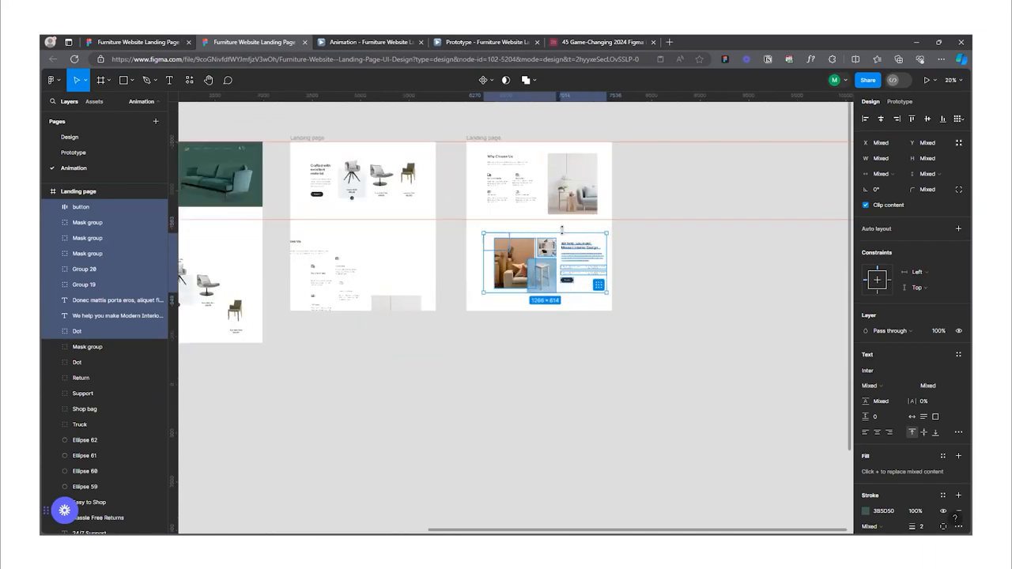
pyautogui.moveTo(563, 288); pyautogui.dragTo(551, 289)
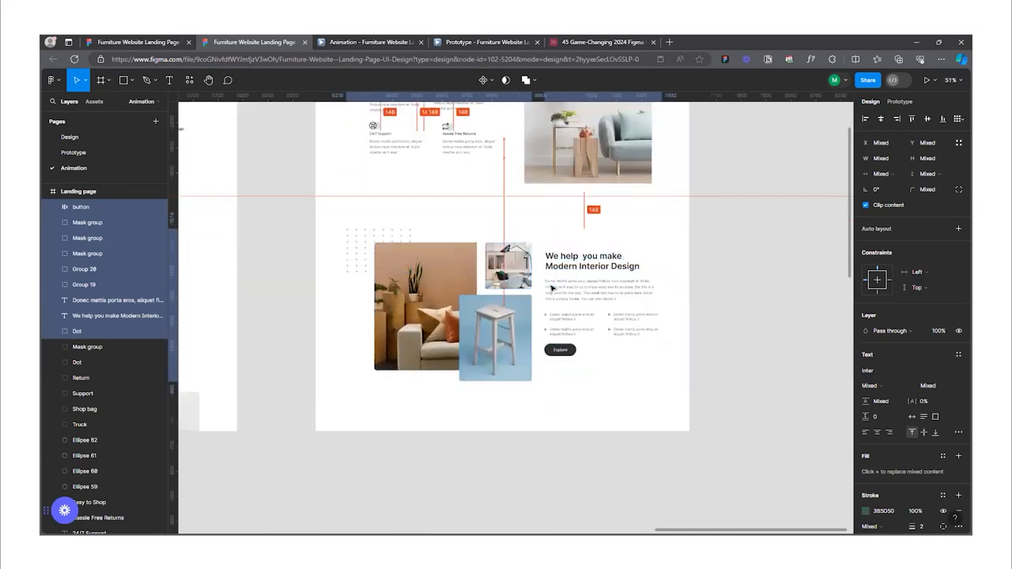
pyautogui.scroll(-5, 520, 358)
pyautogui.click(658, 366)
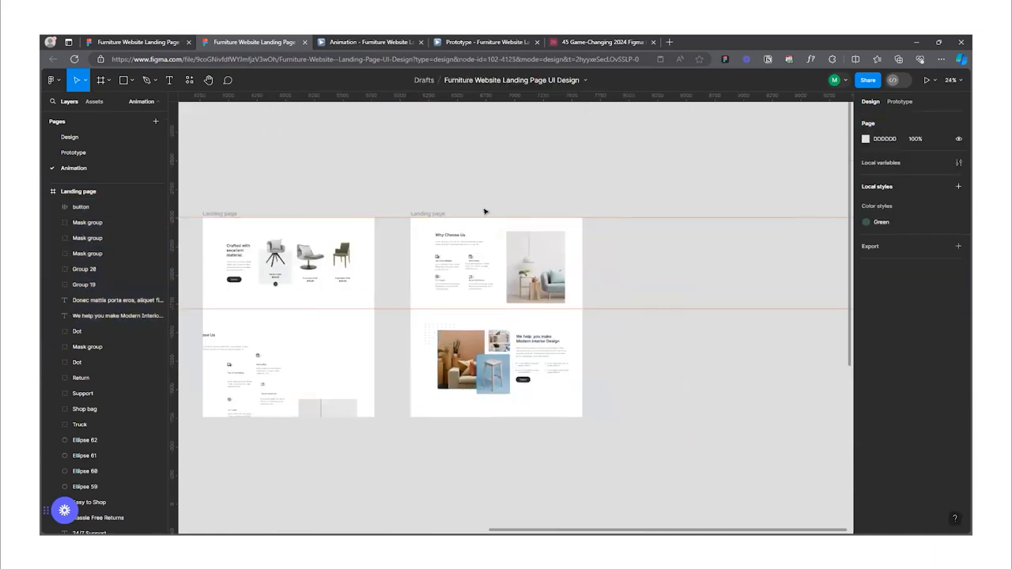
# - Duplicate the last landing page frame and place the copy beside it at X 7789, Y -2505
pyautogui.click(429, 215)
pyautogui.hotkey('ctrl', 'd')
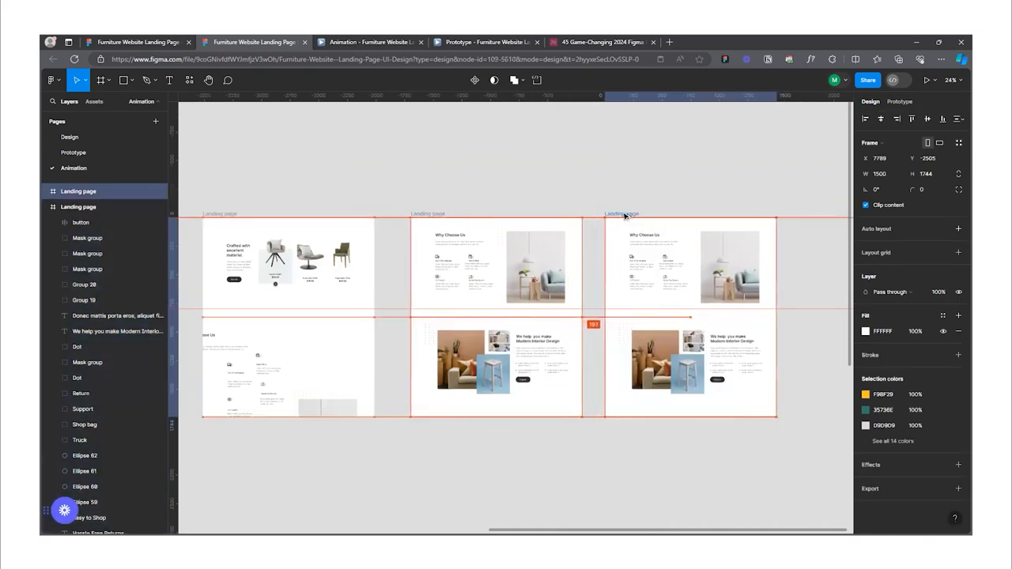
pyautogui.scroll(-3, 503, 247)
pyautogui.moveTo(668, 325); pyautogui.dragTo(534, 237)
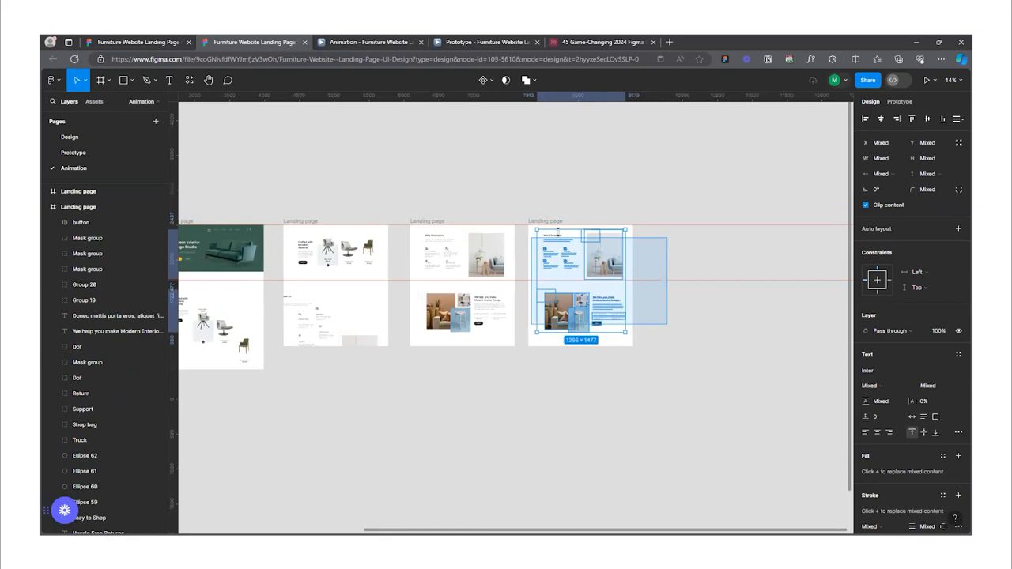
pyautogui.scroll(4, 568, 249)
pyautogui.moveTo(613, 297); pyautogui.dragTo(613, 256)
pyautogui.hotkey('ctrl', 'z')
# - In the duplicated frame, move all the content up so the Modern Interior Design section fills the first screen area
pyautogui.moveTo(727, 438); pyautogui.dragTo(487, 204)
pyautogui.scroll(1, 648, 271)
pyautogui.scroll(2, 649, 270)
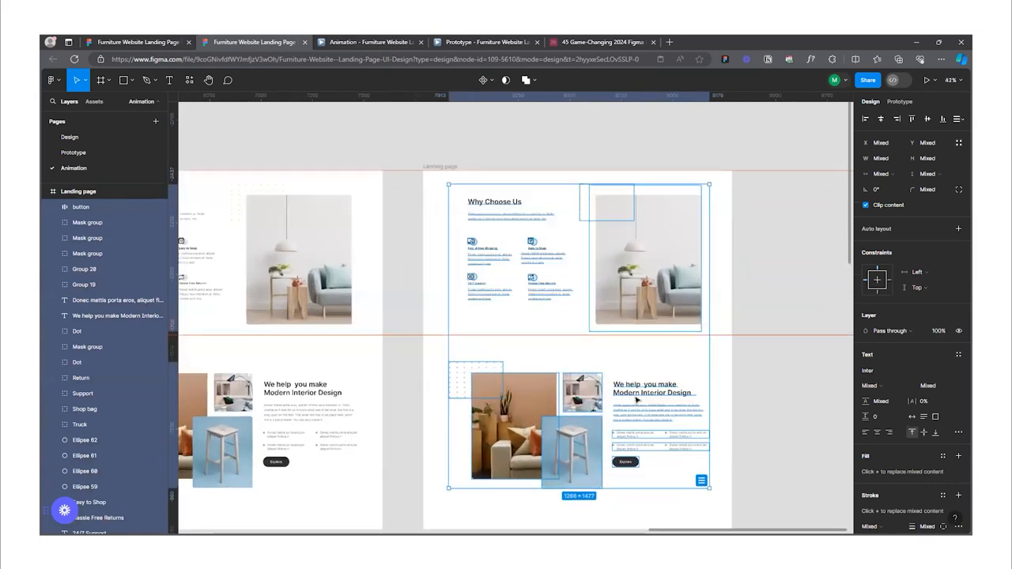
pyautogui.moveTo(639, 368); pyautogui.dragTo(630, 237)
pyautogui.click(800, 242)
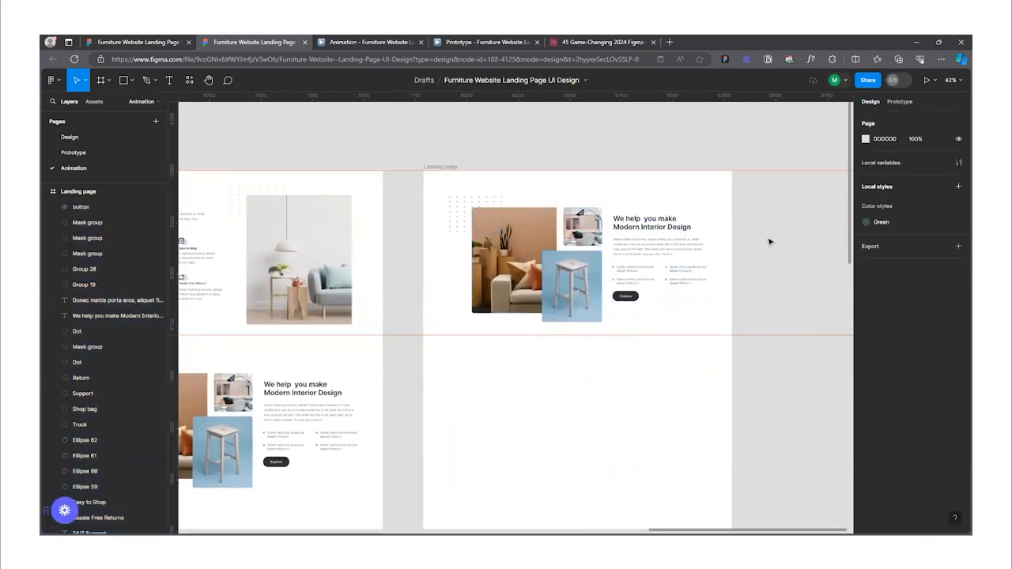
pyautogui.scroll(-5, 759, 269)
pyautogui.scroll(5, 630, 255)
pyautogui.scroll(3, 496, 353)
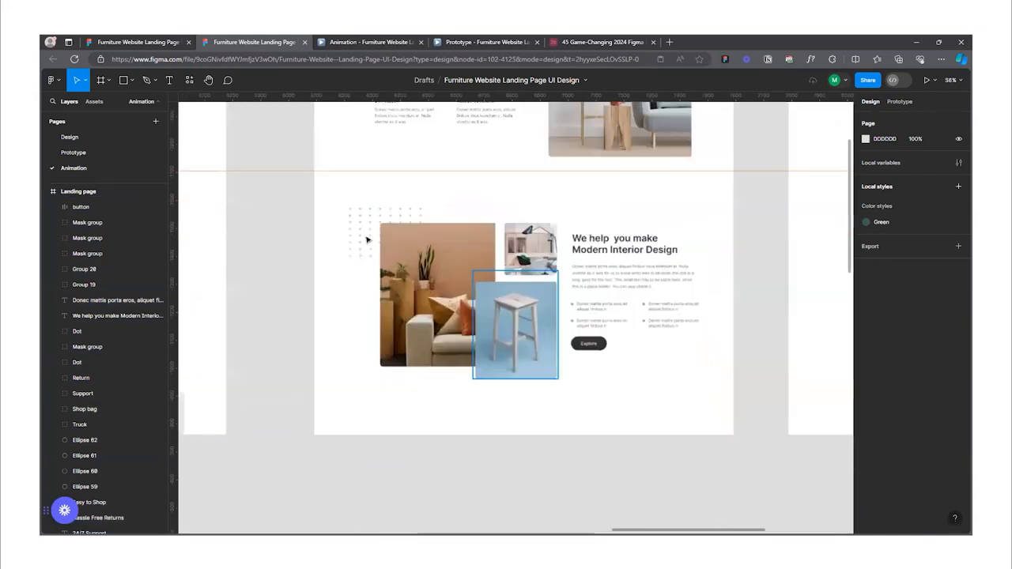
pyautogui.click(498, 348)
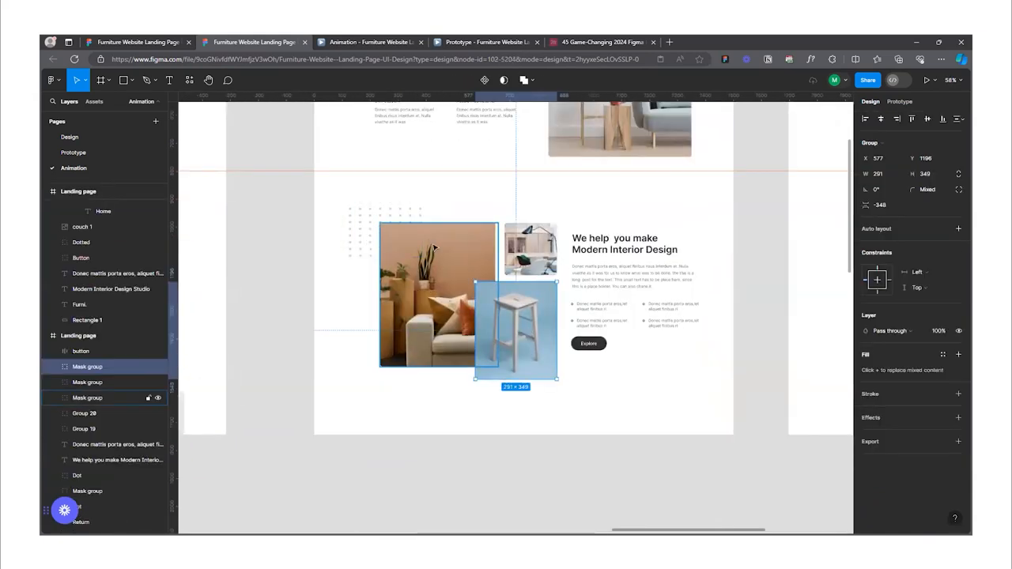
pyautogui.moveTo(434, 248); pyautogui.dragTo(430, 430)
pyautogui.moveTo(517, 302); pyautogui.dragTo(520, 448)
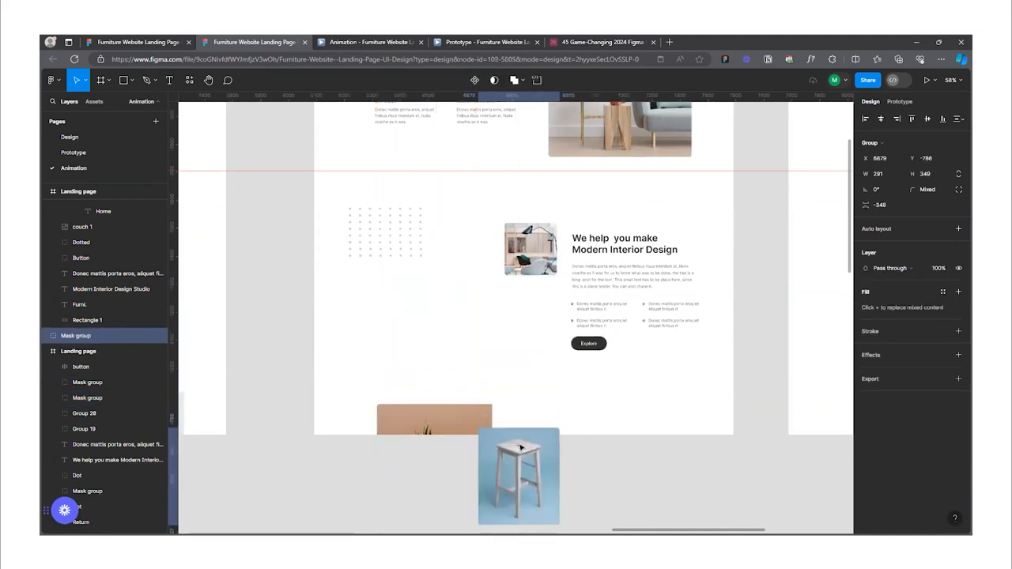
pyautogui.hotkey('ctrl', 'z')
pyautogui.hotkey('ctrl', 'z')
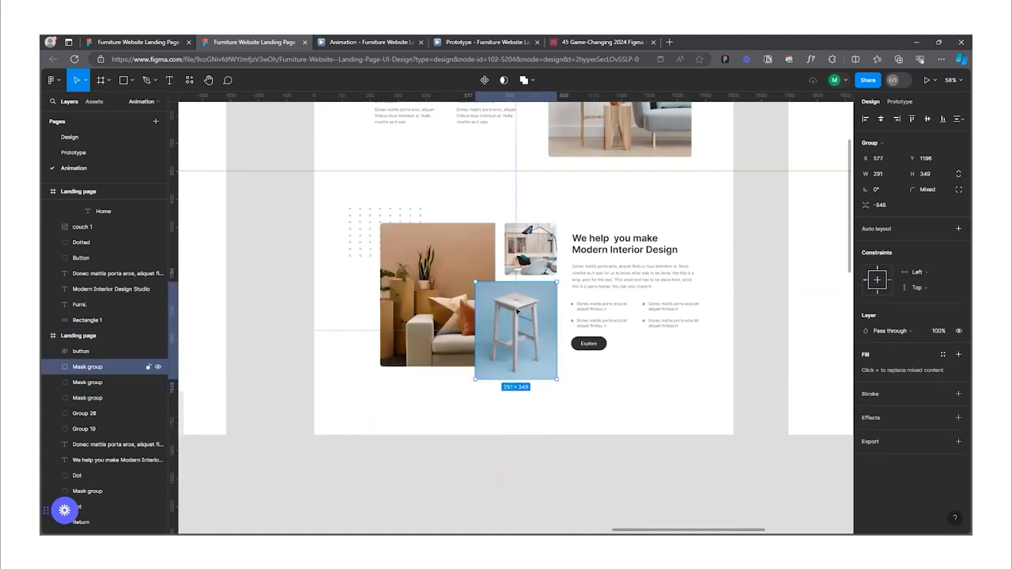
# - In the Why Choose Us frame, move the plant-and-couch image down to the bottom edge and the stool image to X 577, Y 1699
pyautogui.moveTo(434, 259); pyautogui.dragTo(432, 387)
pyautogui.moveTo(509, 302); pyautogui.dragTo(510, 441)
pyautogui.hotkey('ctrl', 'z')
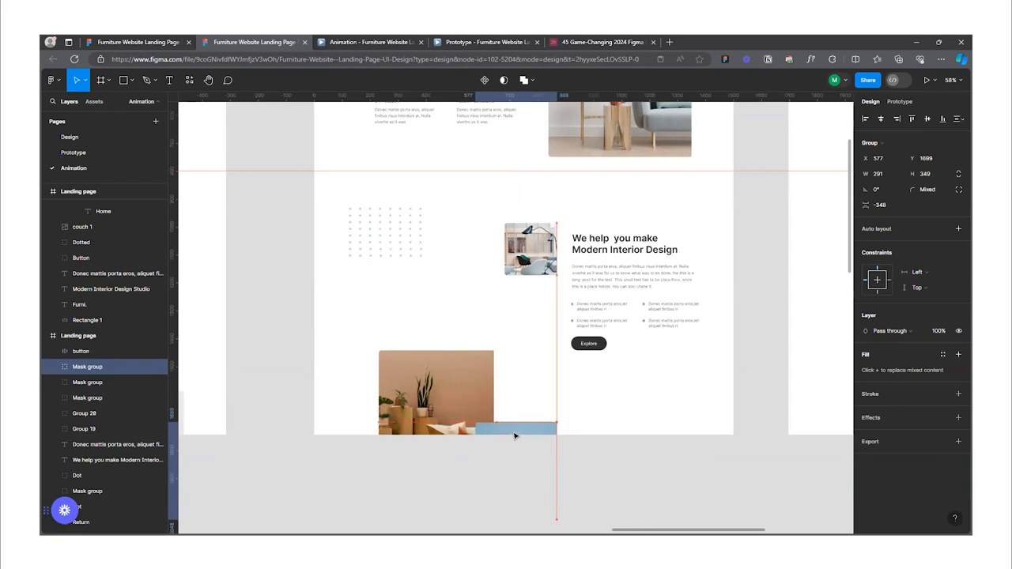
# - Move the small desk-lamp room image down to X 674, Y 1480 and the dot pattern to X 130, Y 1568
pyautogui.click(534, 237)
pyautogui.moveTo(534, 247); pyautogui.dragTo(529, 385)
pyautogui.scroll(2, 523, 382)
pyautogui.scroll(-5, 528, 384)
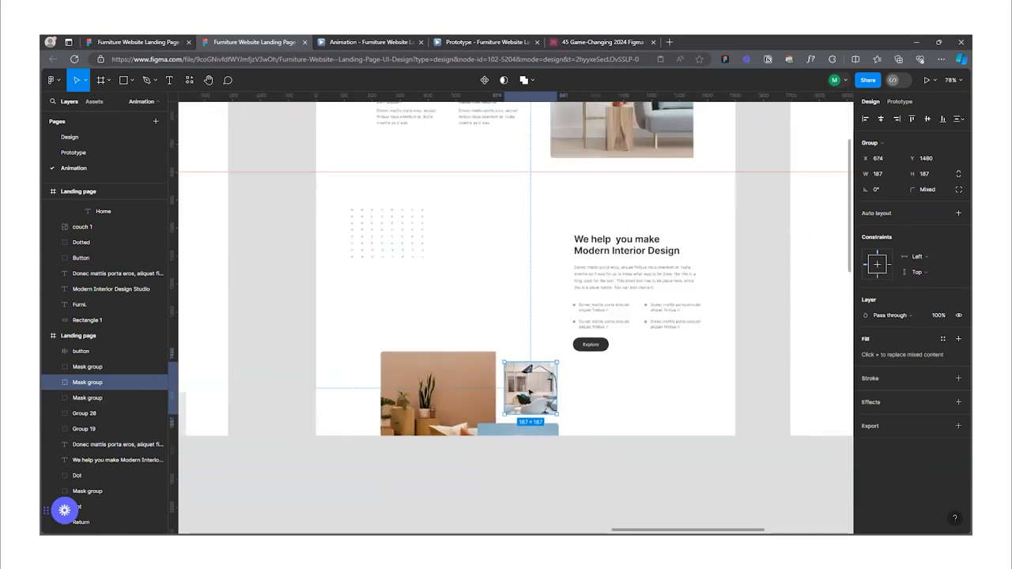
pyautogui.scroll(1, 466, 324)
pyautogui.moveTo(462, 307); pyautogui.dragTo(462, 429)
# - Move the "We help you make Modern Interior Design" heading right, out of the Why Choose Us frame, to X 1504, Y 1027
pyautogui.scroll(5, 660, 380)
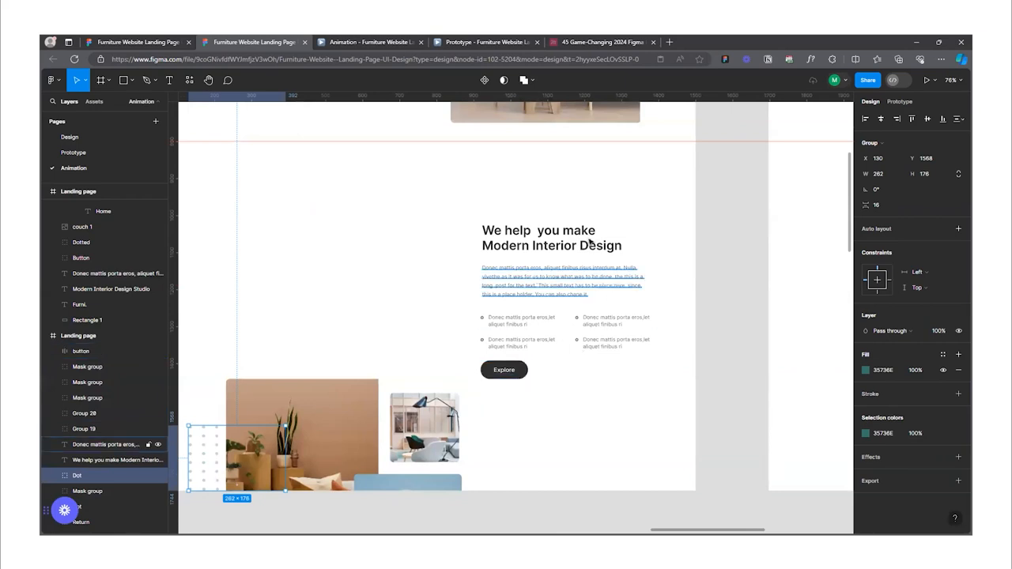
pyautogui.click(544, 239)
pyautogui.moveTo(498, 236); pyautogui.dragTo(686, 237)
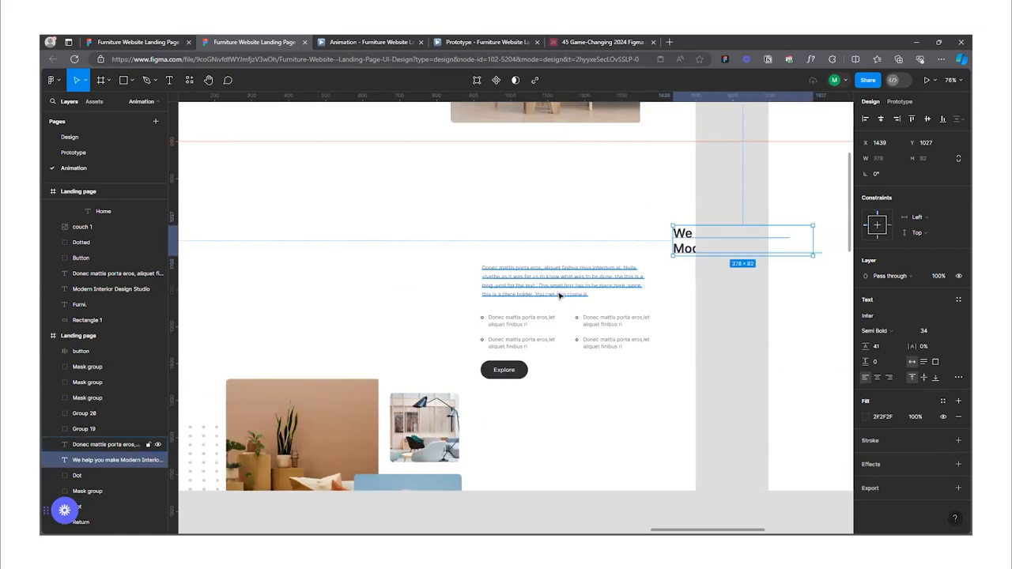
pyautogui.click(499, 283)
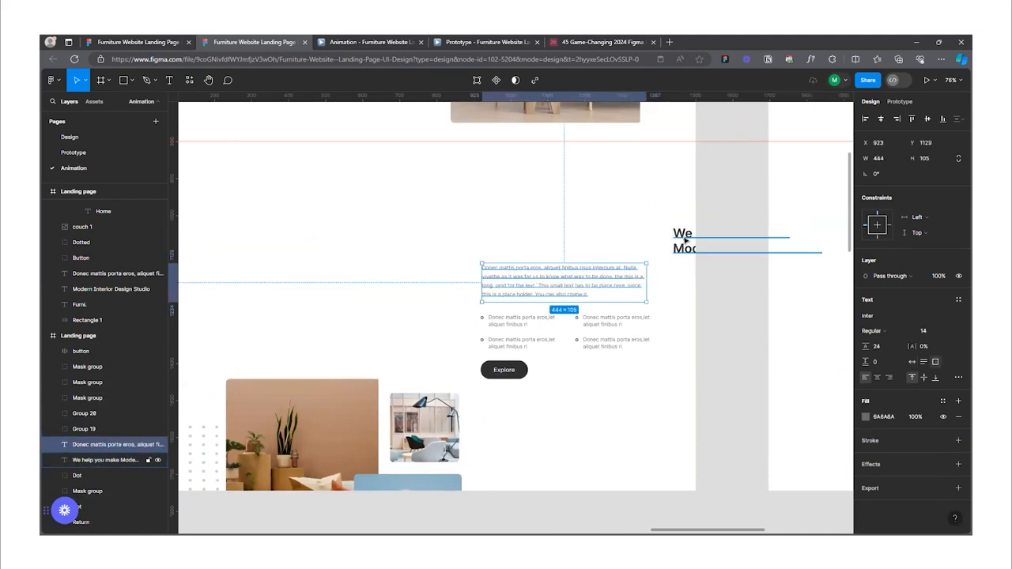
pyautogui.scroll(3, 586, 294)
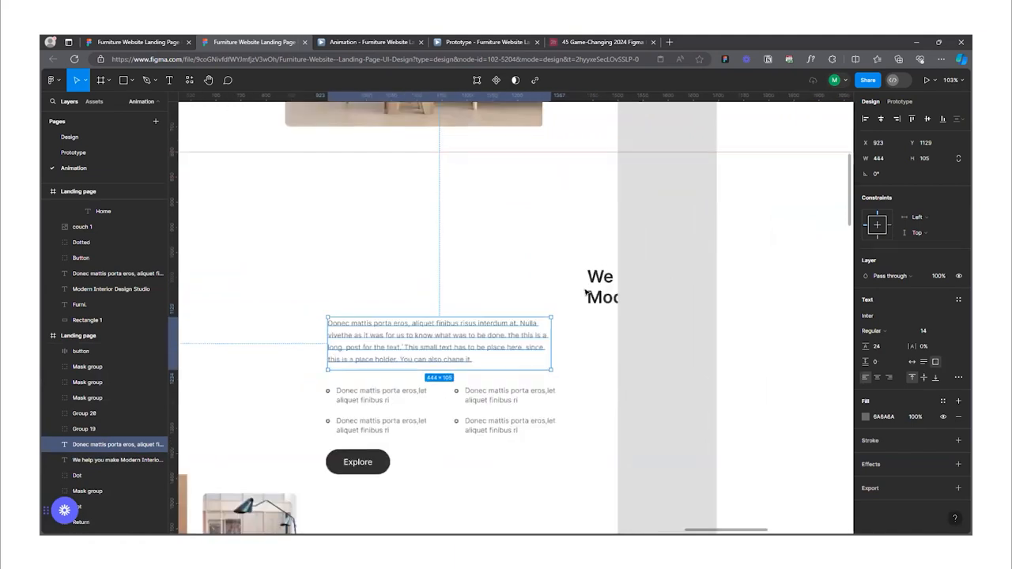
pyautogui.click(585, 294)
pyautogui.press('Right')
pyautogui.press('Right')
pyautogui.press('Right')
pyautogui.press('Right')
pyautogui.press('Right')
pyautogui.press('Right')
pyautogui.press('Right')
pyautogui.press('Right')
pyautogui.press('Right')
pyautogui.press('Right')
pyautogui.press('Right')
pyautogui.press('Right')
pyautogui.press('Right')
pyautogui.press('Right')
pyautogui.press('Right')
pyautogui.press('Right')
pyautogui.press('Right')
pyautogui.press('Right')
pyautogui.press('Right')
pyautogui.press('Right')
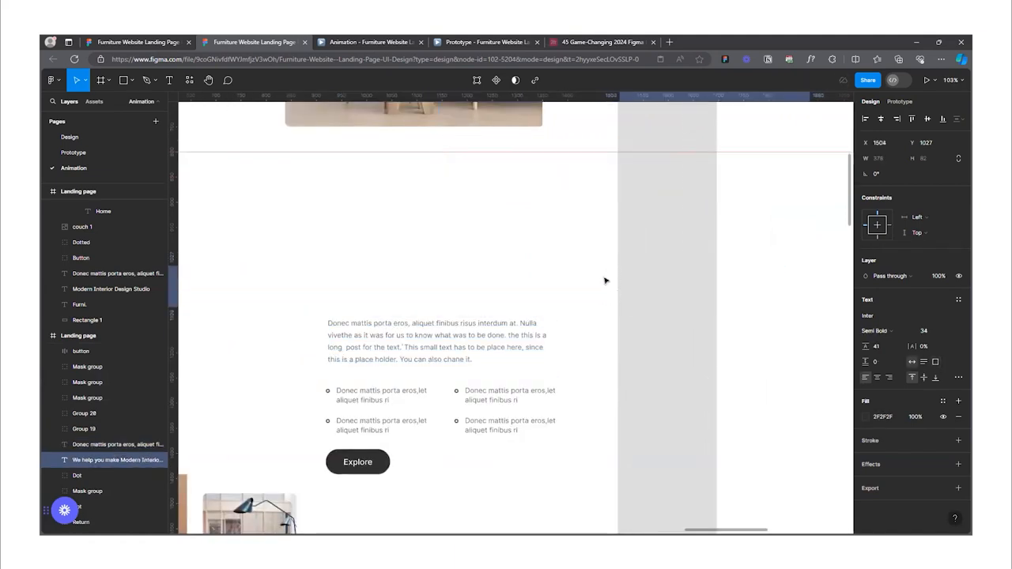
# - Shift the description paragraph under the interior design heading right to X 1337, Y 1126
pyautogui.click(433, 350)
pyautogui.moveTo(351, 340); pyautogui.dragTo(524, 338)
pyautogui.press('Right')
pyautogui.press('Right')
pyautogui.press('Right')
pyautogui.press('Right')
pyautogui.press('Right')
pyautogui.press('Right')
pyautogui.press('Right')
pyautogui.press('Right')
pyautogui.press('Right')
pyautogui.press('Right')
pyautogui.press('Right')
pyautogui.press('Right')
pyautogui.press('Right')
pyautogui.press('Right')
pyautogui.press('Right')
pyautogui.press('Right')
pyautogui.press('Right')
pyautogui.press('Right')
pyautogui.press('Right')
pyautogui.press('Right')
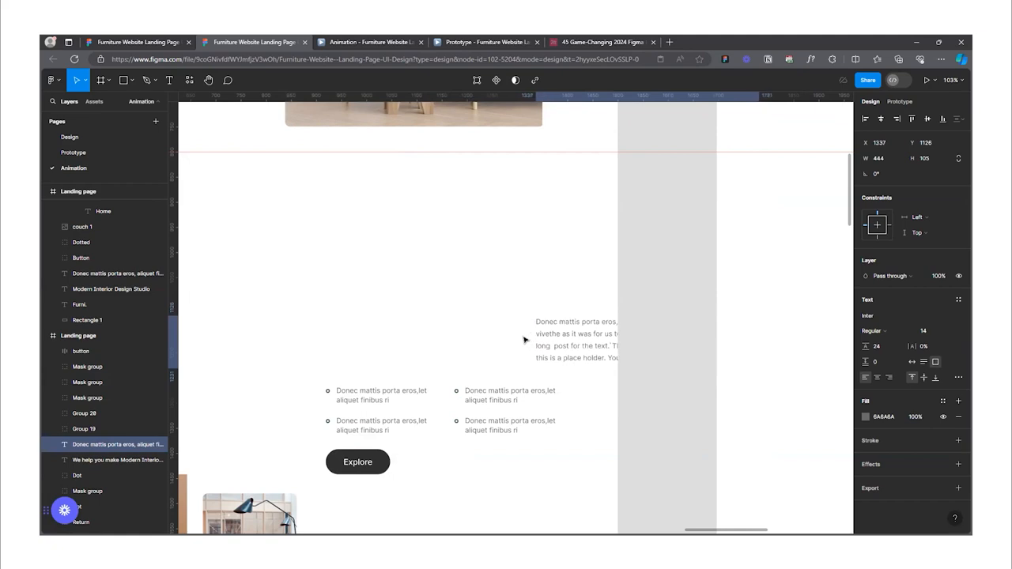
# - Turn off Clip content for the Why Choose Us landing page frame
pyautogui.scroll(-5, 505, 321)
pyautogui.click(520, 401)
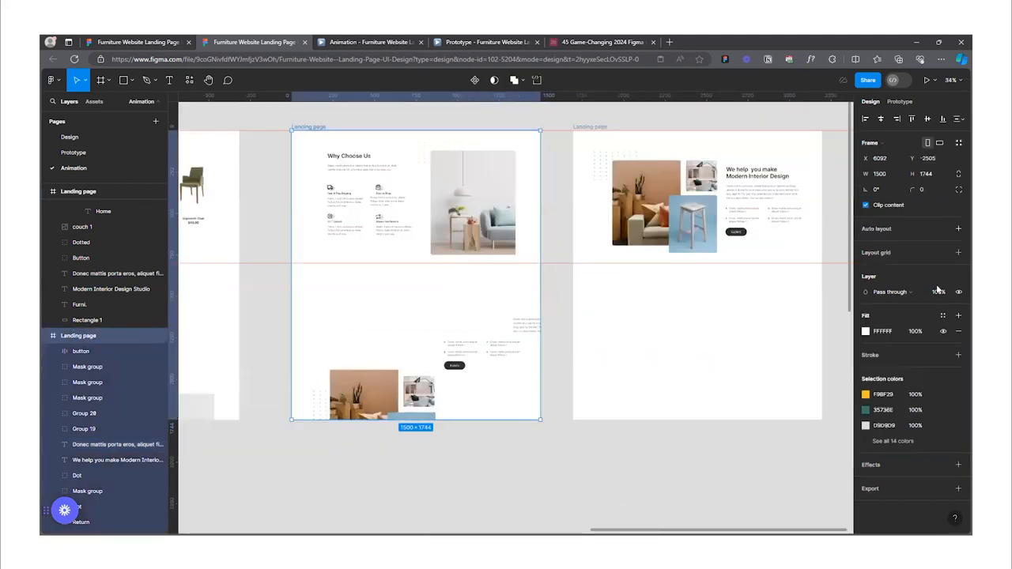
pyautogui.click(865, 206)
pyautogui.scroll(5, 560, 332)
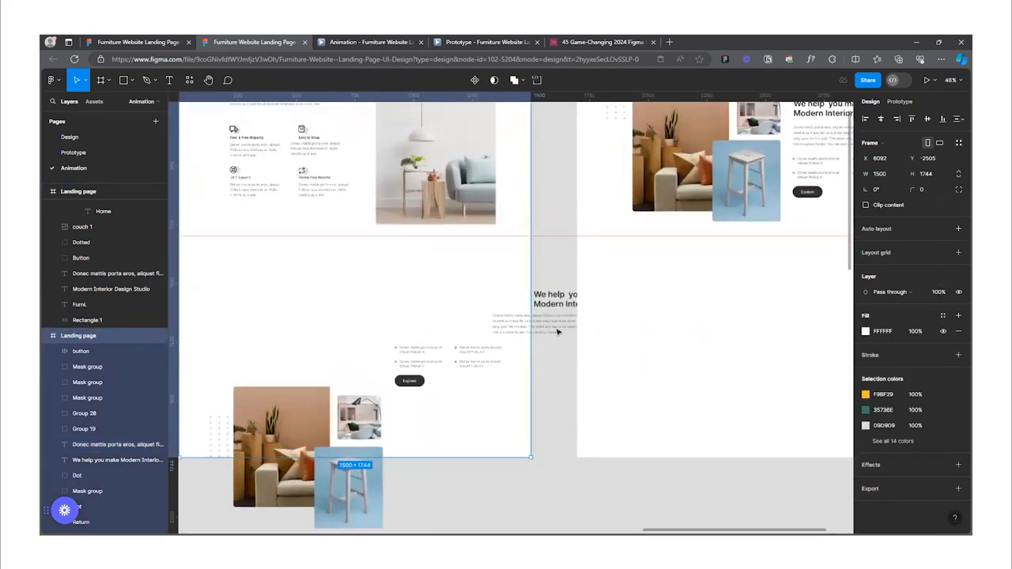
# - Move the description paragraph farther right, completely outside the Why Choose Us frame, to X 1711, Y 1126
pyautogui.click(482, 329)
pyautogui.press('Right')
pyautogui.press('Right')
pyautogui.press('Right')
pyautogui.press('Right')
pyautogui.press('Right')
pyautogui.press('Right')
pyautogui.press('Right')
pyautogui.press('Right')
pyautogui.press('Right')
pyautogui.press('Right')
pyautogui.press('Right')
pyautogui.press('Right')
pyautogui.press('Right')
pyautogui.press('Right')
pyautogui.press('Right')
pyautogui.press('Right')
pyautogui.press('Right')
pyautogui.press('Right')
pyautogui.press('Right')
pyautogui.press('Right')
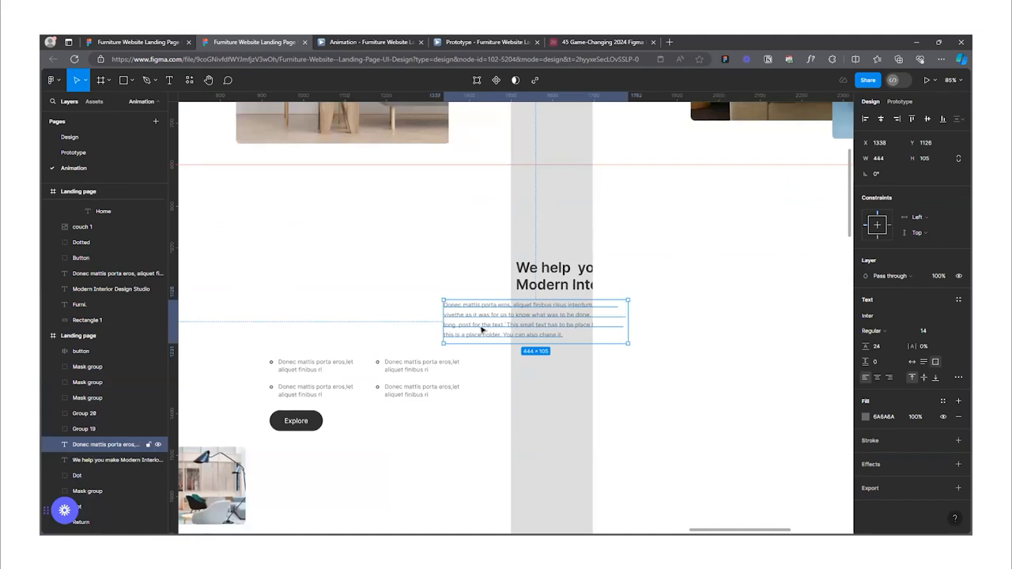
pyautogui.press('Right')
pyautogui.press('Right')
pyautogui.press('Right')
pyautogui.press('Right')
pyautogui.press('Right')
pyautogui.press('Right')
pyautogui.press('Right')
pyautogui.press('Right')
pyautogui.press('Right')
pyautogui.press('Right')
pyautogui.press('Right')
pyautogui.press('Right')
pyautogui.press('Right')
pyautogui.press('Right')
pyautogui.press('Right')
pyautogui.press('Right')
pyautogui.press('Right')
pyautogui.press('Right')
pyautogui.press('Right')
pyautogui.press('Right')
pyautogui.press('Right')
pyautogui.press('Right')
pyautogui.press('Right')
pyautogui.press('Right')
pyautogui.press('Right')
pyautogui.press('Right')
pyautogui.press('Right')
pyautogui.press('Right')
pyautogui.press('Right')
pyautogui.press('Right')
pyautogui.press('Right')
pyautogui.press('Right')
pyautogui.press('Right')
pyautogui.press('Right')
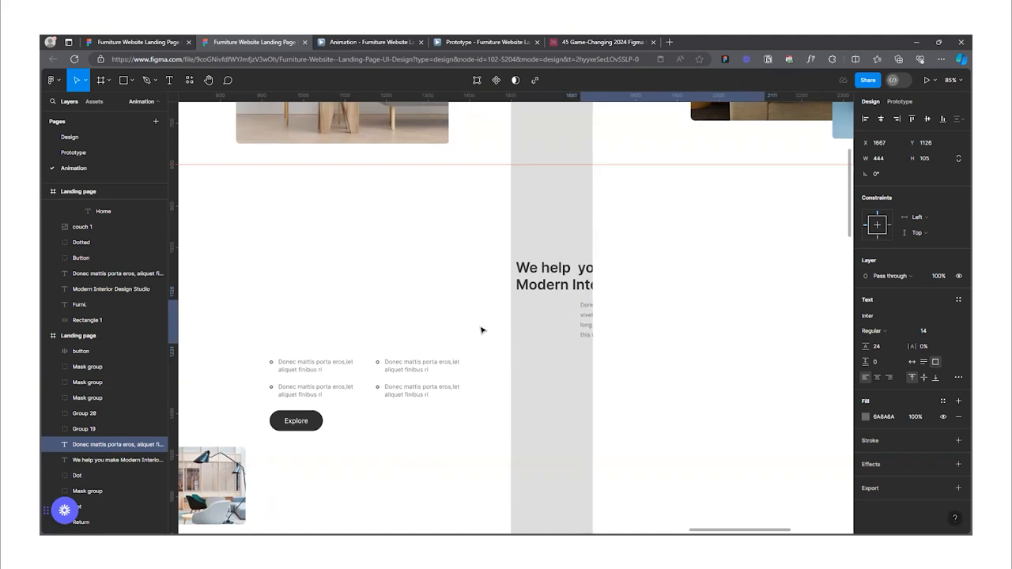
pyautogui.press('Right')
pyautogui.press('Right')
pyautogui.press('Right')
pyautogui.press('Right')
pyautogui.press('Right')
pyautogui.press('Right')
pyautogui.press('Right')
pyautogui.press('Right')
pyautogui.press('Right')
pyautogui.press('Right')
pyautogui.press('Right')
pyautogui.press('Right')
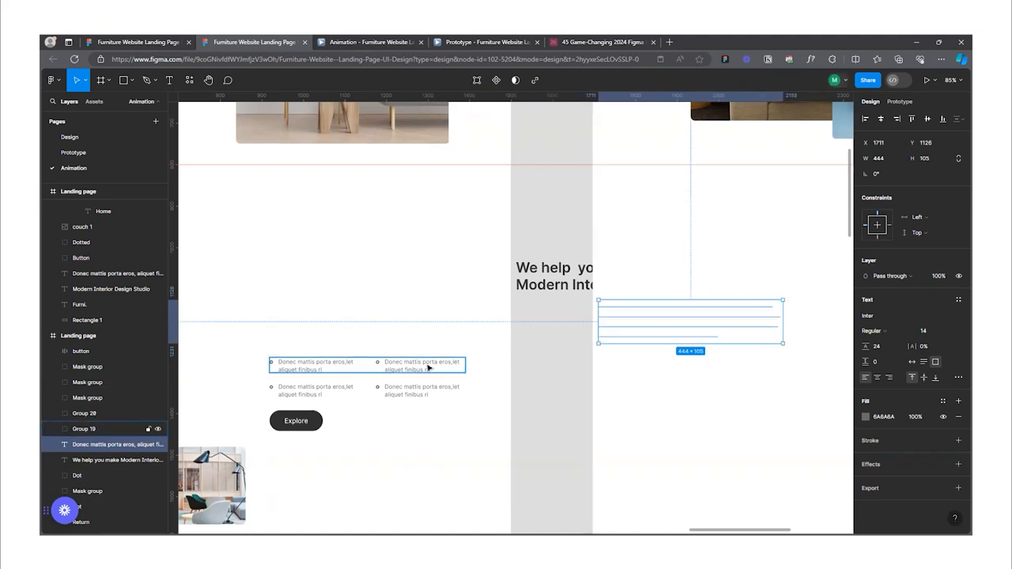
# - Move the first bullet row right and down to X 1401, Y 1394, and lower the second bullet row with the Explore button
pyautogui.click(413, 370)
pyautogui.moveTo(302, 370); pyautogui.dragTo(432, 365)
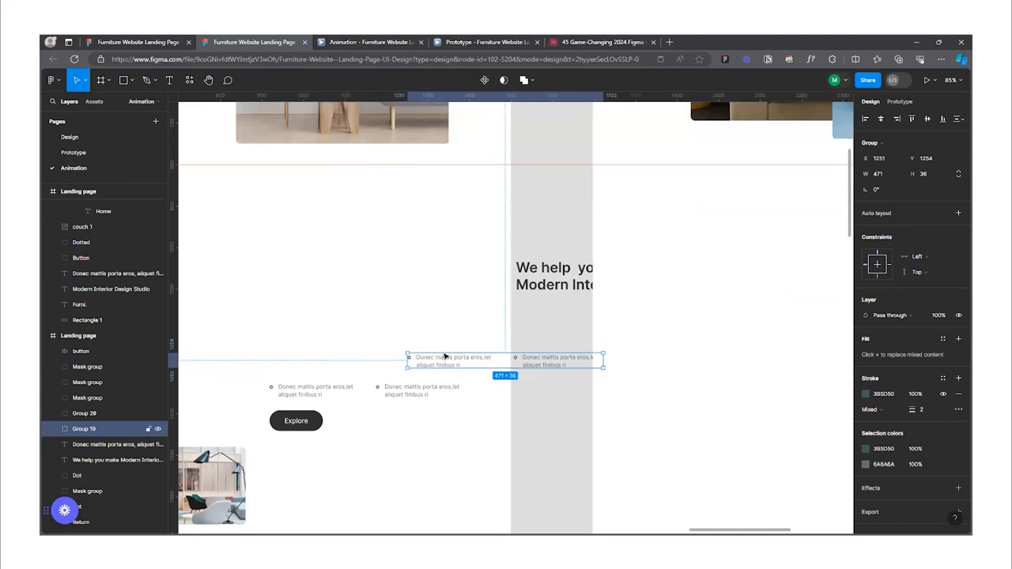
pyautogui.click(332, 390)
pyautogui.keyDown('shift'); pyautogui.click(305, 418); pyautogui.keyUp('shift')
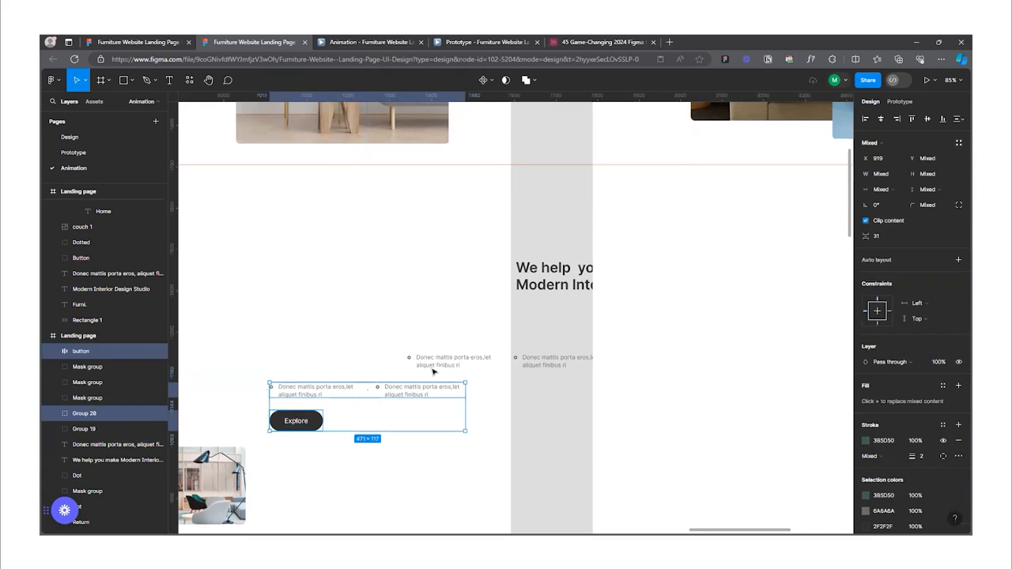
pyautogui.keyDown('shift'); pyautogui.click(434, 368); pyautogui.keyUp('shift')
pyautogui.moveTo(433, 378); pyautogui.dragTo(501, 422)
pyautogui.click(429, 425)
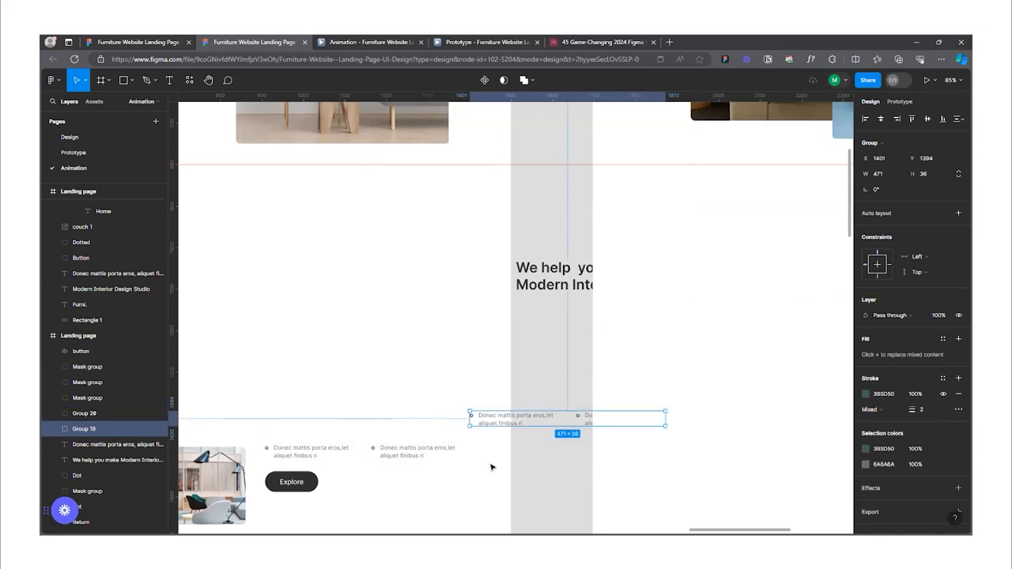
pyautogui.scroll(-5, 487, 418)
pyautogui.press('Escape')
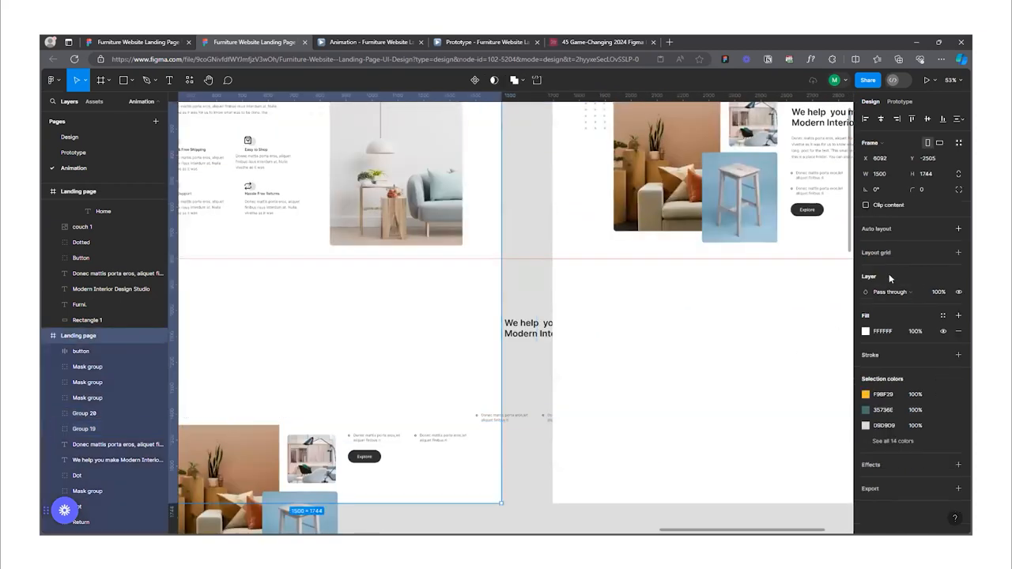
pyautogui.click(864, 205)
pyautogui.click(865, 205)
# - Move the first bullet row horizontally out past the Why Choose Us frame's right edge, to X 1684
pyautogui.scroll(4, 434, 416)
pyautogui.click(535, 410)
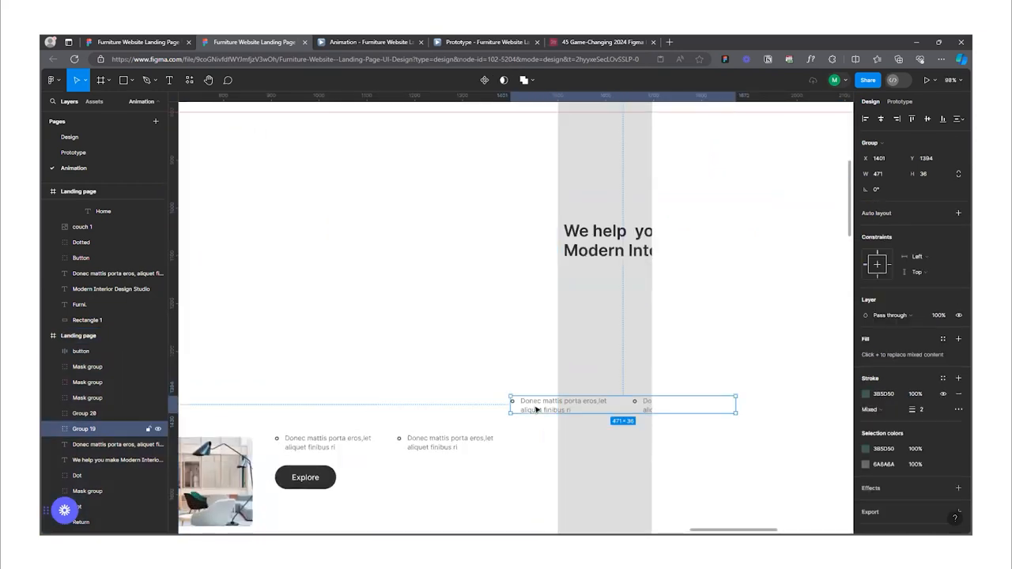
pyautogui.moveTo(536, 410); pyautogui.dragTo(556, 410)
pyautogui.press('Right')
pyautogui.press('Right')
pyautogui.press('Right')
pyautogui.press('Right')
pyautogui.press('Right')
pyautogui.press('Right')
pyautogui.press('Right')
pyautogui.press('Right')
pyautogui.press('Right')
pyautogui.press('Right')
pyautogui.press('Right')
pyautogui.press('Right')
pyautogui.press('Right')
pyautogui.press('Right')
pyautogui.press('Right')
pyautogui.press('Right')
pyautogui.press('Right')
pyautogui.press('Right')
pyautogui.press('Right')
pyautogui.press('Right')
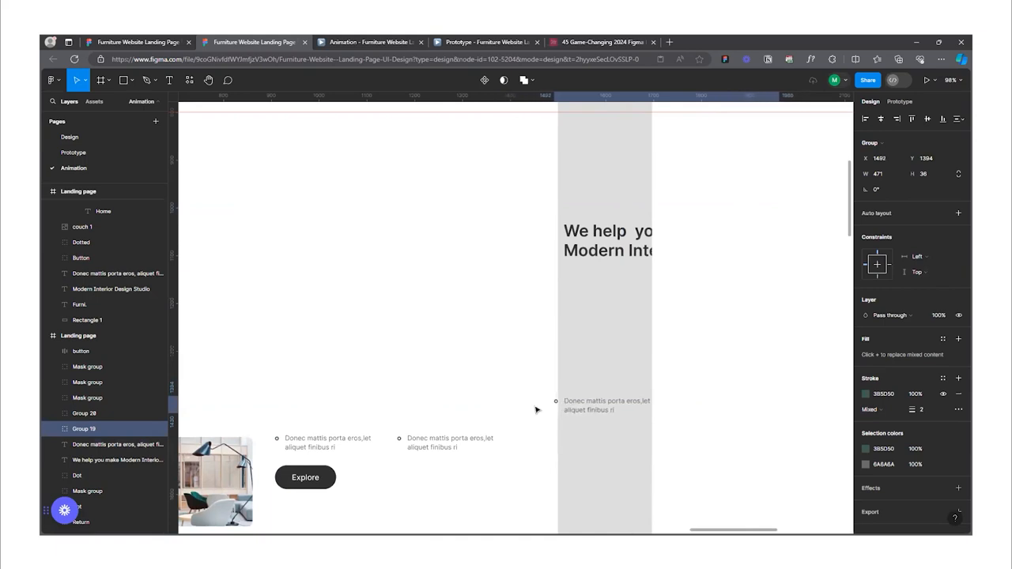
pyautogui.press('Right')
pyautogui.press('Right')
pyautogui.press('Right')
pyautogui.press('Right')
pyautogui.press('Right')
pyautogui.press('Right')
pyautogui.press('Right')
pyautogui.press('Right')
pyautogui.press('Right')
pyautogui.press('Right')
pyautogui.press('Right')
pyautogui.press('Right')
pyautogui.press('Right')
pyautogui.press('Right')
pyautogui.press('Right')
pyautogui.press('Right')
pyautogui.press('Right')
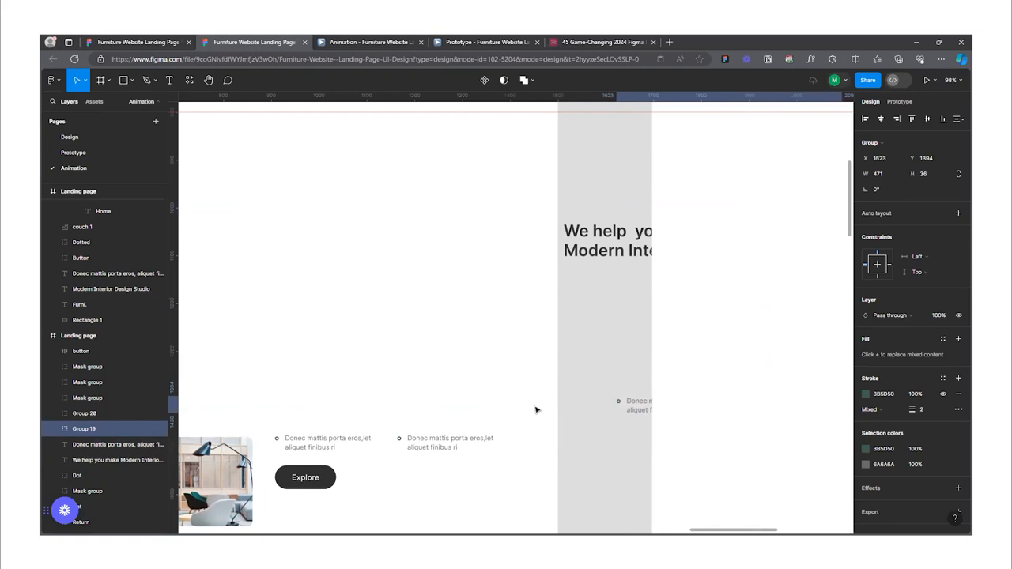
# - Align the second bullet row and the Explore button to the first bullet row's right edge, outside the Why Choose Us frame
pyautogui.click(423, 443)
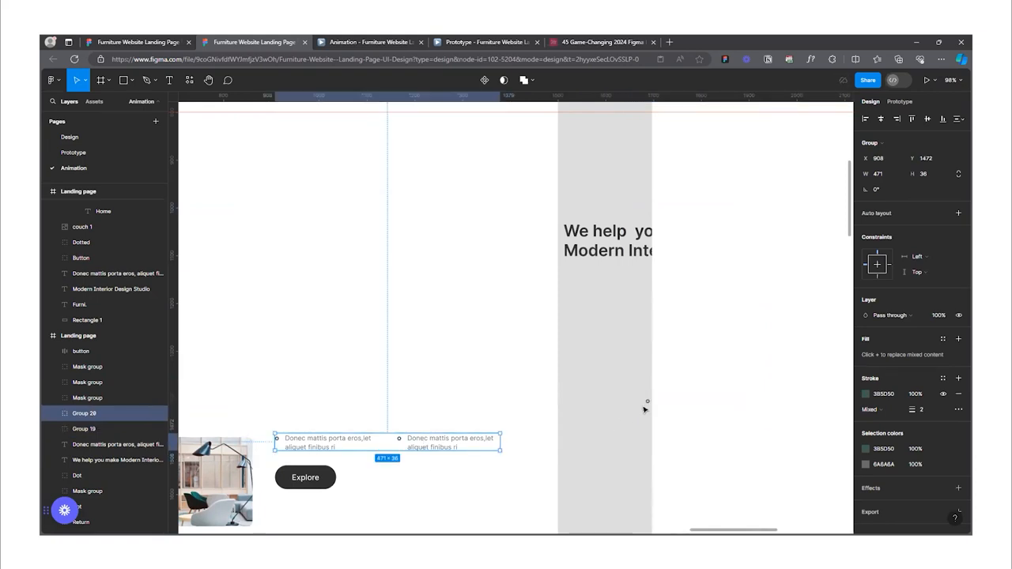
pyautogui.keyDown('shift'); pyautogui.click(647, 403); pyautogui.keyUp('shift')
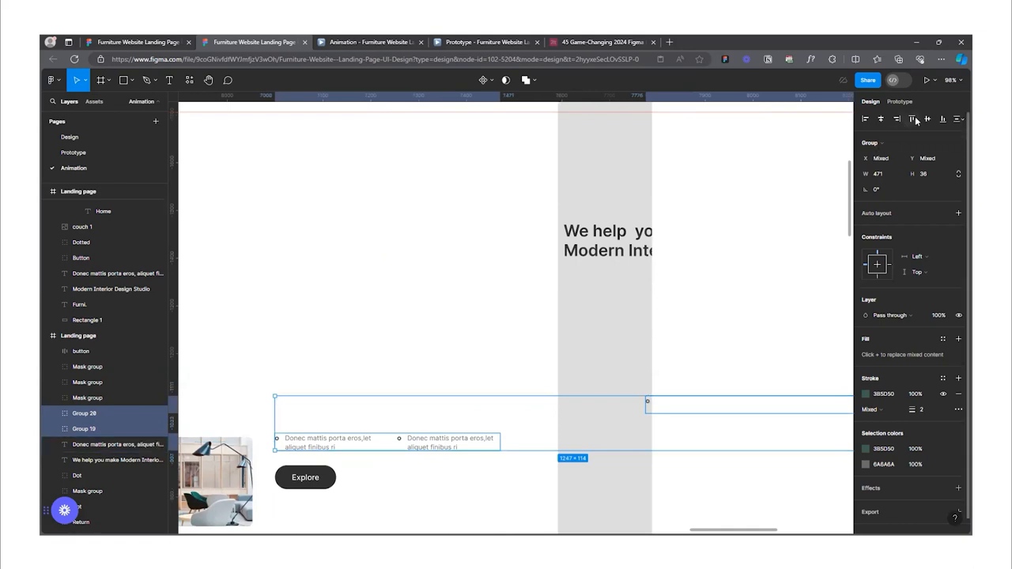
pyautogui.click(899, 122)
pyautogui.scroll(-4, 535, 337)
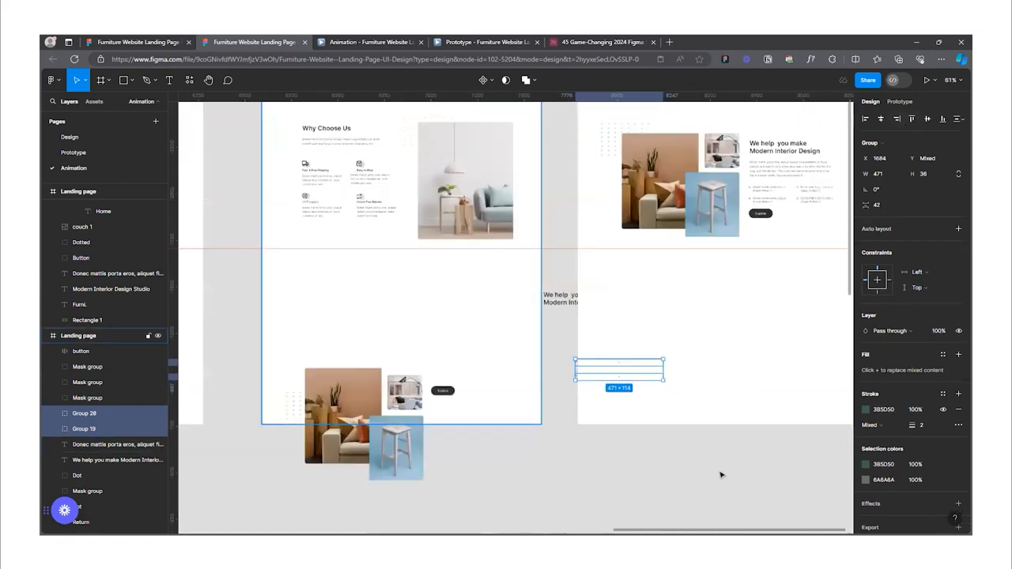
pyautogui.scroll(4, 721, 476)
pyautogui.scroll(2, 391, 303)
pyautogui.scroll(-5, 477, 278)
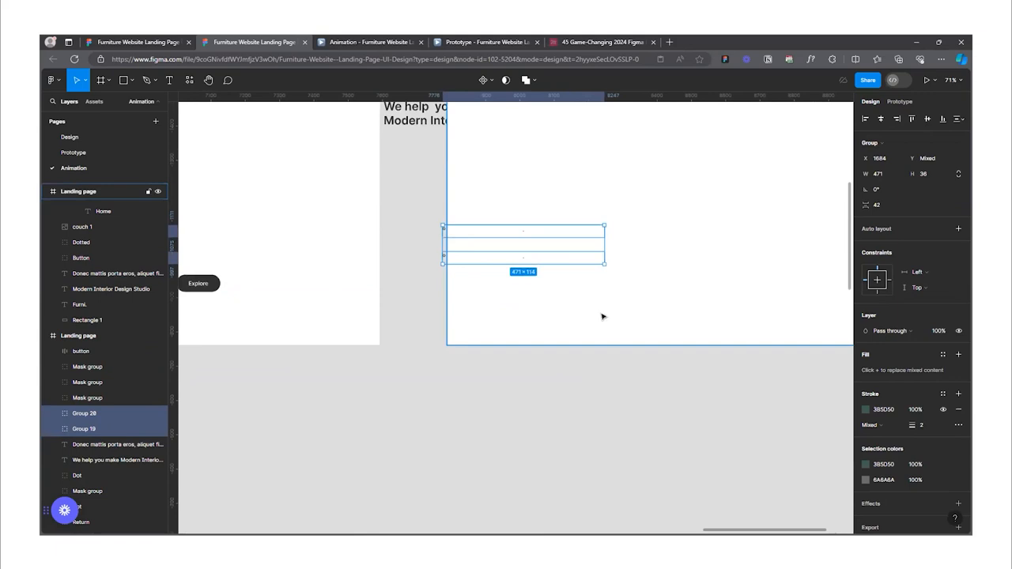
pyautogui.keyDown('shift'); pyautogui.click(352, 292); pyautogui.keyUp('shift')
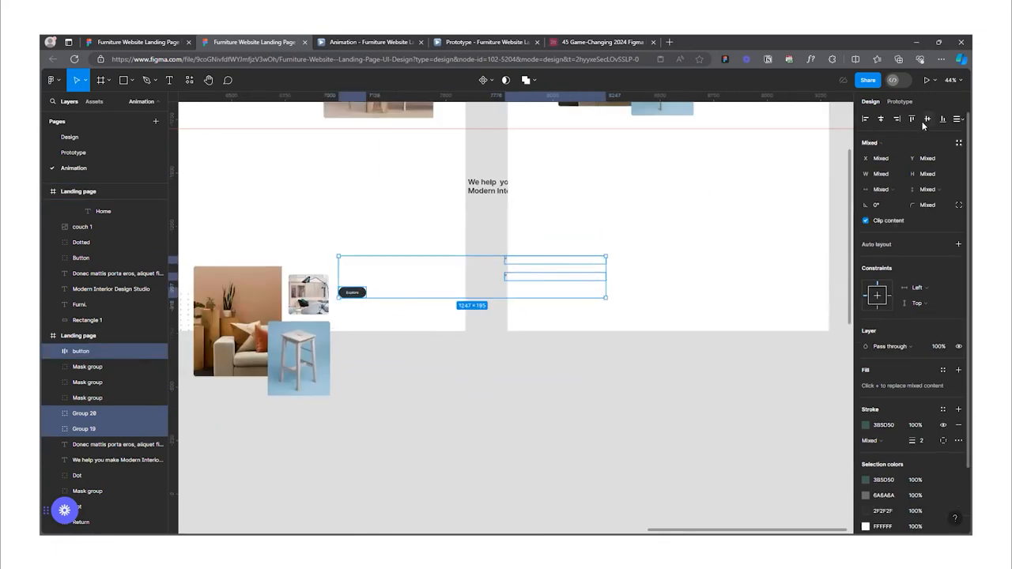
pyautogui.click(896, 119)
pyautogui.scroll(-4, 598, 411)
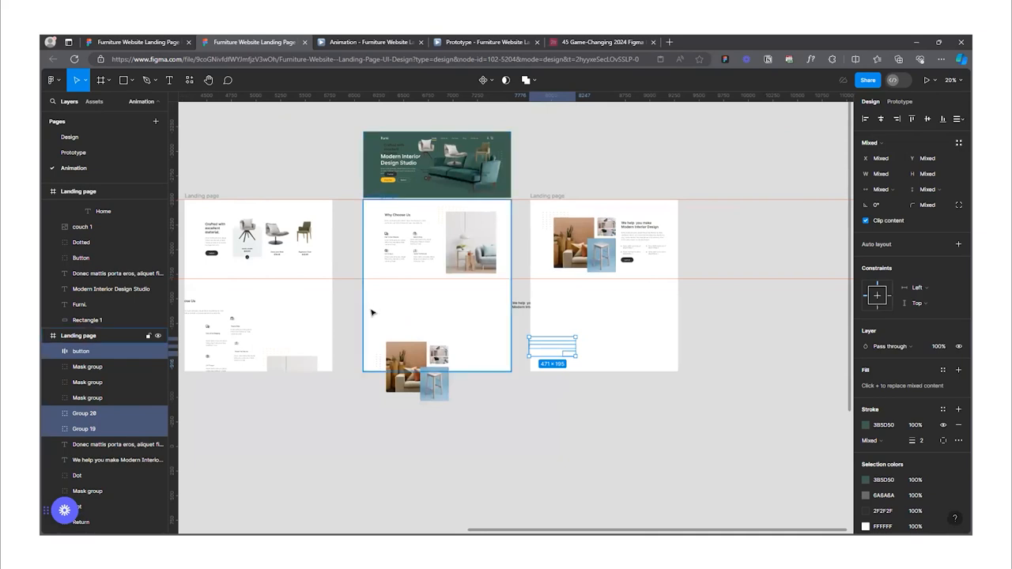
# - Turn Clip content back on for the Why Choose Us landing page frame
pyautogui.click(370, 311)
pyautogui.click(539, 174)
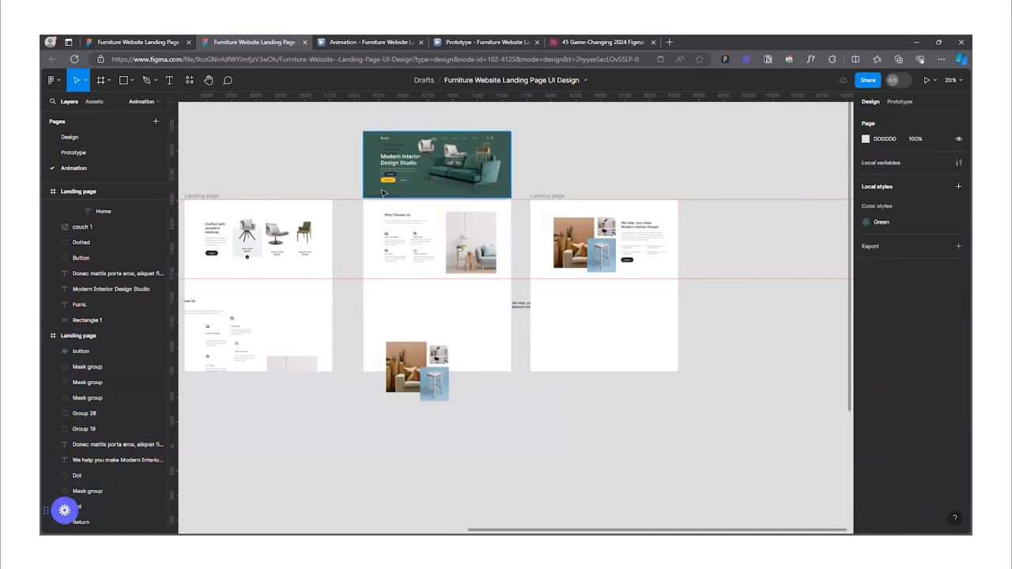
pyautogui.scroll(5, 379, 198)
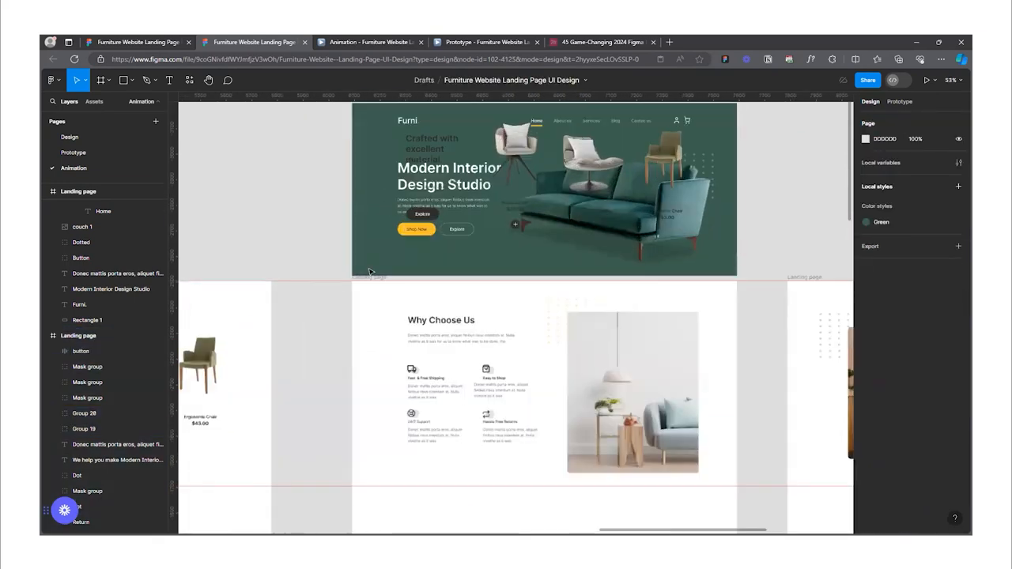
pyautogui.scroll(-3, 371, 281)
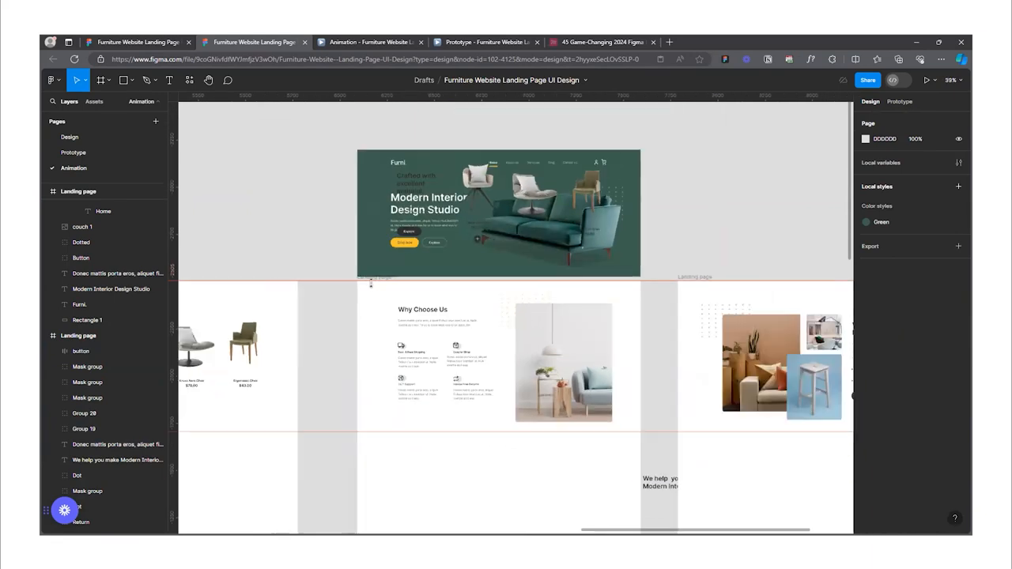
pyautogui.click(388, 459)
pyautogui.click(865, 204)
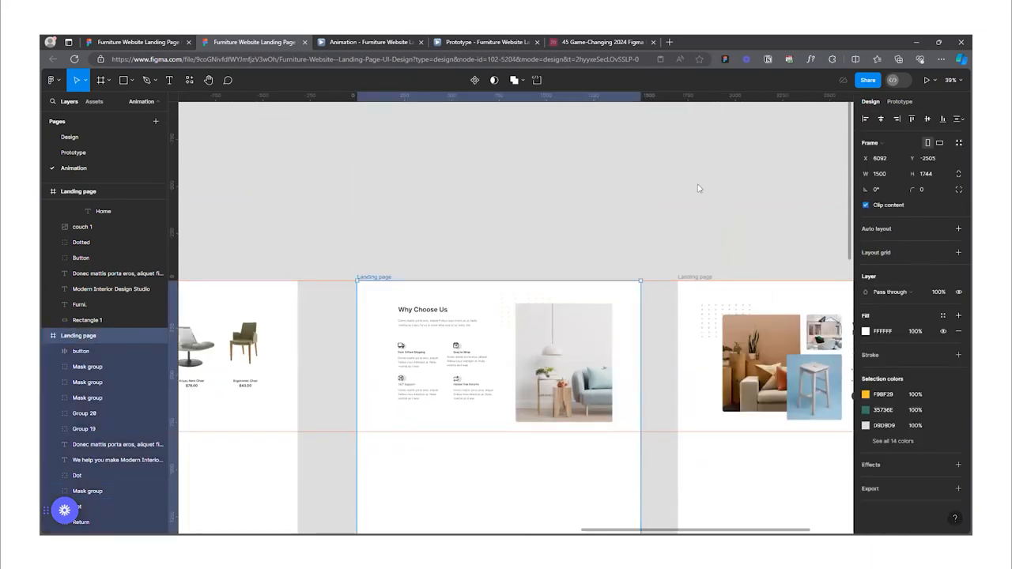
pyautogui.click(696, 185)
# - Connect the Why Choose Us frame to the interior design frame with an On click Smart animate transition, Ease out, 2000ms
pyautogui.scroll(-5, 554, 237)
pyautogui.scroll(3, 510, 423)
pyautogui.scroll(5, 510, 423)
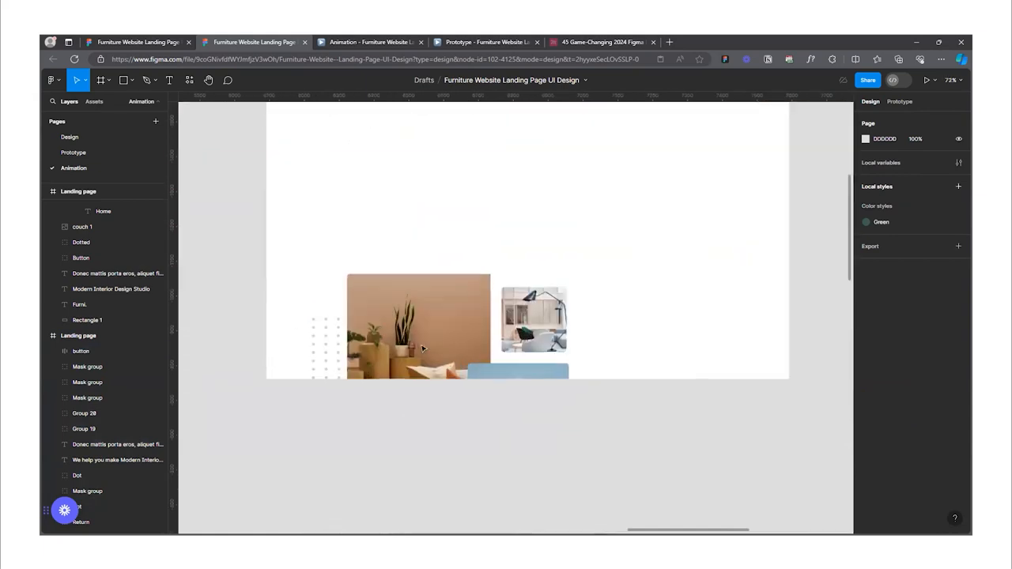
pyautogui.scroll(-5, 461, 372)
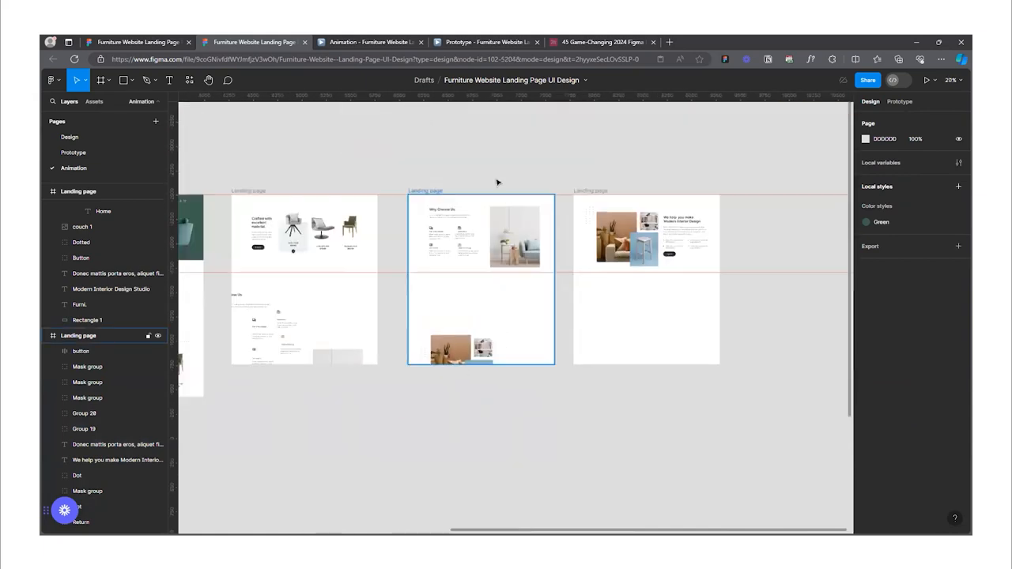
pyautogui.click(497, 182)
pyautogui.click(899, 101)
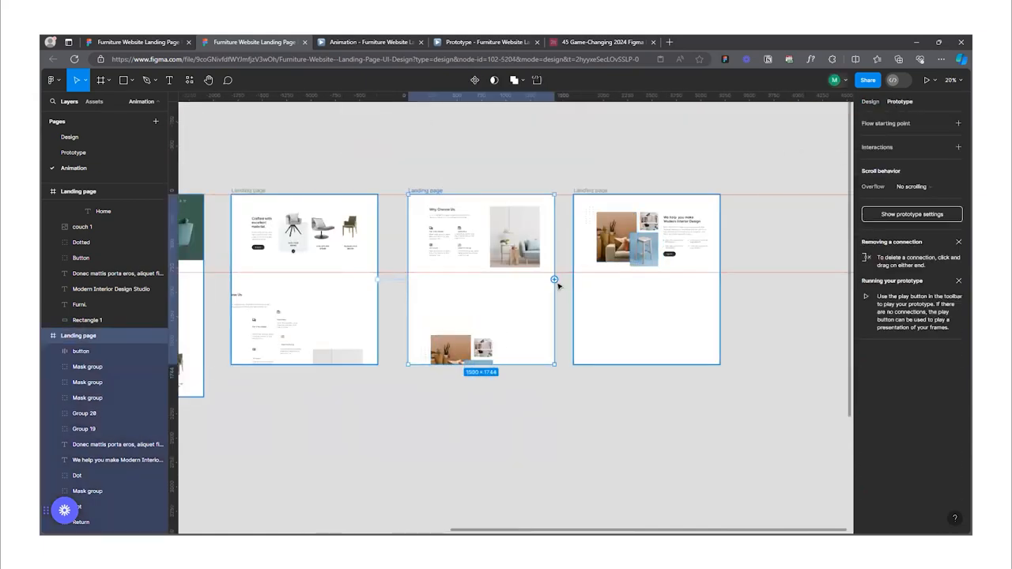
pyautogui.moveTo(554, 279); pyautogui.dragTo(575, 293)
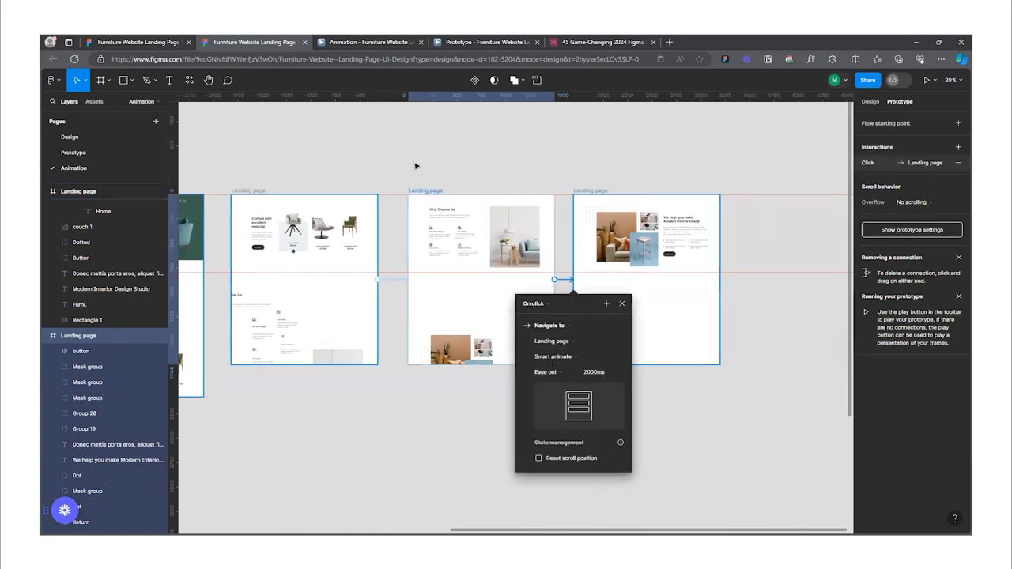
# - Switch to the prototype preview and play the transition from Why Choose Us to the interior design section
pyautogui.hotkey('ctrl', 'Tab')
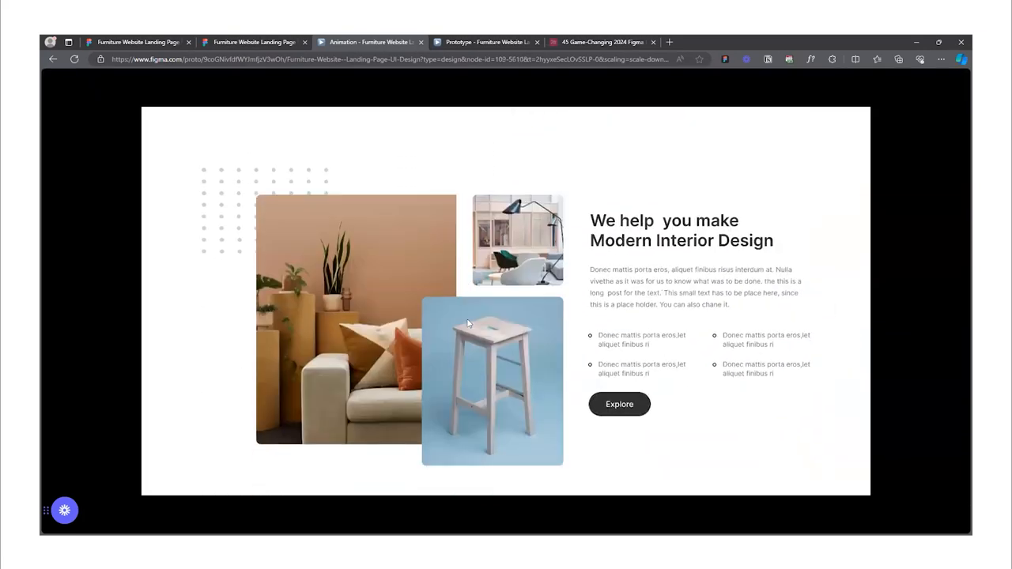
pyautogui.click(500, 522)
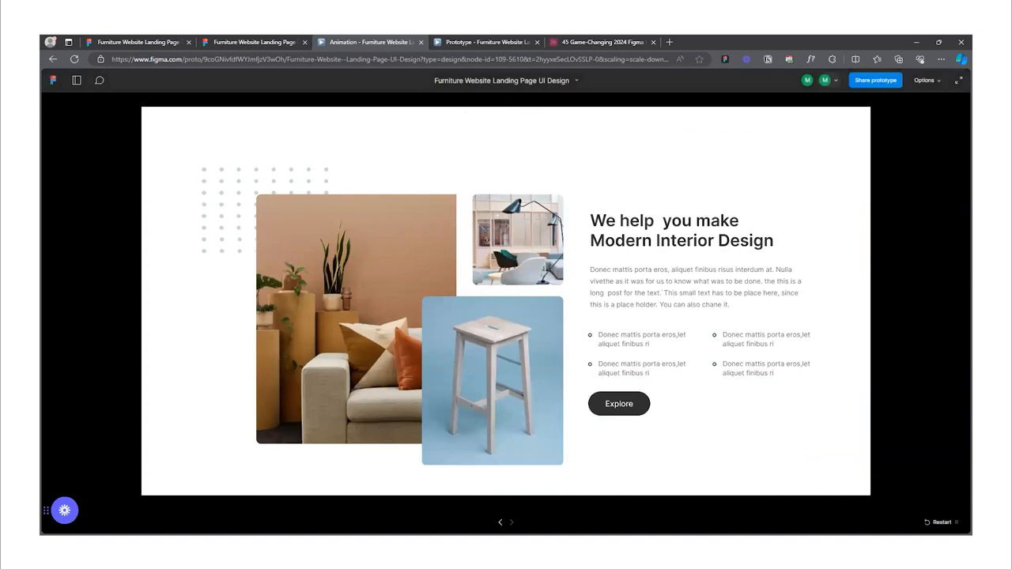
pyautogui.click(500, 522)
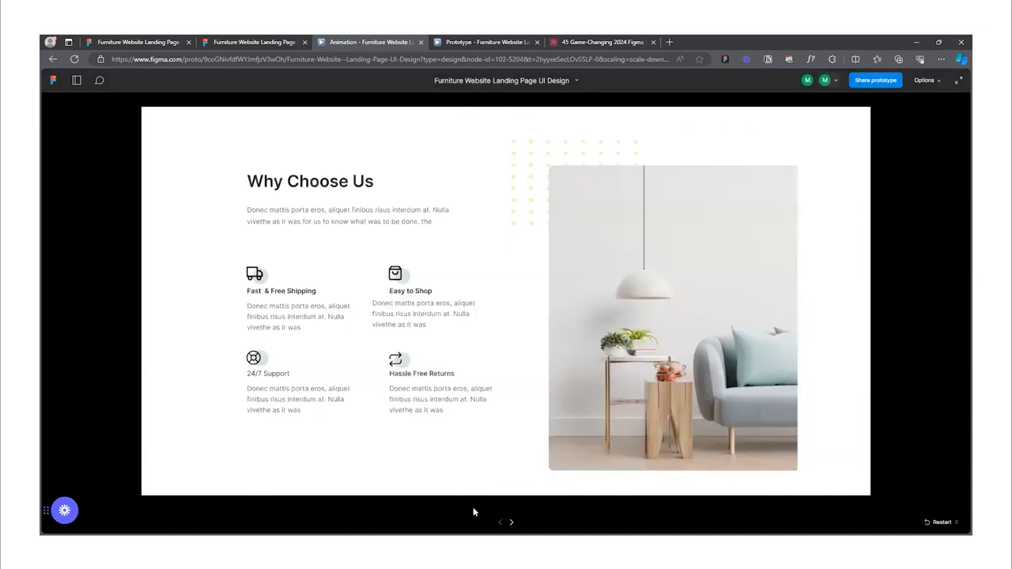
pyautogui.click(467, 324)
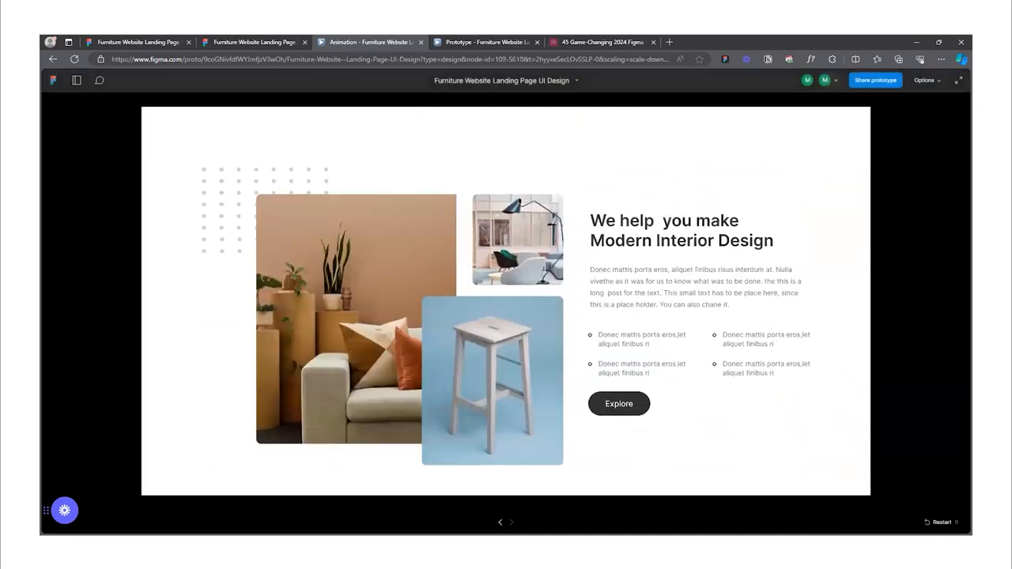
pyautogui.press('r')
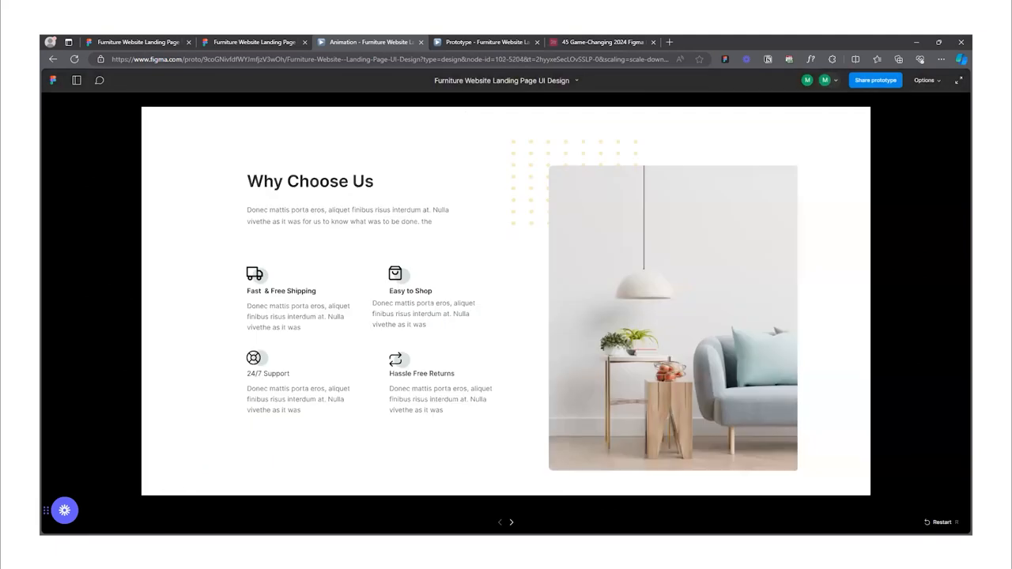
# - Return to the design file and copy the Homepage's product cards and Testimonials section into the interior design frame's empty lower half
pyautogui.click(285, 41)
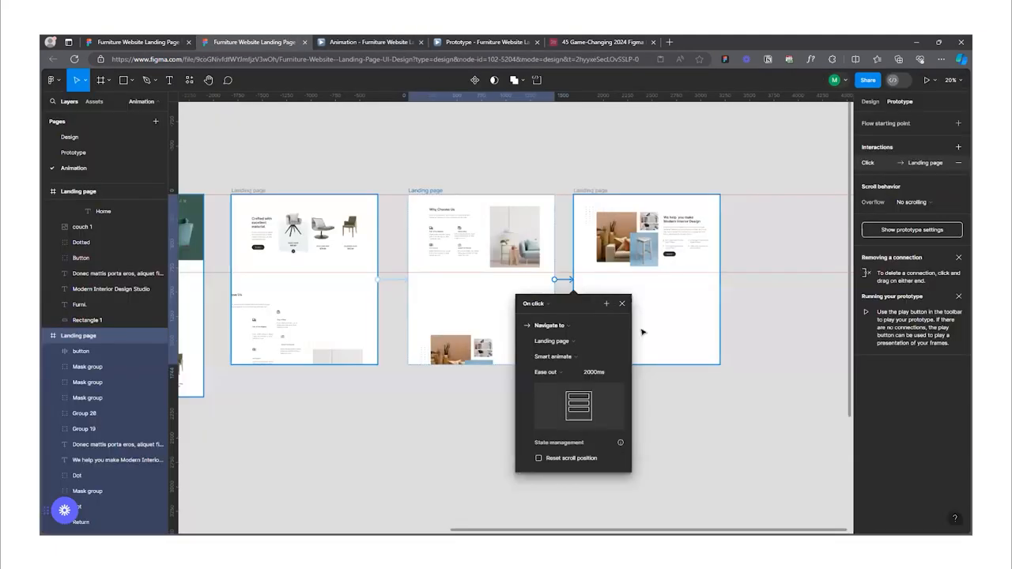
pyautogui.click(872, 103)
pyautogui.scroll(-5, 656, 285)
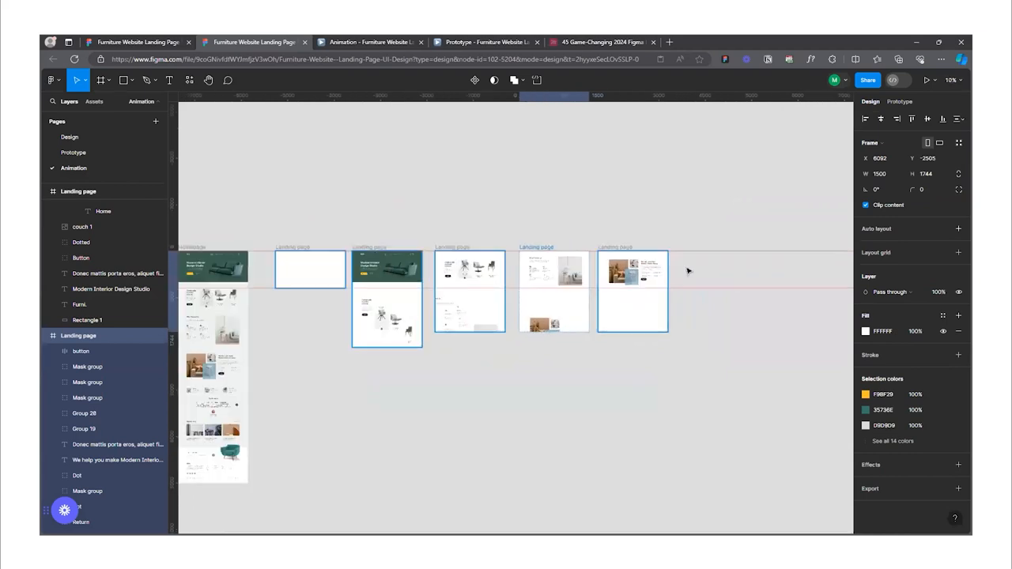
pyautogui.scroll(-2, 679, 273)
pyautogui.scroll(6, 469, 293)
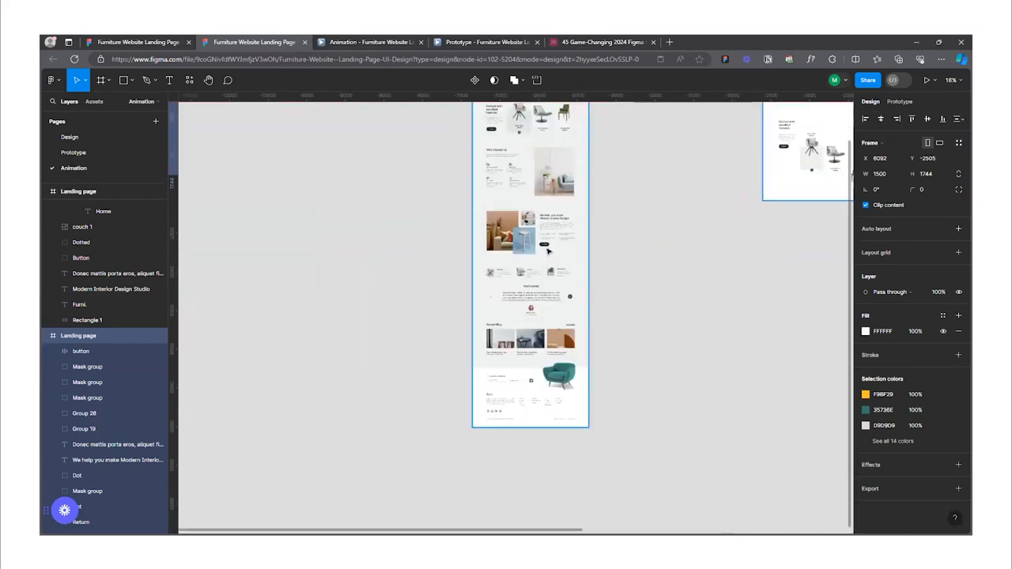
pyautogui.scroll(6, 547, 251)
pyautogui.scroll(-2, 368, 355)
pyautogui.moveTo(256, 285); pyautogui.dragTo(607, 450)
pyautogui.scroll(-1, 328, 353)
pyautogui.scroll(-4, 329, 353)
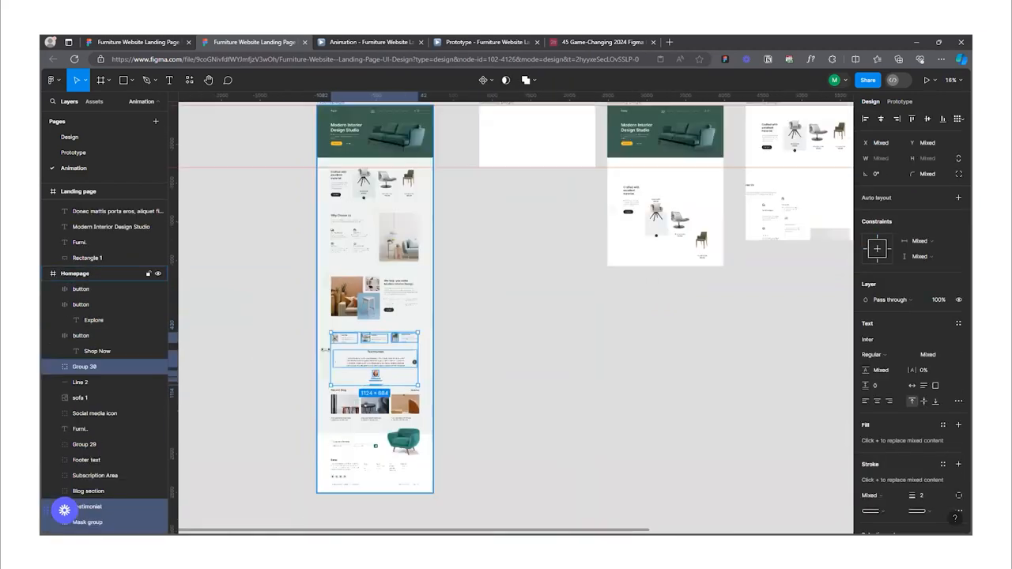
pyautogui.moveTo(355, 362); pyautogui.dragTo(524, 333)
pyautogui.moveTo(614, 333); pyautogui.dragTo(792, 261)
# - Shift the copied product cards and Testimonials section slightly right within the interior design frame
pyautogui.scroll(-2, 535, 357)
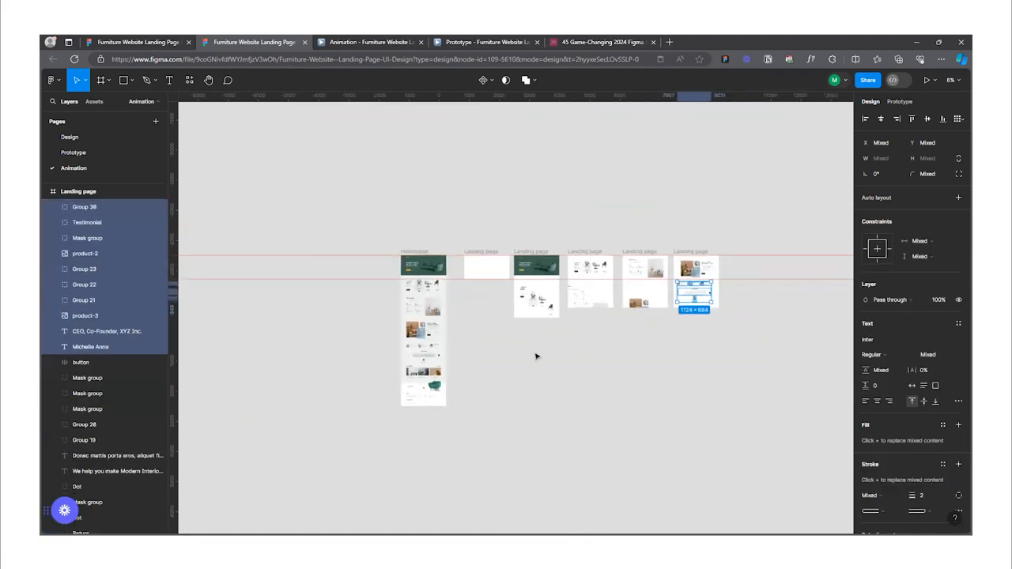
pyautogui.scroll(10, 754, 293)
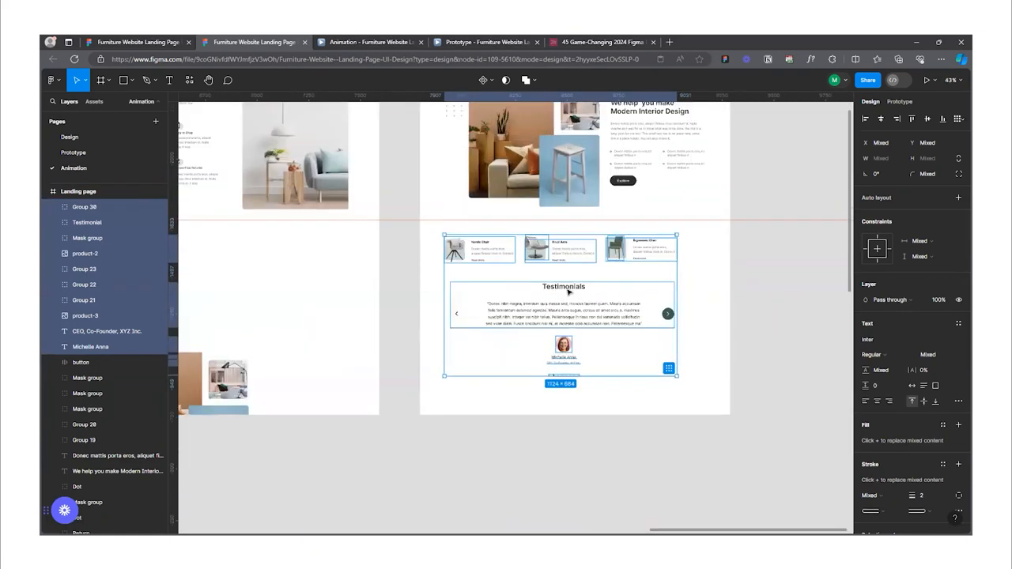
pyautogui.moveTo(580, 293); pyautogui.dragTo(576, 294)
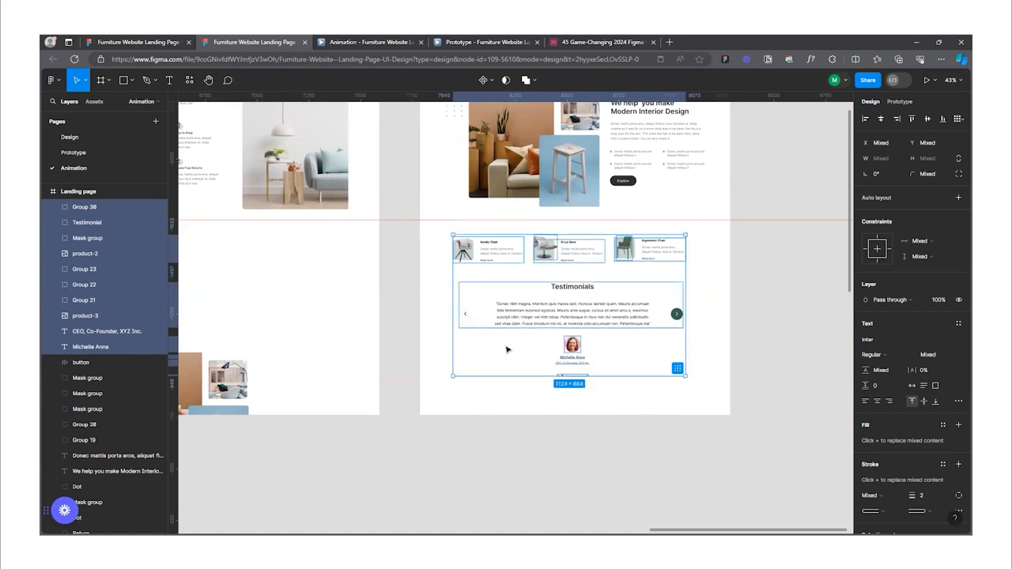
# - Duplicate the interior design landing page frame to its right with a gap of 237, at X 9526
pyautogui.scroll(-5, 637, 253)
pyautogui.scroll(2, 457, 247)
pyautogui.click(385, 259)
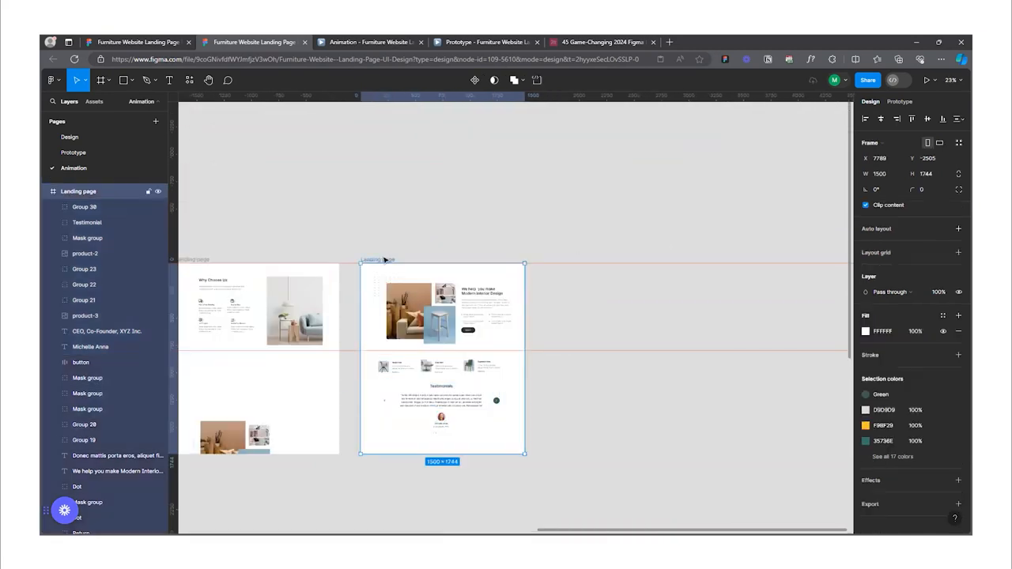
pyautogui.hotkey('ctrl', 'd')
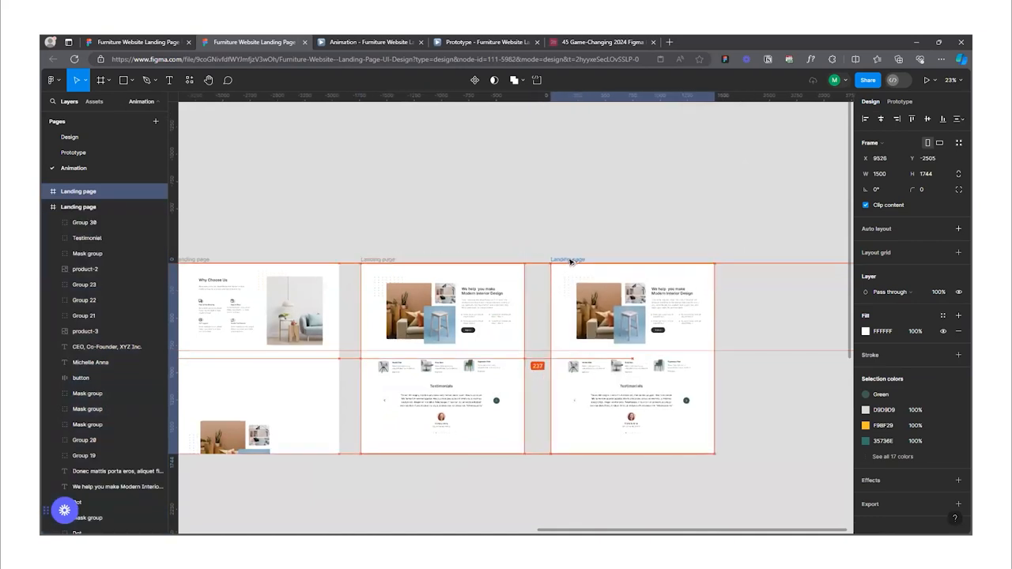
# - In the duplicated frame, remove the interior design content and move the product cards and testimonials up to the top
pyautogui.scroll(3, 747, 430)
pyautogui.moveTo(745, 435); pyautogui.dragTo(456, 184)
pyautogui.scroll(2, 548, 392)
pyautogui.moveTo(543, 417); pyautogui.dragTo(542, 230)
pyautogui.scroll(-4, 626, 319)
pyautogui.click(508, 398)
pyautogui.scroll(2, 433, 404)
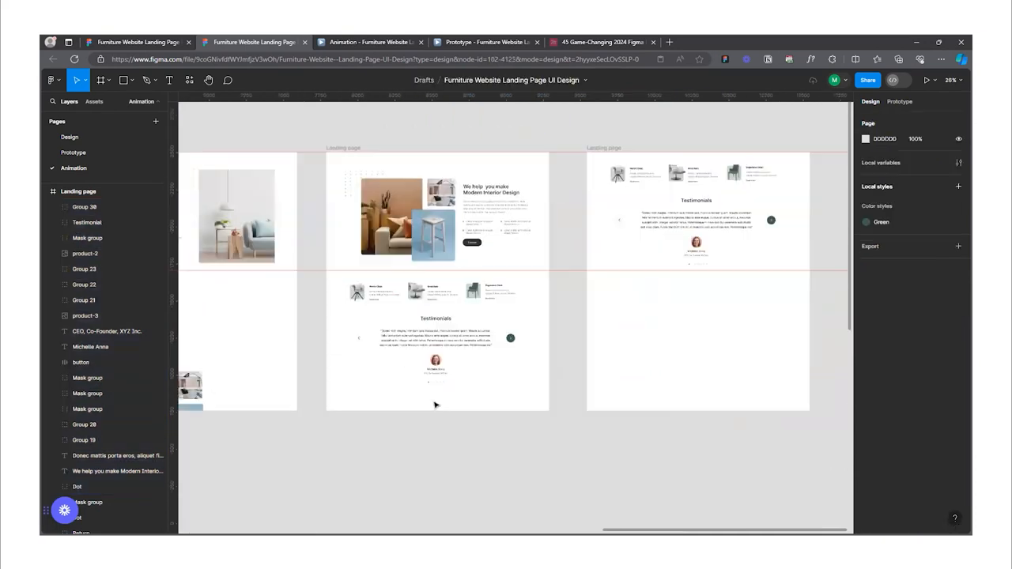
# - In the interior design frame, move the testimonial author's photo, name, job title and pagination dots down past the bottom edge
pyautogui.scroll(3, 434, 405)
pyautogui.click(447, 356)
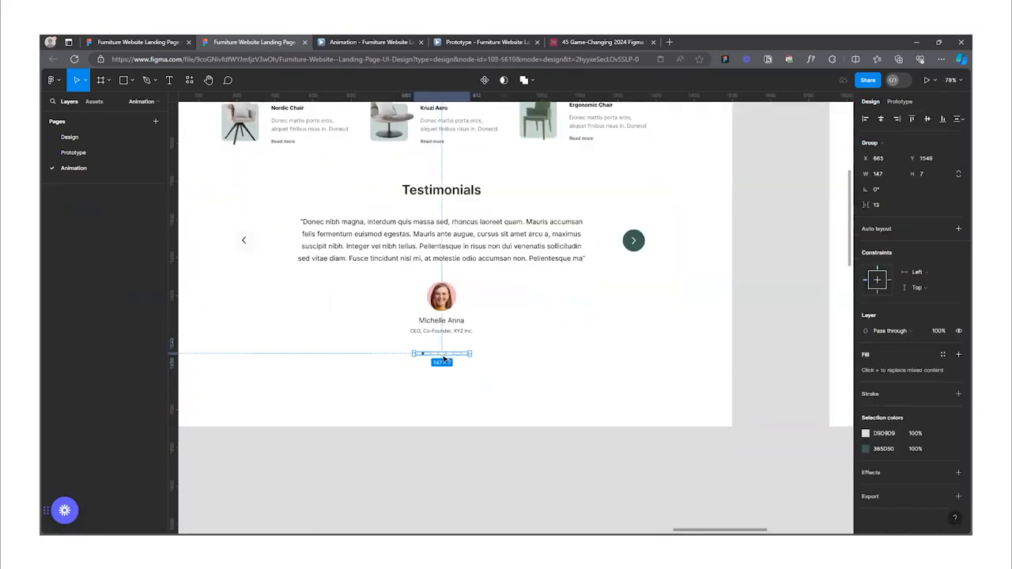
pyautogui.moveTo(391, 274); pyautogui.dragTo(484, 376)
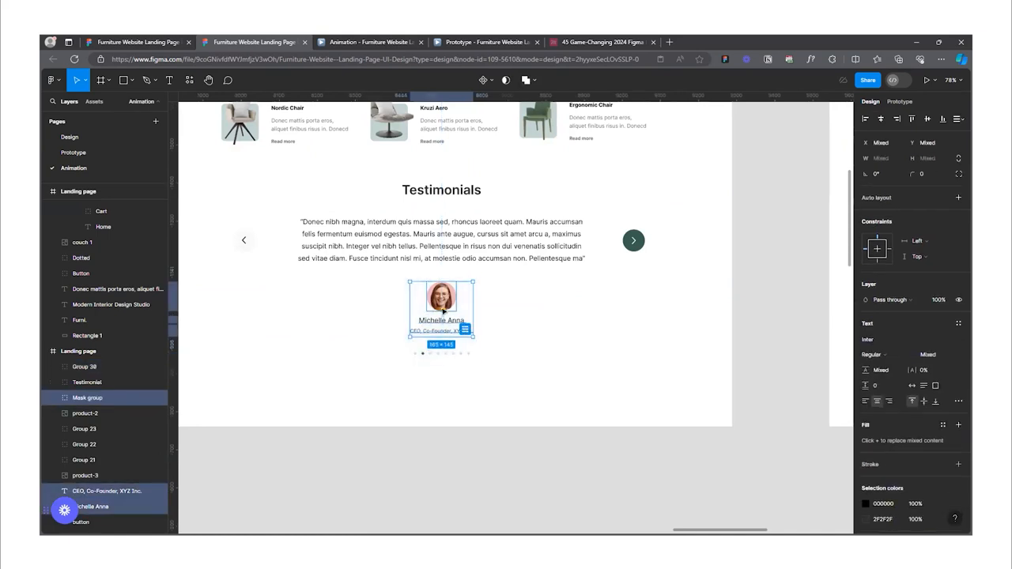
pyautogui.keyDown('shift'); pyautogui.click(430, 355); pyautogui.keyUp('shift')
pyautogui.moveTo(440, 310); pyautogui.dragTo(448, 420)
pyautogui.click(445, 402)
pyautogui.click(444, 415)
pyautogui.click(447, 424)
pyautogui.moveTo(369, 305); pyautogui.dragTo(501, 500)
pyautogui.moveTo(445, 362); pyautogui.dragTo(446, 412)
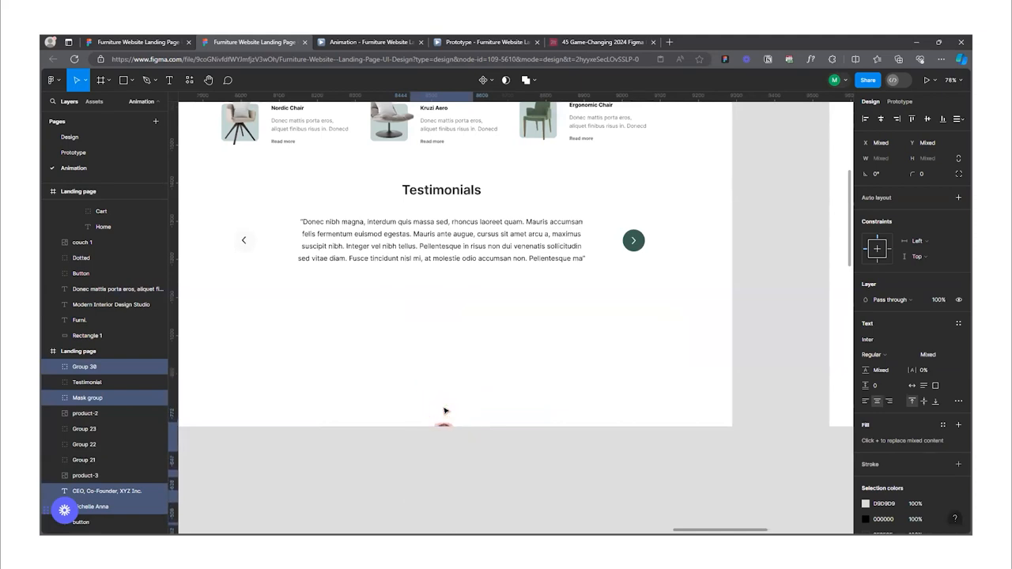
# - Ungroup the Testimonial group in both the interior design frame and the duplicated testimonials frame
pyautogui.scroll(-5, 445, 411)
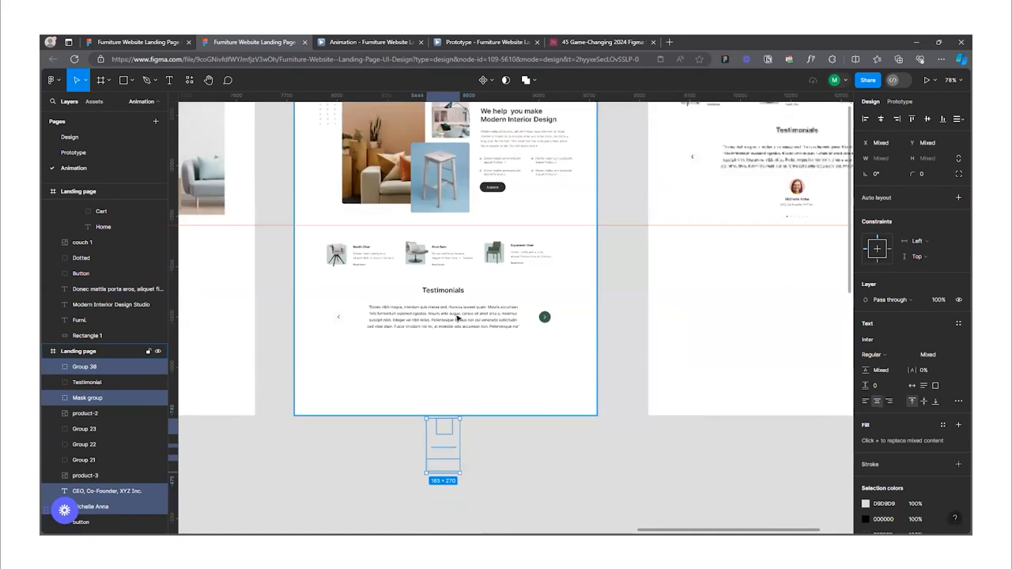
pyautogui.rightClick(525, 318)
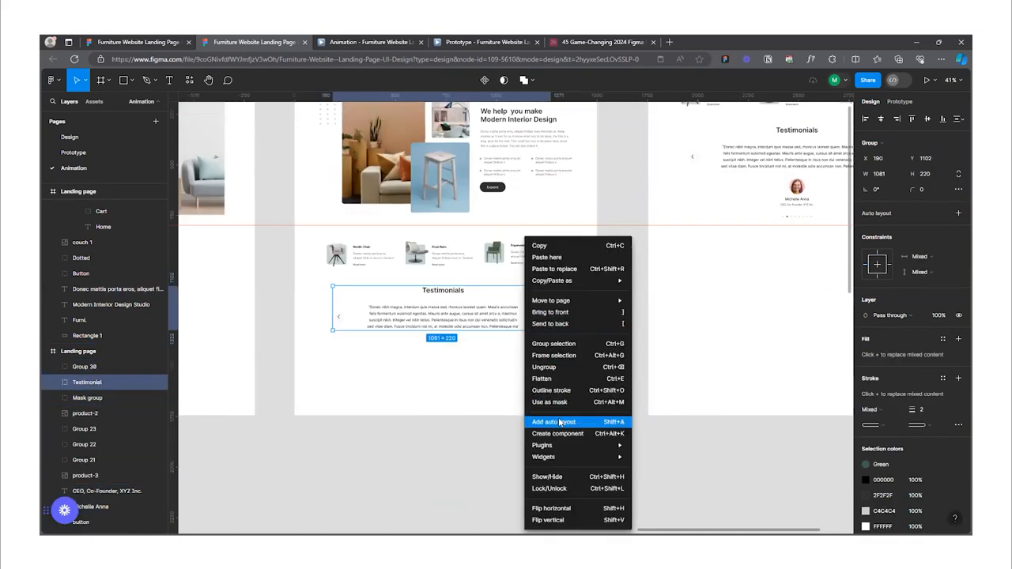
pyautogui.click(544, 366)
pyautogui.scroll(-3, 432, 389)
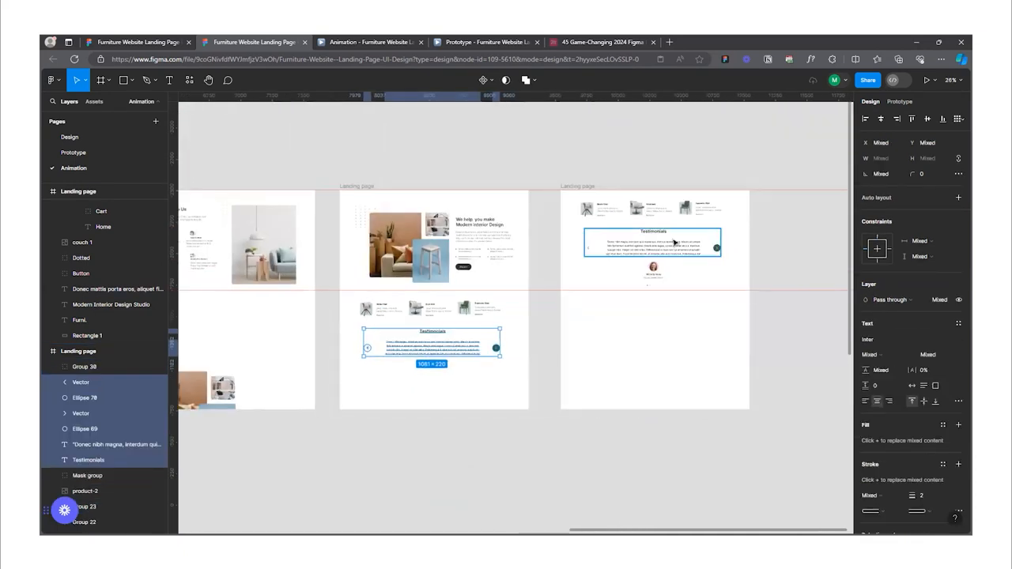
pyautogui.rightClick(671, 242)
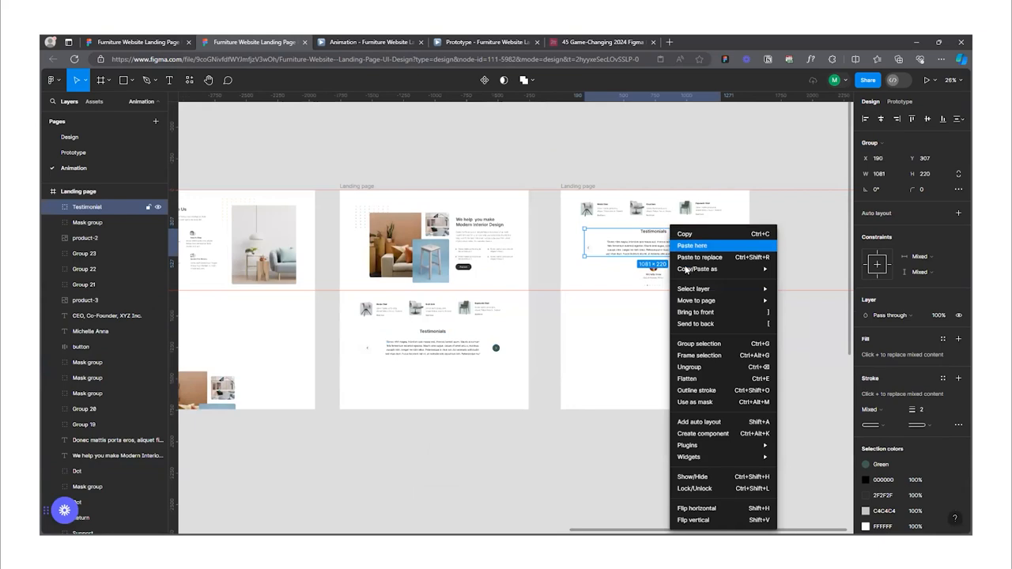
pyautogui.click(699, 368)
pyautogui.scroll(5, 433, 377)
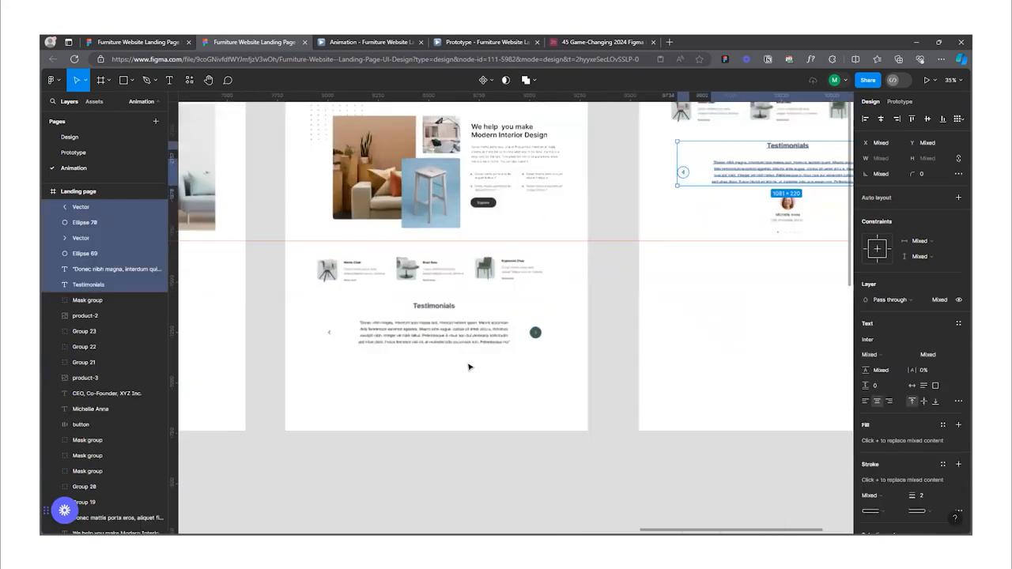
# - In the interior design frame, move the testimonial's next and previous arrow buttons outward to the frame's side edges
pyautogui.click(557, 311)
pyautogui.moveTo(557, 311); pyautogui.dragTo(637, 323)
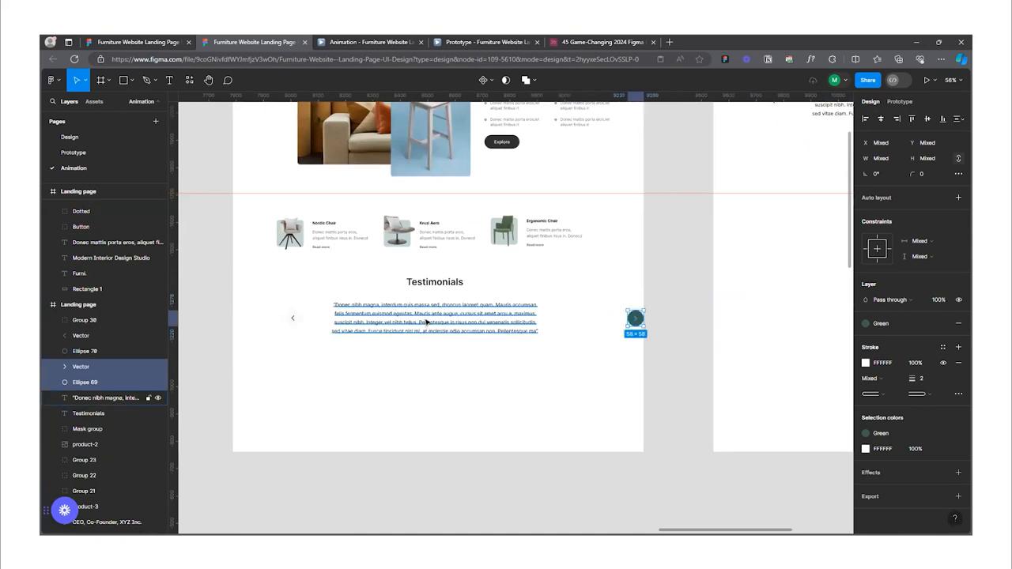
pyautogui.moveTo(291, 321); pyautogui.dragTo(311, 343)
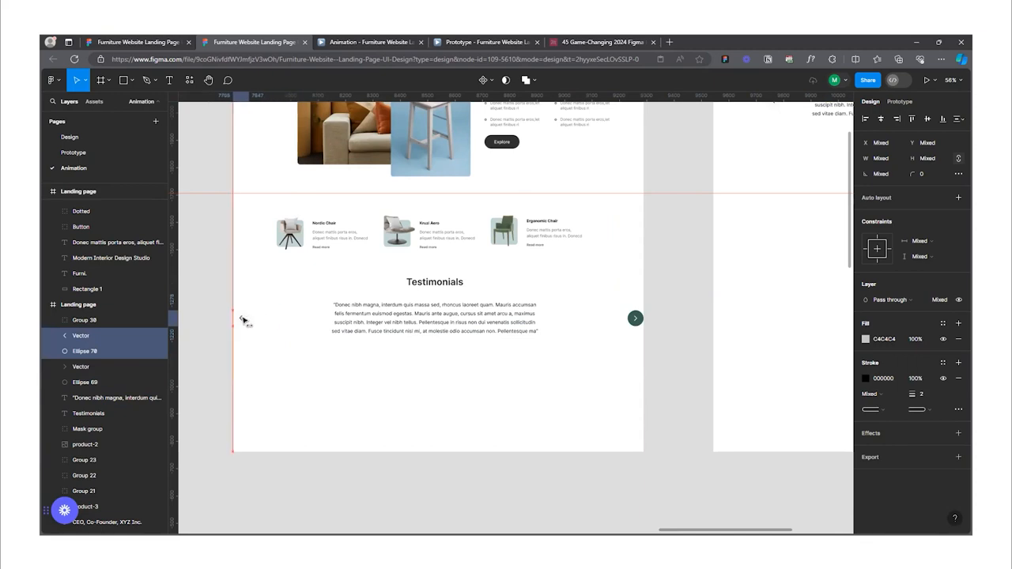
# - Move the testimonial quote and the Testimonials heading down to the lower edge of the interior design frame
pyautogui.click(424, 310)
pyautogui.moveTo(423, 314); pyautogui.dragTo(422, 425)
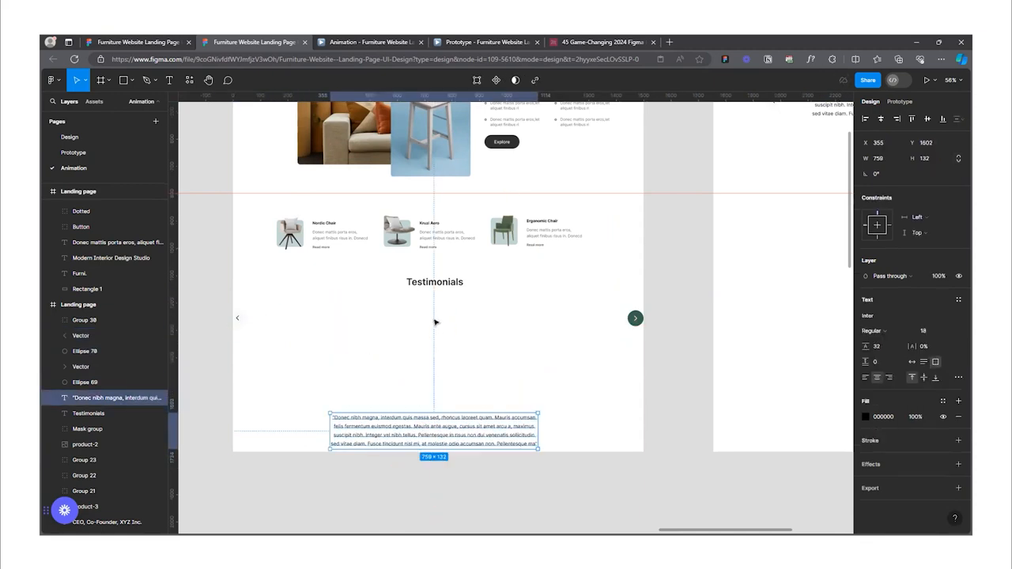
pyautogui.moveTo(438, 300); pyautogui.dragTo(432, 406)
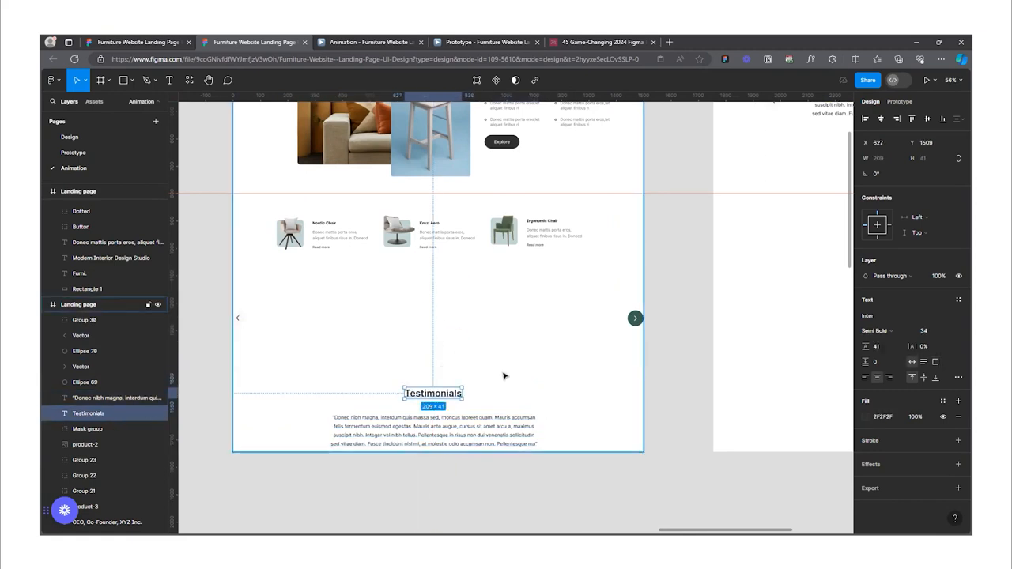
# - Stagger the Nordic Chair, Kruzi Aero and Ergonomic Chair cards downward, each one lower than the one before it
pyautogui.scroll(-3, 502, 375)
pyautogui.scroll(2, 287, 294)
pyautogui.scroll(3, 382, 296)
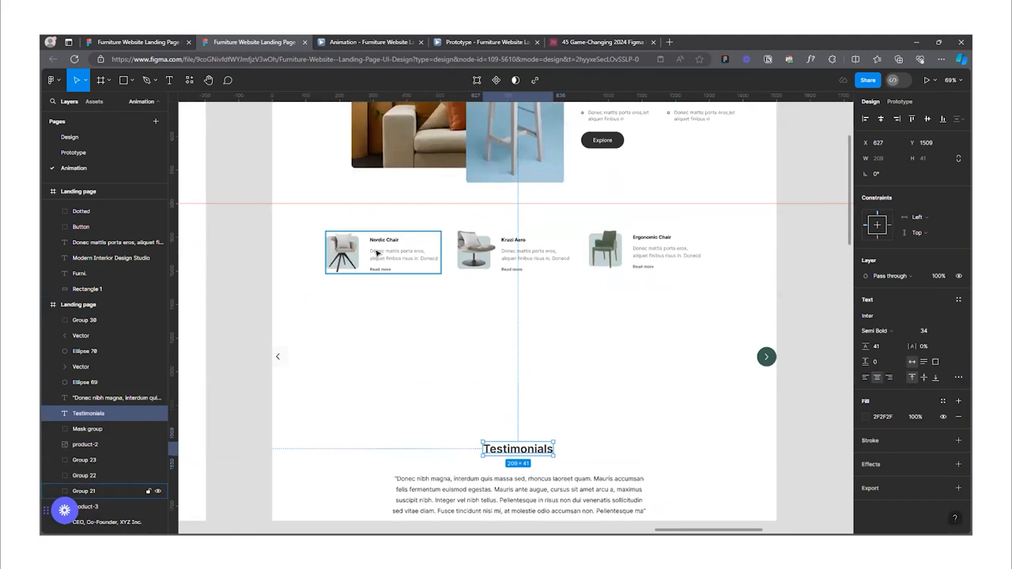
pyautogui.click(377, 253)
pyautogui.moveTo(385, 252); pyautogui.dragTo(386, 316)
pyautogui.click(461, 253)
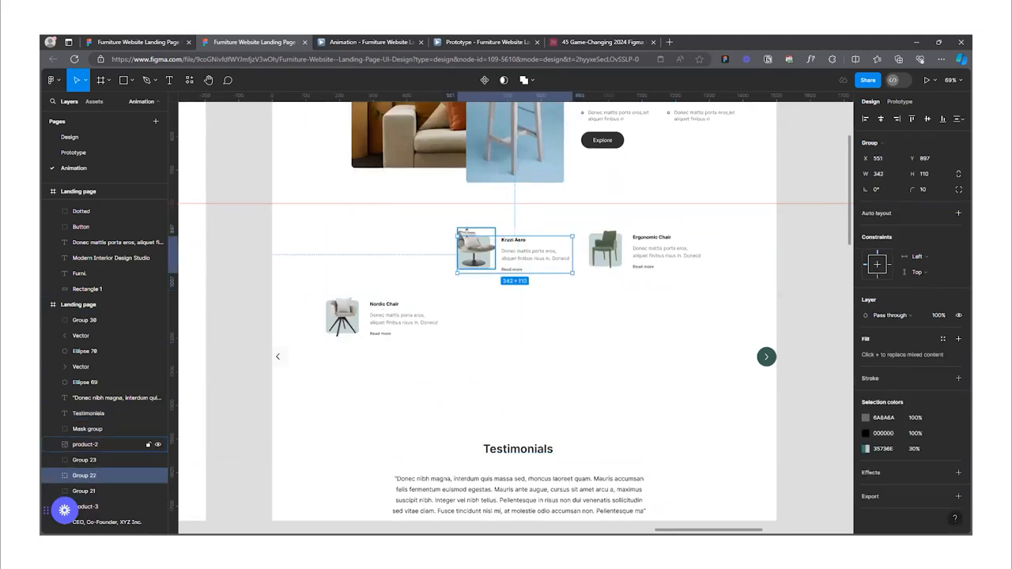
pyautogui.moveTo(451, 223); pyautogui.dragTo(521, 414)
pyautogui.moveTo(555, 223); pyautogui.dragTo(722, 287)
pyautogui.moveTo(642, 242); pyautogui.dragTo(646, 437)
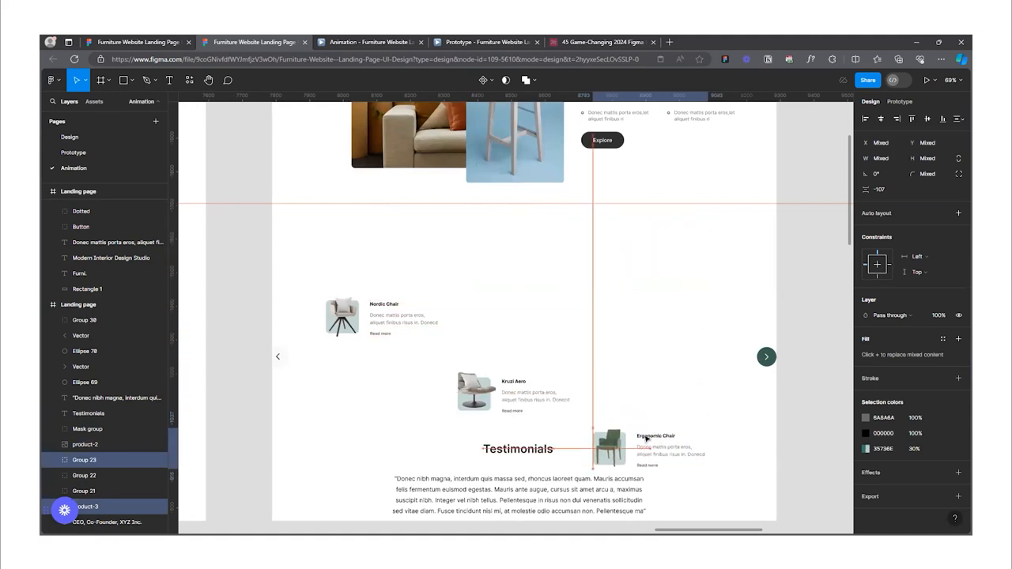
# - Link the interior design frame to the testimonials frame with an On click Smart animate transition, Ease out, 2000ms
pyautogui.scroll(-10, 555, 387)
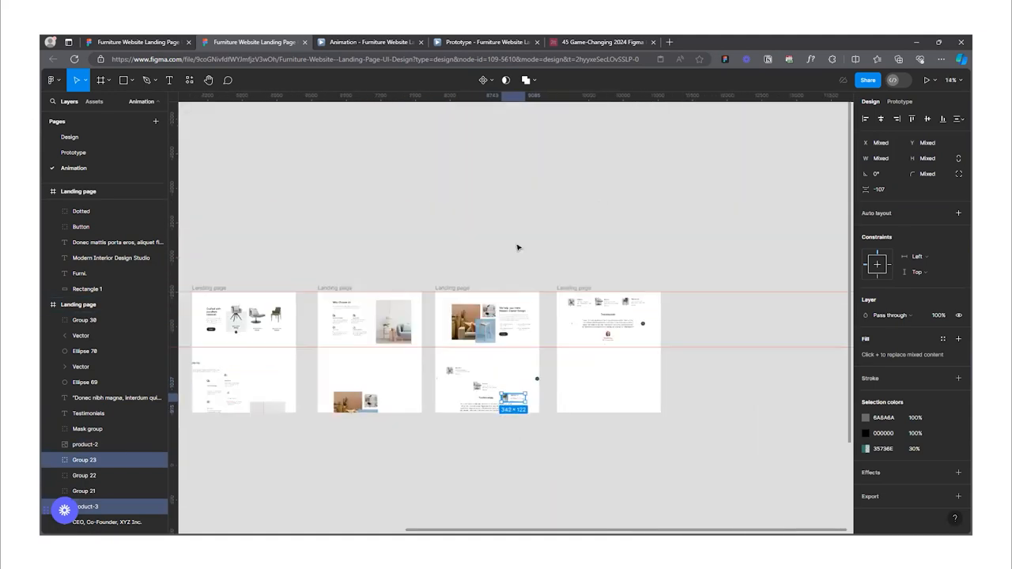
pyautogui.click(519, 249)
pyautogui.click(900, 102)
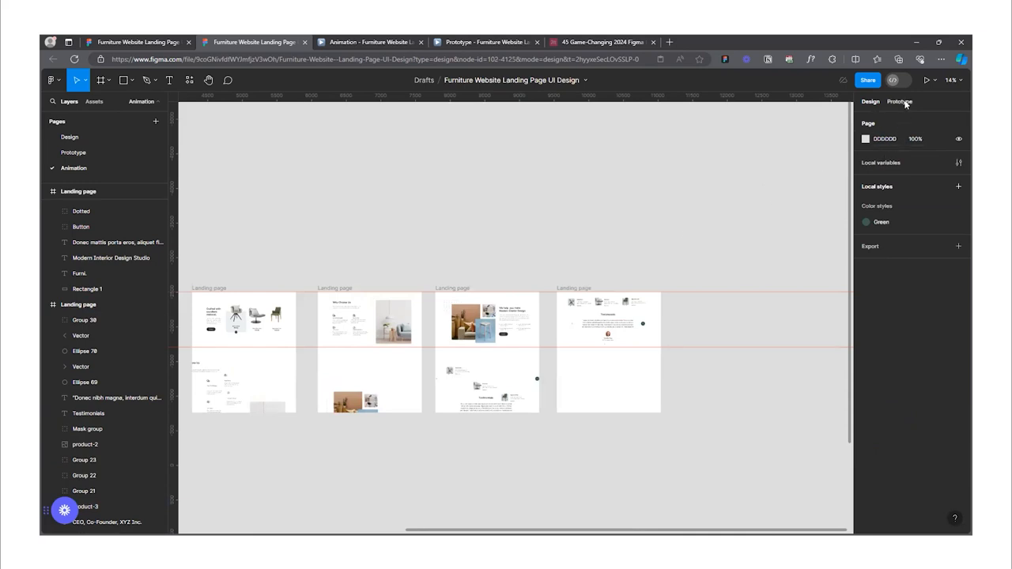
pyautogui.scroll(3, 581, 387)
pyautogui.click(403, 254)
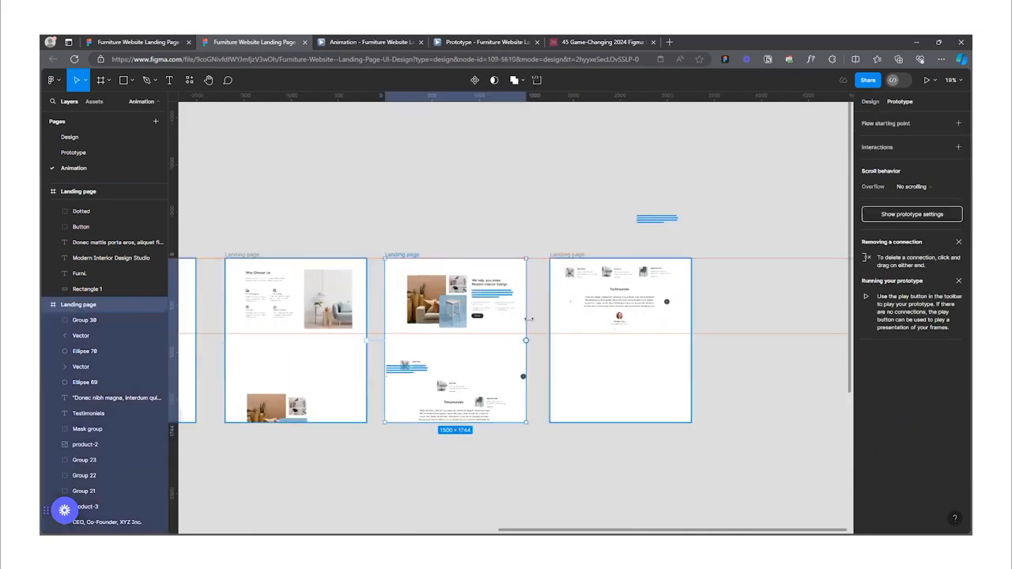
pyautogui.moveTo(557, 353); pyautogui.dragTo(551, 338)
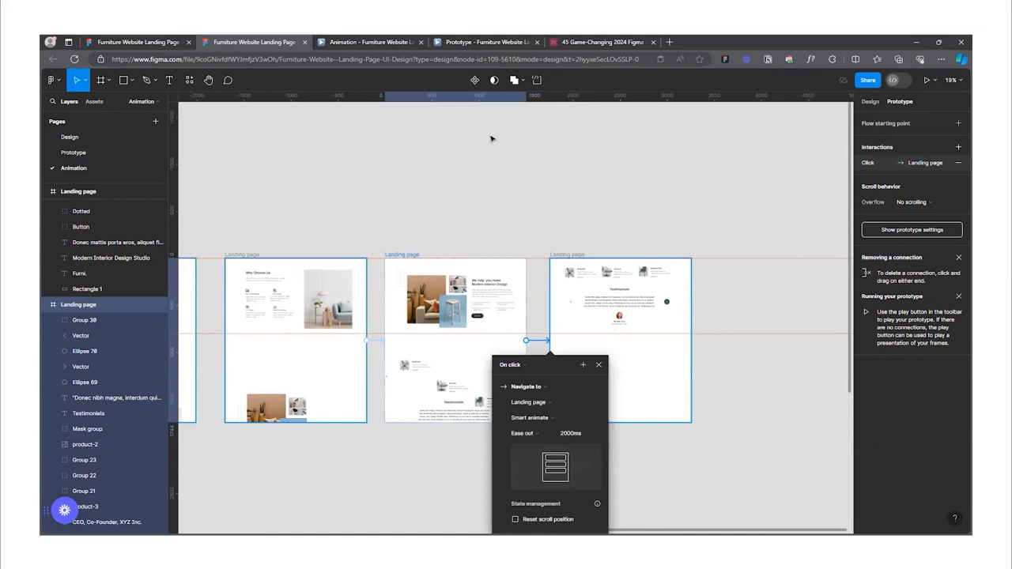
# - Play the Animation prototype from Why Choose Us through the interior design section to Testimonials, then replay the last transition
pyautogui.click(370, 42)
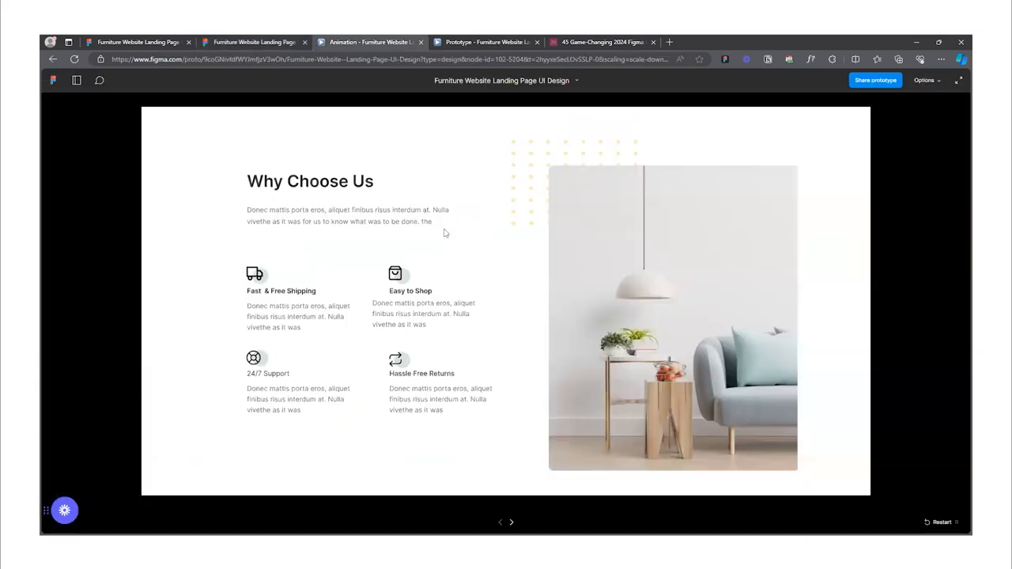
pyautogui.click(476, 294)
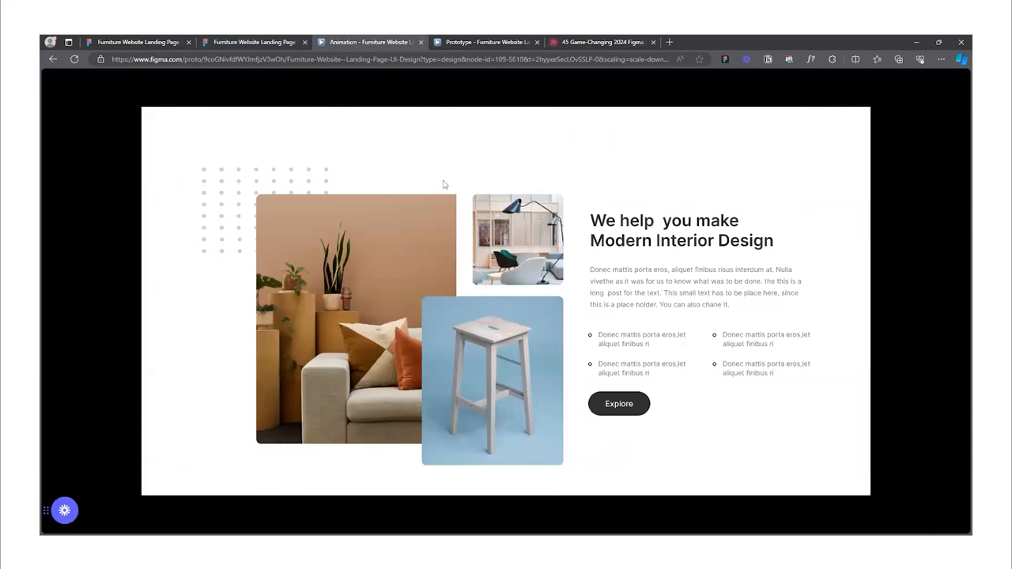
pyautogui.hotkey('ctrl', 'shift', 'Tab')
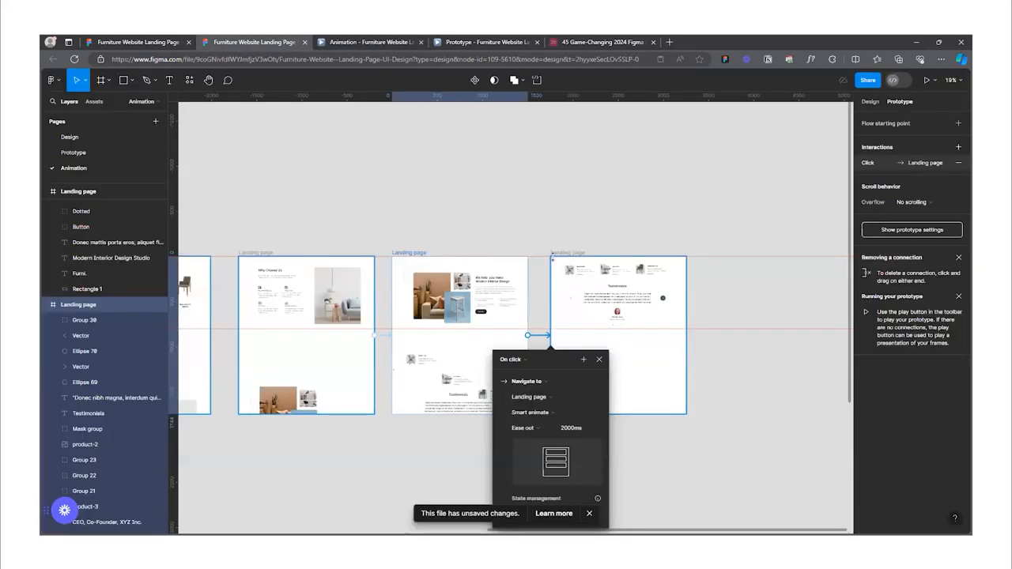
pyautogui.scroll(4, 545, 301)
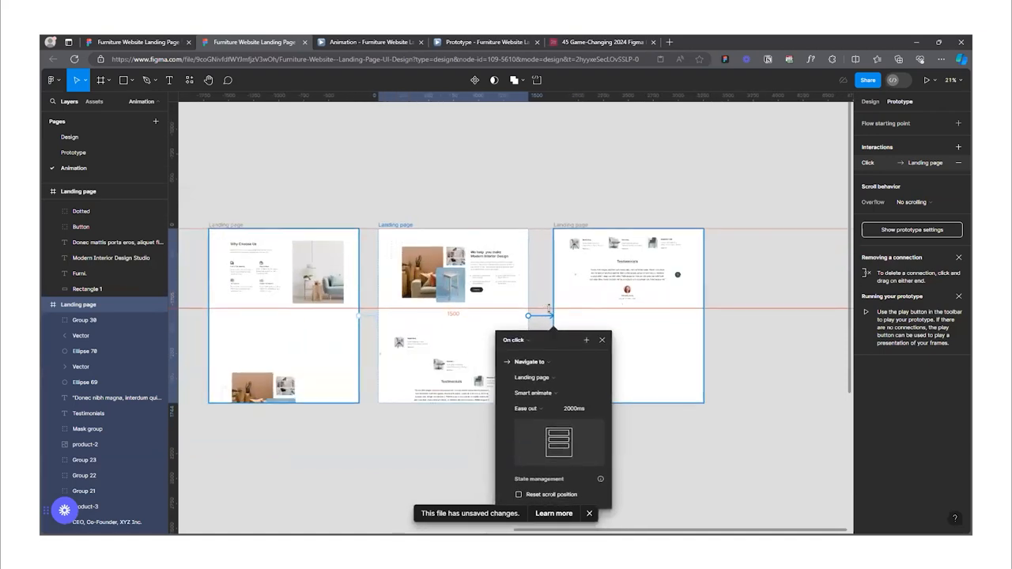
pyautogui.click(376, 45)
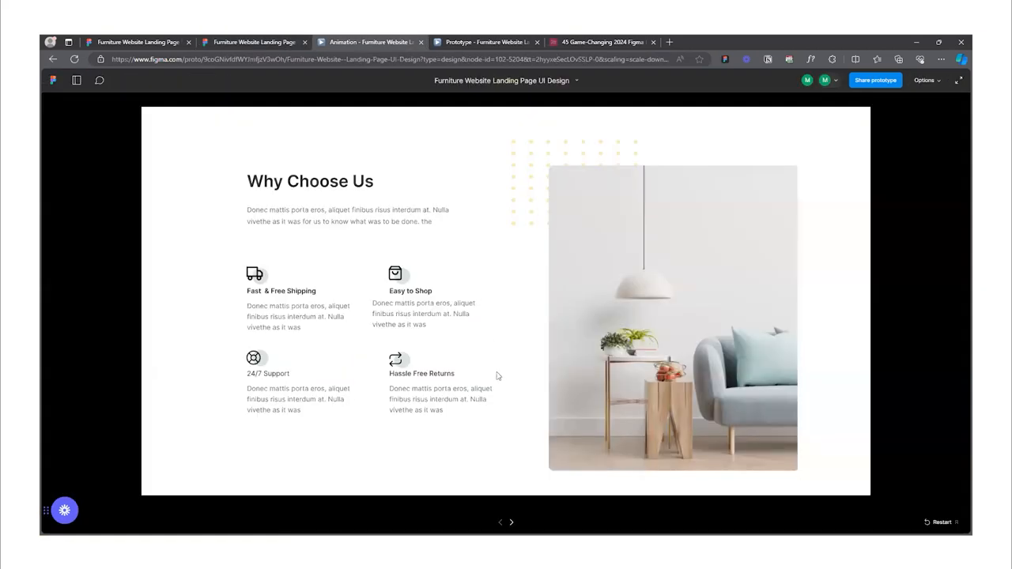
pyautogui.click(468, 294)
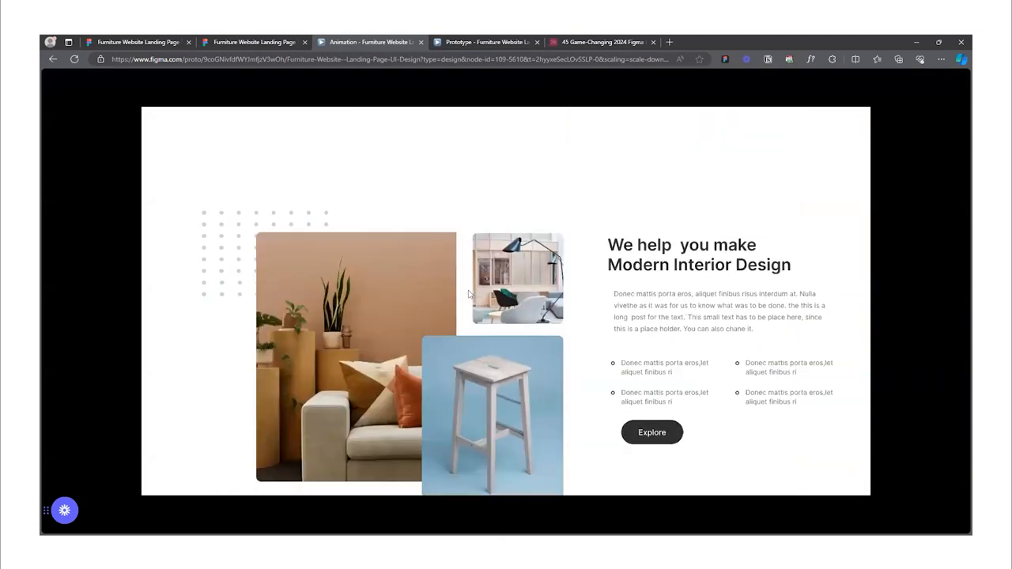
pyautogui.click(500, 301)
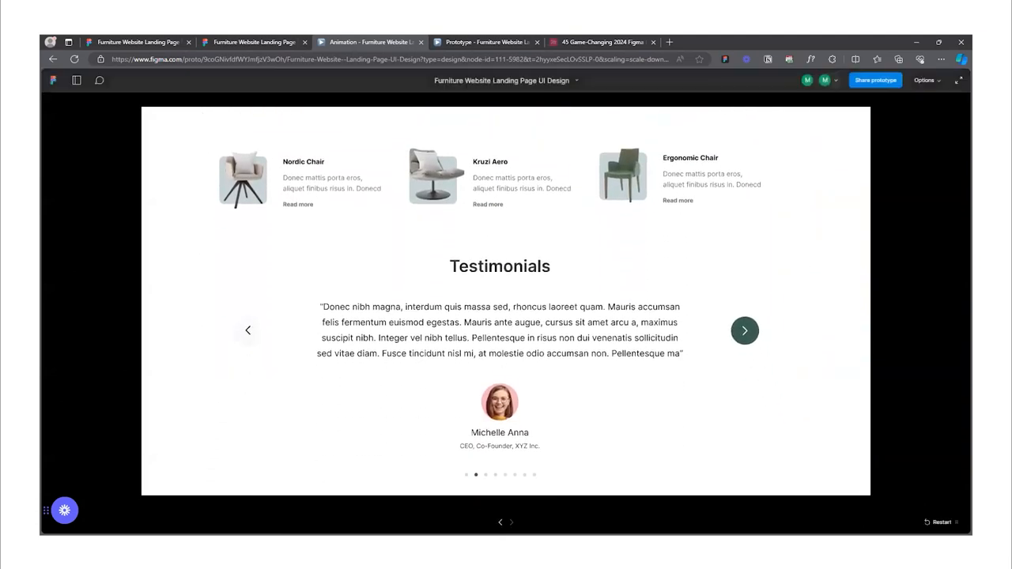
pyautogui.press('Left')
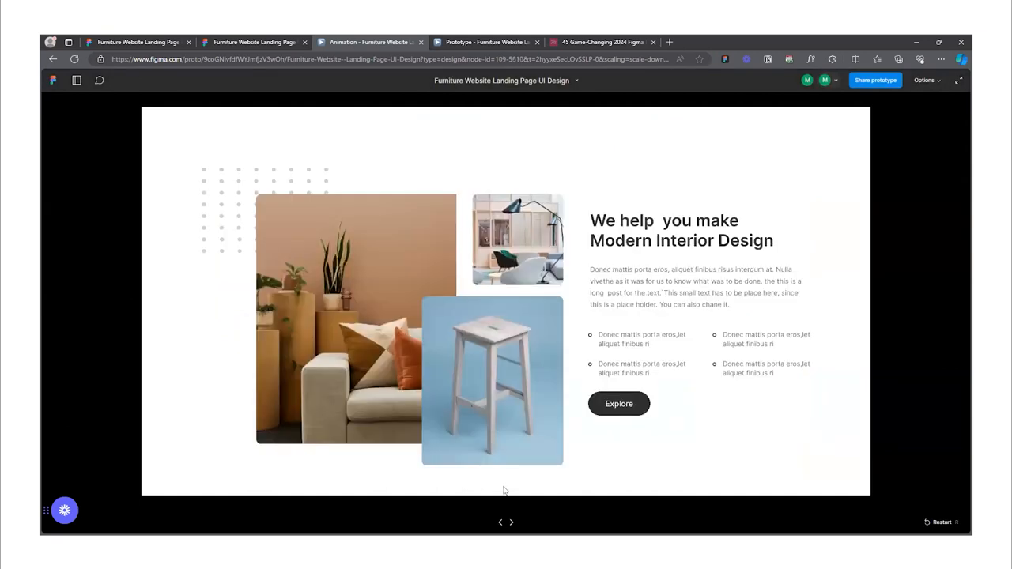
pyautogui.click(479, 293)
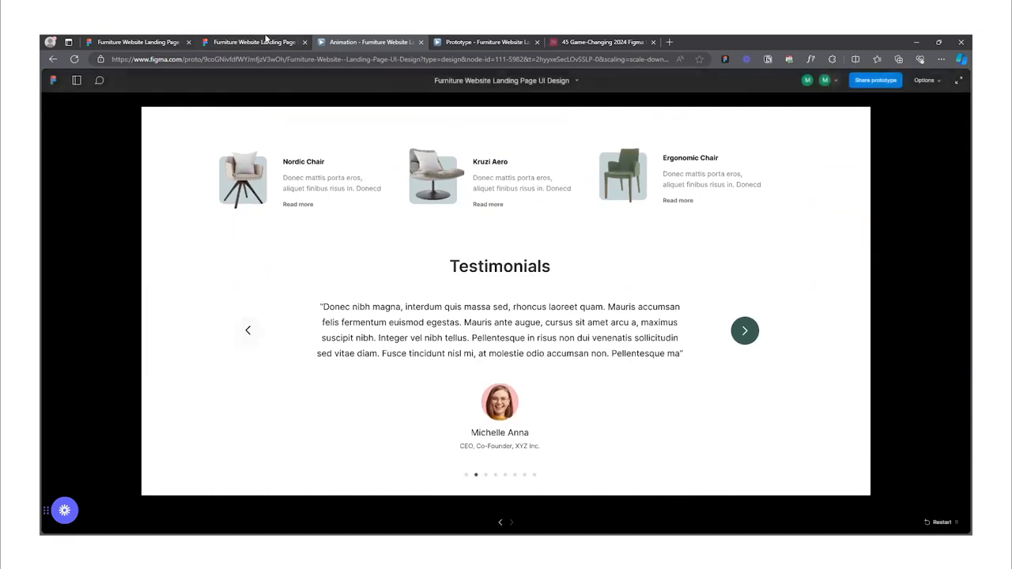
# - Copy the Homepage's Recent Blog section into the testimonials frame below the testimonial, at X 164, Y 878
pyautogui.click(261, 42)
pyautogui.scroll(-4, 631, 306)
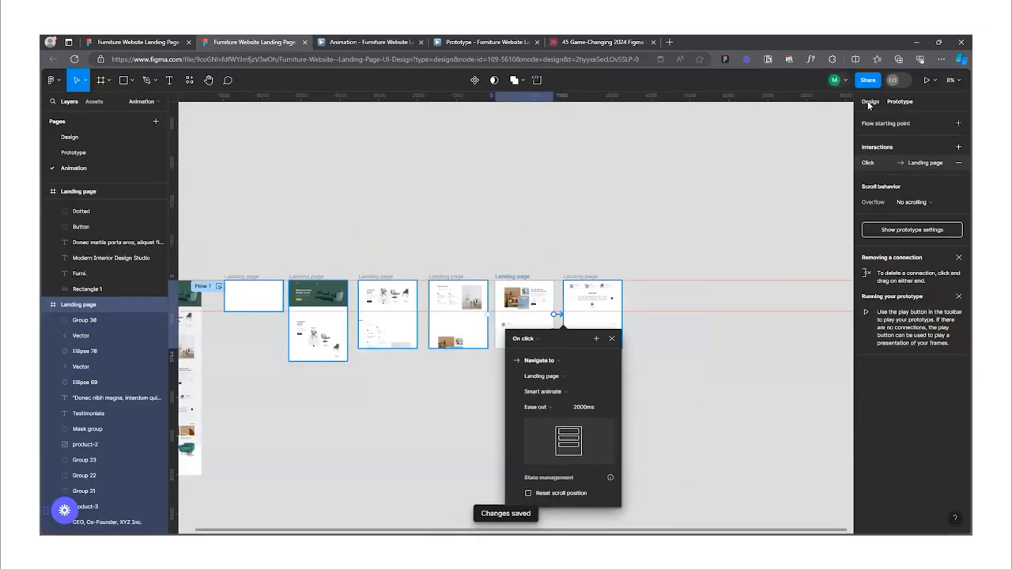
pyautogui.click(870, 102)
pyautogui.scroll(-3, 650, 252)
pyautogui.scroll(10, 424, 370)
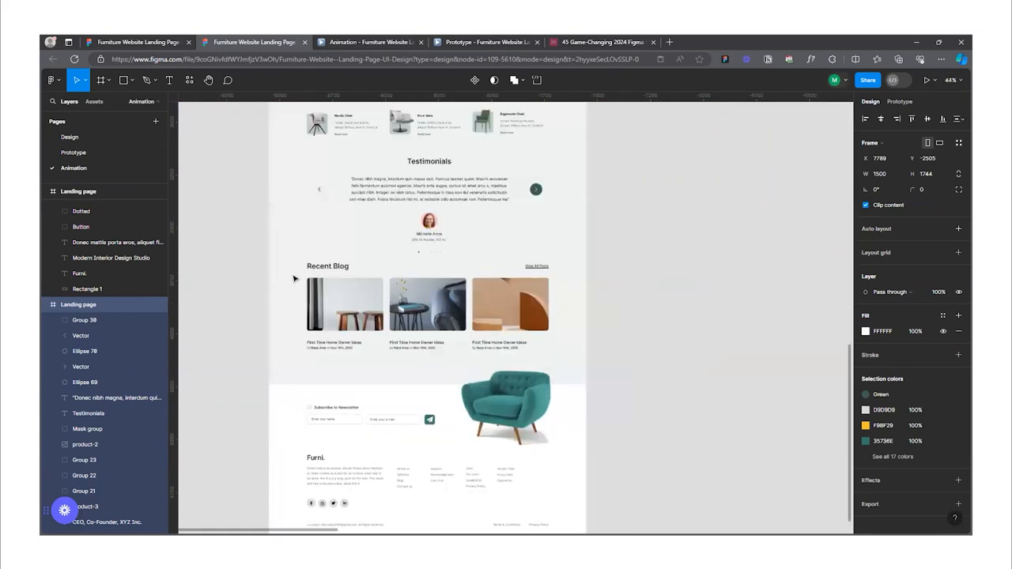
pyautogui.click(293, 278)
pyautogui.scroll(-5, 368, 362)
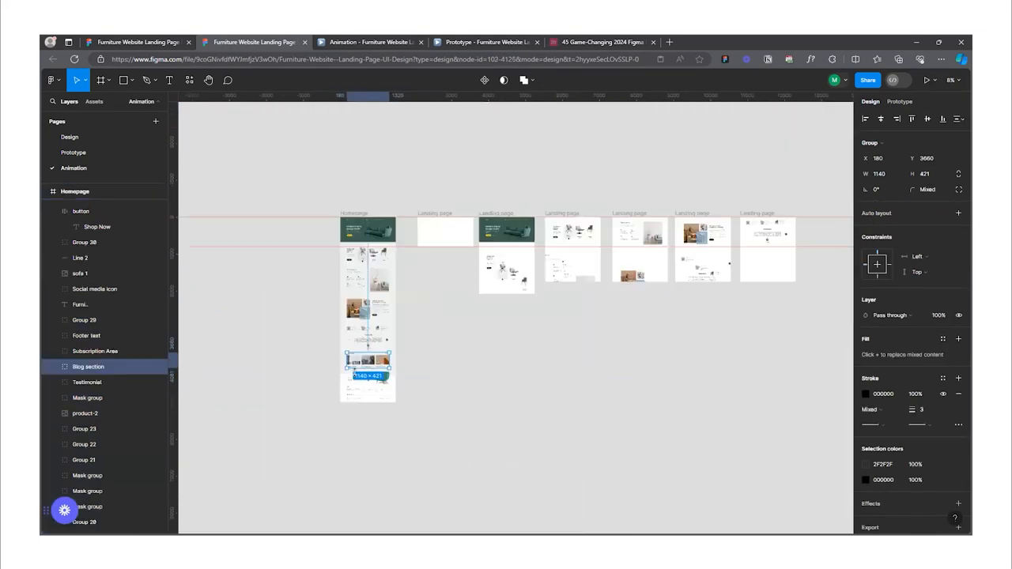
pyautogui.scroll(-2, 354, 371)
pyautogui.moveTo(484, 336); pyautogui.dragTo(578, 307)
pyautogui.scroll(4, 605, 305)
pyautogui.scroll(5, 567, 305)
pyautogui.moveTo(464, 324); pyautogui.dragTo(471, 367)
pyautogui.scroll(-5, 472, 365)
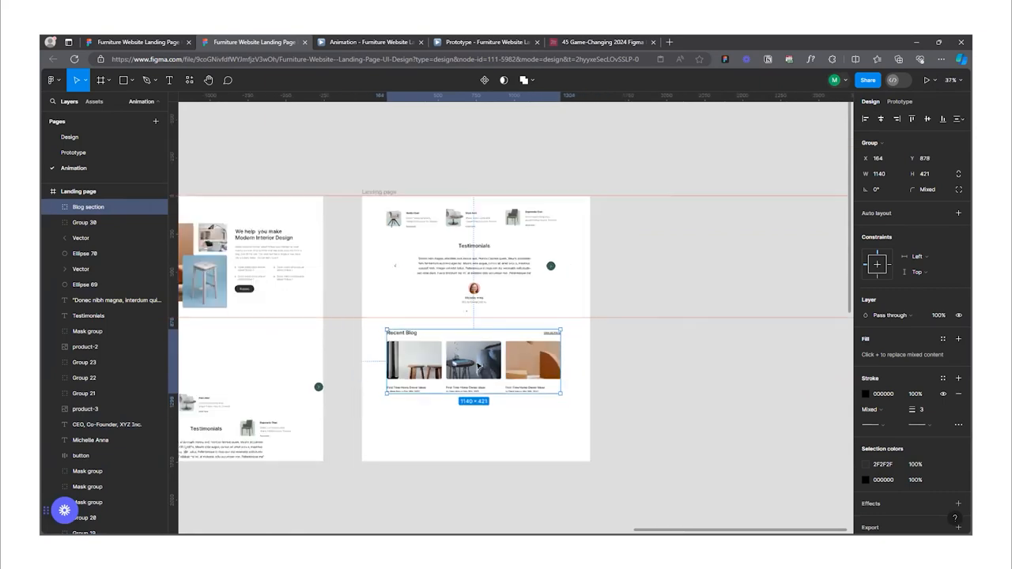
# - Duplicate the testimonials landing page frame to its right, aligned at X 11299, Y -2505
pyautogui.click(421, 254)
pyautogui.hotkey('ctrl', 'd')
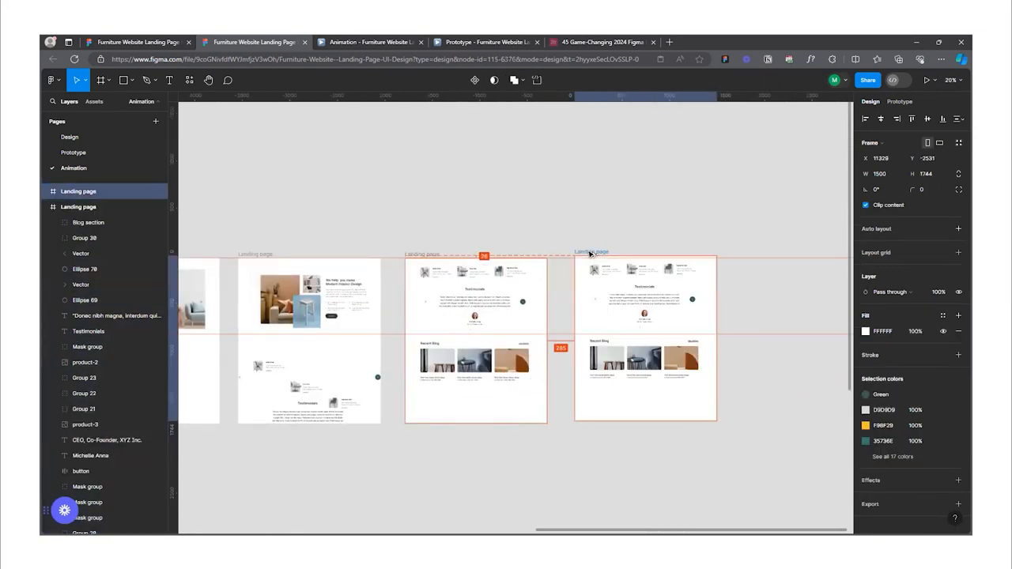
pyautogui.scroll(3, 688, 332)
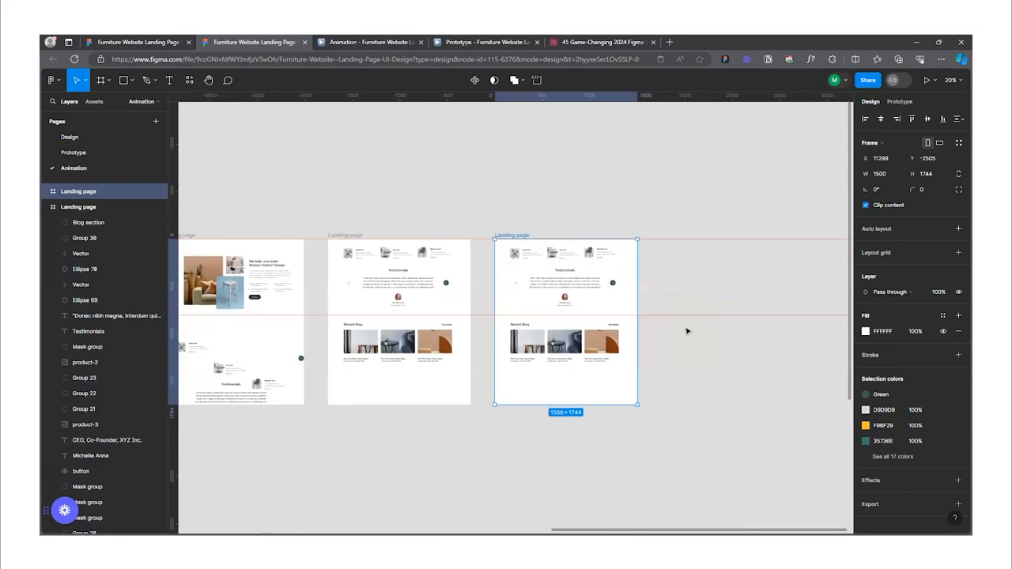
# - In the new duplicate frame, move all content up so that the Recent Blog section sits at the top
pyautogui.moveTo(651, 400); pyautogui.dragTo(442, 219)
pyautogui.moveTo(505, 346); pyautogui.dragTo(508, 250)
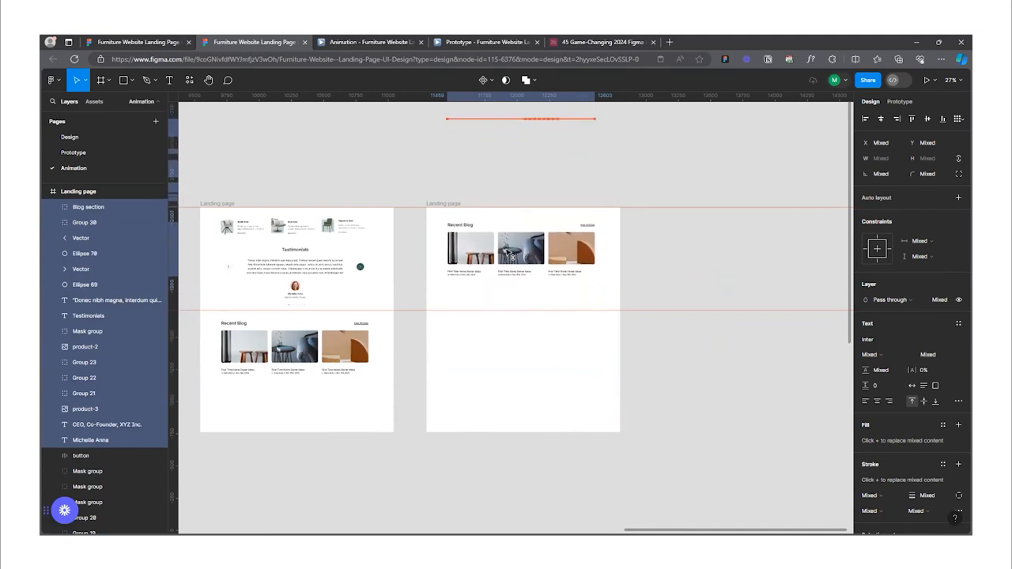
pyautogui.click(660, 256)
# - Ungroup the Blog section in the testimonials frame
pyautogui.scroll(-5, 659, 257)
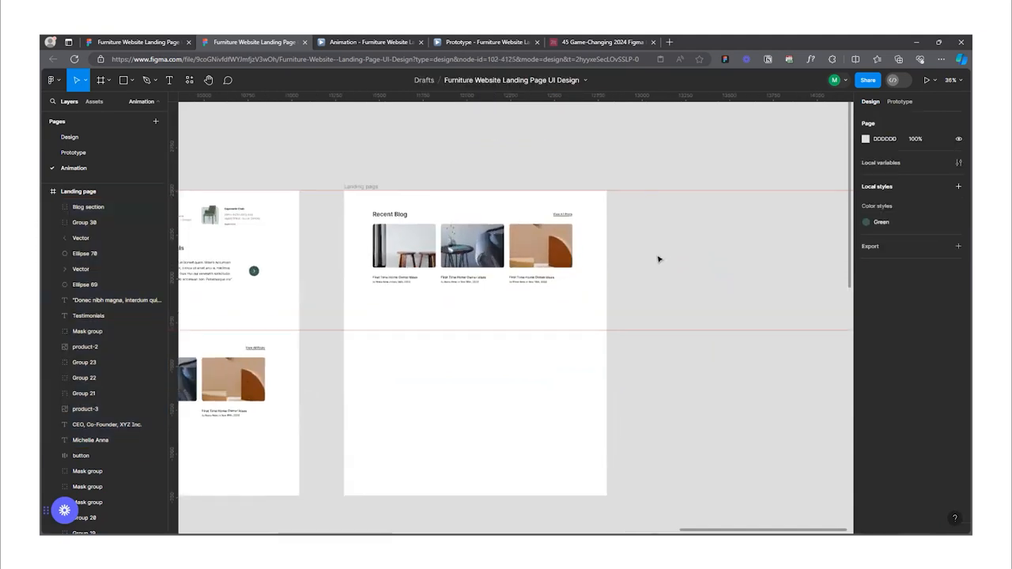
pyautogui.click(481, 303)
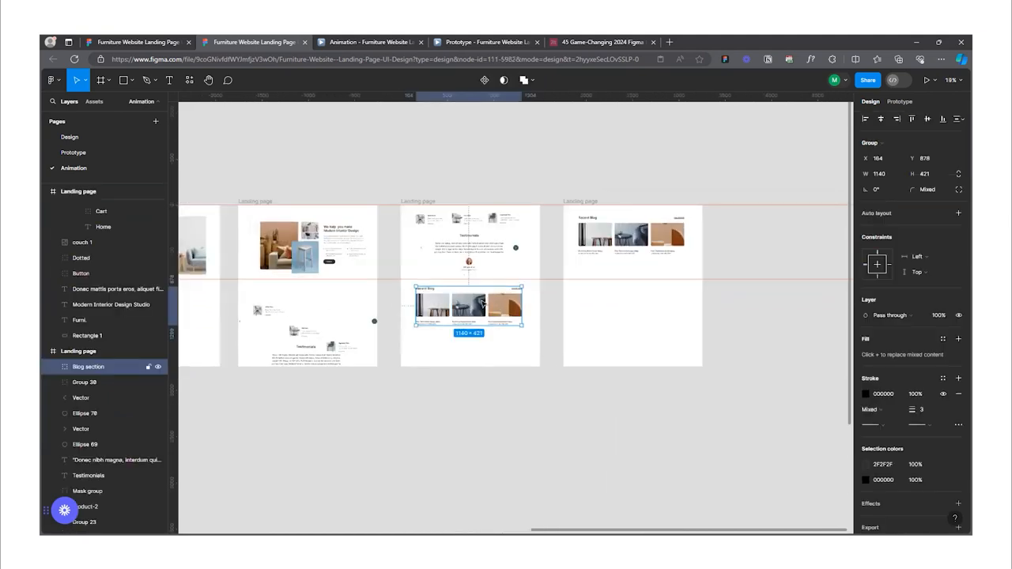
pyautogui.rightClick(480, 302)
pyautogui.click(537, 367)
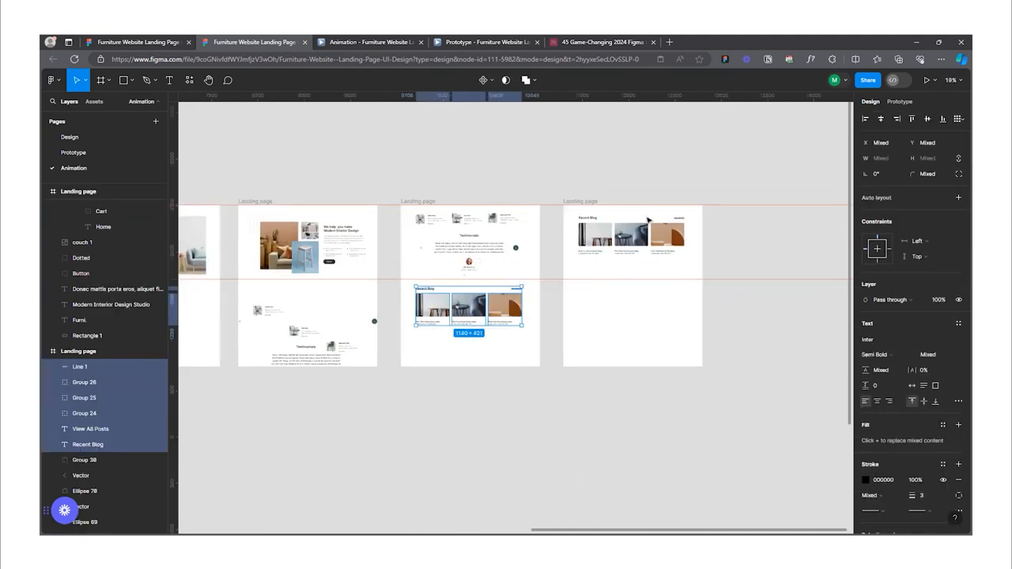
# - Ungroup the Blog section in the duplicate frame that starts with Recent Blog
pyautogui.click(648, 222)
pyautogui.rightClick(643, 227)
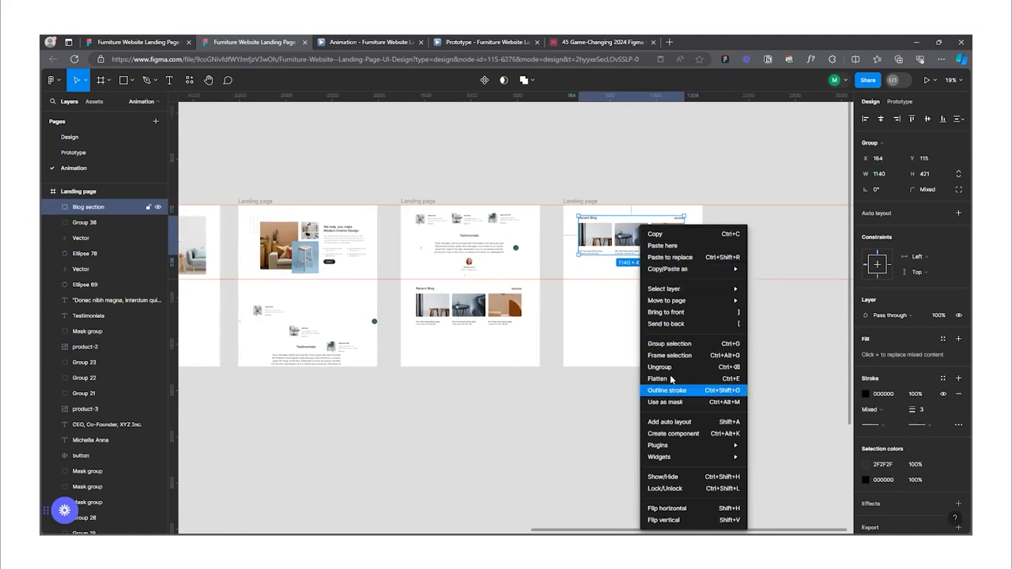
pyautogui.click(659, 367)
# - In the testimonials frame, move the Recent Blog heading partly past the frame's left edge, to X -114, Y 878
pyautogui.scroll(3, 479, 343)
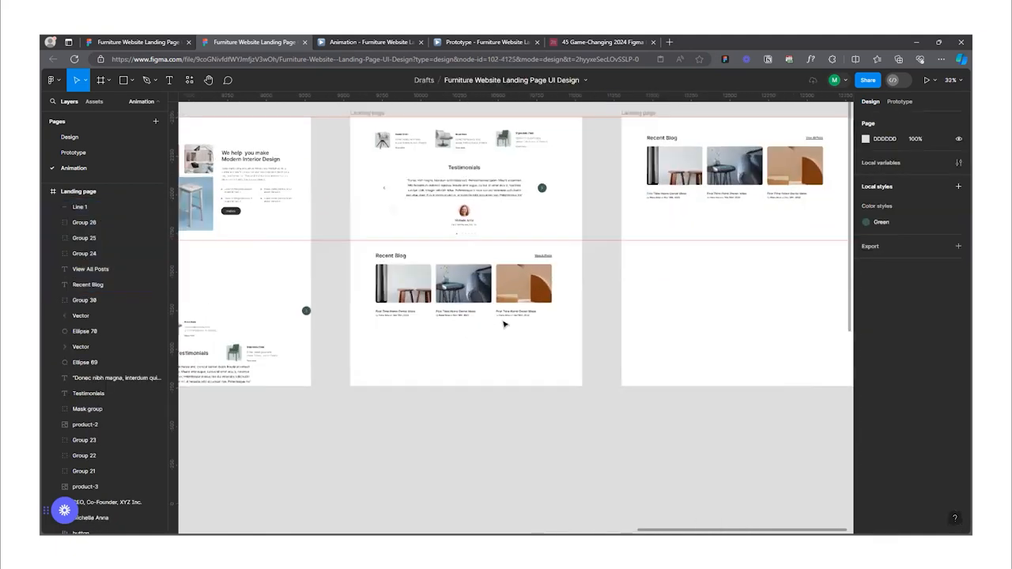
pyautogui.scroll(-3, 402, 310)
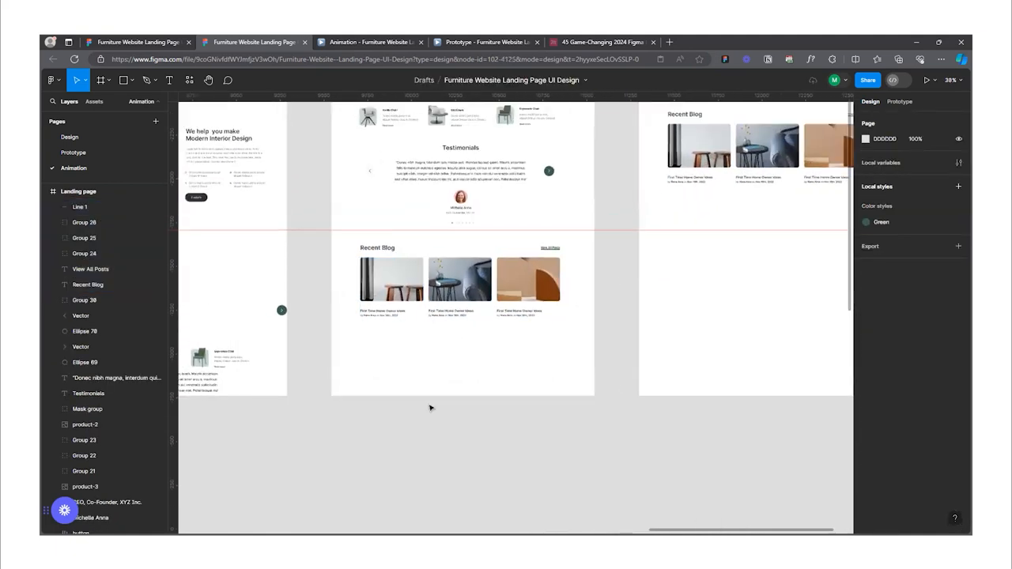
pyautogui.scroll(3, 419, 274)
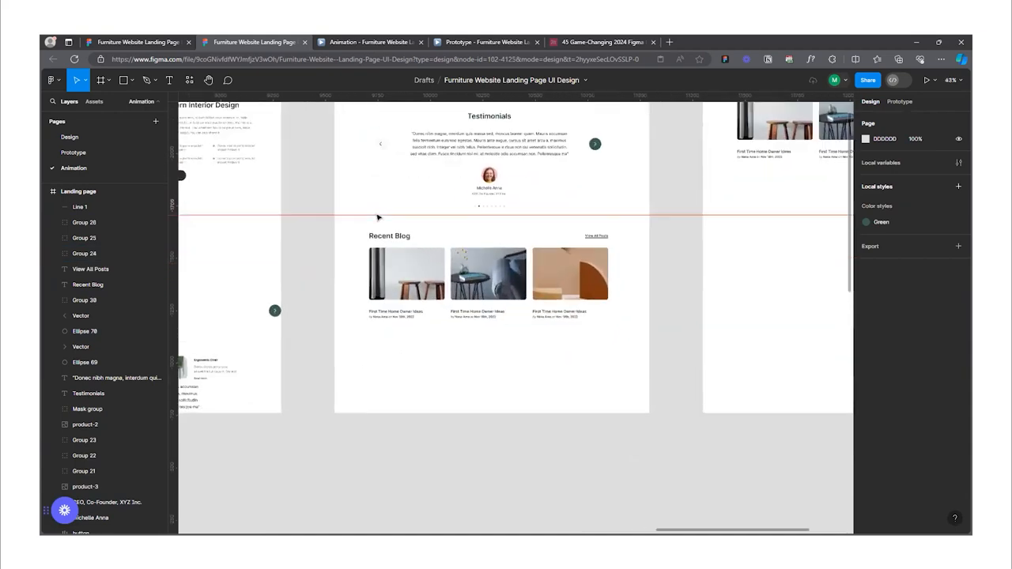
pyautogui.click(391, 236)
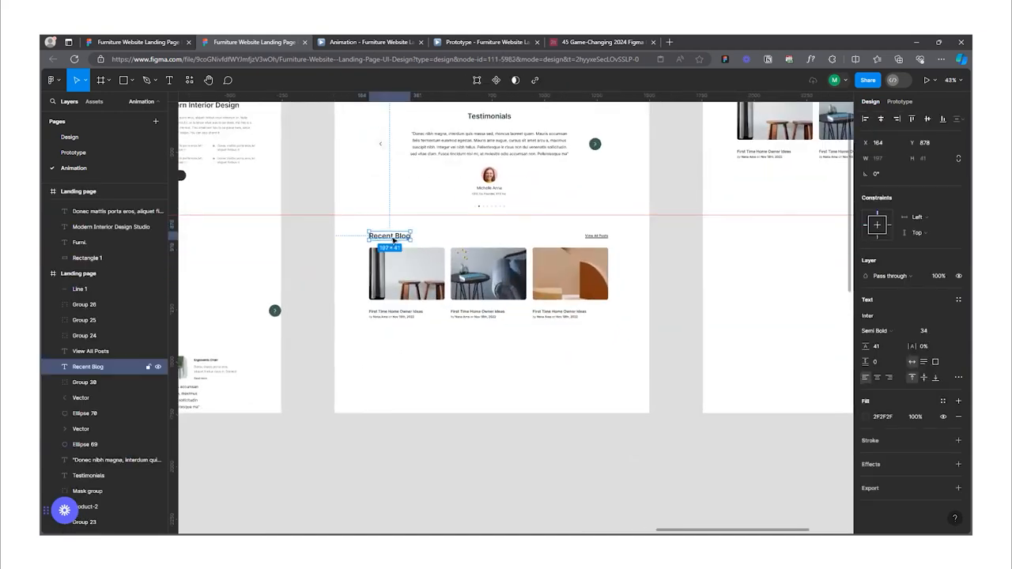
pyautogui.scroll(-3, 486, 272)
pyautogui.scroll(4, 426, 259)
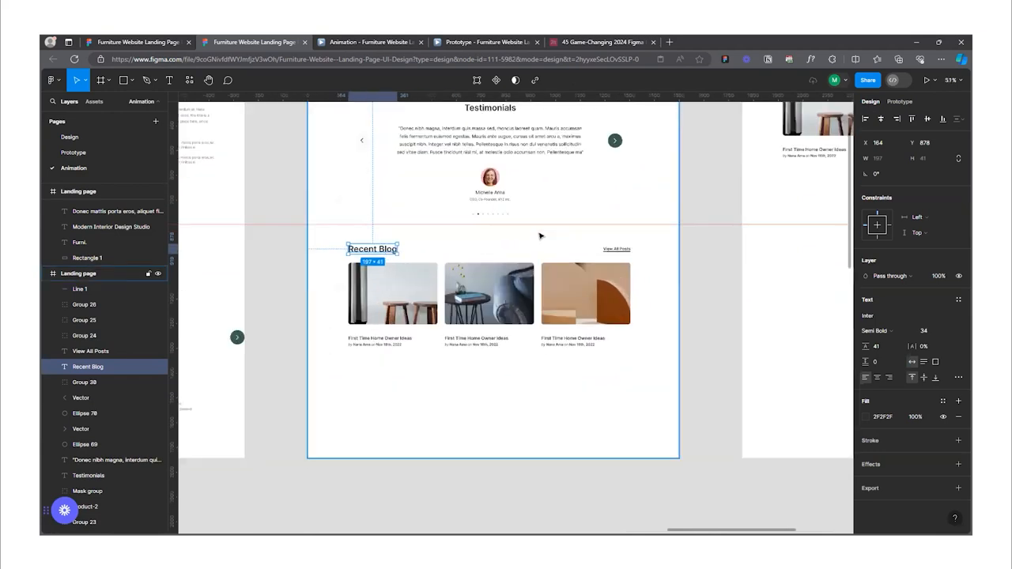
pyautogui.moveTo(410, 257)
pyautogui.mouseDown()
pyautogui.moveTo(379, 259)
pyautogui.moveTo(428, 258)
pyautogui.moveTo(393, 261)
pyautogui.moveTo(417, 260)
pyautogui.mouseUp()
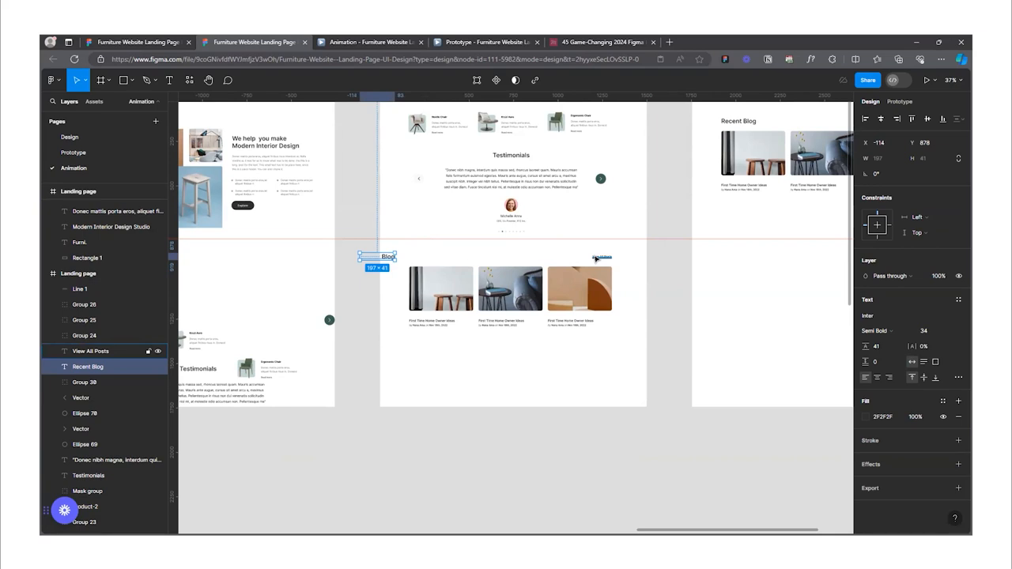
# - Move the View All Posts text toward the testimonials frame's right edge and its underline to X 1416, Y 916
pyautogui.click(597, 258)
pyautogui.moveTo(616, 260); pyautogui.dragTo(547, 248)
pyautogui.scroll(5, 662, 264)
pyautogui.scroll(8, 624, 249)
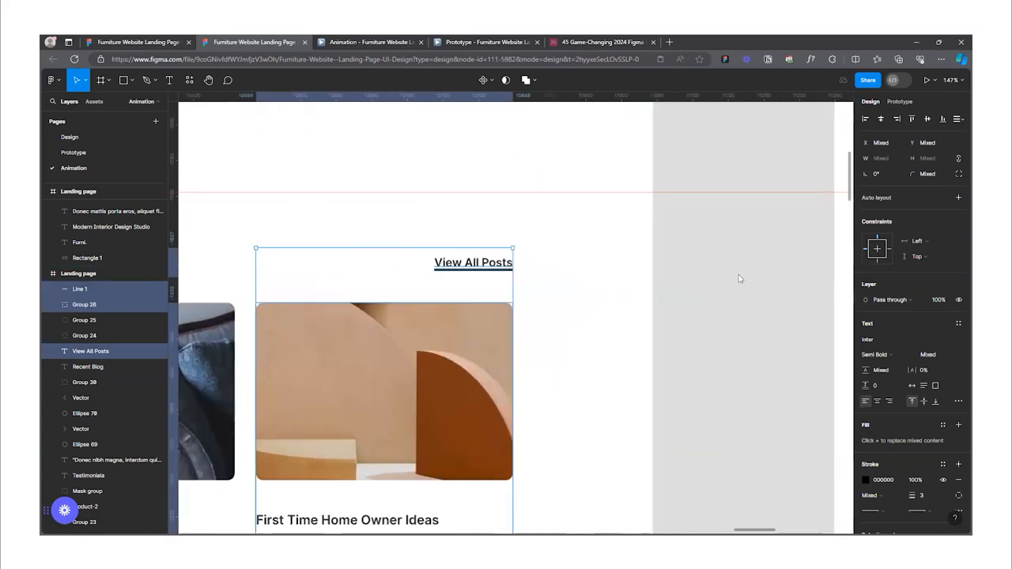
pyautogui.click(739, 276)
pyautogui.moveTo(480, 266); pyautogui.dragTo(587, 267)
pyautogui.click(501, 269)
pyautogui.moveTo(501, 269); pyautogui.dragTo(603, 276)
# - Move the first blog card straight down in the testimonials frame and the middle card lower, to X 552, Y 1483
pyautogui.scroll(-10, 530, 227)
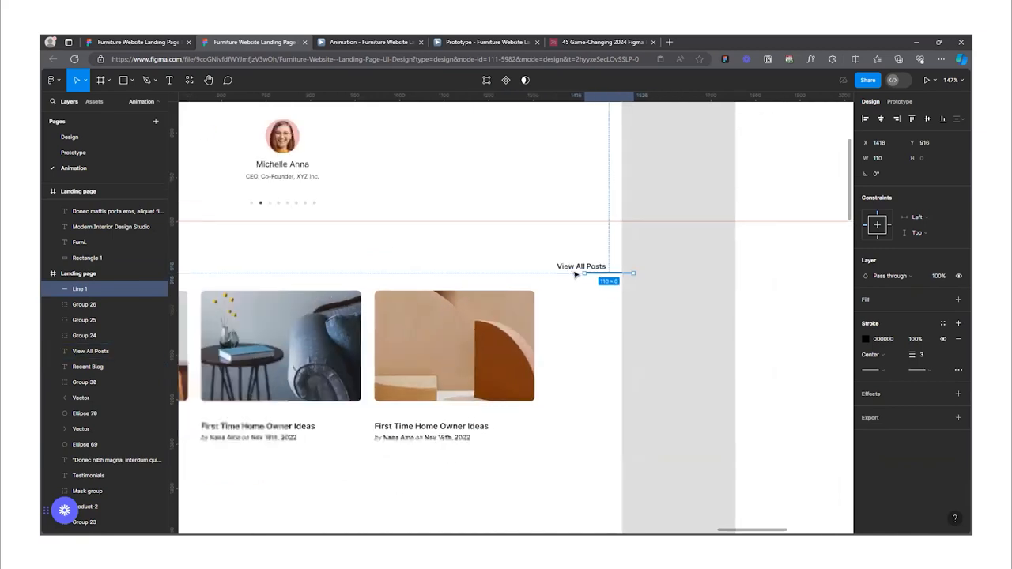
pyautogui.scroll(2, 518, 377)
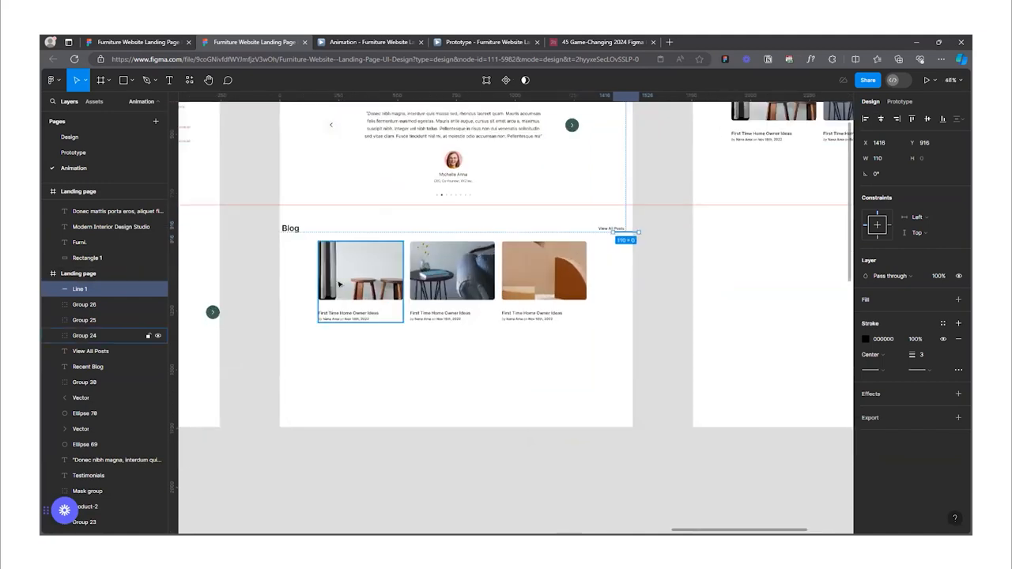
pyautogui.scroll(-3, 416, 261)
pyautogui.moveTo(380, 265); pyautogui.dragTo(379, 321)
pyautogui.moveTo(425, 278); pyautogui.dragTo(431, 356)
pyautogui.scroll(-2, 504, 340)
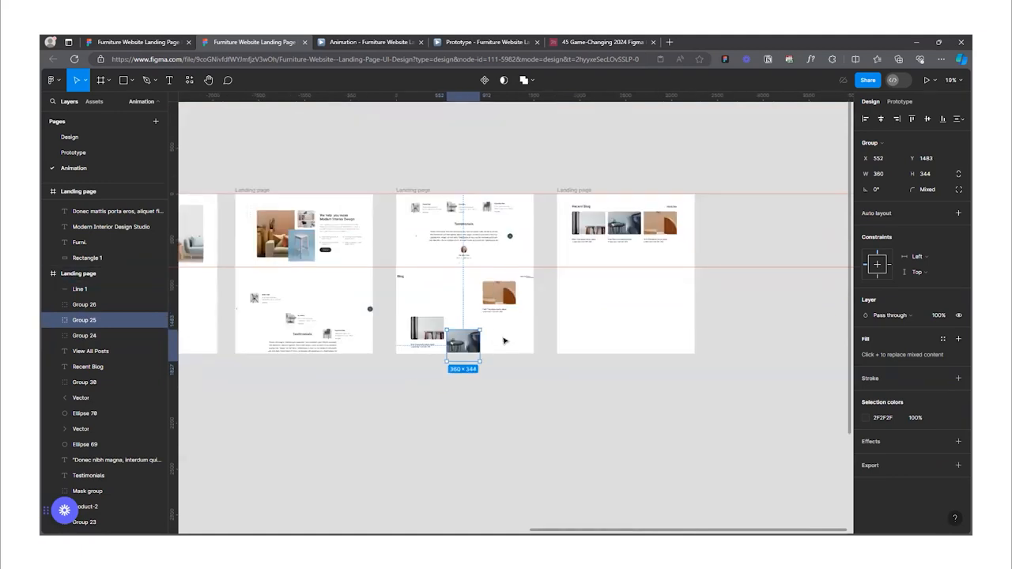
# - Lower the middle blog card further and move the third card down so both overlap the testimonials frame's bottom edge, then select the frame
pyautogui.scroll(4, 467, 304)
pyautogui.moveTo(465, 307); pyautogui.dragTo(464, 315)
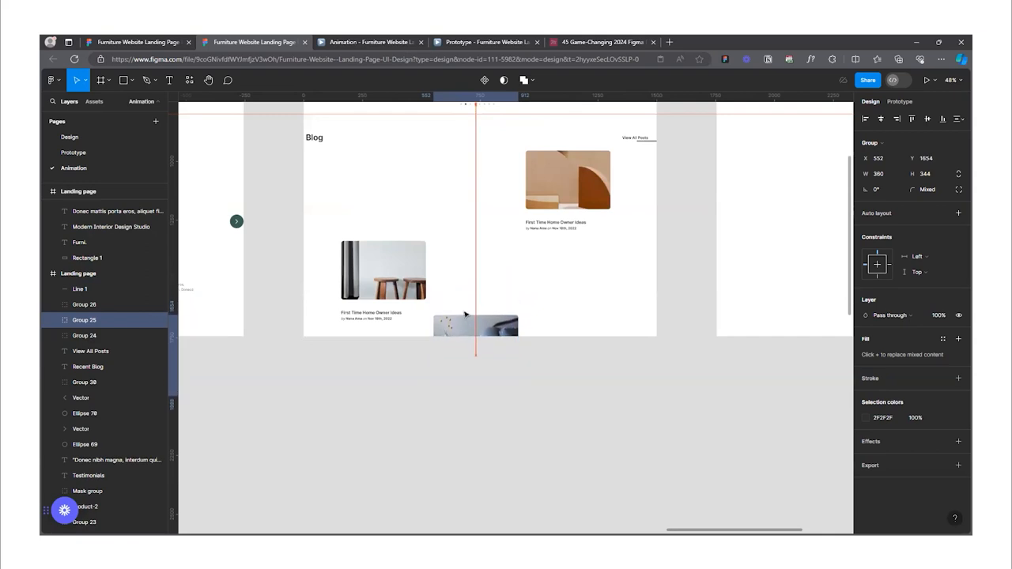
pyautogui.moveTo(466, 313); pyautogui.dragTo(467, 313)
pyautogui.moveTo(551, 173); pyautogui.dragTo(554, 296)
pyautogui.click(606, 228)
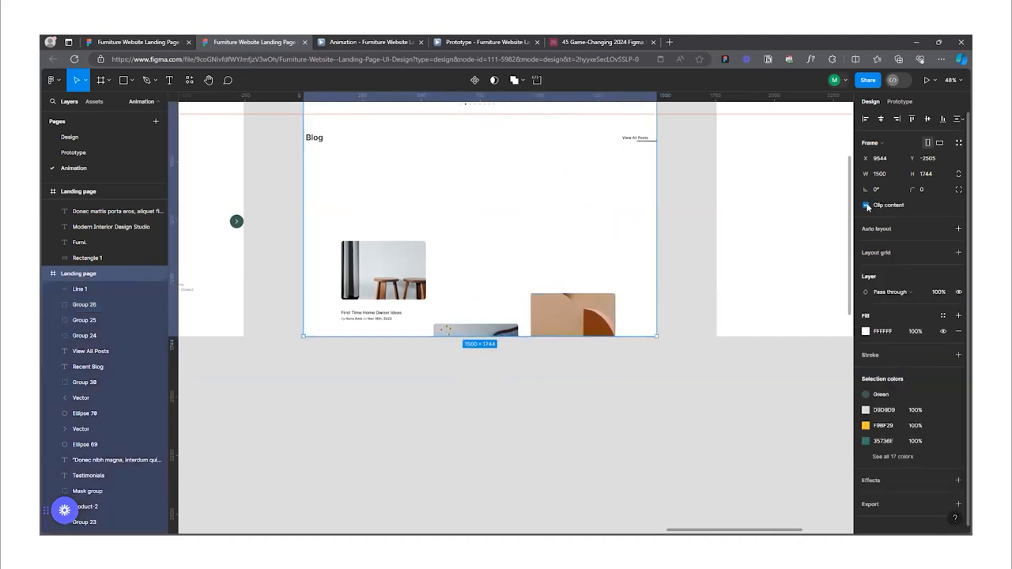
# - Turn off content clipping for the testimonials frame and move the third blog card straight down below the frame, to X 965, Y 2057
pyautogui.click(866, 204)
pyautogui.click(566, 306)
pyautogui.press('Down')
pyautogui.press('Down')
pyautogui.press('Down')
pyautogui.press('Down')
pyautogui.press('Down')
pyautogui.press('Down')
pyautogui.press('Down')
pyautogui.press('Down')
pyautogui.press('Down')
pyautogui.press('Down')
pyautogui.press('Down')
pyautogui.press('Down')
pyautogui.press('Down')
pyautogui.press('Down')
pyautogui.press('Down')
pyautogui.press('Down')
pyautogui.press('Down')
pyautogui.press('Down')
pyautogui.press('Down')
pyautogui.press('Down')
pyautogui.press('Down')
pyautogui.press('Down')
pyautogui.press('Down')
pyautogui.press('Down')
pyautogui.press('Down')
pyautogui.press('Down')
pyautogui.press('Down')
pyautogui.press('Down')
pyautogui.press('Down')
pyautogui.press('Down')
pyautogui.press('Down')
pyautogui.press('Down')
pyautogui.press('Down')
pyautogui.press('Down')
pyautogui.press('Down')
pyautogui.press('Down')
pyautogui.press('Down')
pyautogui.press('Down')
pyautogui.press('Down')
pyautogui.press('Down')
pyautogui.press('Down')
pyautogui.press('Down')
pyautogui.press('Down')
pyautogui.press('Down')
pyautogui.press('Down')
pyautogui.press('Down')
pyautogui.press('Down')
pyautogui.press('Down')
pyautogui.press('Down')
pyautogui.press('Down')
pyautogui.press('Down')
pyautogui.press('Down')
pyautogui.press('Down')
pyautogui.press('Down')
pyautogui.press('Down')
pyautogui.press('Down')
pyautogui.press('Down')
pyautogui.press('Down')
pyautogui.press('Down')
pyautogui.press('Down')
pyautogui.press('Down')
pyautogui.press('Down')
pyautogui.press('Down')
pyautogui.press('Down')
pyautogui.press('Down')
pyautogui.press('Down')
pyautogui.press('Down')
pyautogui.press('Down')
pyautogui.press('Down')
pyautogui.press('Down')
pyautogui.press('Down')
pyautogui.press('Down')
pyautogui.press('Down')
pyautogui.press('Down')
pyautogui.press('Down')
pyautogui.press('Down')
pyautogui.press('Down')
pyautogui.press('Down')
pyautogui.press('Down')
pyautogui.press('Down')
pyautogui.press('Down')
pyautogui.press('Down')
pyautogui.press('Down')
pyautogui.press('Down')
pyautogui.press('Down')
pyautogui.press('Down')
pyautogui.press('Down')
pyautogui.press('Down')
pyautogui.press('Down')
pyautogui.press('Down')
pyautogui.press('Down')
pyautogui.press('Down')
pyautogui.press('Down')
pyautogui.press('Down')
pyautogui.press('Down')
pyautogui.press('Down')
pyautogui.press('Down')
pyautogui.press('Down')
pyautogui.press('Down')
pyautogui.press('Down')
pyautogui.press('Down')
pyautogui.press('Down')
pyautogui.press('Down')
pyautogui.press('Down')
pyautogui.press('Down')
pyautogui.press('Down')
pyautogui.press('Down')
pyautogui.press('Down')
pyautogui.press('Down')
pyautogui.press('Down')
pyautogui.press('Down')
pyautogui.press('Down')
pyautogui.press('Down')
pyautogui.press('Down')
pyautogui.press('Down')
pyautogui.press('Down')
pyautogui.press('Down')
pyautogui.press('Down')
pyautogui.press('Down')
pyautogui.press('Down')
pyautogui.press('Down')
pyautogui.press('Down')
pyautogui.press('Down')
pyautogui.press('Down')
pyautogui.press('Down')
pyautogui.press('Down')
pyautogui.press('Down')
pyautogui.press('Down')
pyautogui.press('Down')
pyautogui.press('Down')
pyautogui.press('Down')
pyautogui.press('Down')
pyautogui.press('Down')
pyautogui.press('Down')
pyautogui.press('Down')
pyautogui.press('Down')
pyautogui.press('Down')
pyautogui.press('Down')
pyautogui.press('Down')
pyautogui.press('Down')
pyautogui.press('Down')
pyautogui.press('Down')
pyautogui.press('Down')
pyautogui.press('Down')
pyautogui.press('Down')
pyautogui.press('Down')
pyautogui.press('Down')
pyautogui.press('Down')
pyautogui.press('Down')
pyautogui.press('Down')
pyautogui.press('Down')
pyautogui.press('Down')
pyautogui.press('Down')
pyautogui.press('Down')
pyautogui.press('Down')
pyautogui.press('Down')
pyautogui.press('Down')
pyautogui.press('Down')
pyautogui.press('Down')
pyautogui.press('Down')
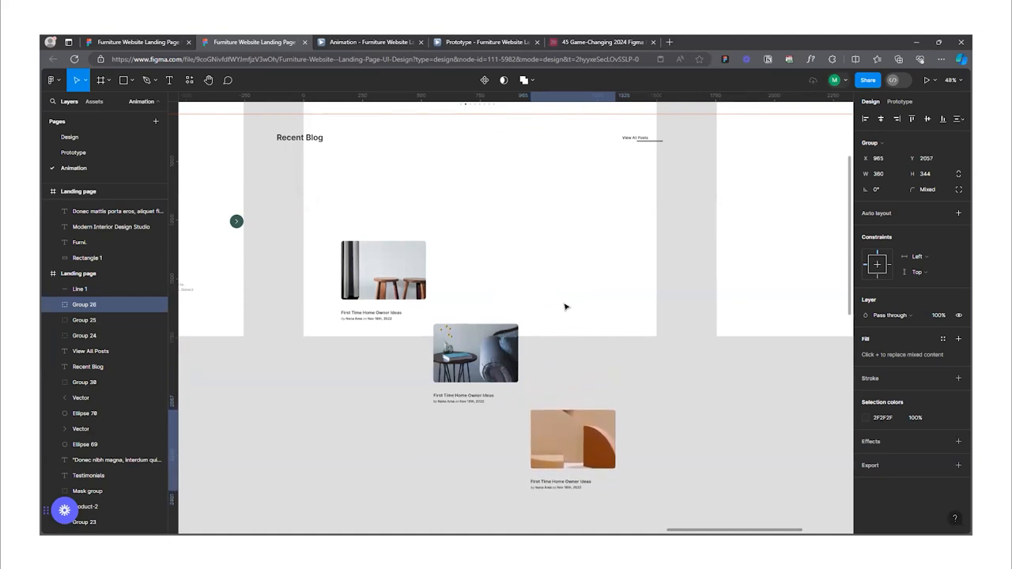
# - Turn content clipping back on for the testimonials frame and link it to the Recent Blog frame on click with Smart animate, ease out, 2000 ms
pyautogui.scroll(-8, 548, 366)
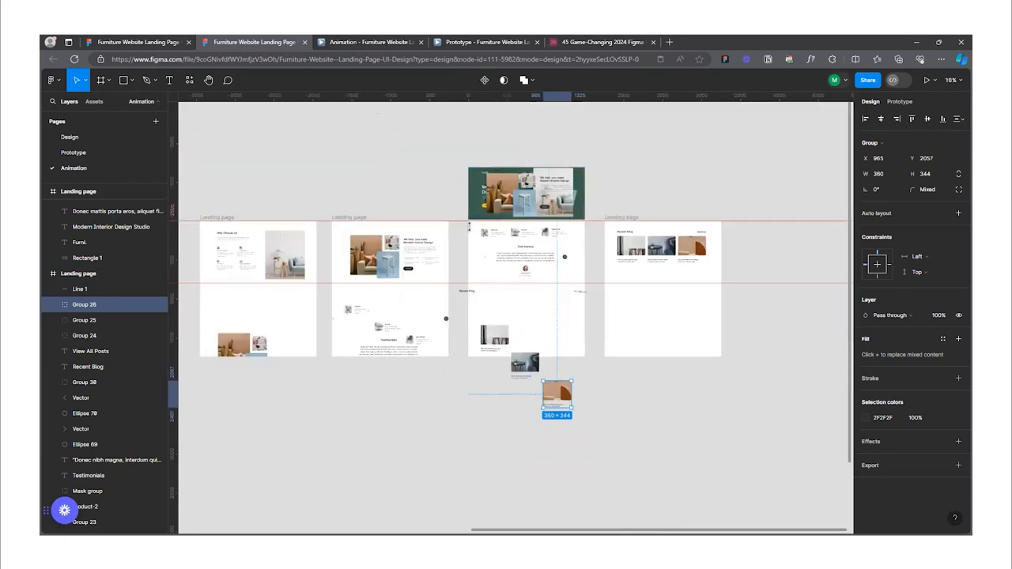
pyautogui.press('Escape')
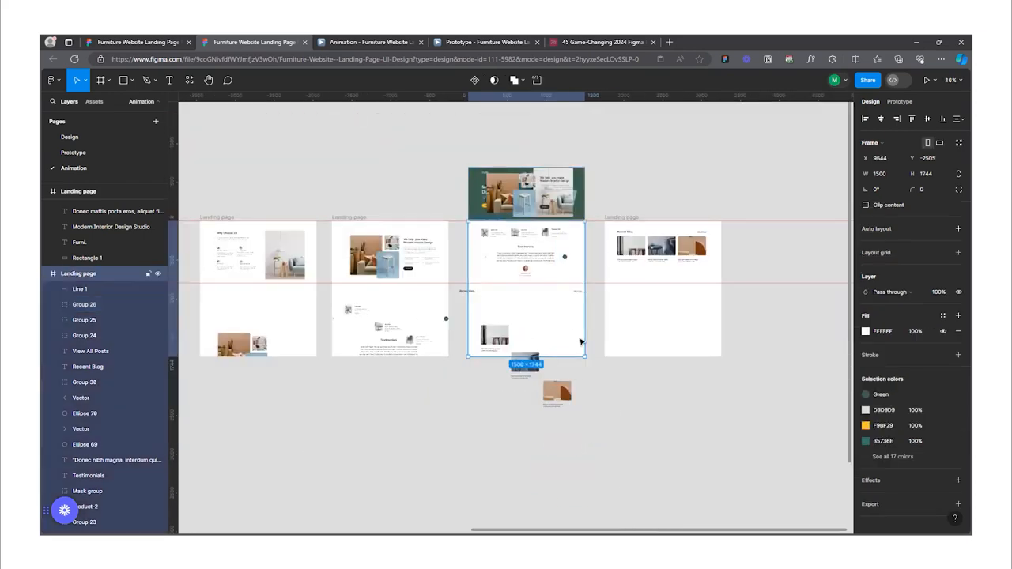
pyautogui.click(865, 205)
pyautogui.scroll(3, 542, 197)
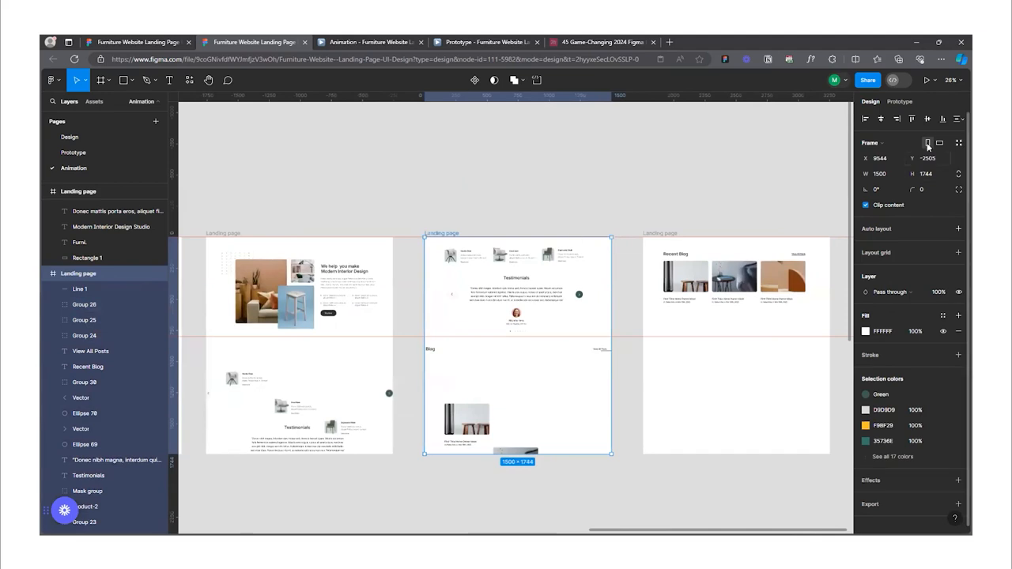
pyautogui.click(899, 102)
pyautogui.moveTo(611, 346); pyautogui.dragTo(659, 356)
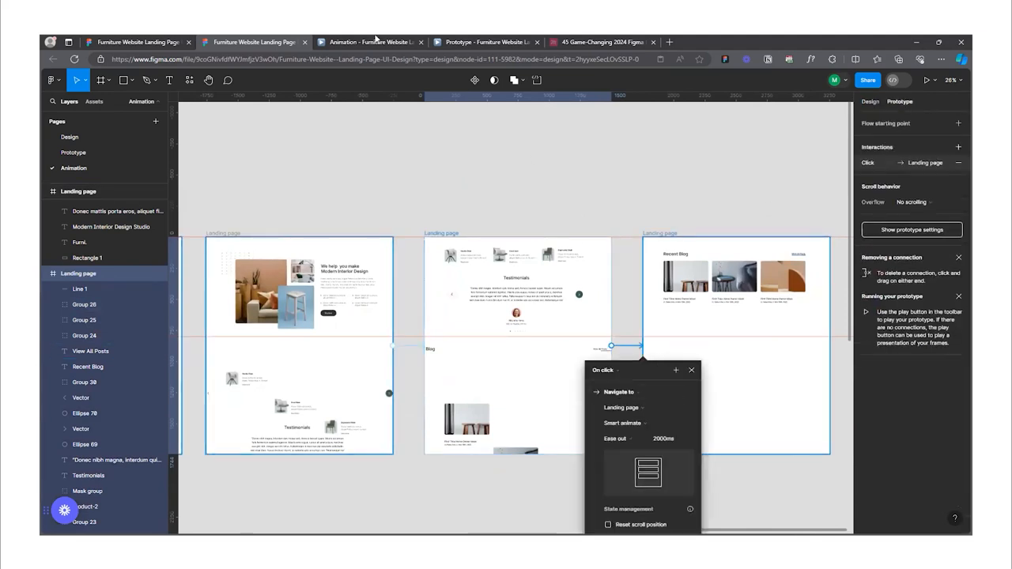
# - Play the transition from testimonials to Recent Blog in the prototype preview and return to the design file
pyautogui.hotkey('ctrl', 'Tab')
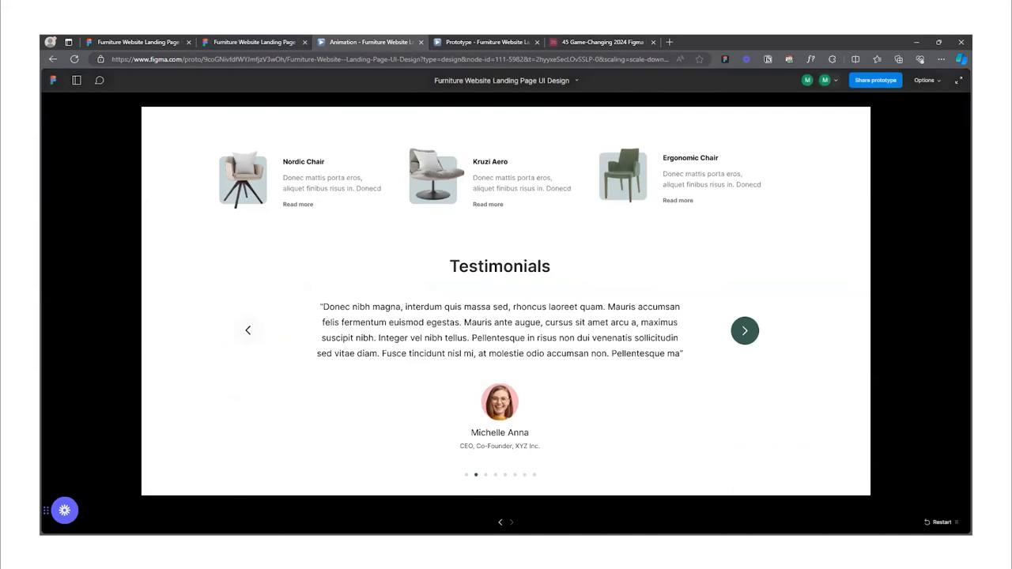
pyautogui.press('Left')
pyautogui.press('Right')
pyautogui.press('Right')
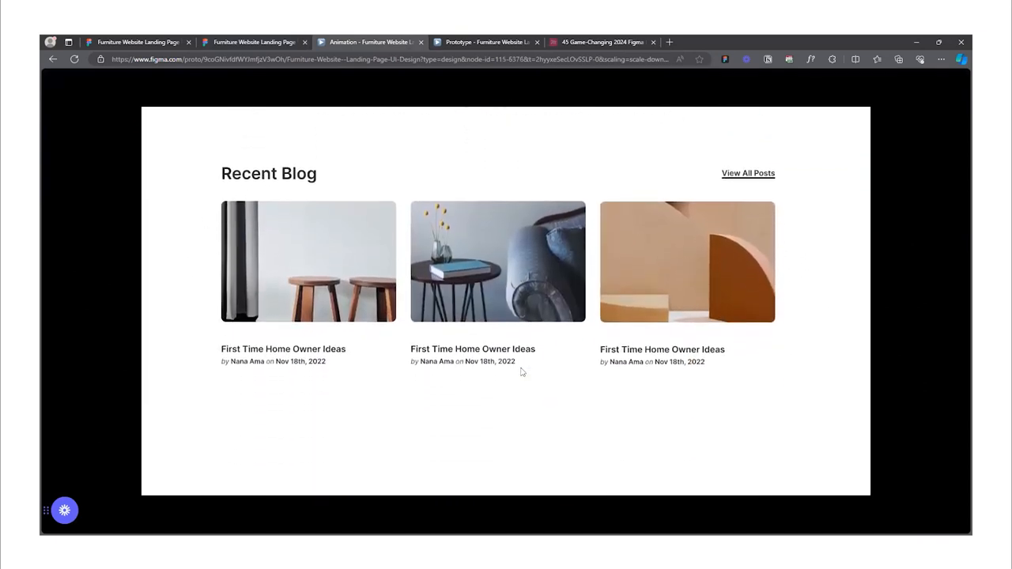
pyautogui.click(243, 42)
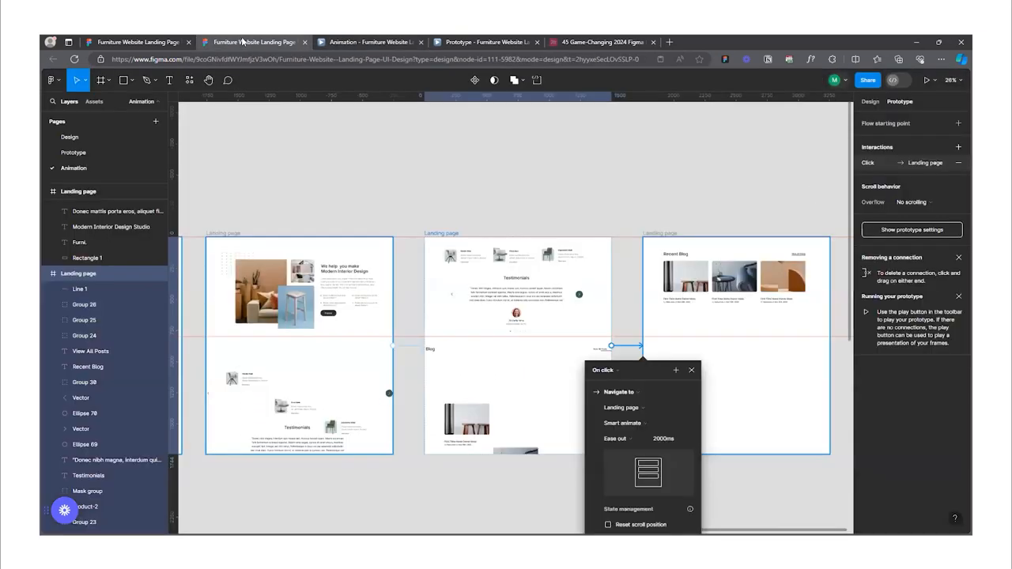
# - Copy the Homepage's newsletter and footer section with the green sofa into the Recent Blog frame, centered horizontally just below the lower guide
pyautogui.scroll(-2, 511, 300)
pyautogui.click(869, 101)
pyautogui.scroll(-6, 458, 288)
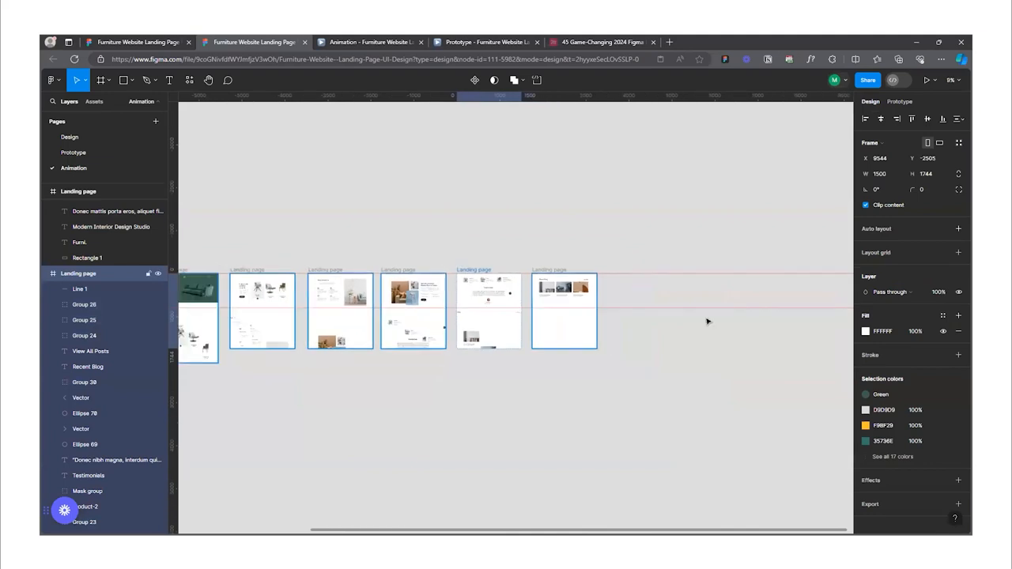
pyautogui.scroll(2, 460, 351)
pyautogui.scroll(6, 457, 340)
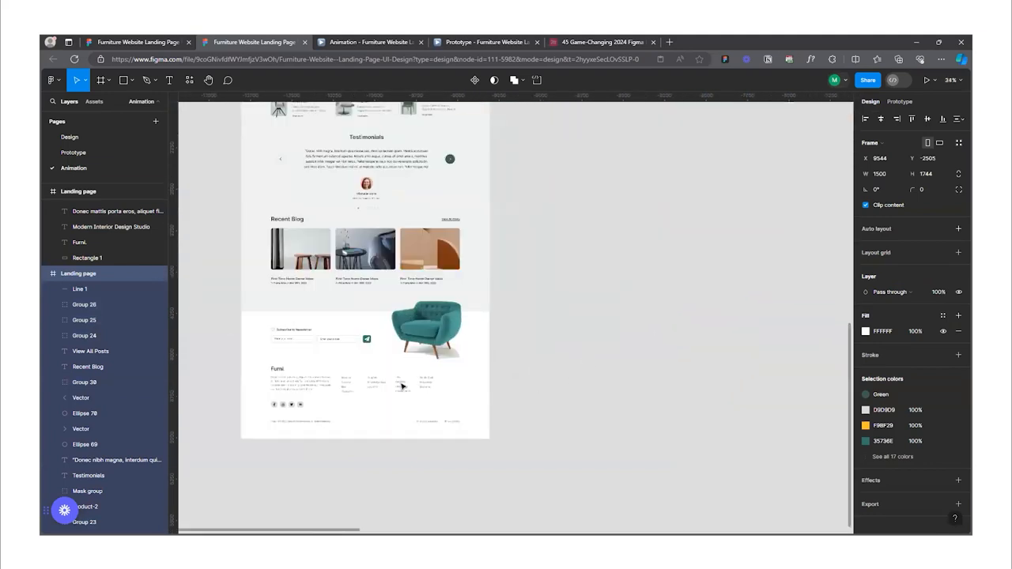
pyautogui.moveTo(229, 309); pyautogui.dragTo(500, 425)
pyautogui.scroll(-4, 358, 384)
pyautogui.scroll(-3, 359, 386)
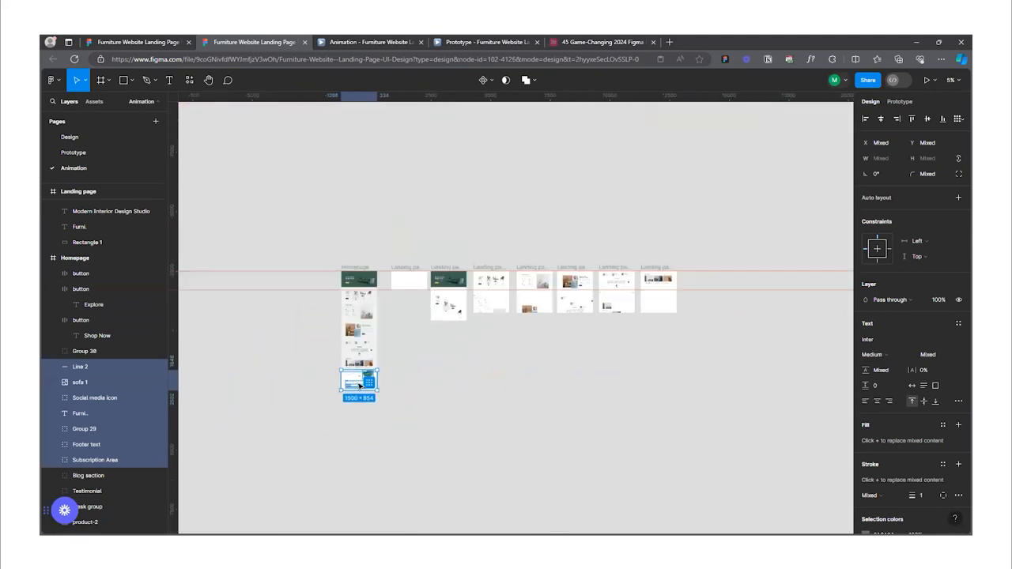
pyautogui.moveTo(358, 384); pyautogui.dragTo(646, 309)
pyautogui.scroll(1, 677, 294)
pyautogui.scroll(5, 676, 294)
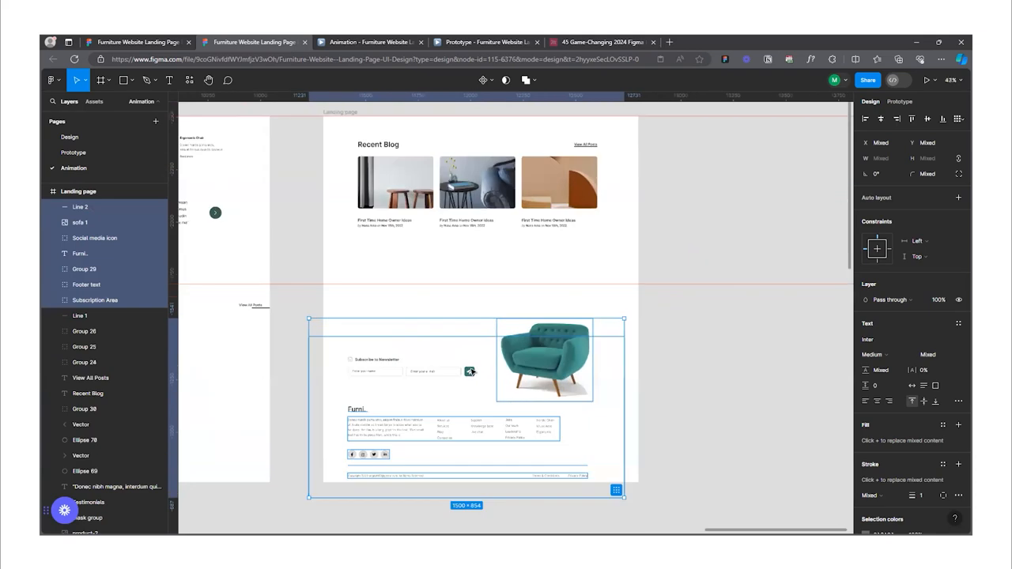
pyautogui.moveTo(517, 368); pyautogui.dragTo(523, 349)
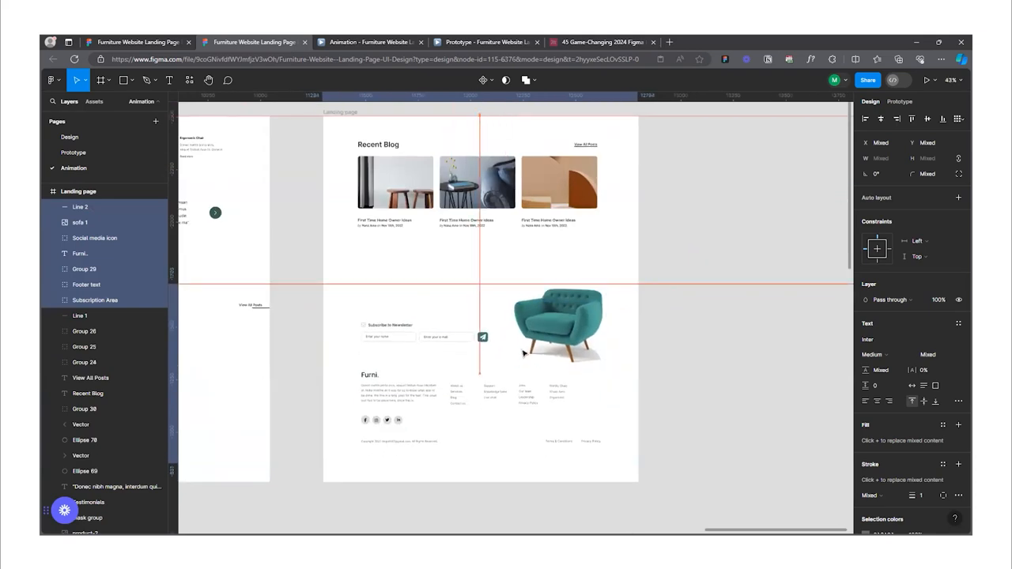
# - Duplicate the Recent Blog frame with its footer content and place the copy beside the original at the end of the row
pyautogui.scroll(-5, 474, 324)
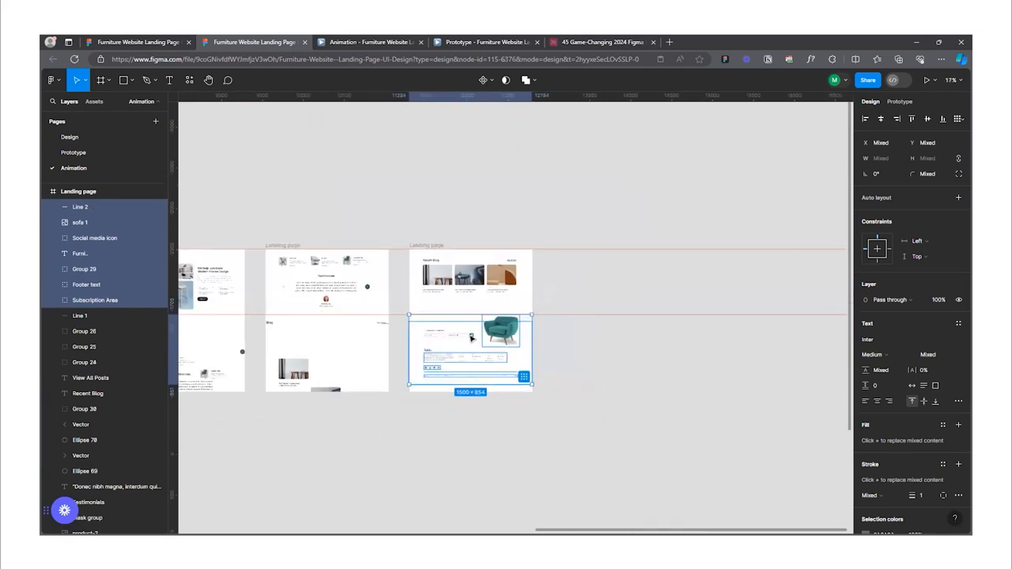
pyautogui.click(433, 269)
pyautogui.hotkey('ctrl', 'd')
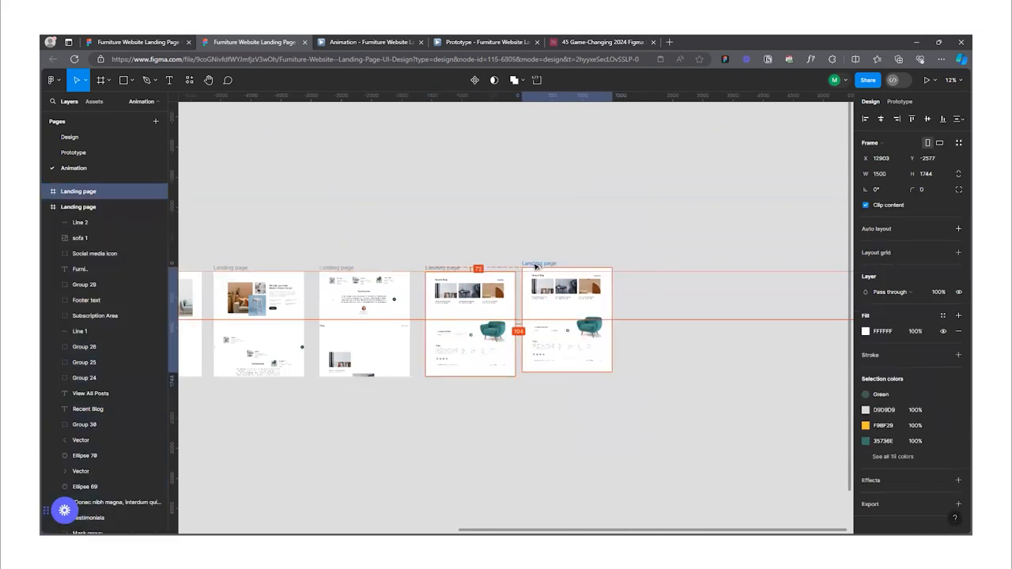
pyautogui.scroll(3, 650, 350)
# - Move the duplicate frame's contents up so the newsletter and footer section fits between the two guides and the blog section lies above the frame
pyautogui.moveTo(649, 437); pyautogui.dragTo(441, 231)
pyautogui.scroll(2, 550, 359)
pyautogui.moveTo(542, 384); pyautogui.dragTo(542, 273)
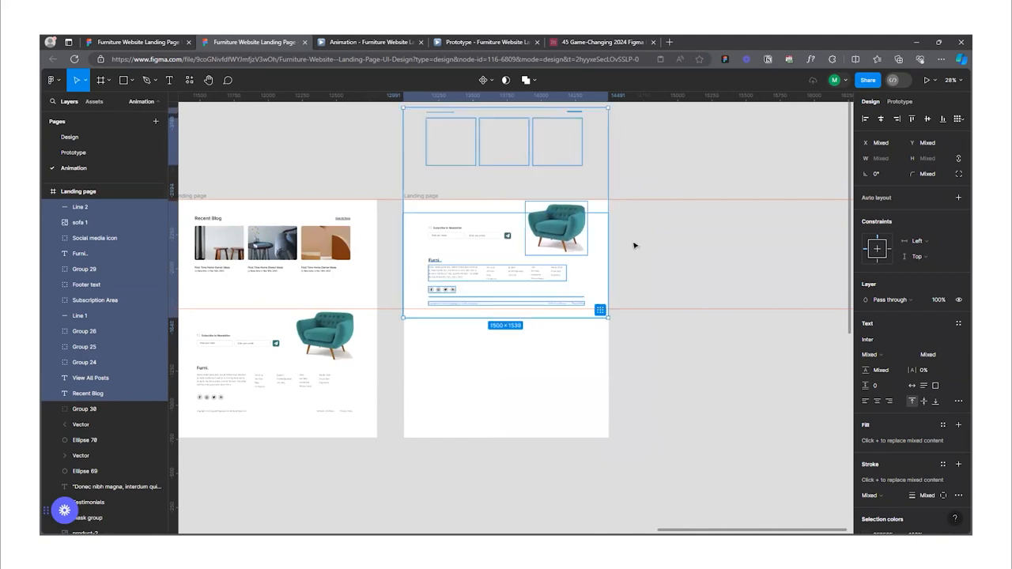
pyautogui.click(665, 255)
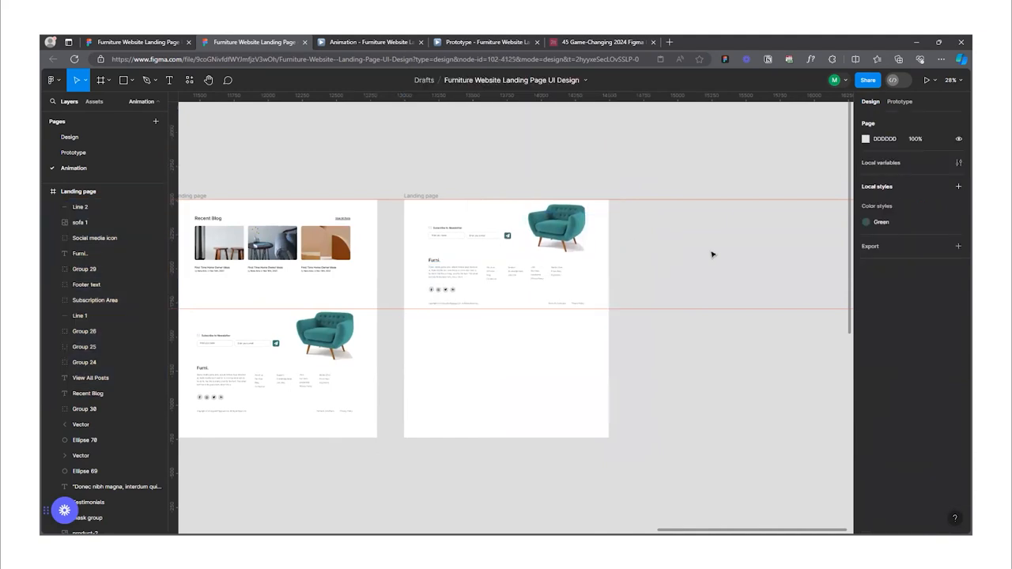
# - In the Recent Blog frame, lower the copyright and policy text toward the bottom edge and the footer divider line to Y 1623
pyautogui.scroll(-3, 752, 335)
pyautogui.scroll(2, 427, 384)
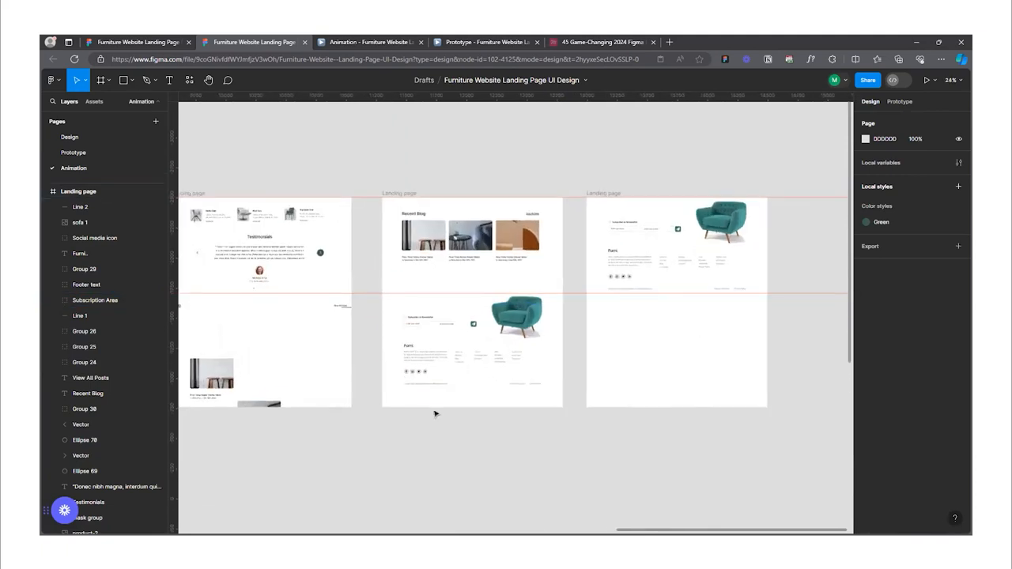
pyautogui.scroll(4, 435, 414)
pyautogui.click(444, 357)
pyautogui.moveTo(445, 379); pyautogui.dragTo(438, 385)
pyautogui.click(398, 340)
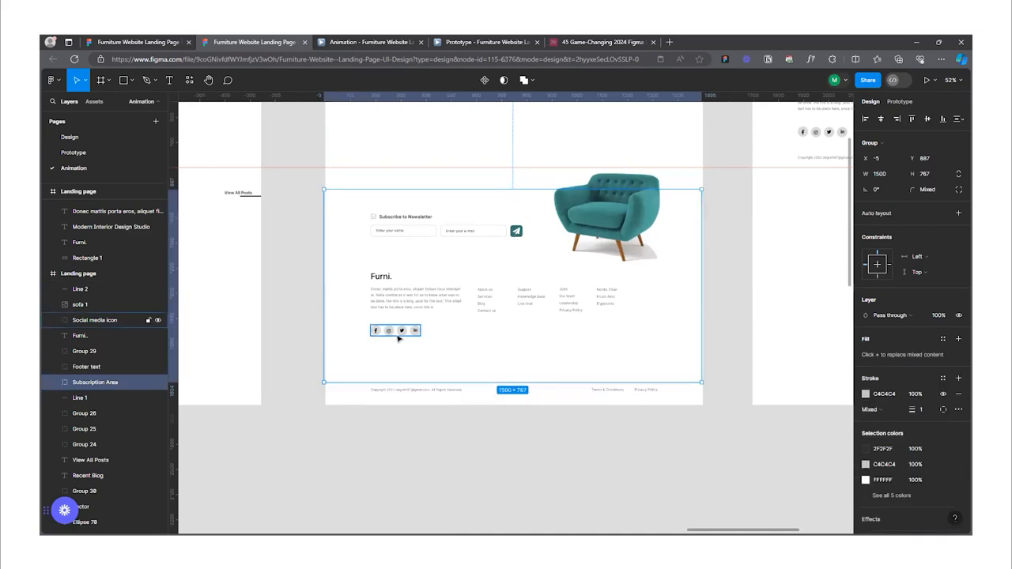
pyautogui.click(426, 345)
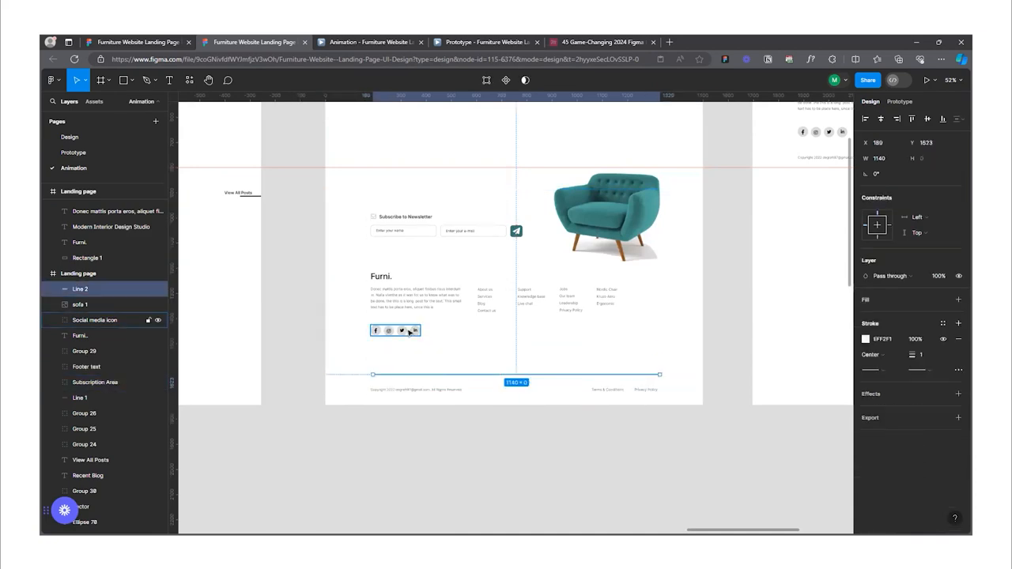
# - Move the social media icons straight down to Y 1532 and lower the footer description, link columns and Furni. heading above them
pyautogui.click(396, 333)
pyautogui.moveTo(396, 343); pyautogui.dragTo(396, 369)
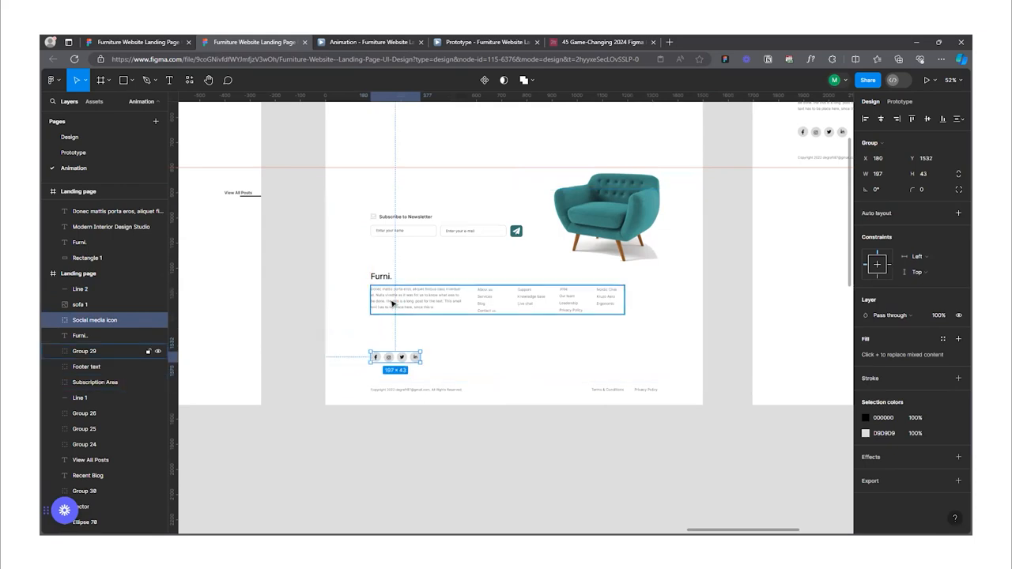
pyautogui.click(408, 296)
pyautogui.moveTo(407, 296); pyautogui.dragTo(385, 306)
pyautogui.click(383, 278)
# - Select the newsletter heading, envelope icon, name and e-mail fields and send button, and move them straight down to just above the Furni. heading
pyautogui.click(394, 228)
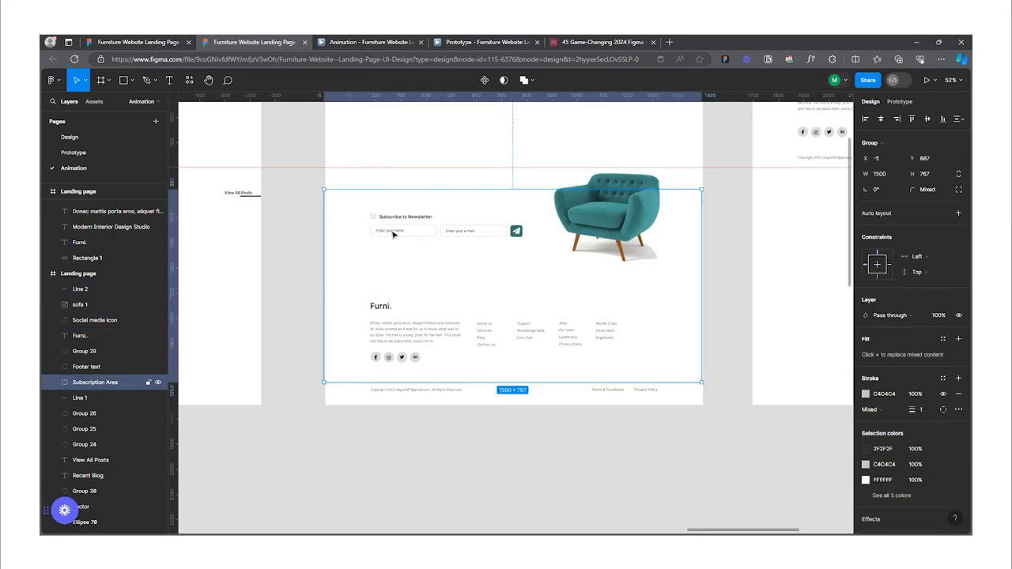
pyautogui.keyDown('shift'); pyautogui.click(377, 216); pyautogui.keyUp('shift')
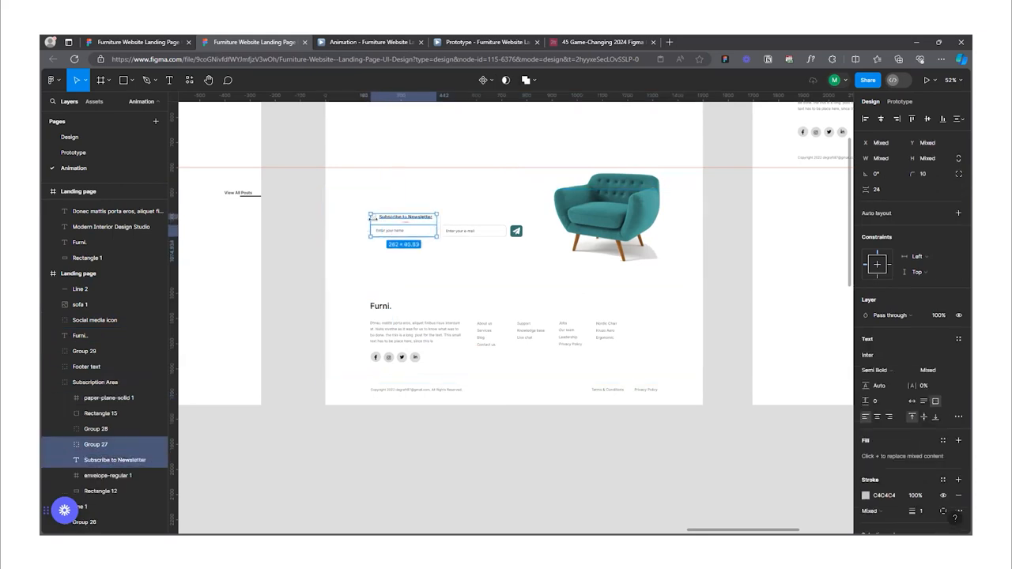
pyautogui.keyDown('shift'); pyautogui.click(376, 221); pyautogui.keyUp('shift')
pyautogui.keyDown('shift'); pyautogui.click(476, 232); pyautogui.keyUp('shift')
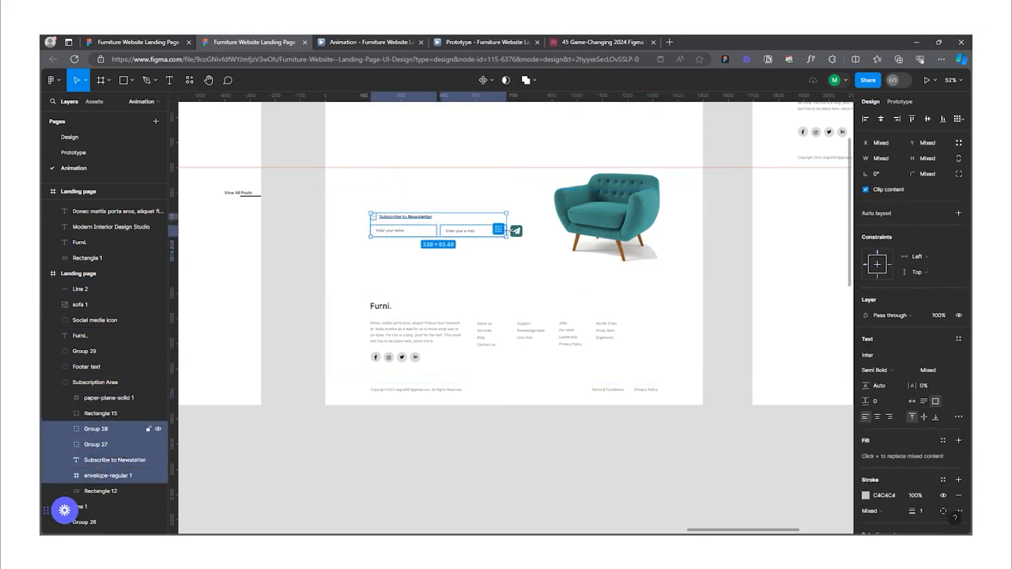
pyautogui.keyDown('shift'); pyautogui.click(515, 232); pyautogui.keyUp('shift')
pyautogui.scroll(5, 516, 231)
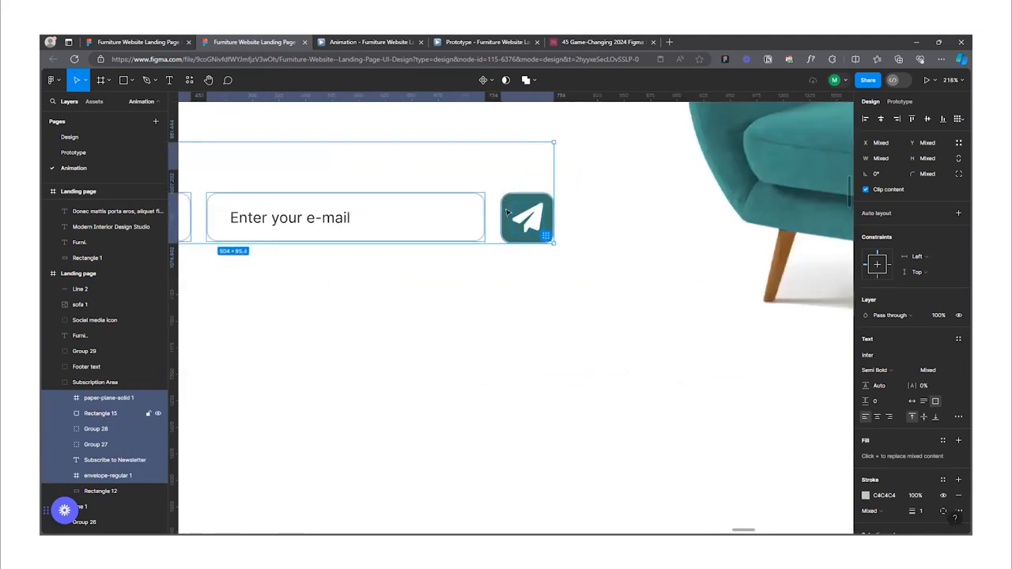
pyautogui.scroll(-2, 507, 212)
pyautogui.scroll(-2, 455, 239)
pyautogui.moveTo(444, 236); pyautogui.dragTo(446, 289)
# - Move the sofa image in the Recent Blog frame down to X 892, Y 1177 and set its image fill opacity to 0%
pyautogui.scroll(-1, 446, 289)
pyautogui.scroll(-2, 521, 286)
pyautogui.moveTo(537, 241); pyautogui.dragTo(538, 301)
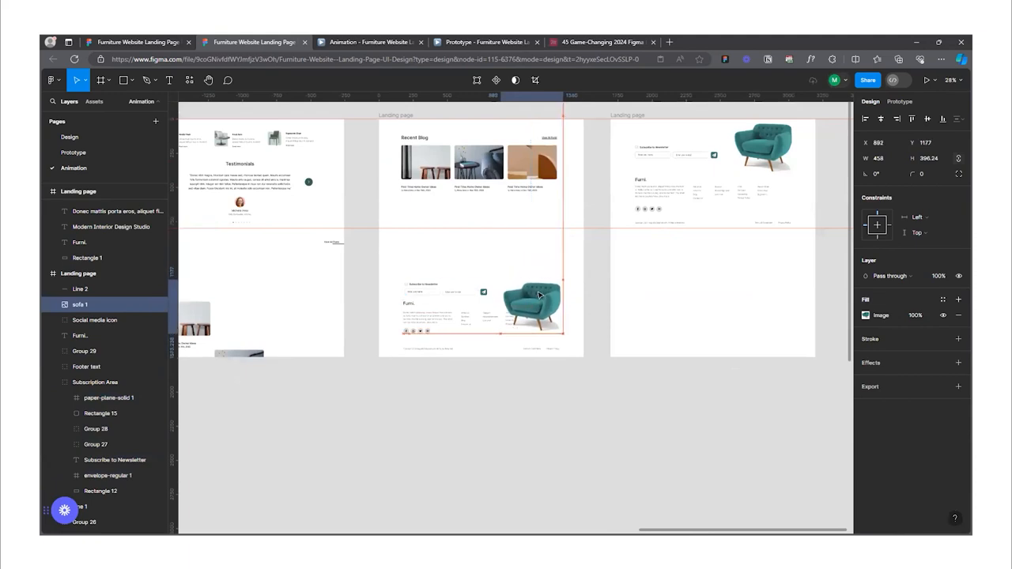
pyautogui.scroll(2, 557, 300)
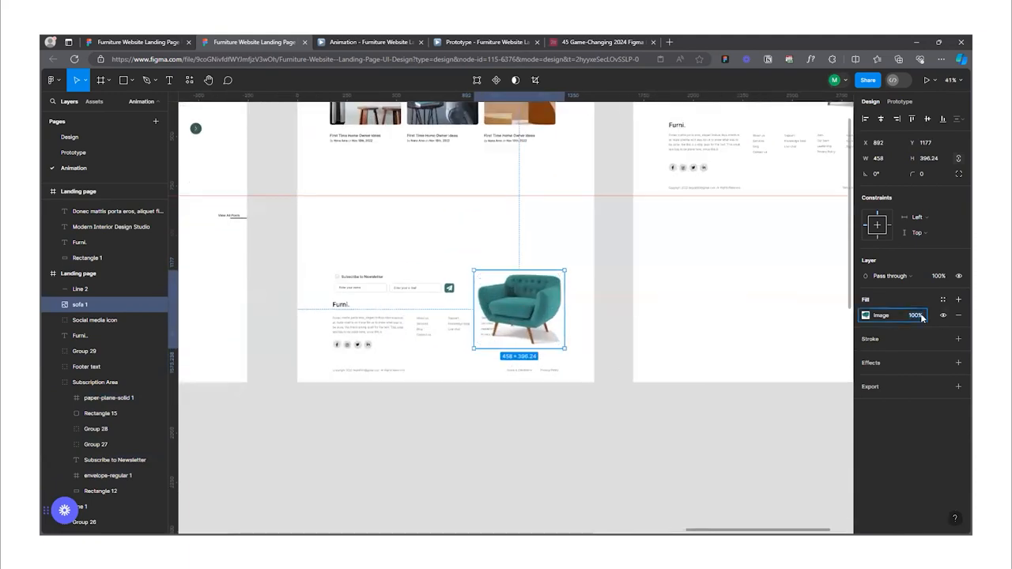
pyautogui.write('0')
pyautogui.press('Return')
# - Link the Recent Blog frame to the footer frame on click with Smart animate, ease out, 2000 ms
pyautogui.scroll(-3, 527, 403)
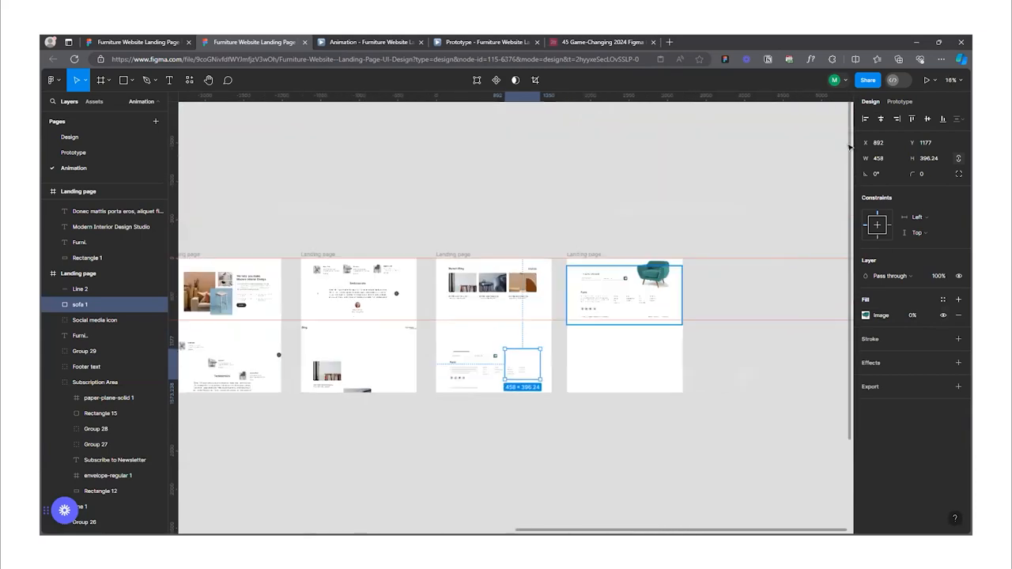
pyautogui.click(900, 102)
pyautogui.click(438, 254)
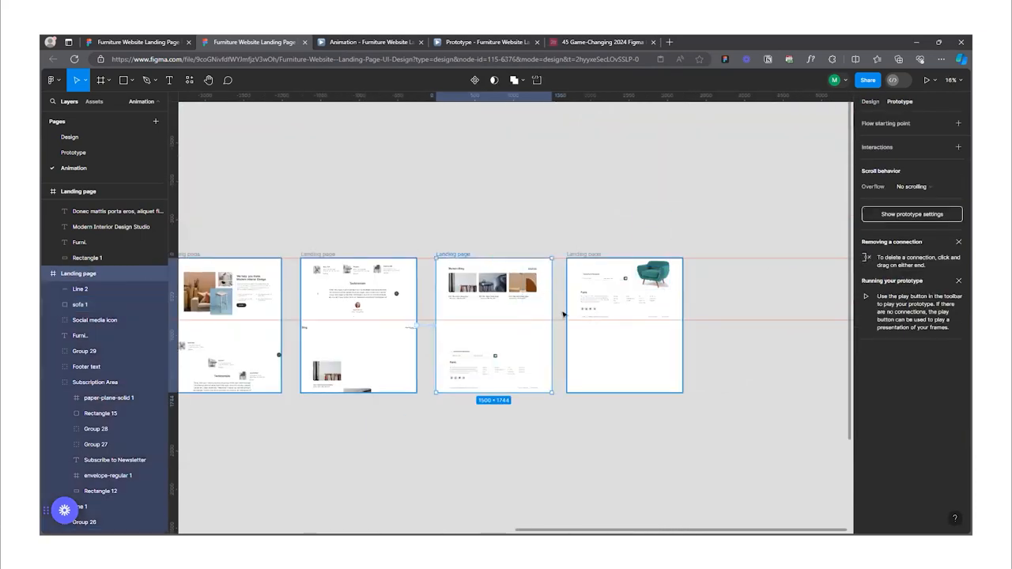
pyautogui.moveTo(551, 325); pyautogui.dragTo(574, 334)
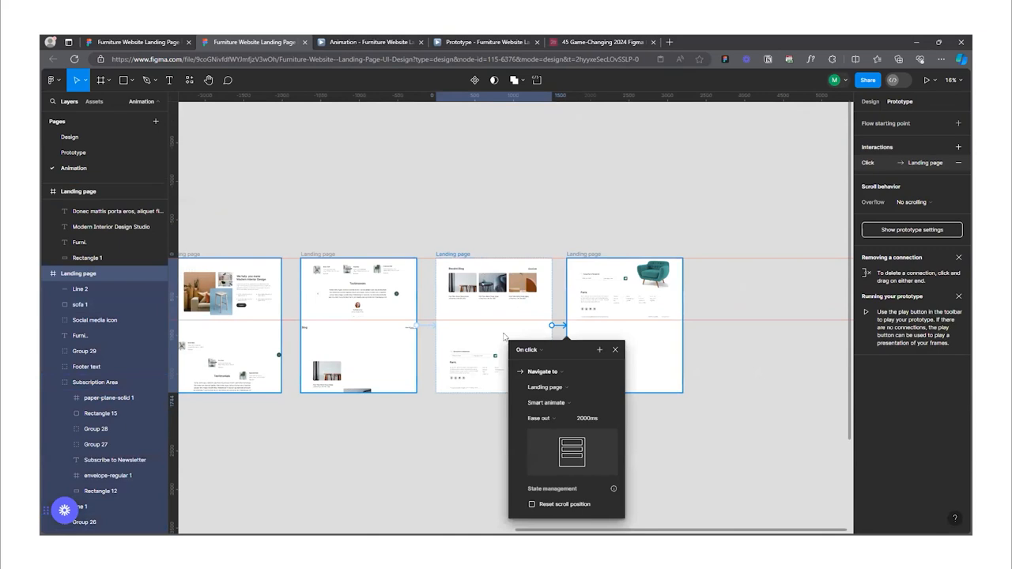
# - Play the Recent Blog to footer transition back and forth in the prototype preview and run through the landing page flow up to the footer
pyautogui.hotkey('ctrl', 'Tab')
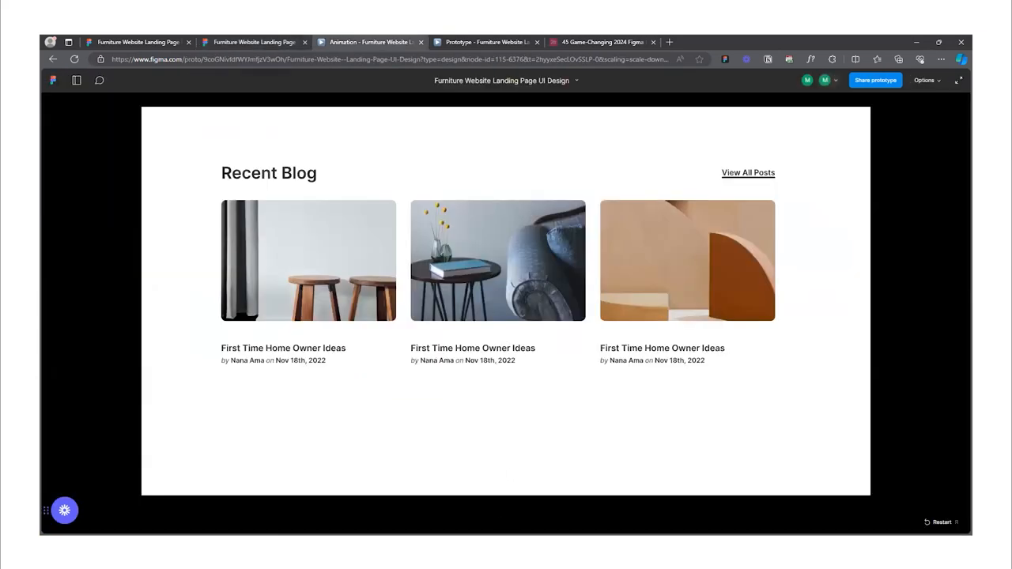
pyautogui.press('Right')
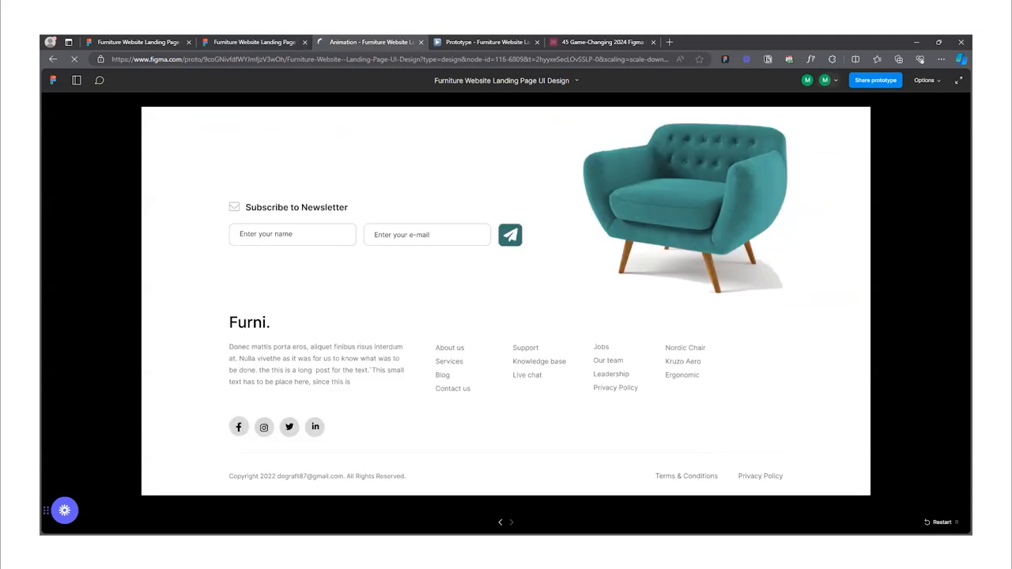
pyautogui.press('Left')
pyautogui.press('Right')
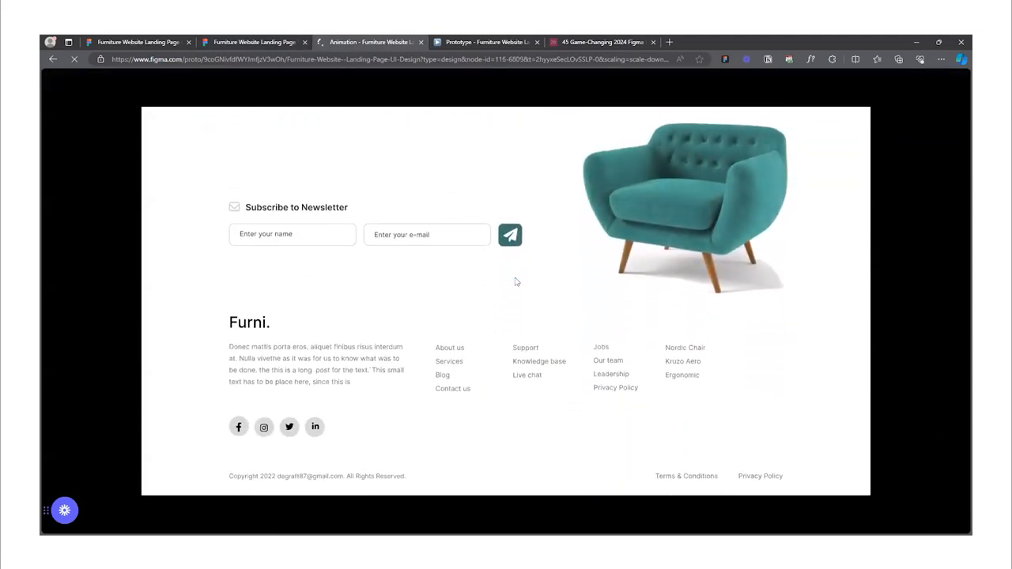
pyautogui.press('Left')
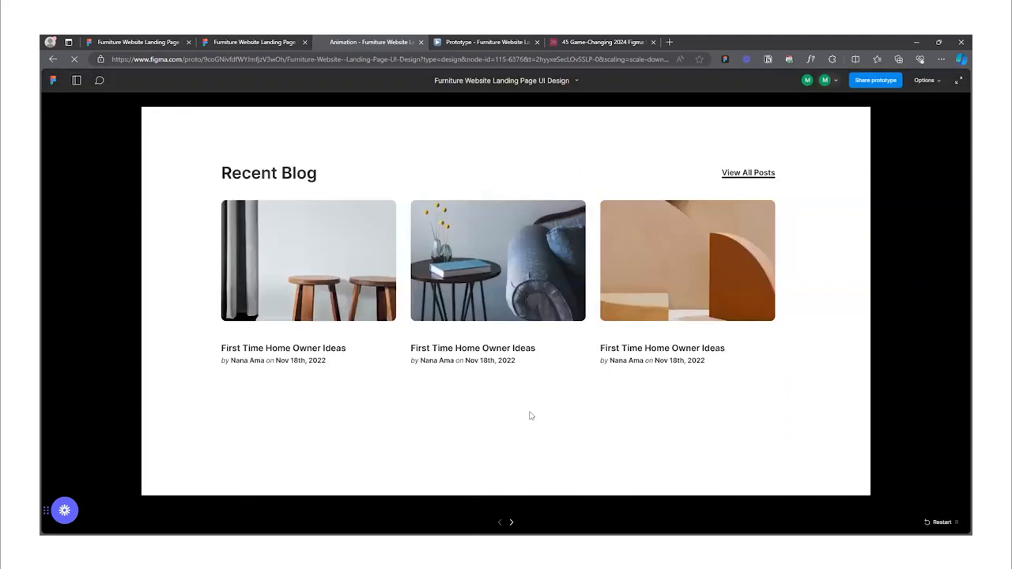
pyautogui.press('Right')
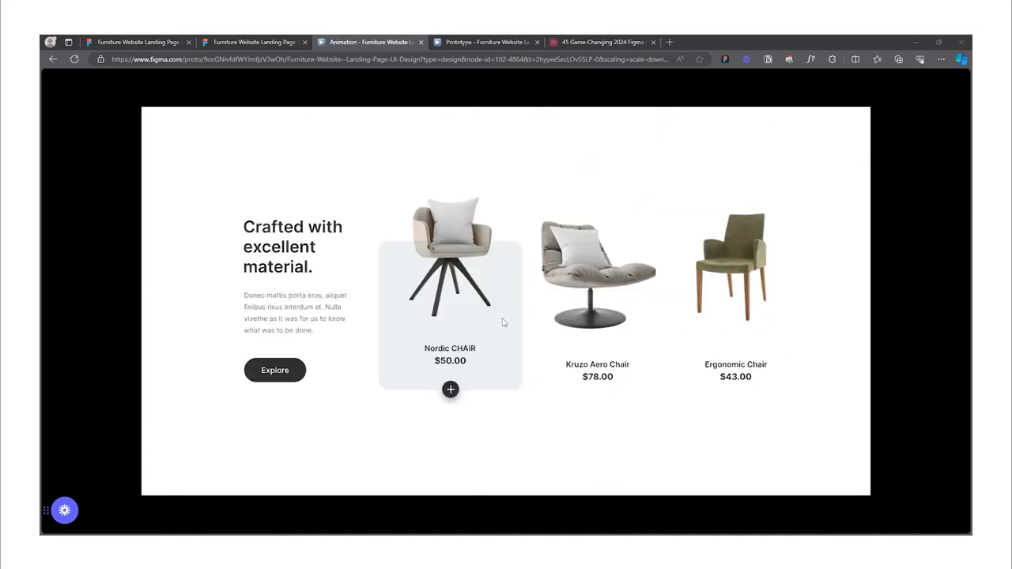
pyautogui.click(502, 321)
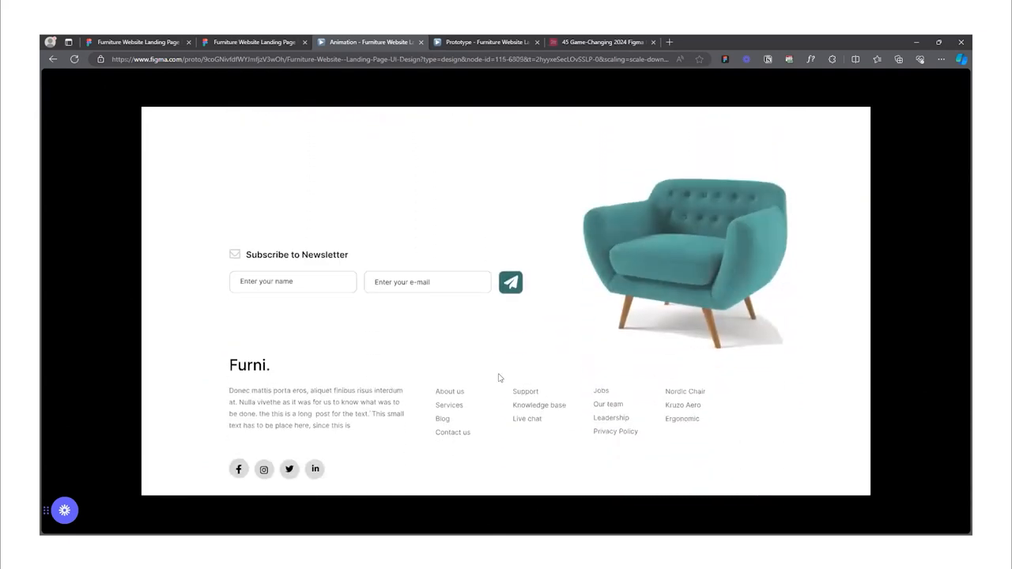
# - Select the blank Flow 1 starting frame on the Animation page and launch the prototype preview from it
pyautogui.click(273, 43)
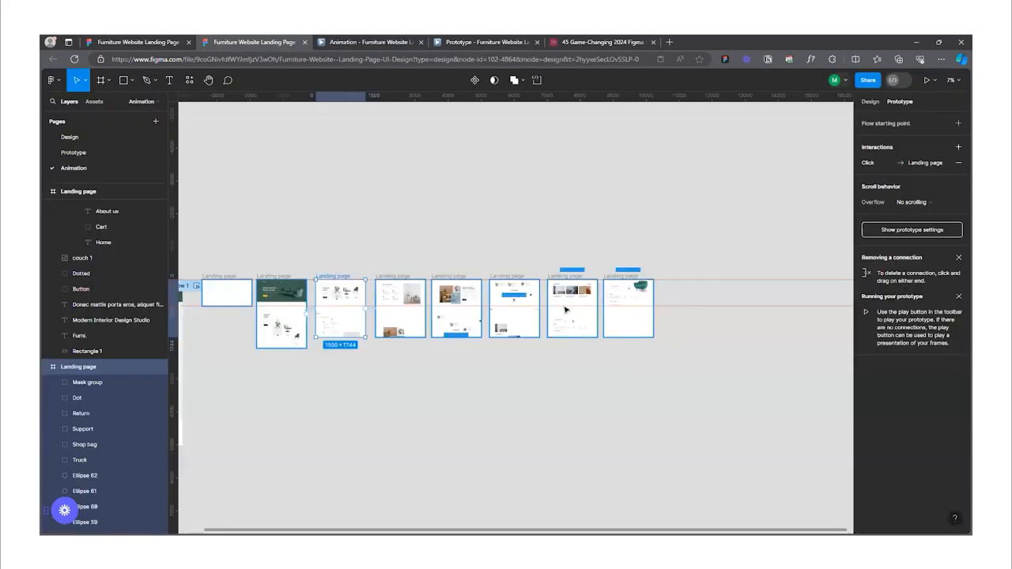
pyautogui.scroll(5, 444, 302)
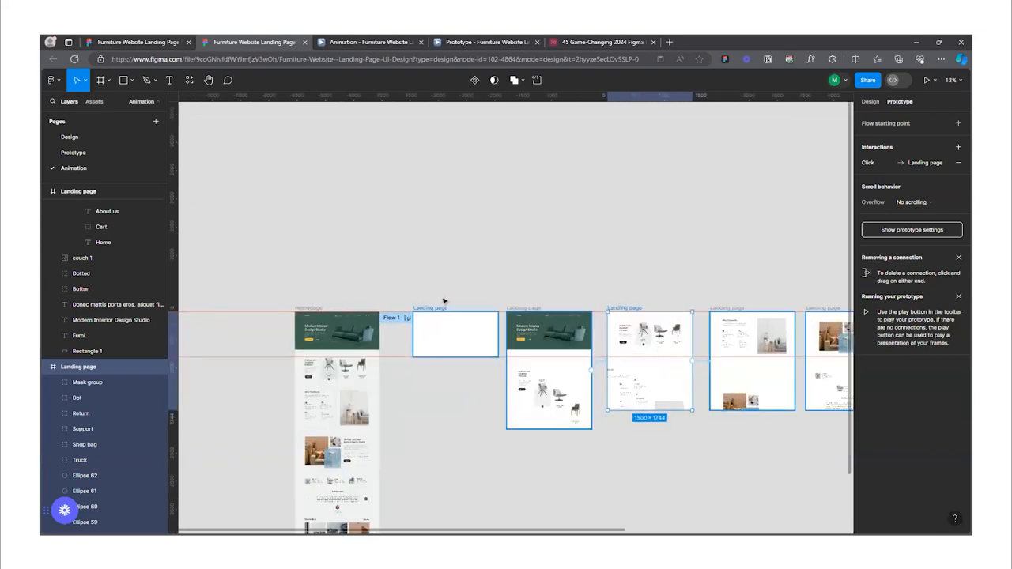
pyautogui.click(432, 308)
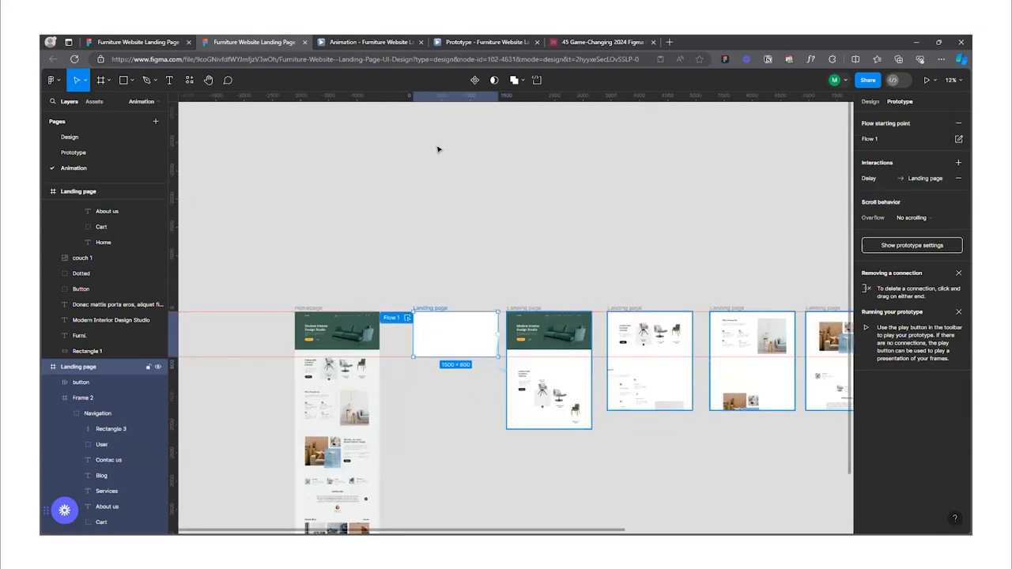
pyautogui.click(391, 43)
pyautogui.press('Left')
pyautogui.press('Left')
pyautogui.press('Left')
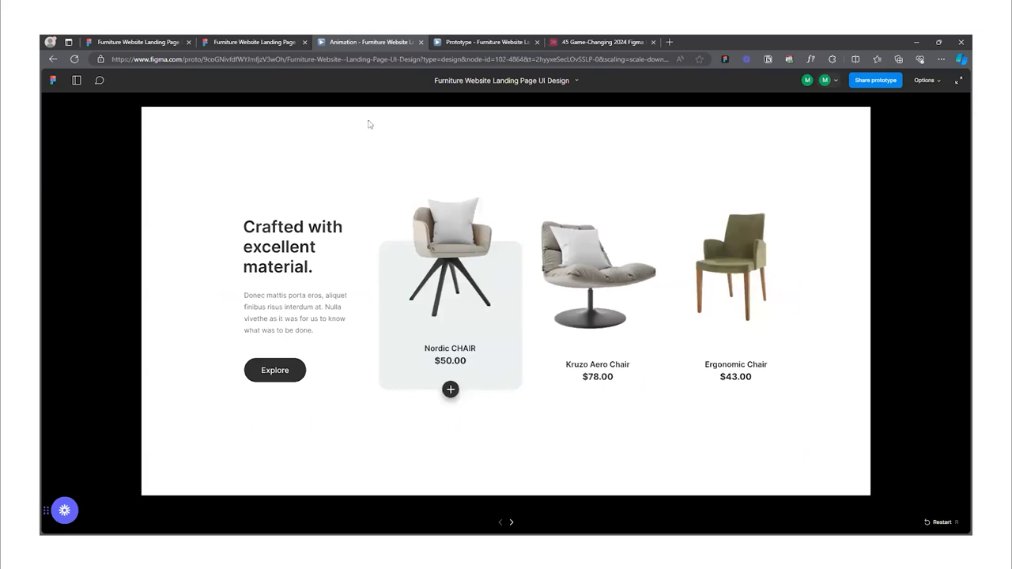
pyautogui.click(216, 41)
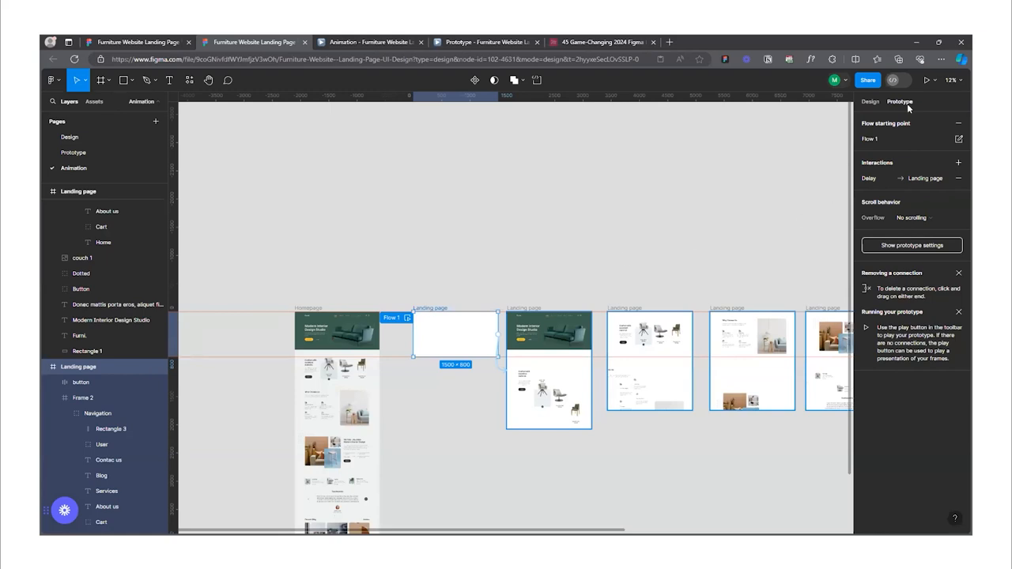
pyautogui.click(923, 81)
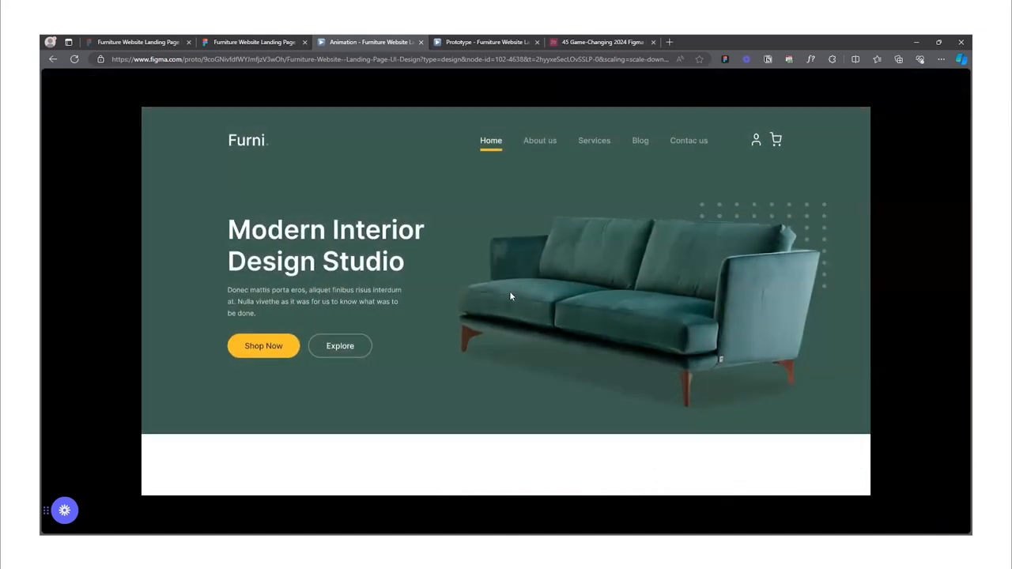
# - Play the whole landing page flow in the prototype preview, from the hero section through each section to the footer
pyautogui.scroll(-3, 509, 291)
pyautogui.scroll(-5, 510, 296)
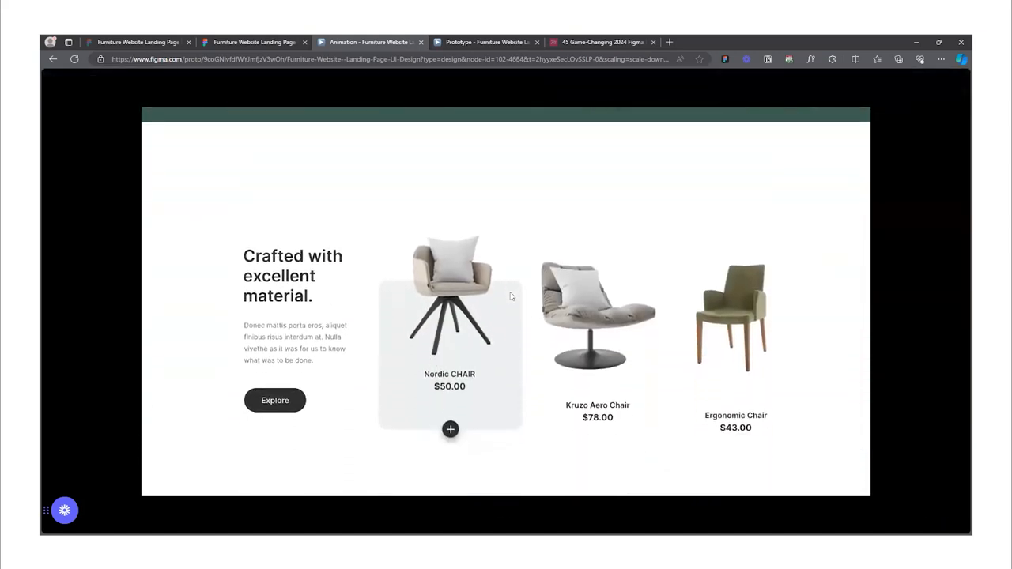
pyautogui.scroll(-5, 510, 296)
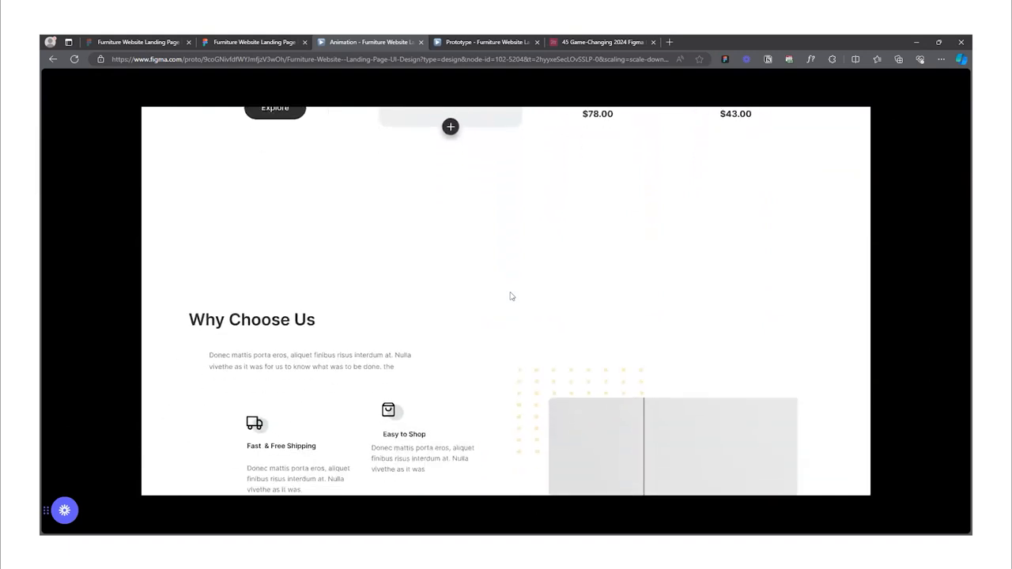
pyautogui.scroll(-5, 510, 296)
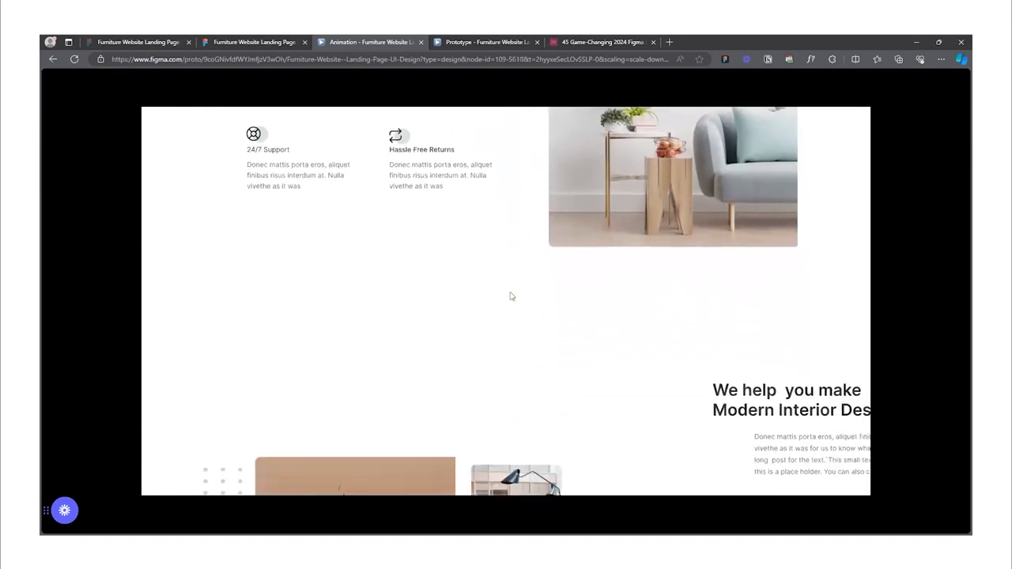
pyautogui.scroll(-5, 510, 296)
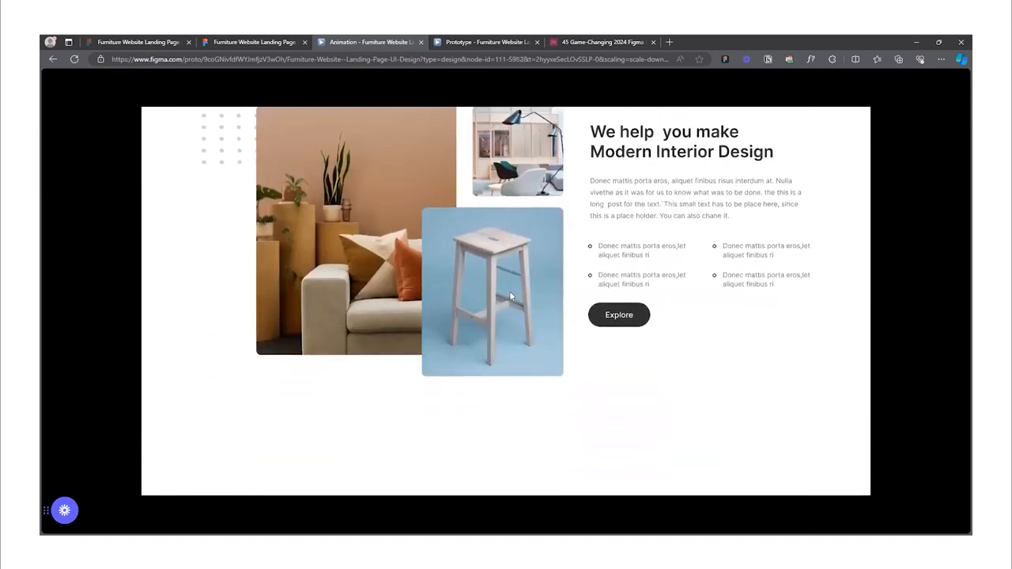
pyautogui.scroll(-5, 510, 295)
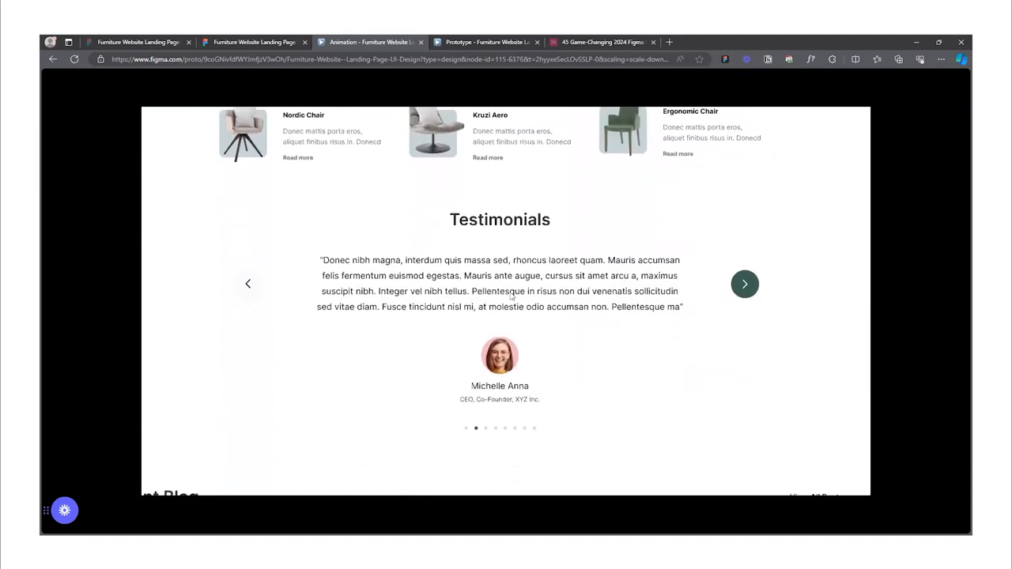
pyautogui.scroll(-5, 509, 295)
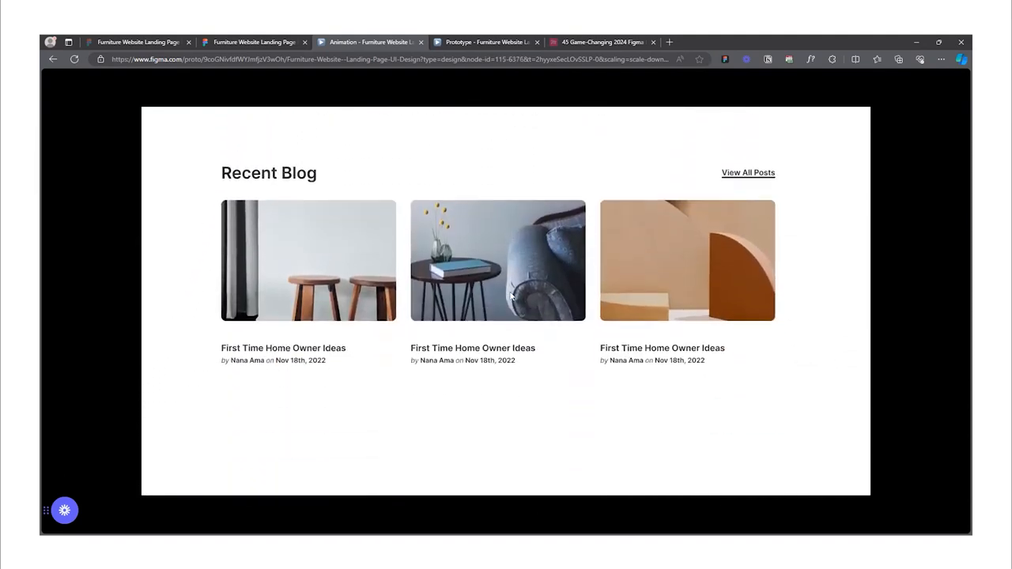
pyautogui.scroll(-5, 510, 296)
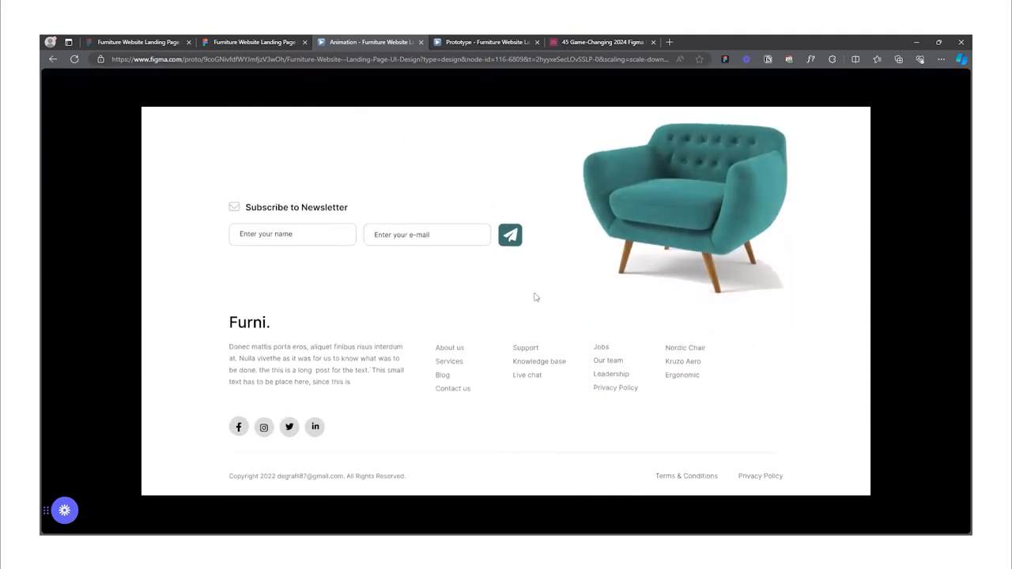
# - Link the footer frame back to the blank Flow 1 starting frame on click with Smart animate, ease out, 200 ms
pyautogui.click(247, 40)
pyautogui.scroll(-5, 388, 376)
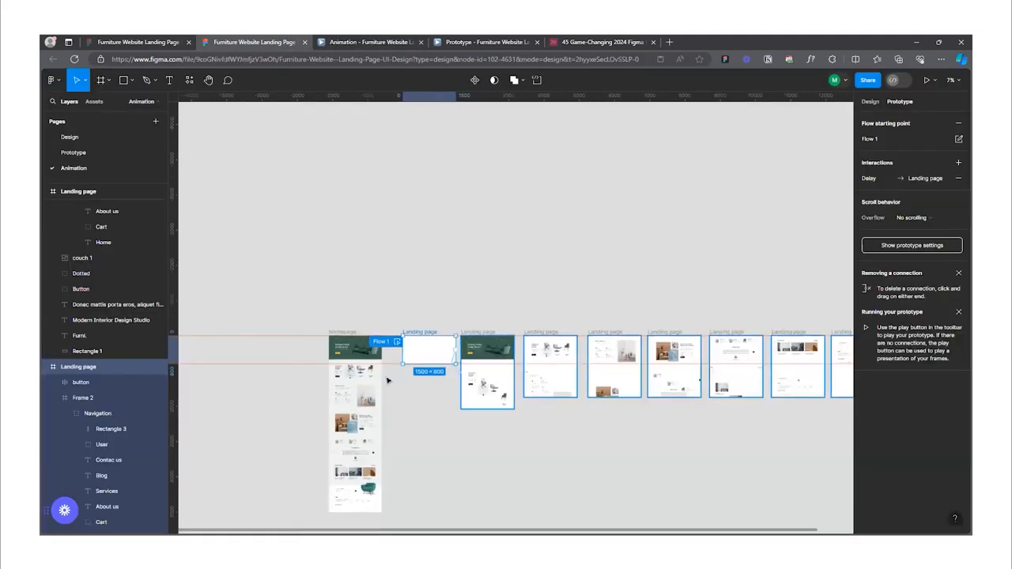
pyautogui.scroll(5, 736, 364)
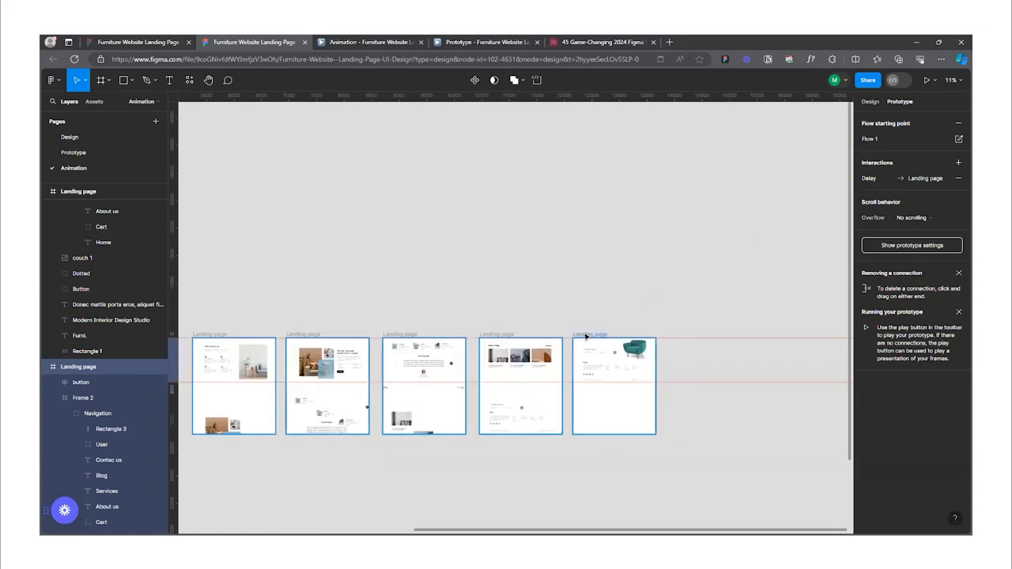
pyautogui.click(585, 336)
pyautogui.scroll(-4, 669, 371)
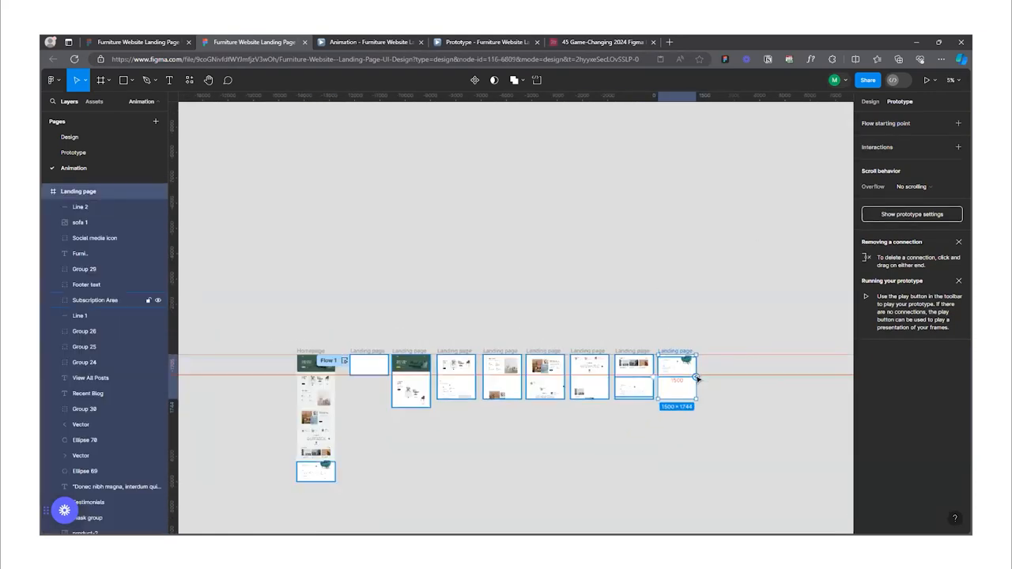
pyautogui.click(365, 367)
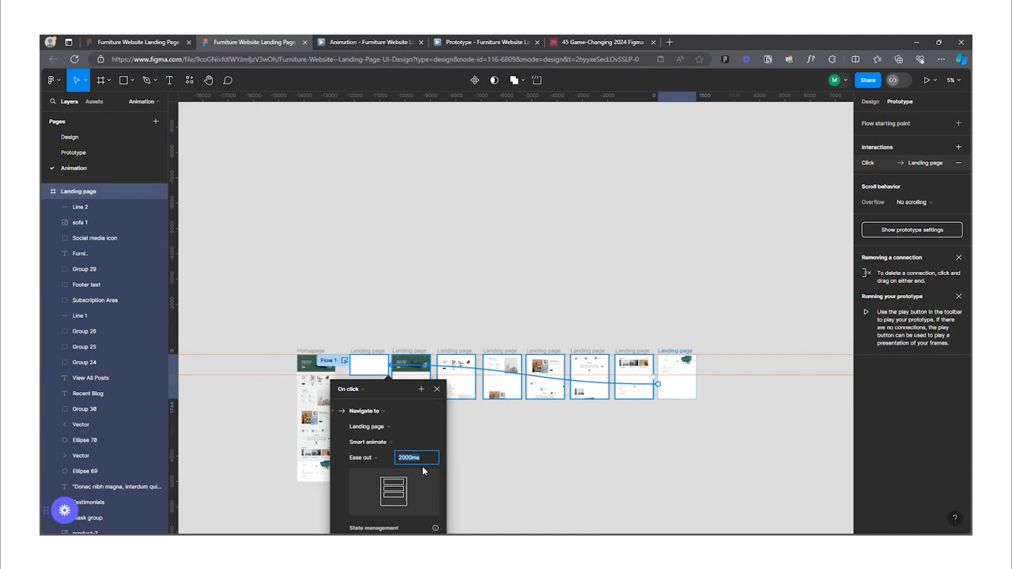
pyautogui.write('200')
pyautogui.press('Return')
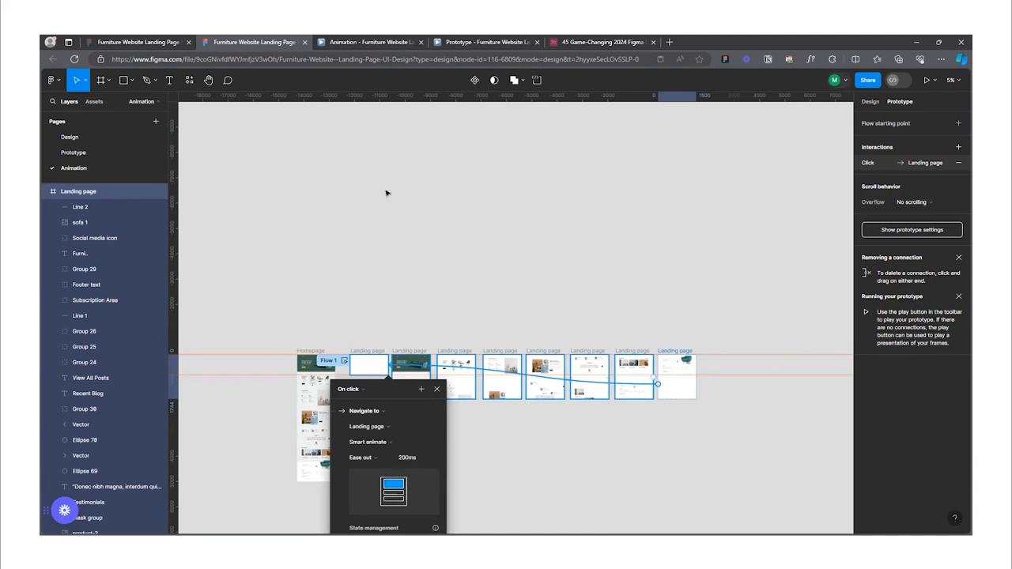
# - Play the link from the footer back to the starting frame in the prototype preview, and return to the design file
pyautogui.click(355, 39)
pyautogui.click(467, 371)
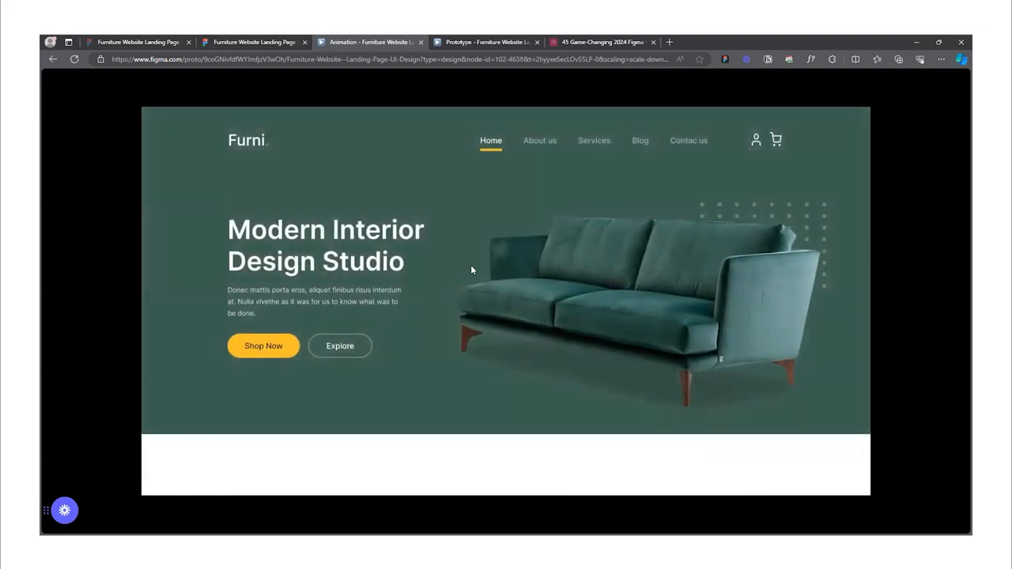
pyautogui.click(235, 39)
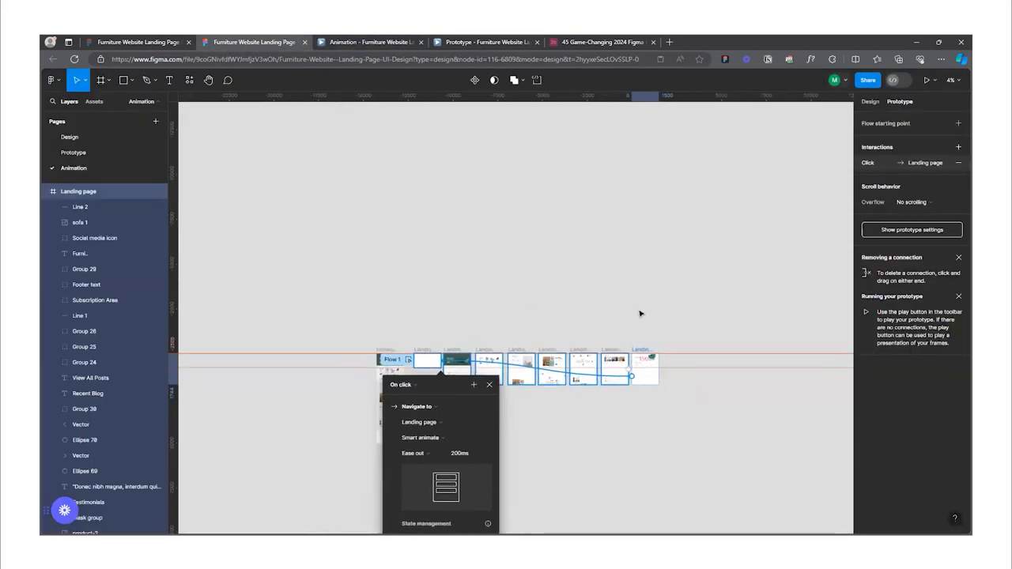
# - Select the Homepage frame and copy its background fill colour code
pyautogui.click(870, 102)
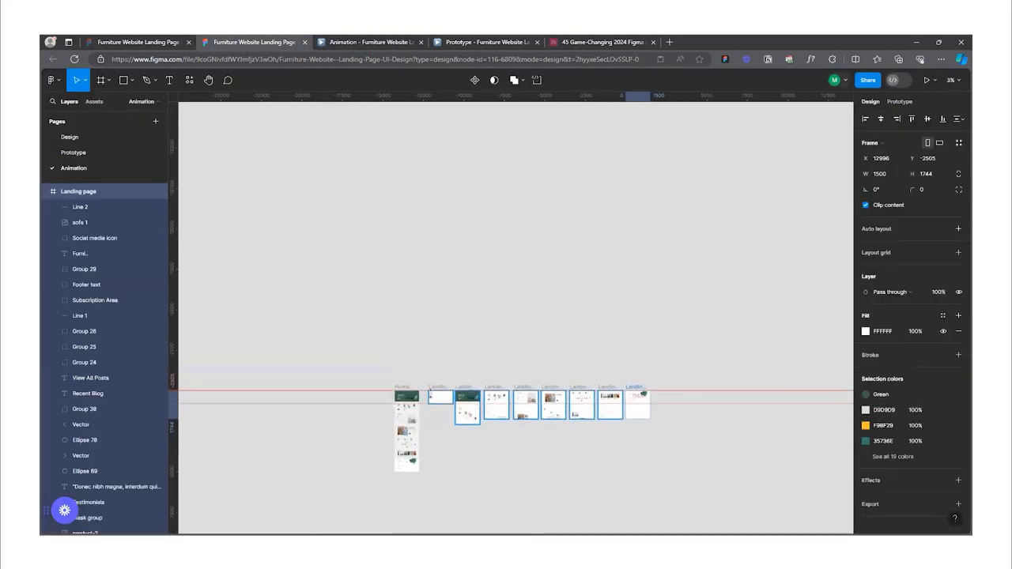
pyautogui.scroll(3, 418, 499)
pyautogui.scroll(1, 377, 325)
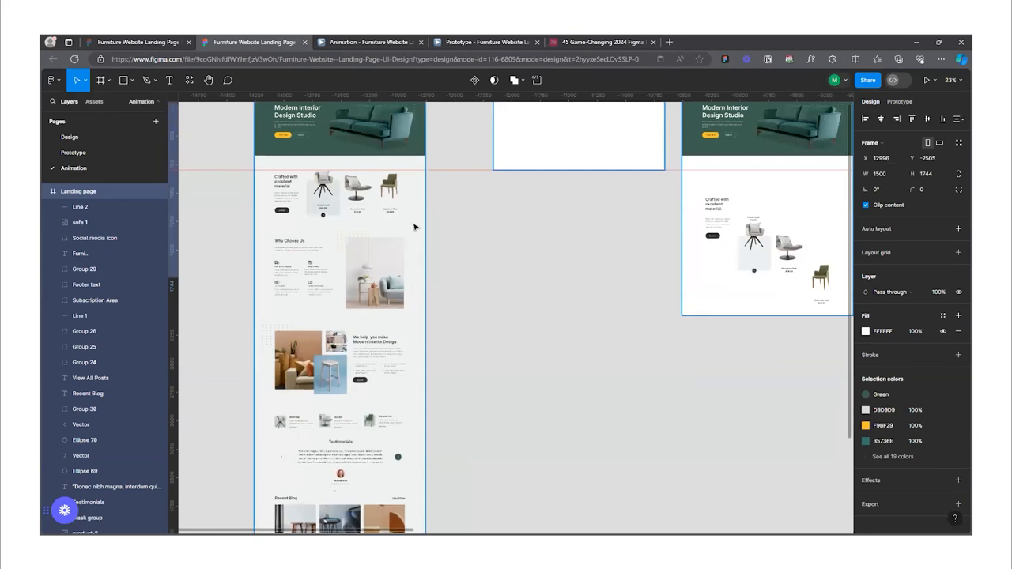
pyautogui.click(410, 275)
pyautogui.scroll(-2, 407, 314)
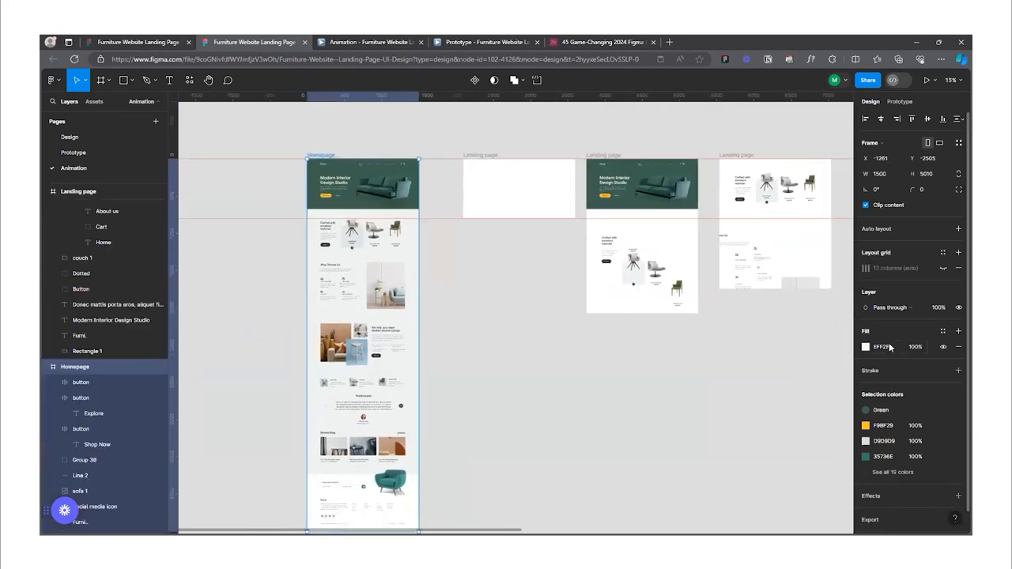
pyautogui.scroll(-3, 291, 351)
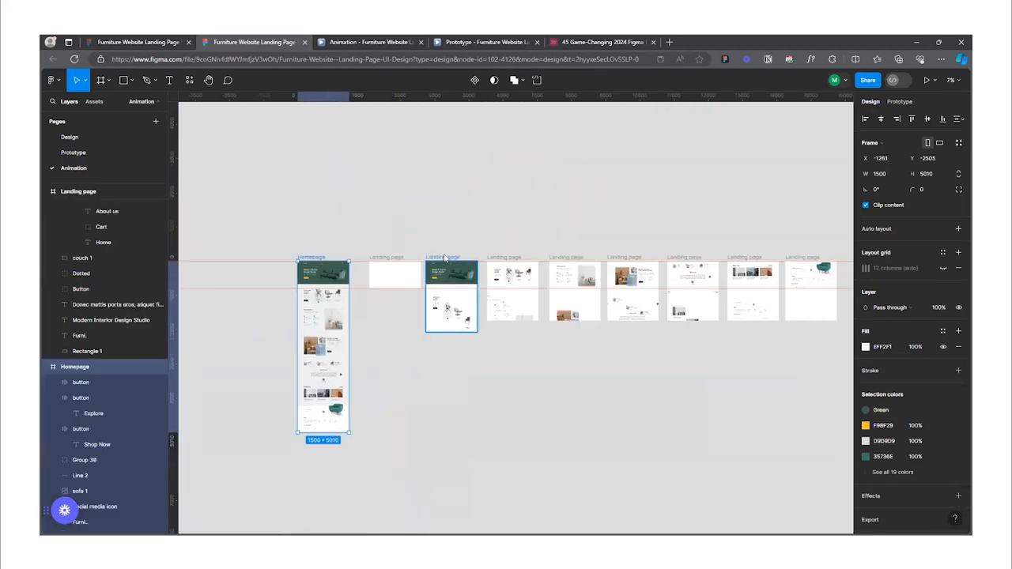
# - Select the six Landing page frames from the hero through Recent Blog and set their fill colour to EFF2F1
pyautogui.click(445, 258)
pyautogui.keyDown('shift'); pyautogui.click(531, 254); pyautogui.keyUp('shift')
pyautogui.keyDown('shift'); pyautogui.click(585, 257); pyautogui.keyUp('shift')
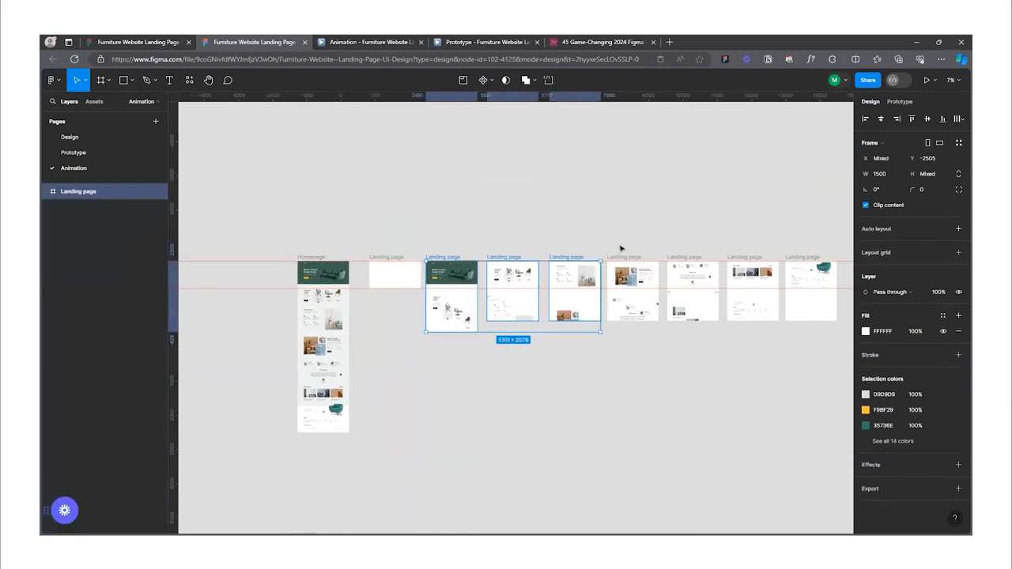
pyautogui.keyDown('shift'); pyautogui.click(636, 254); pyautogui.keyUp('shift')
pyautogui.keyDown('shift'); pyautogui.click(690, 259); pyautogui.keyUp('shift')
pyautogui.keyDown('shift'); pyautogui.click(747, 258); pyautogui.keyUp('shift')
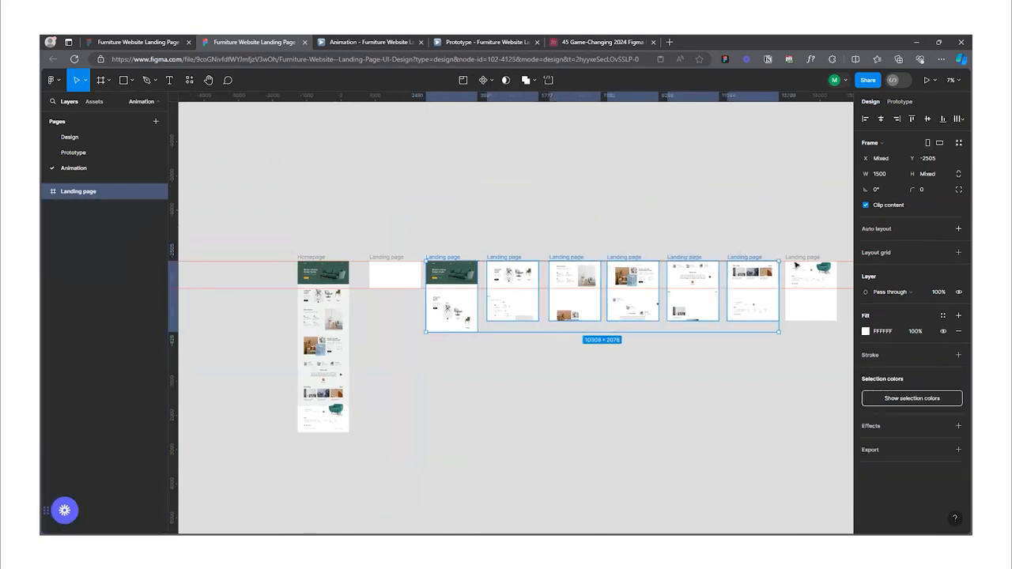
pyautogui.click(866, 331)
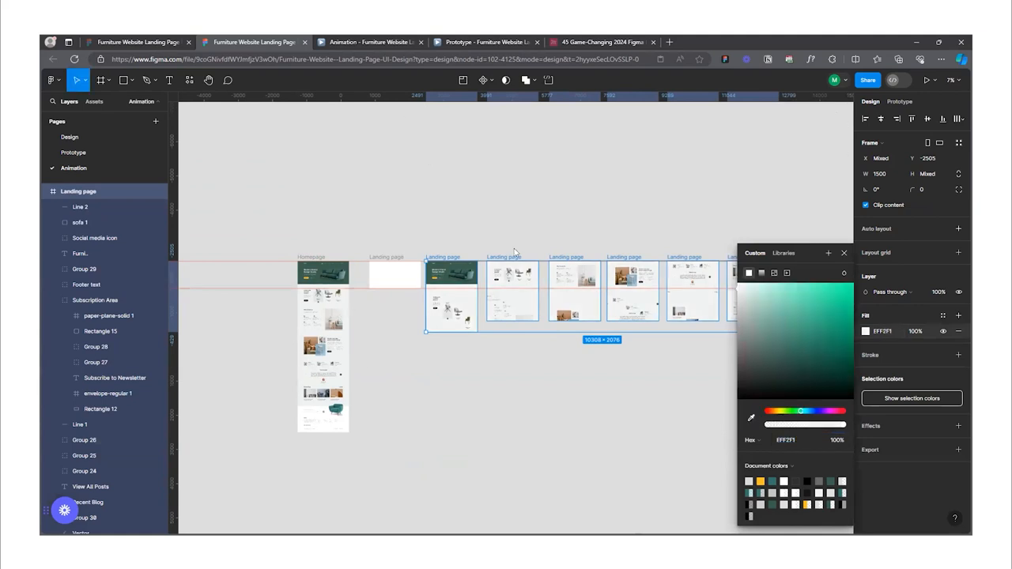
# - Play the landing page flow in the prototype preview to check the new background colour
pyautogui.hotkey('ctrl', 'Tab')
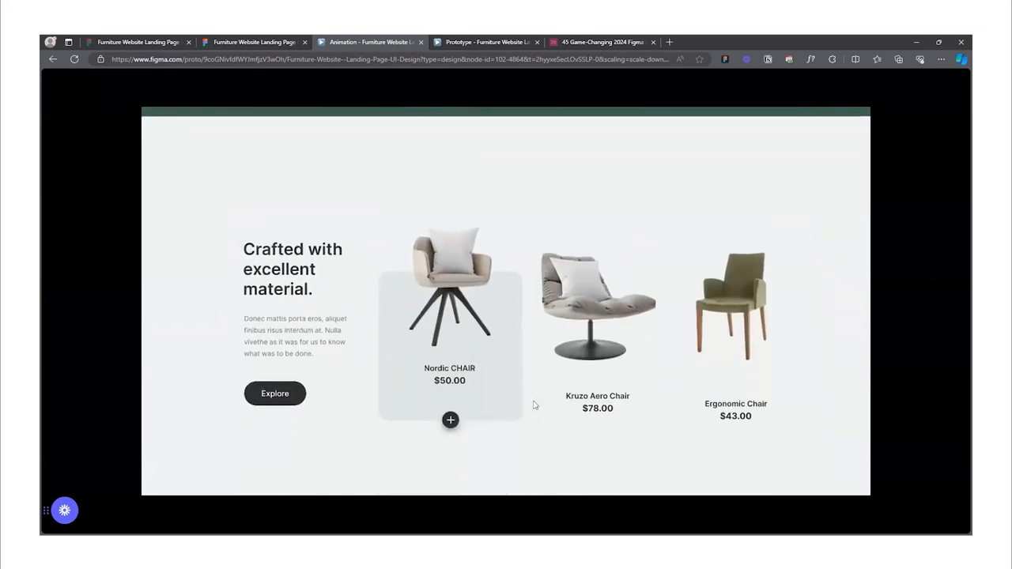